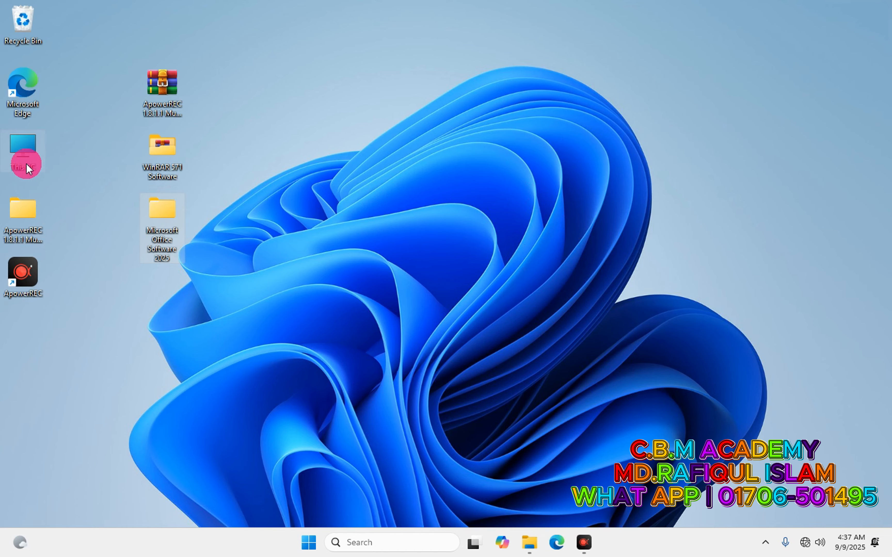
Review the PC's specifications on the This PC About page.
right_click(23, 154)
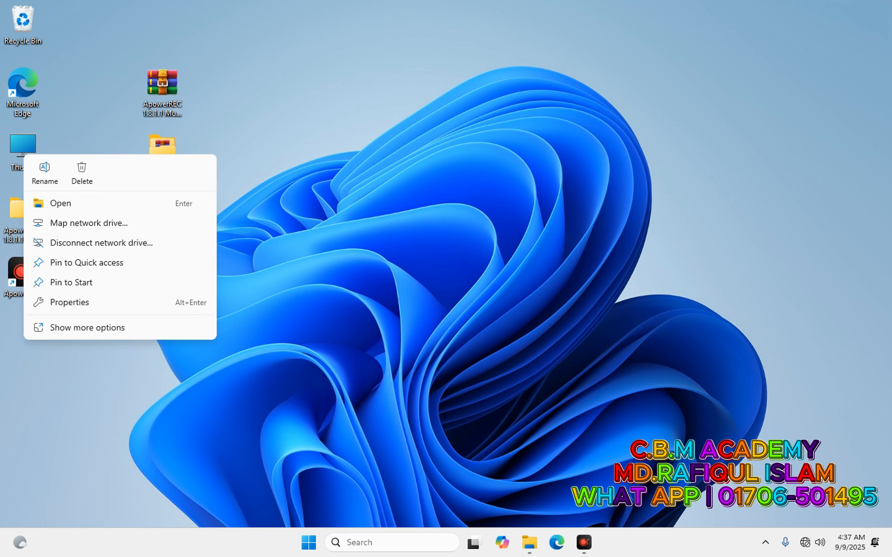
left_click(72, 324)
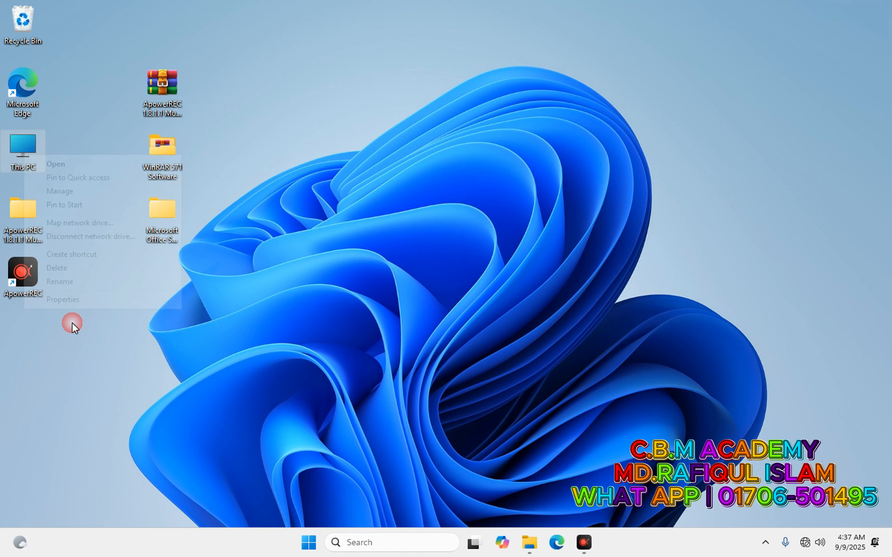
left_click(79, 299)
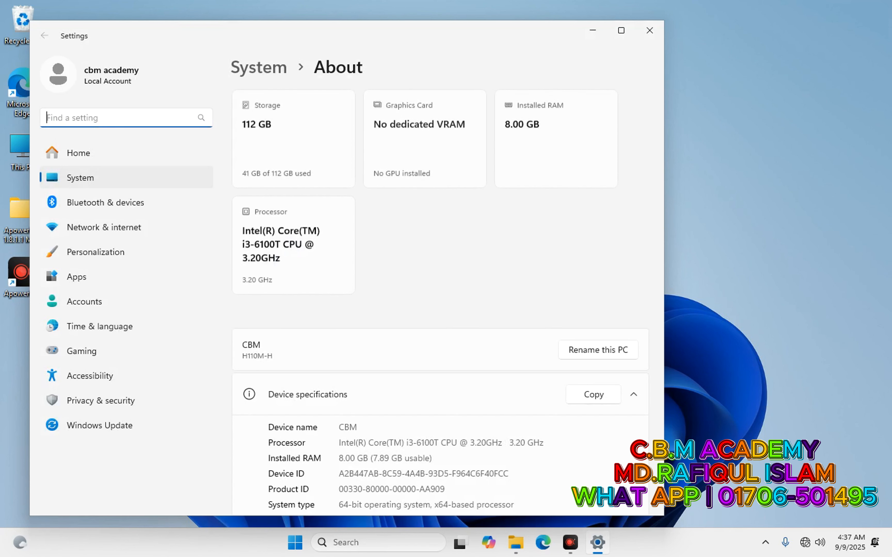
scroll(380, 295, "down", 6)
scroll(375, 307, "down", 3)
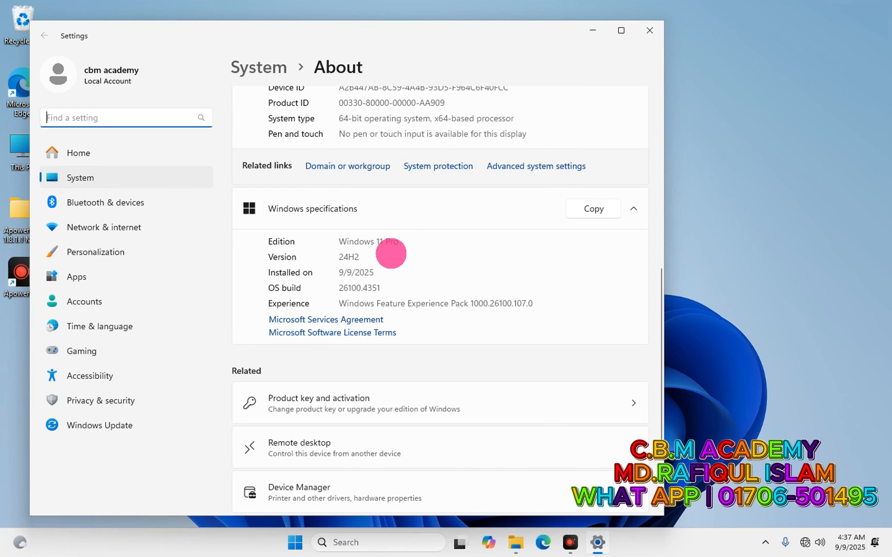
scroll(395, 251, "up", 2)
scroll(388, 250, "up", 1)
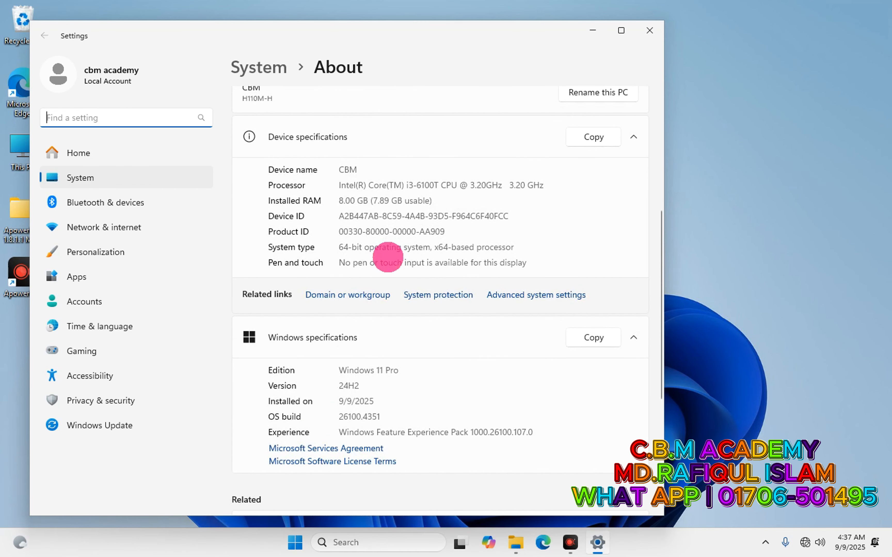
scroll(388, 255, "up", 4)
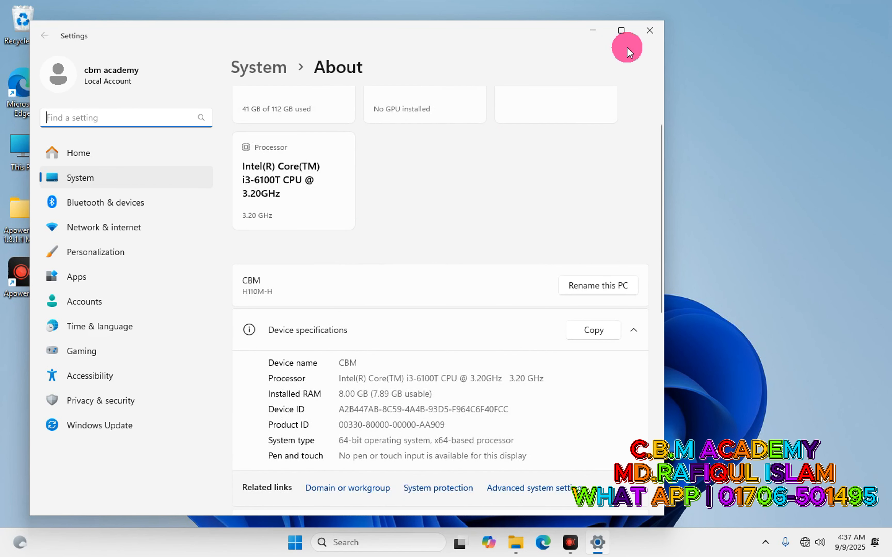
left_click(651, 31)
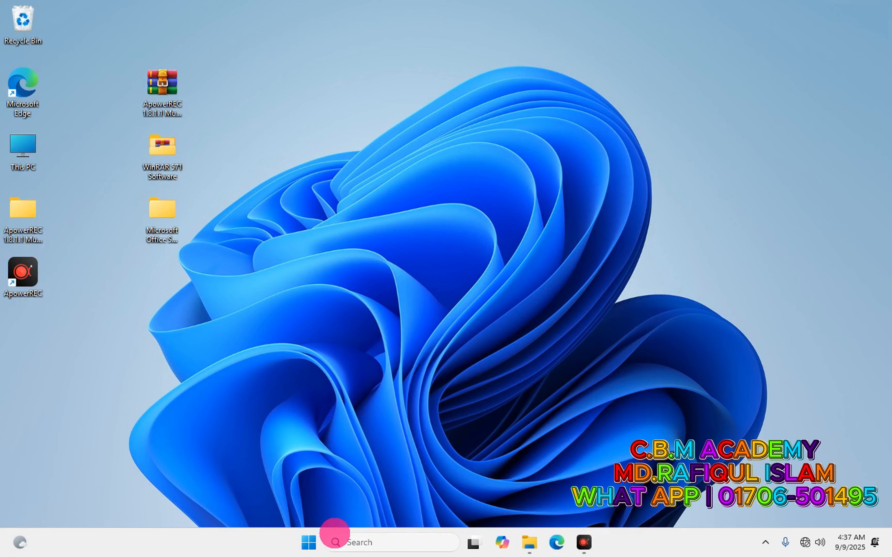
Check the installed programs list in Control Panel's Programs and Features.
left_click(336, 542)
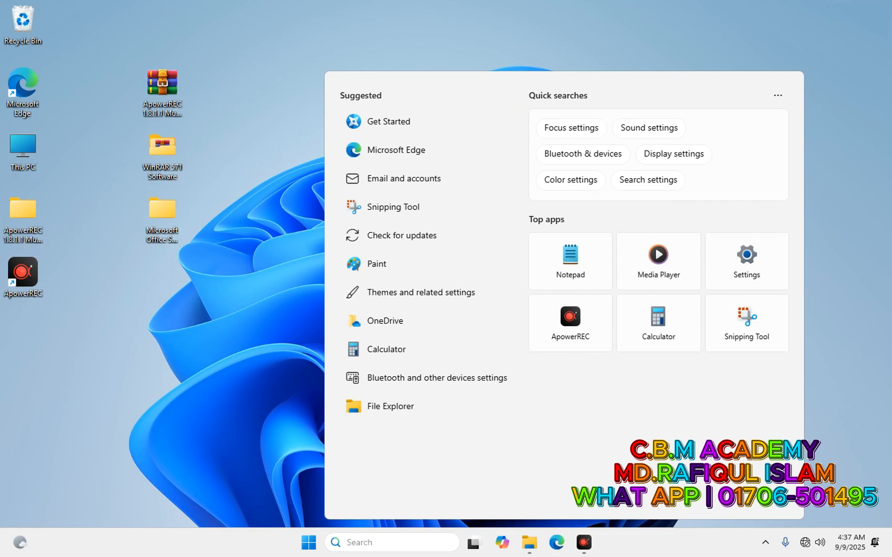
type("cont")
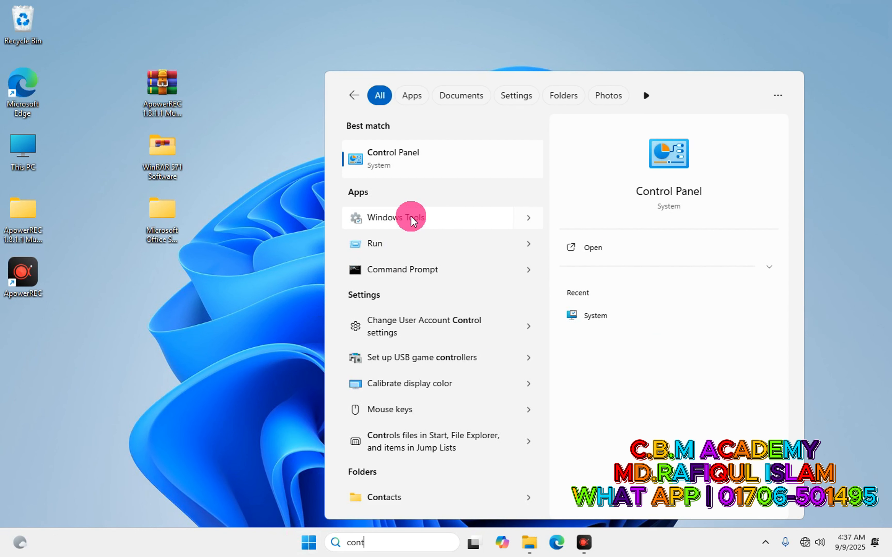
key("Return")
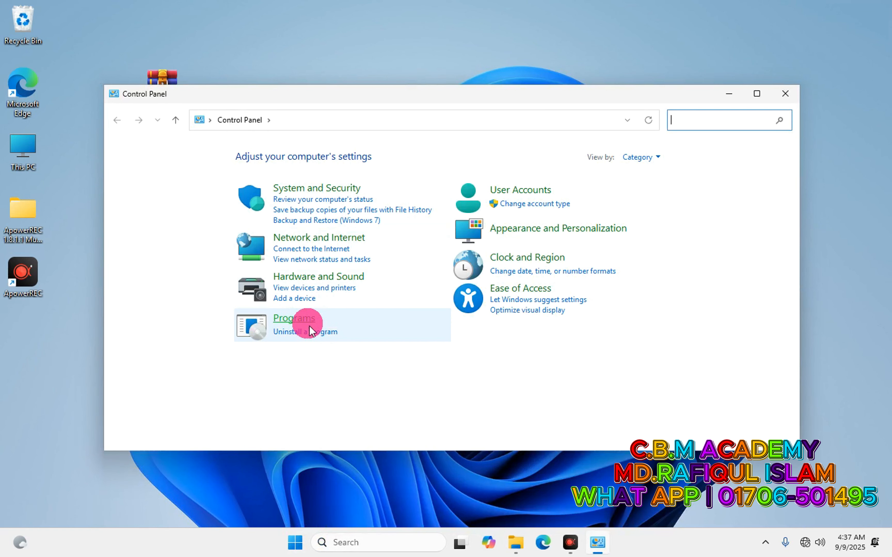
left_click(297, 316)
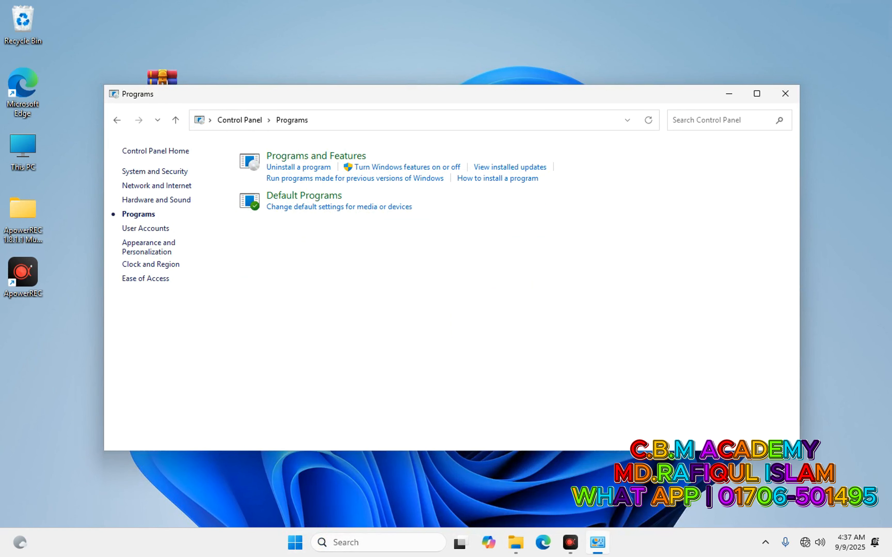
left_click(293, 155)
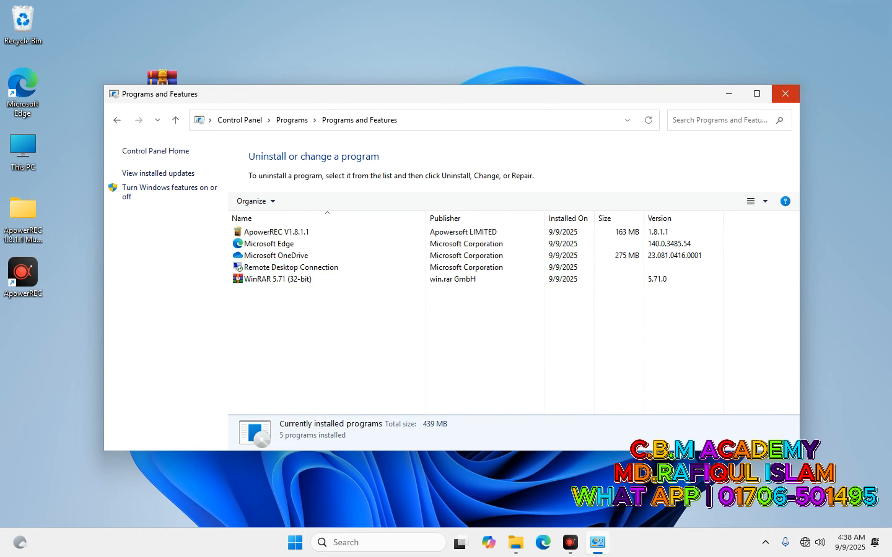
left_click(785, 93)
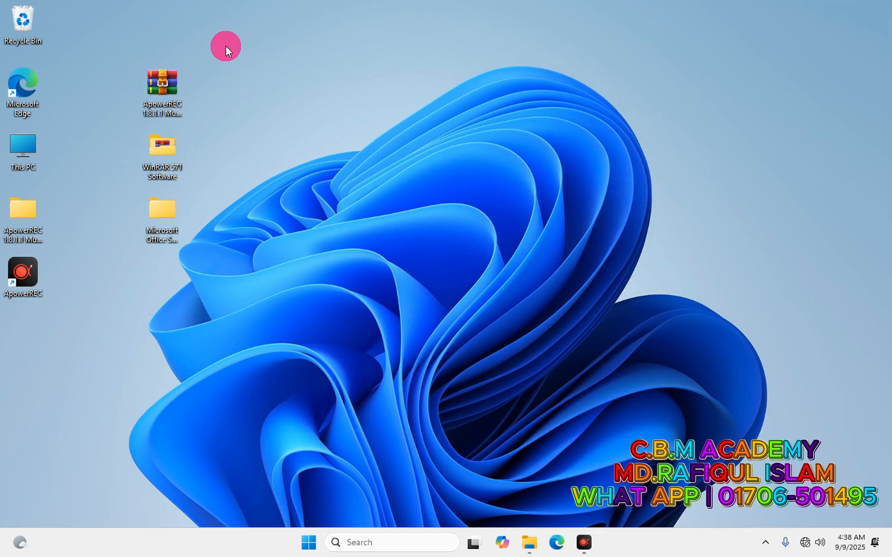
Delete the ApowerREC installer and the WinRAR 571 Software folder from the desktop.
left_click_drag(226, 46, 154, 237)
left_click(207, 74)
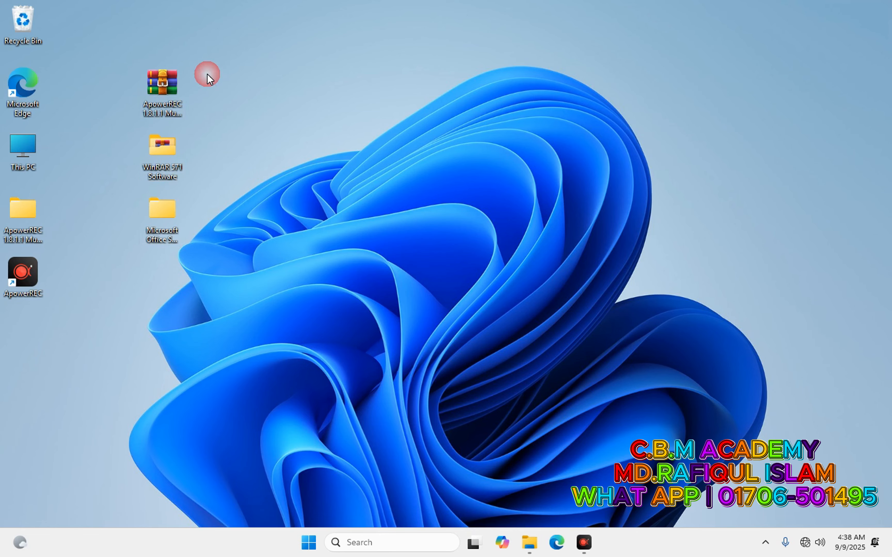
left_click_drag(207, 74, 168, 162)
right_click(177, 161)
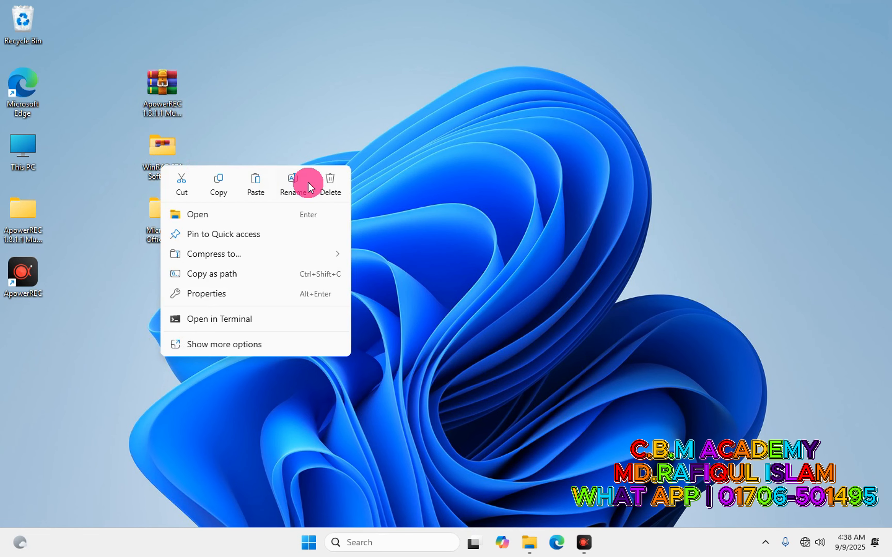
left_click(332, 178)
Refresh the desktop twice.
right_click(366, 105)
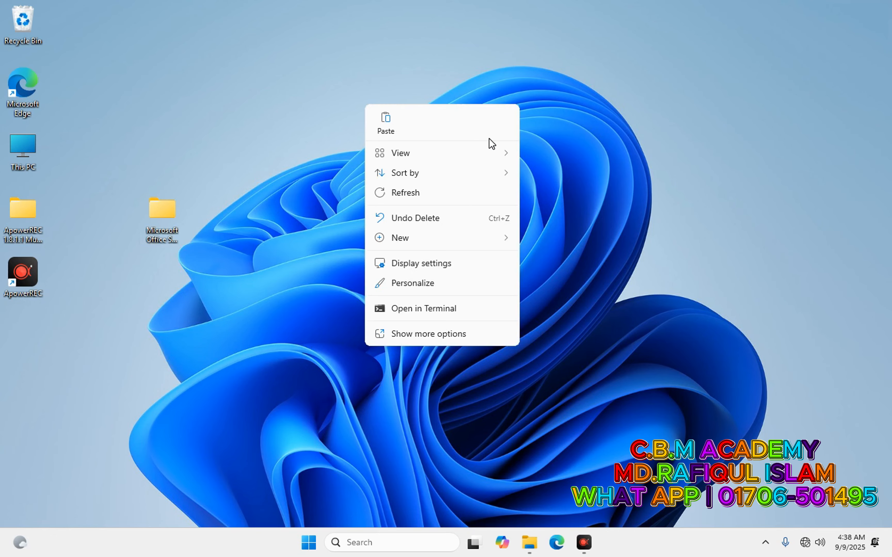
left_click(405, 193)
right_click(533, 154)
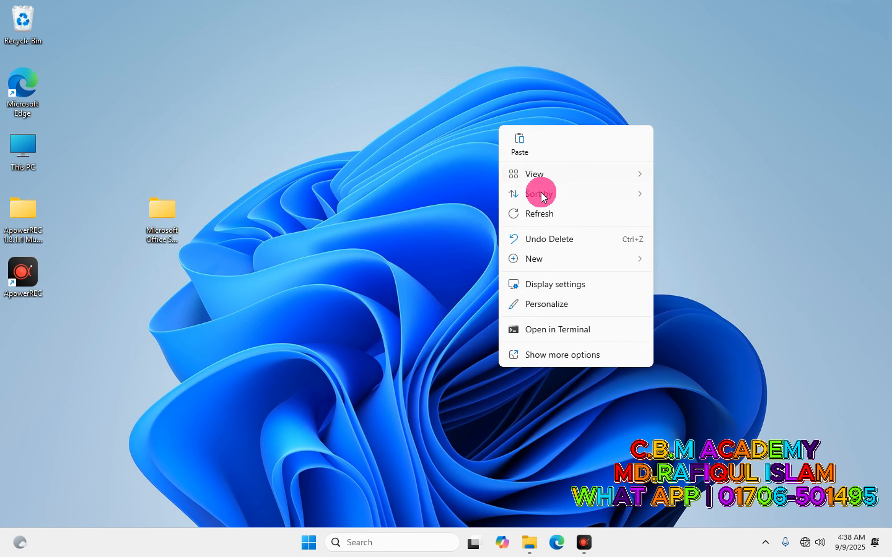
left_click(533, 214)
Move the Microsoft Office Software 2025 folder near the top of the desktop.
left_click_drag(179, 218, 223, 101)
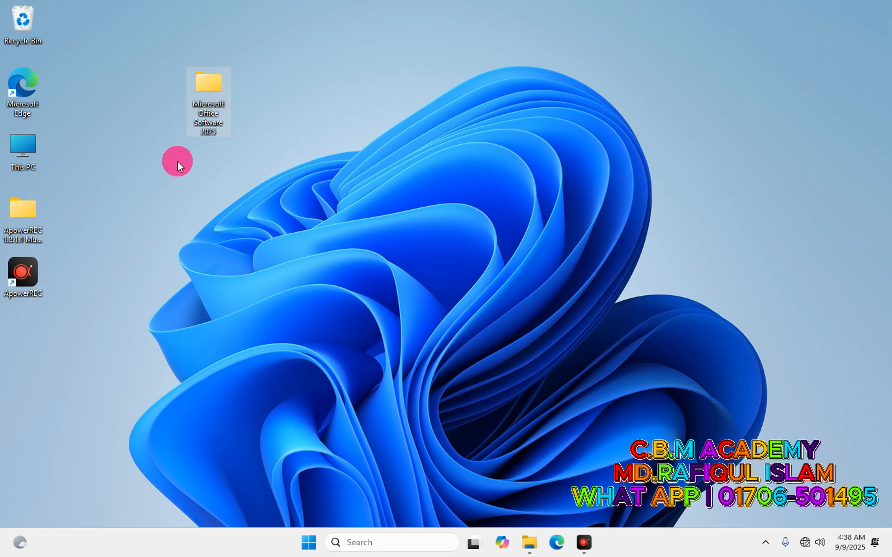
left_click(213, 82)
left_click(207, 82)
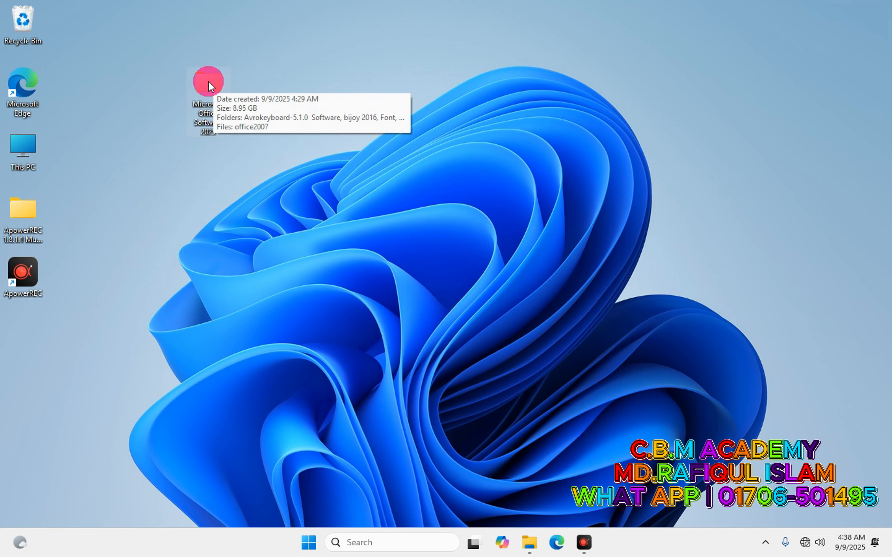
left_click(207, 80)
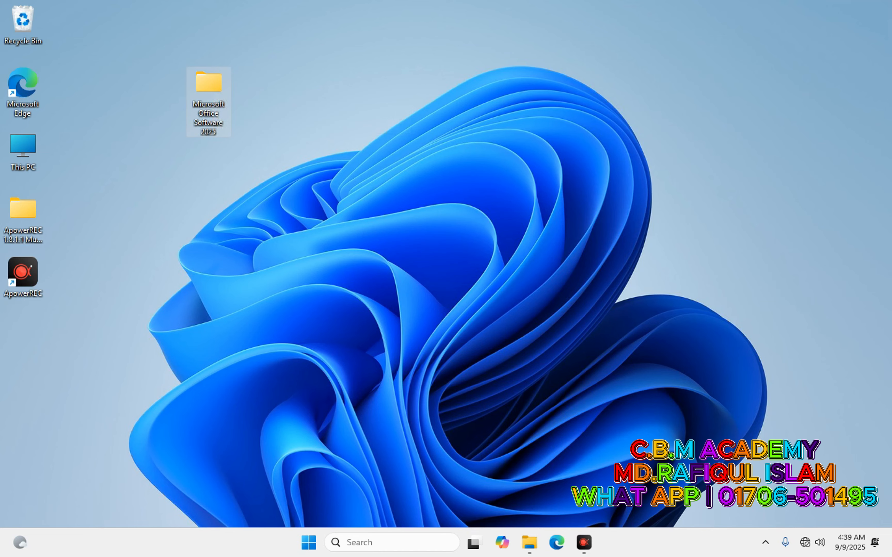
left_click(223, 104)
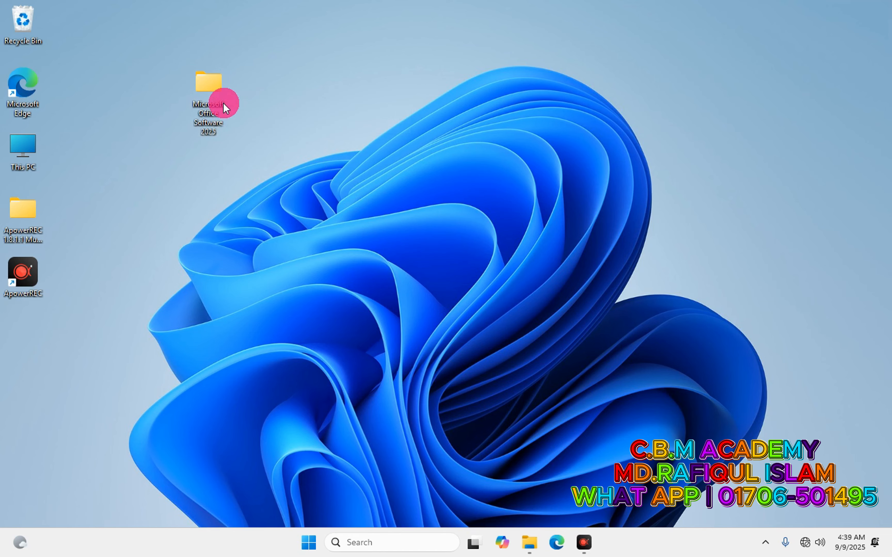
In Microsoft Office Software 2025 > office 2021-2024, extract the Office_21-24 archive to its own folder.
double_click(206, 94)
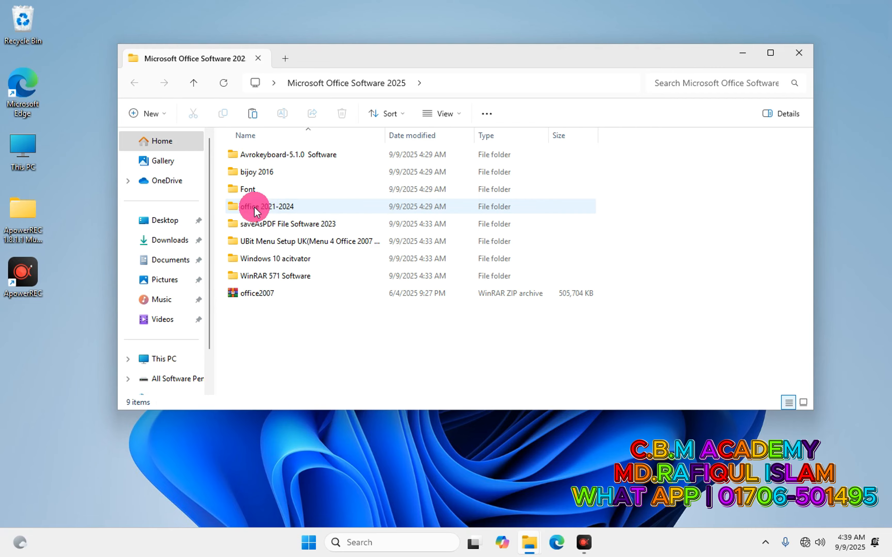
double_click(266, 207)
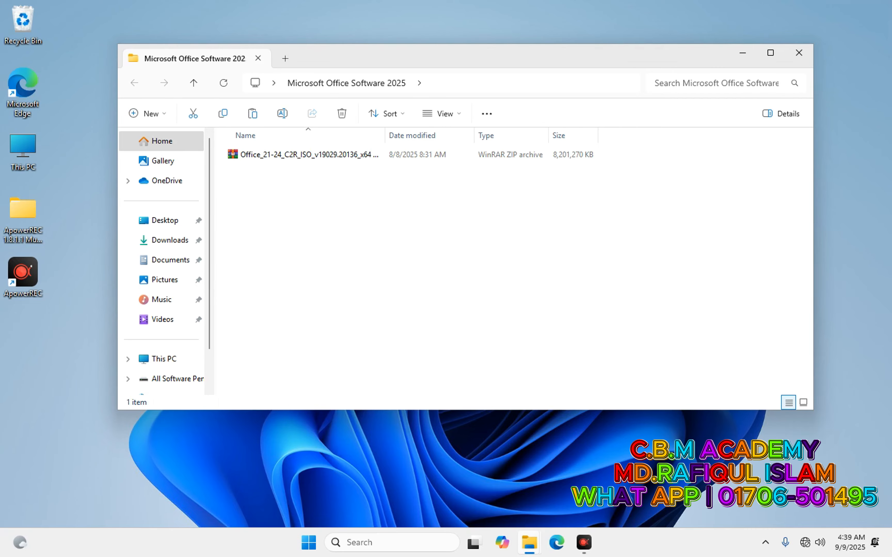
right_click(305, 154)
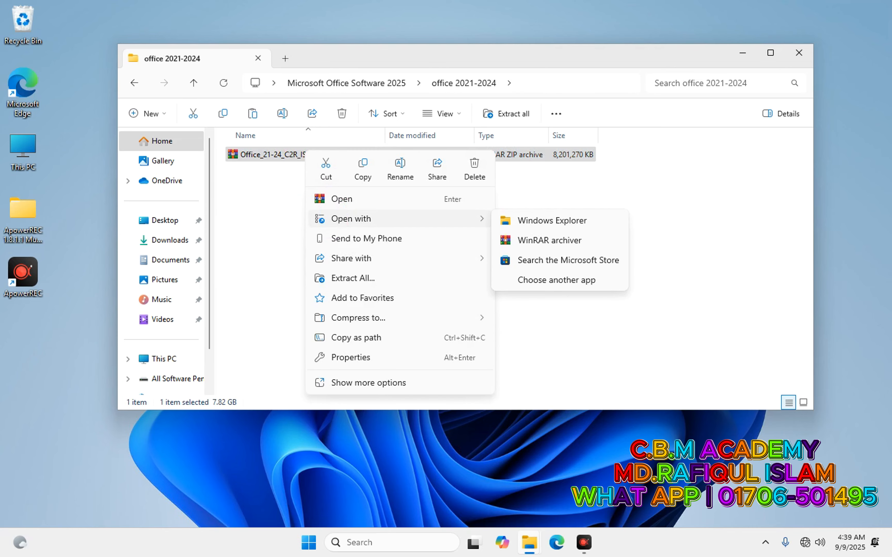
left_click(245, 160)
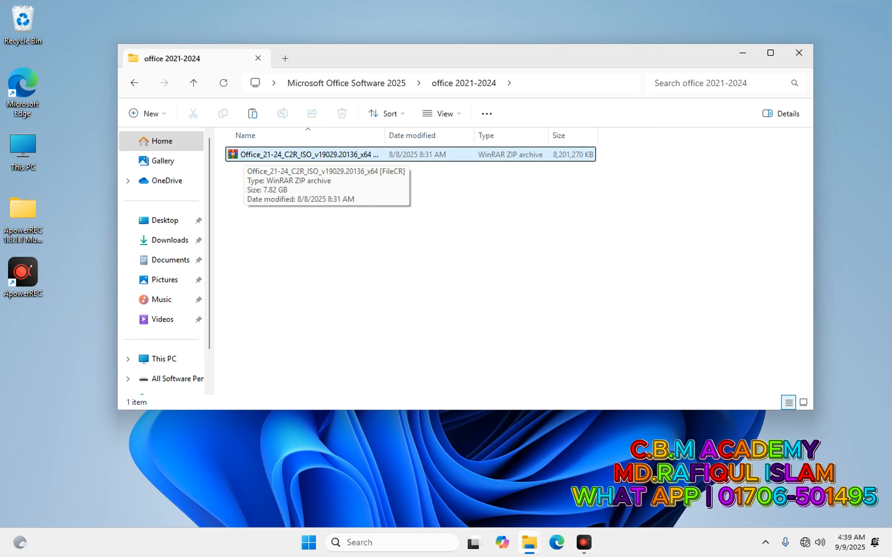
right_click(239, 154)
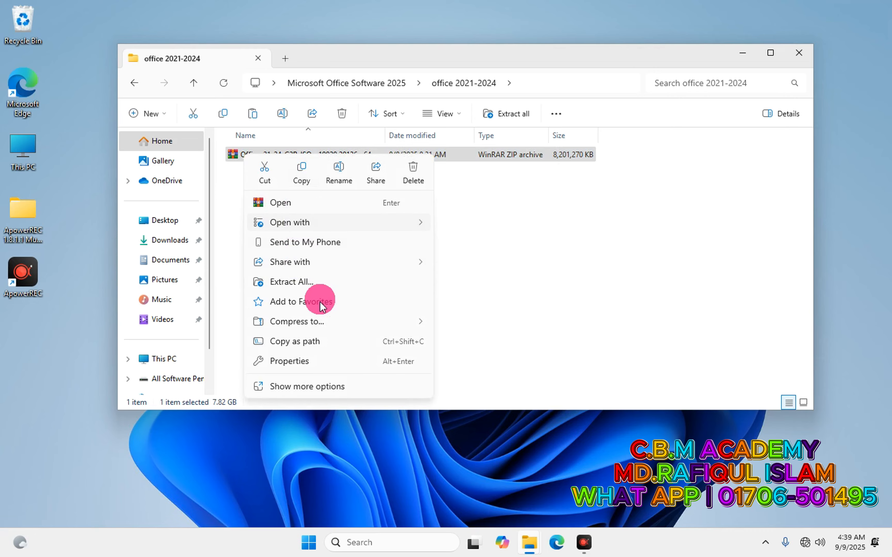
left_click(308, 385)
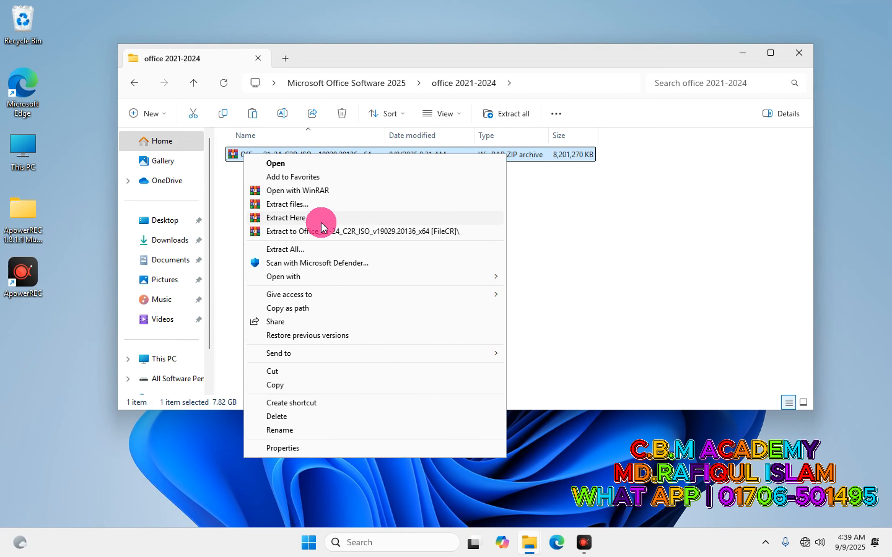
left_click(324, 230)
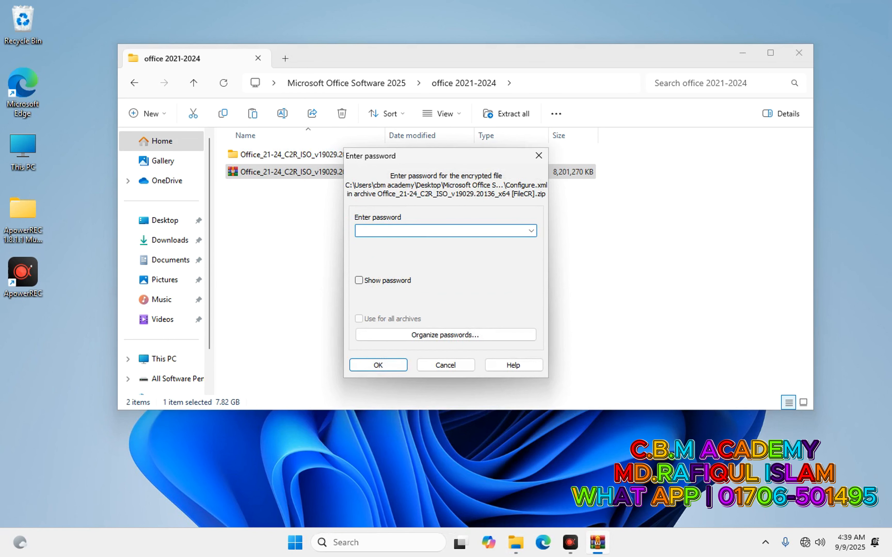
Enter the archive password, then launch OInstall_x64 from the extracted Office_21-24_C2R_ISO folder.
type("123")
key("Return")
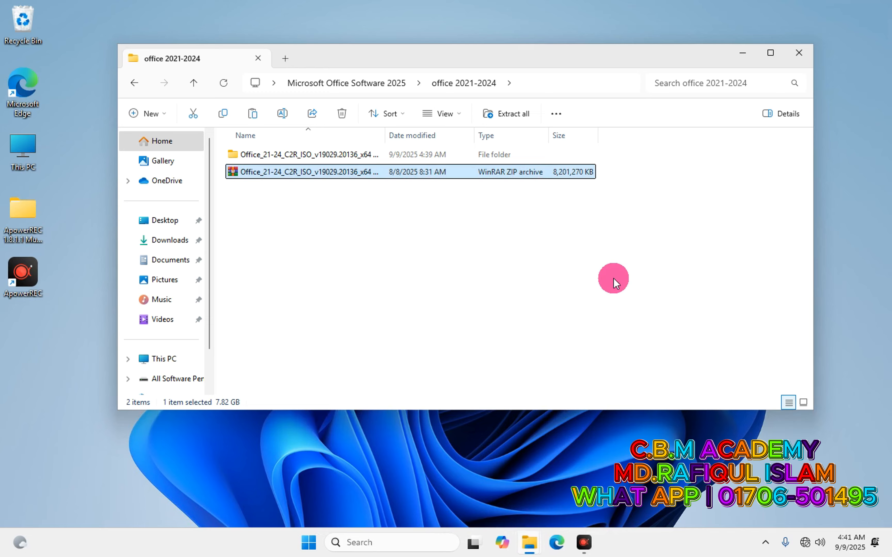
double_click(317, 154)
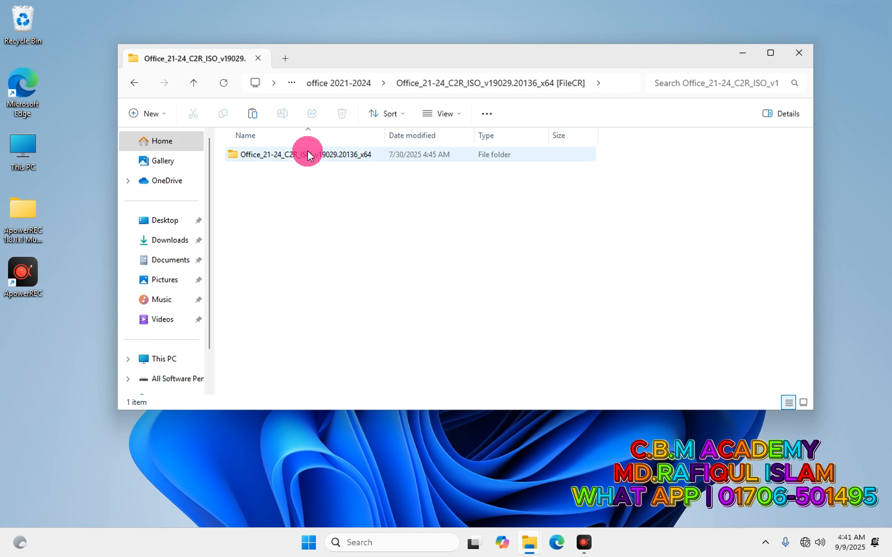
double_click(304, 155)
left_click(255, 189)
left_click(256, 181)
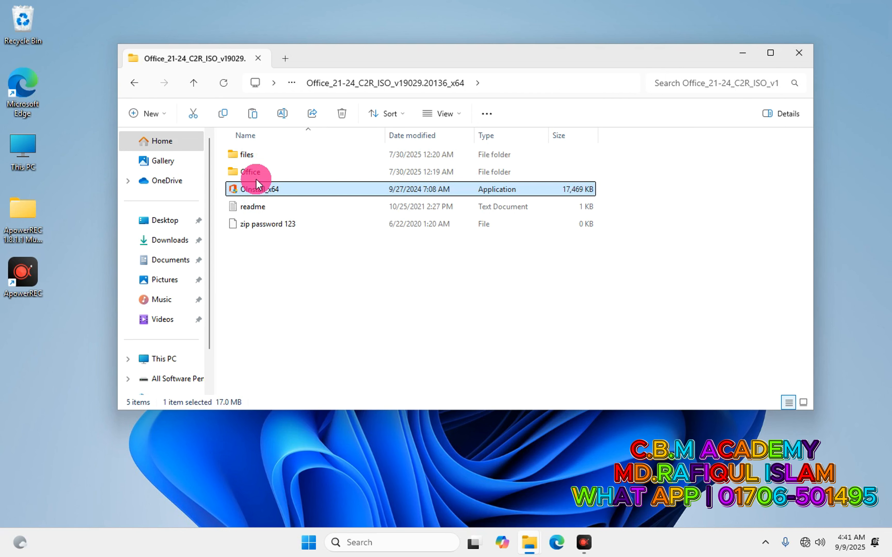
double_click(256, 181)
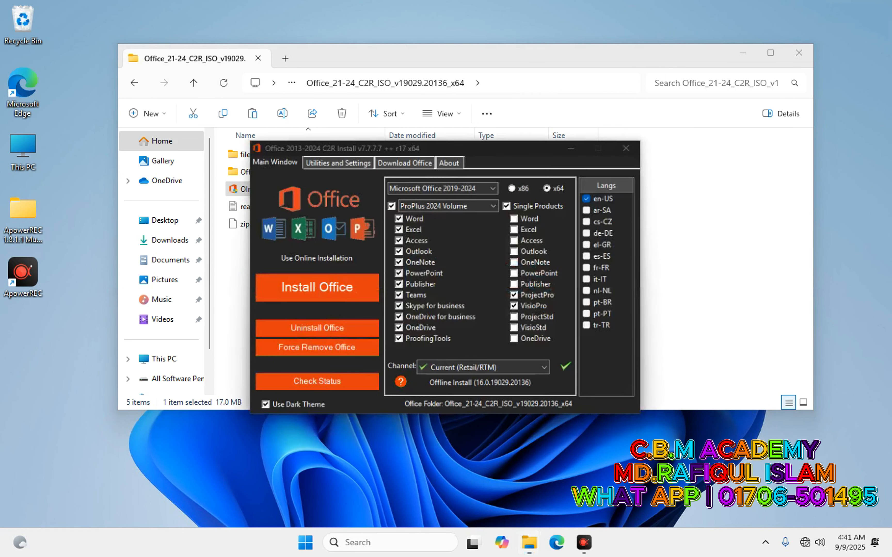
Start installing Office ProPlus 2024 Volume from OInstall.
left_click(350, 286)
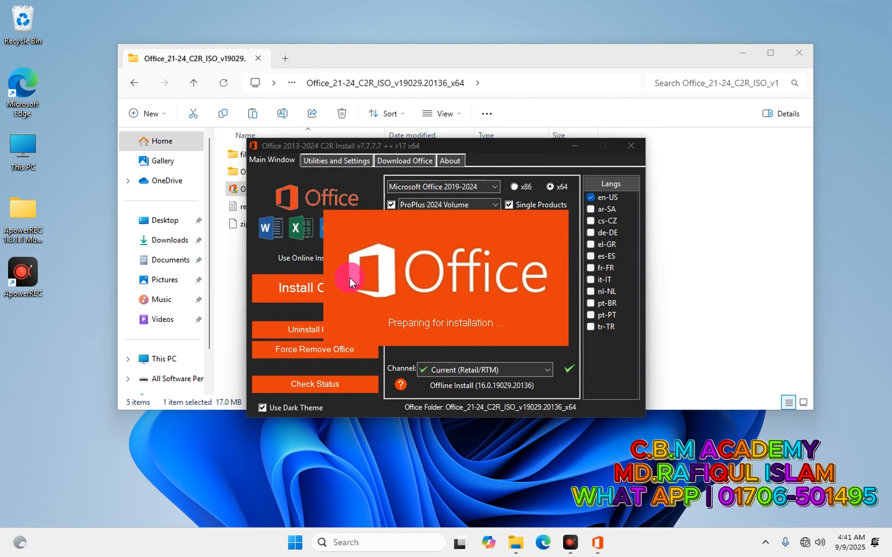
left_click(298, 294)
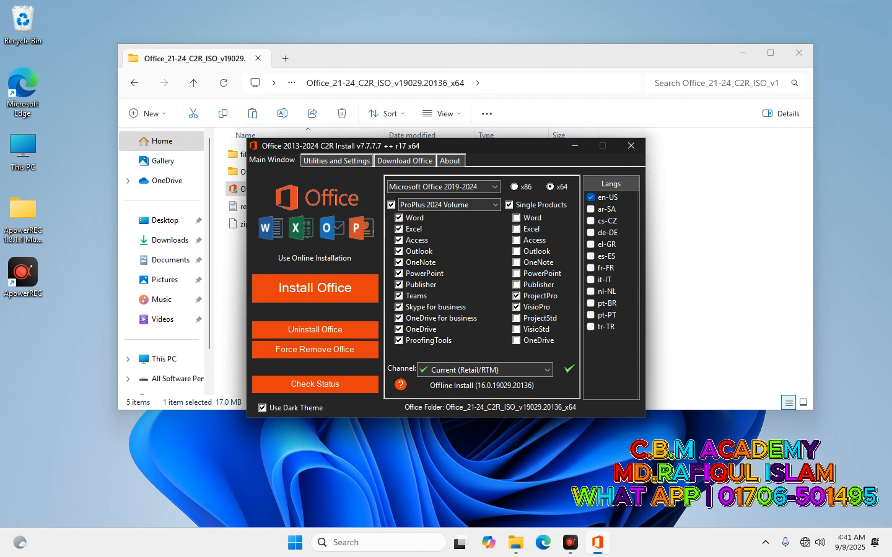
left_click(297, 288)
left_click(305, 289)
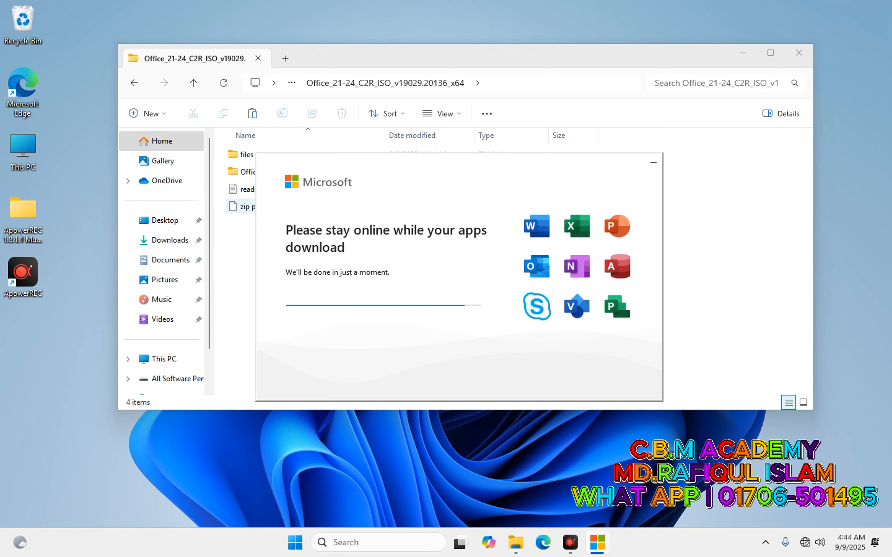
Go back to office 2021-2024 and delete the extracted Office_21-24_C2R_ISO folder.
left_click_drag(346, 167, 357, 288)
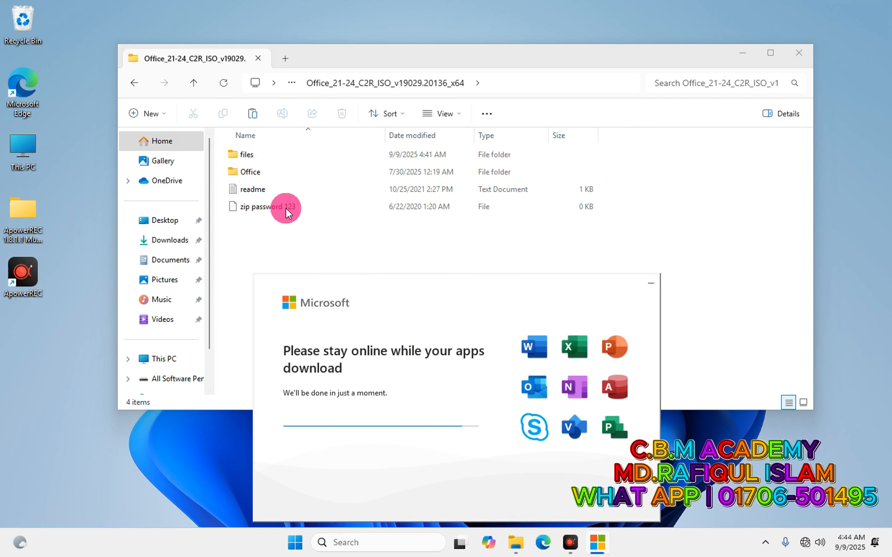
left_click(135, 84)
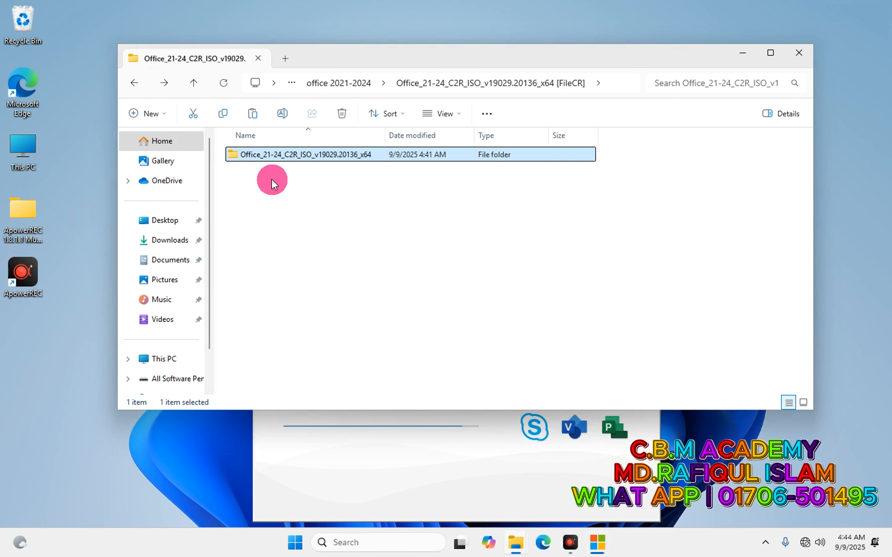
left_click(133, 84)
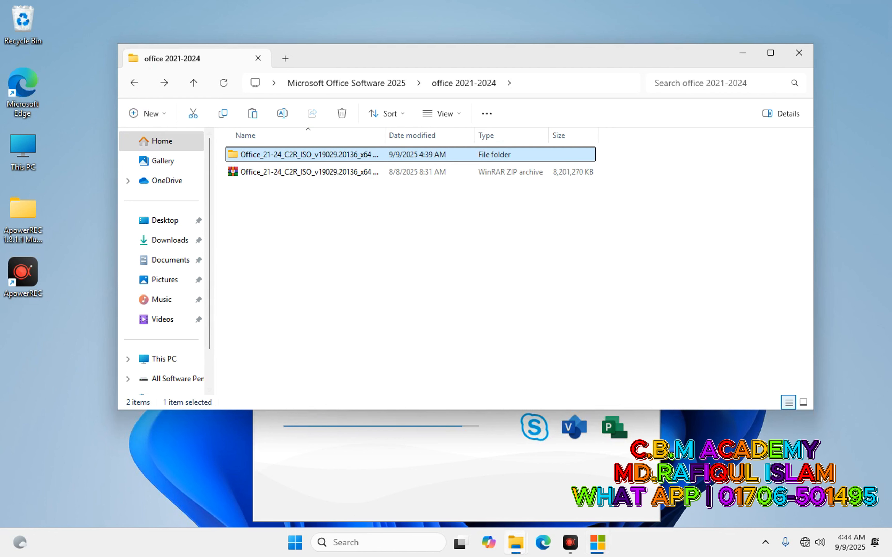
right_click(302, 156)
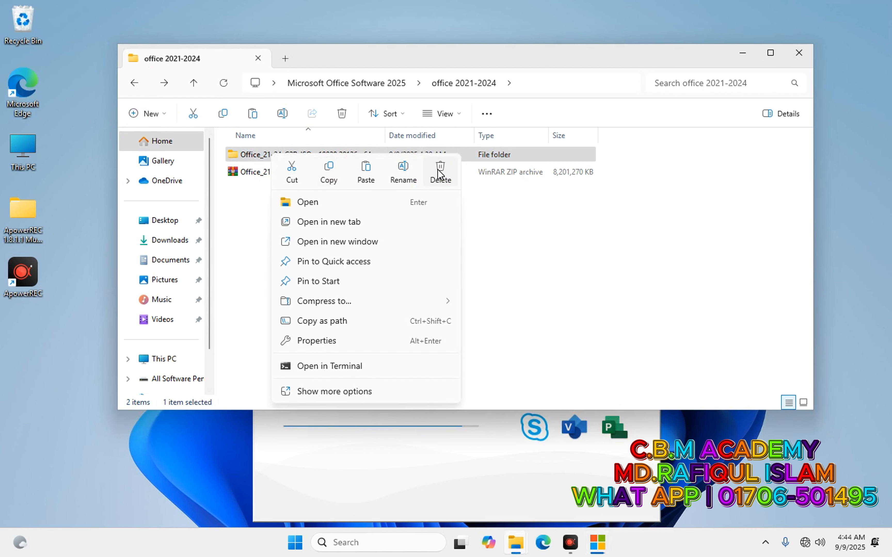
left_click(442, 172)
Confirm permanent deletion of the folder and wait for the Office installer's 'You're all set!'.
left_click(478, 204)
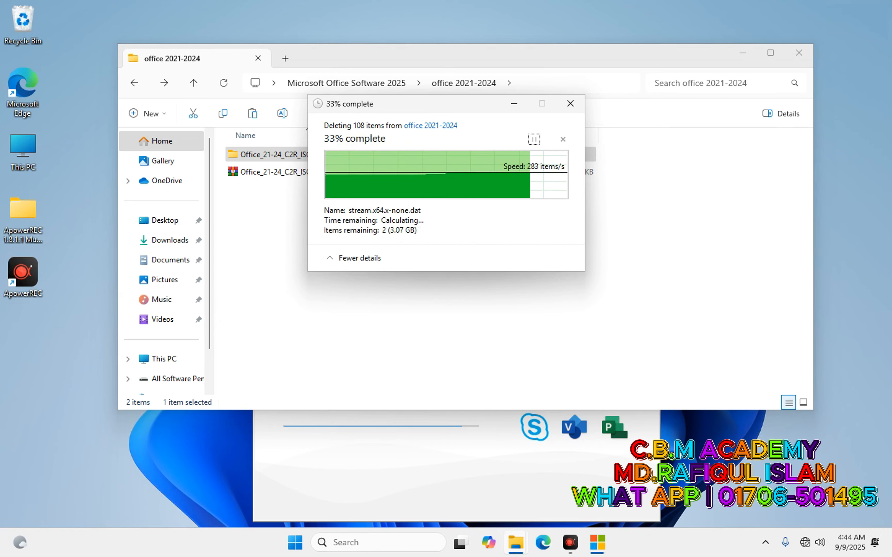
left_click(403, 450)
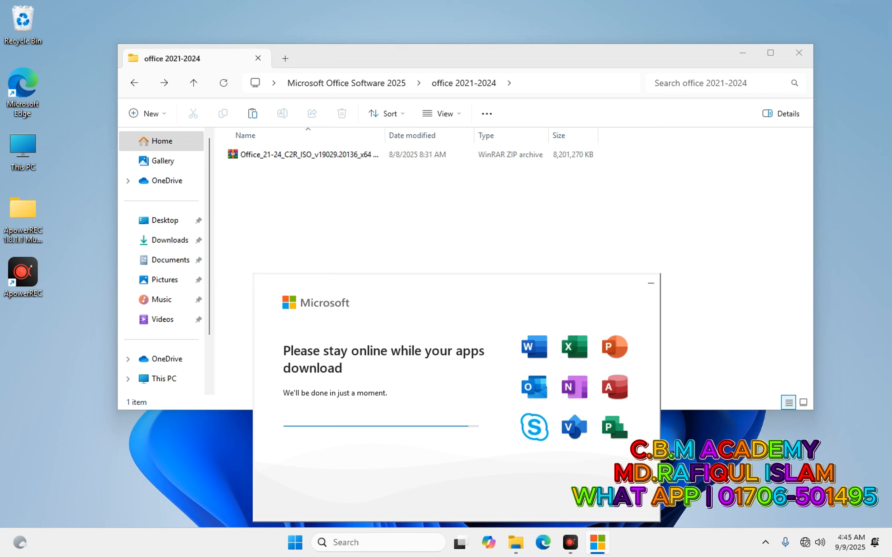
left_click(519, 388)
left_click(532, 383)
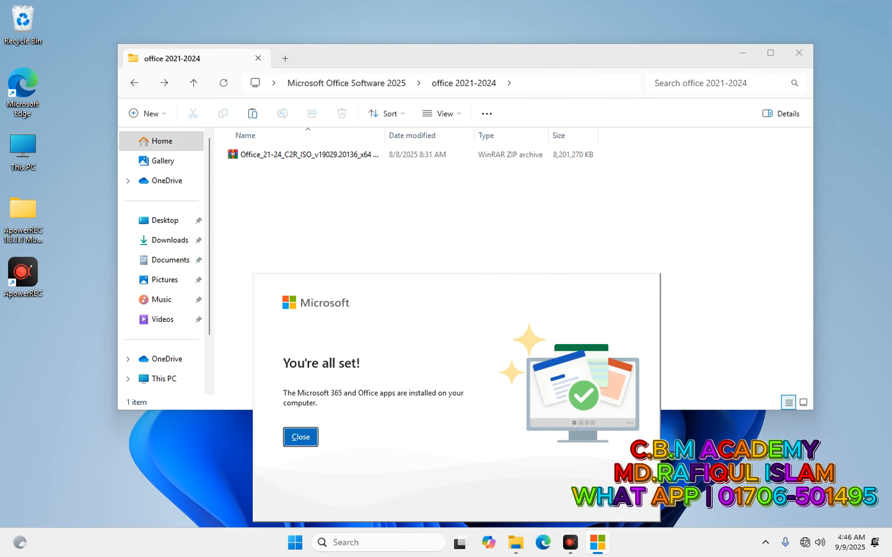
Close the installer and Explorer, then confirm Office, Project and Visio 2024 in Programs and Features.
left_click(301, 437)
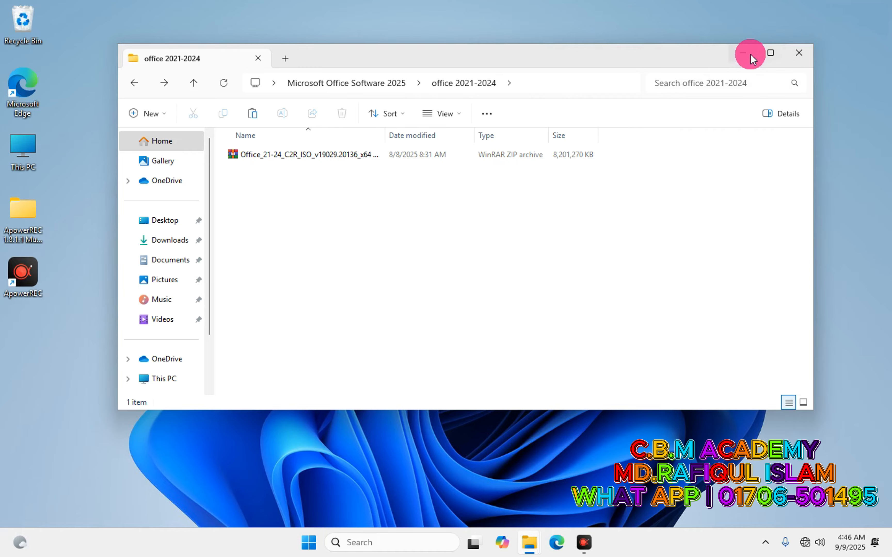
left_click(798, 53)
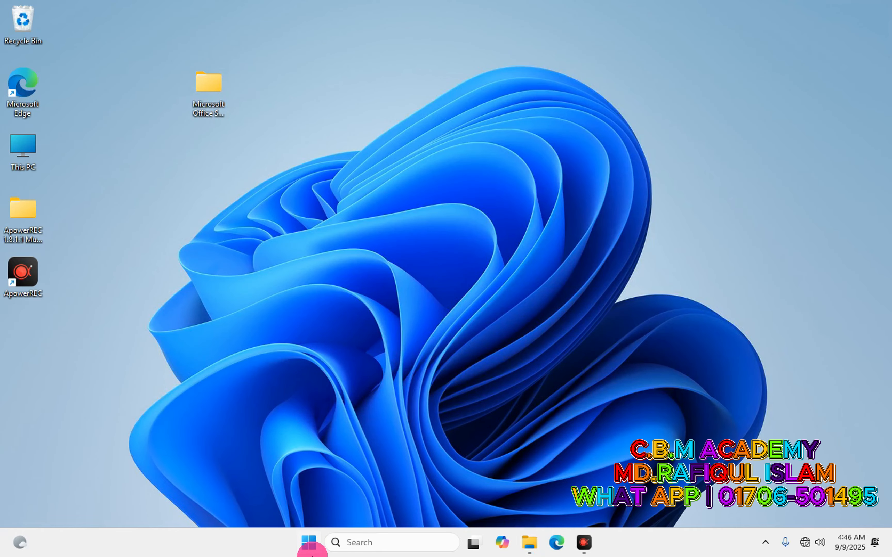
left_click(352, 541)
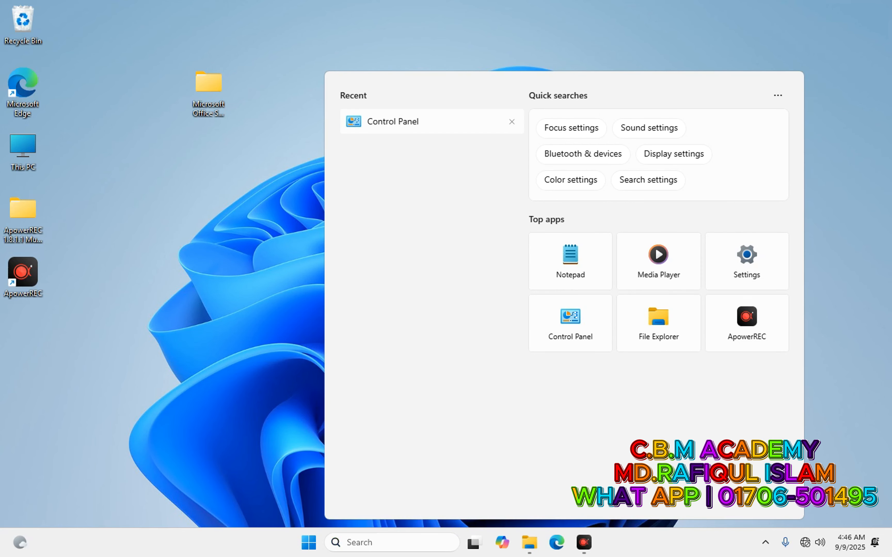
left_click(393, 122)
left_click(316, 338)
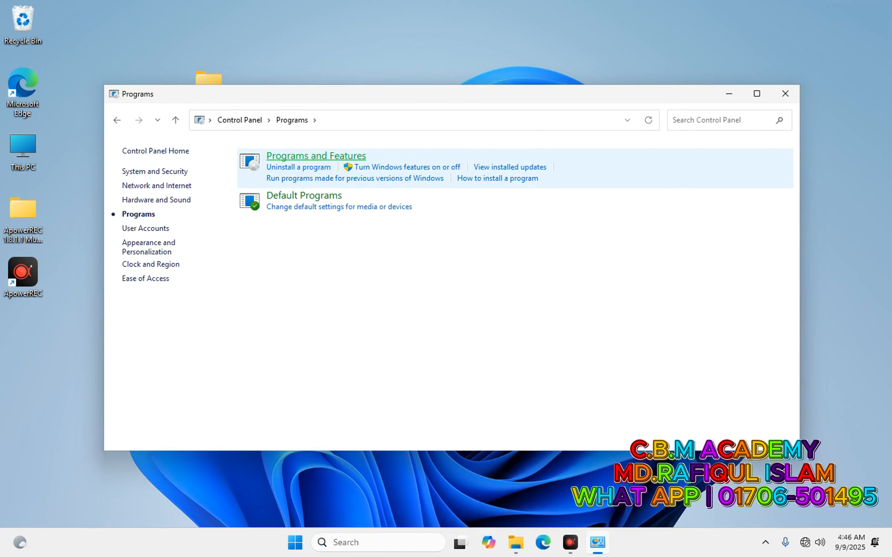
left_click(298, 155)
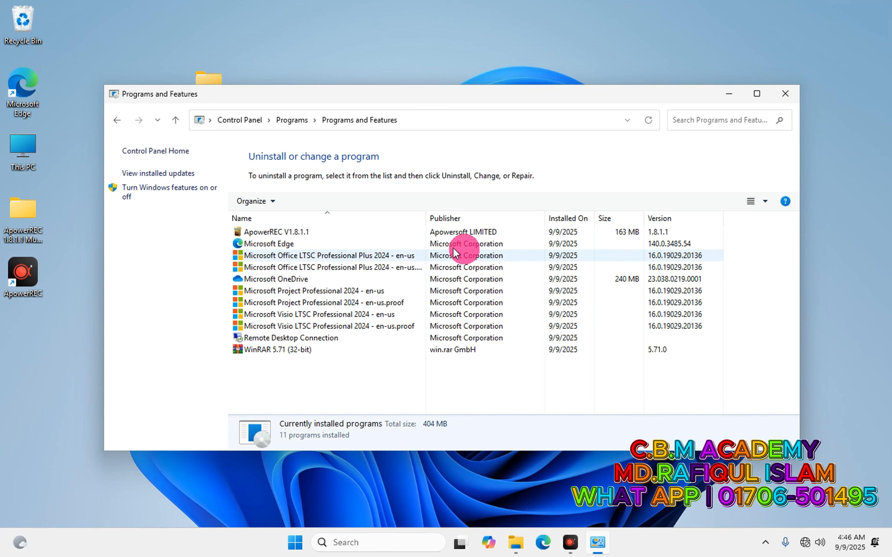
left_click(784, 93)
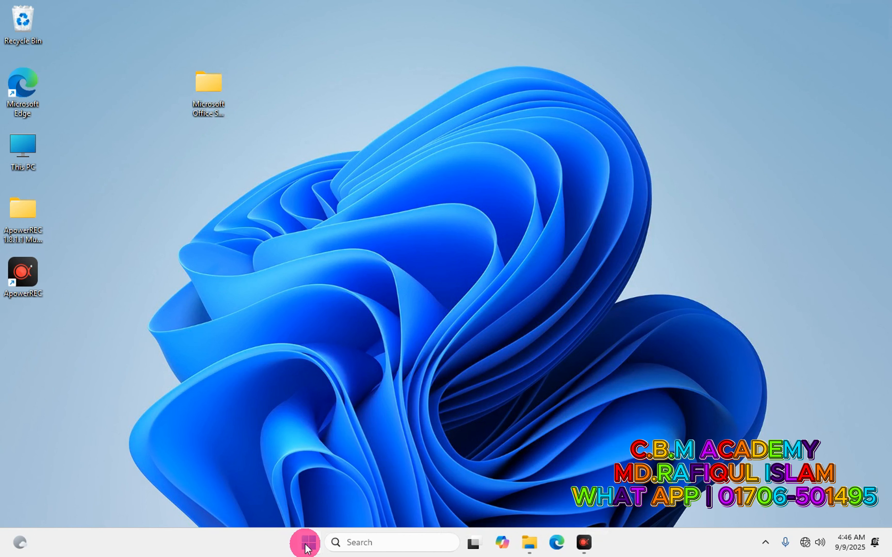
Launch Word, accept the license, open a blank document, check the File view, then close Word.
key("super")
left_click(369, 201)
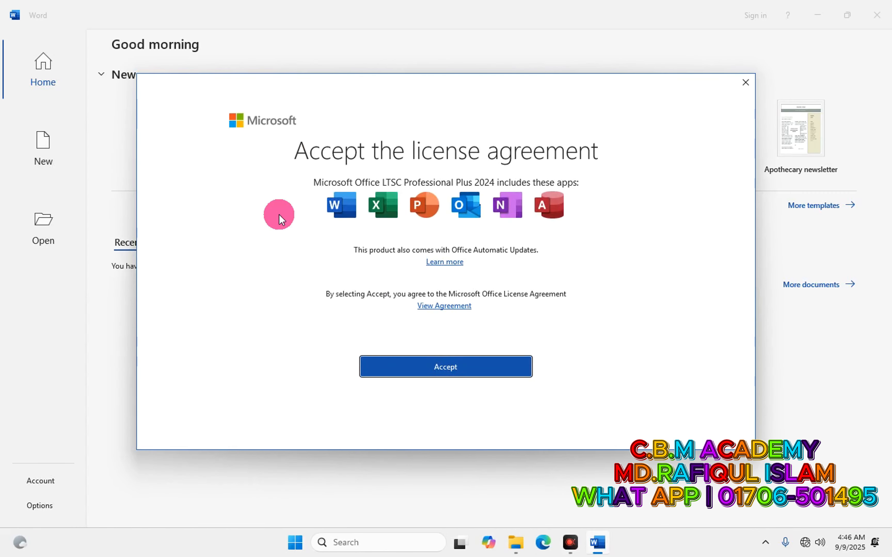
left_click(427, 368)
left_click(691, 404)
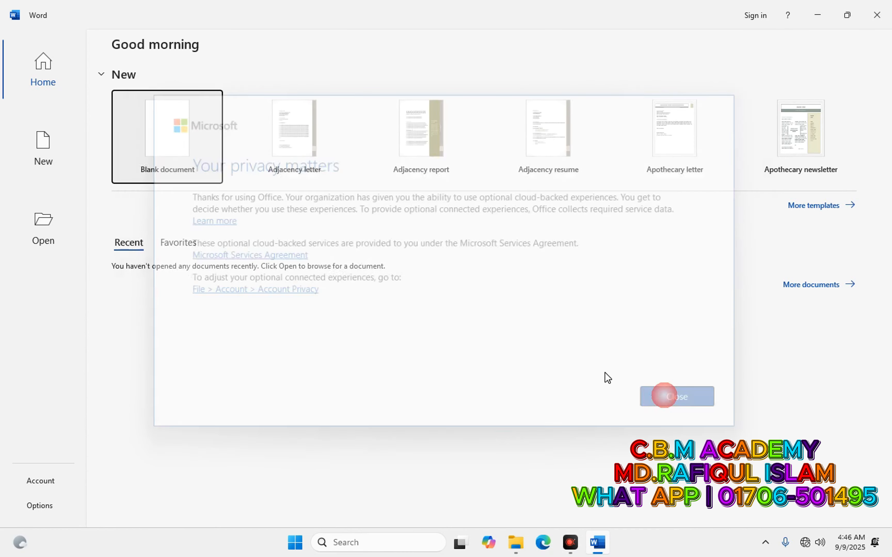
left_click(193, 170)
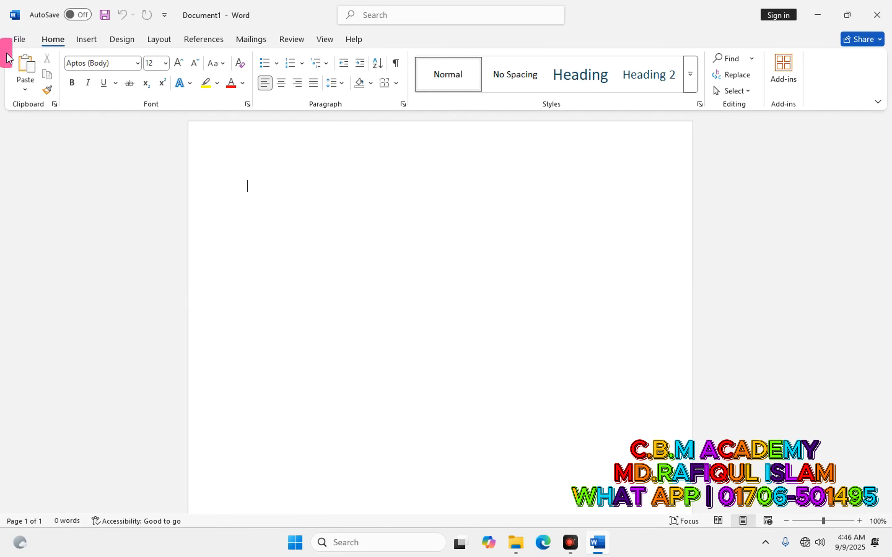
left_click(18, 41)
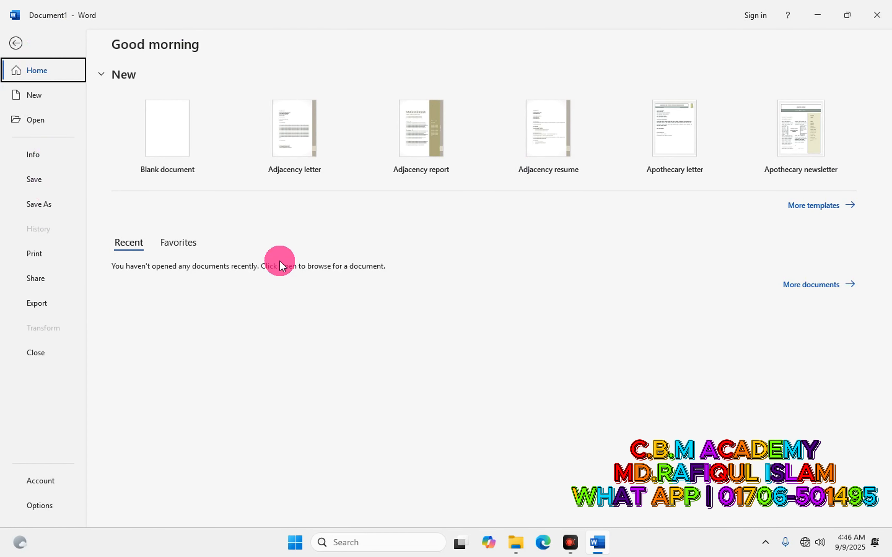
left_click(14, 42)
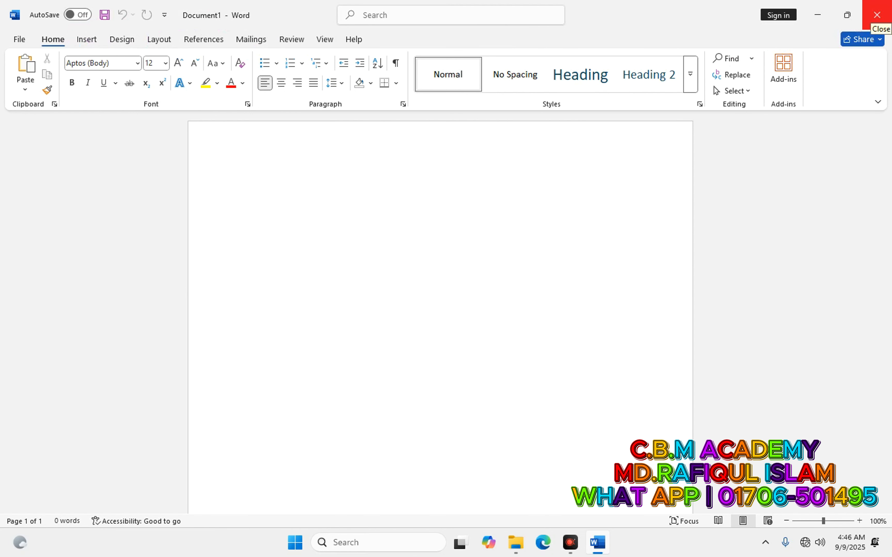
left_click(876, 14)
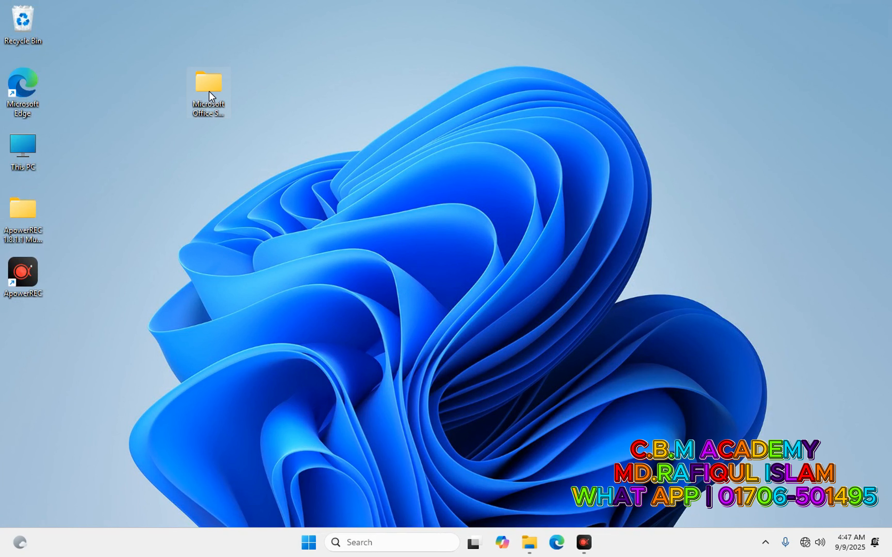
Install UBitMenu by running UBitMenuSetupUK from the UBit Menu Setup folder.
double_click(209, 92)
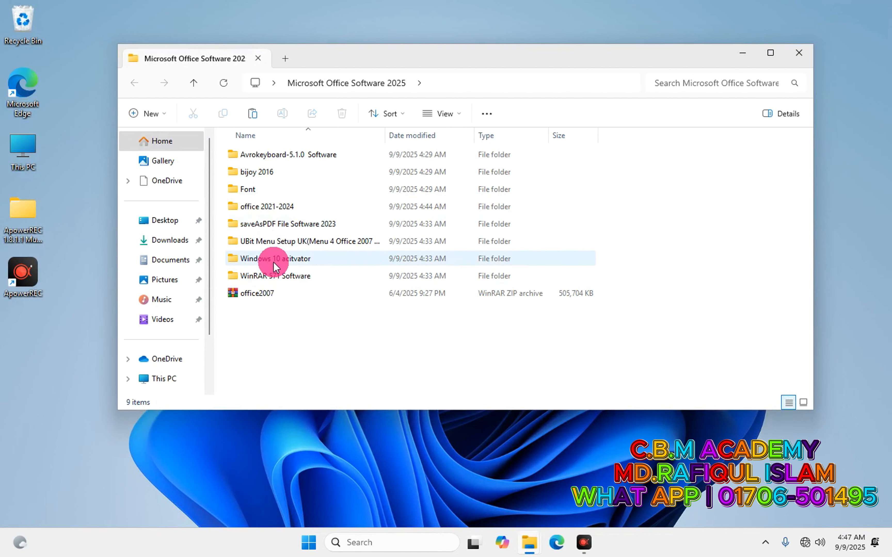
double_click(280, 241)
left_click(265, 174)
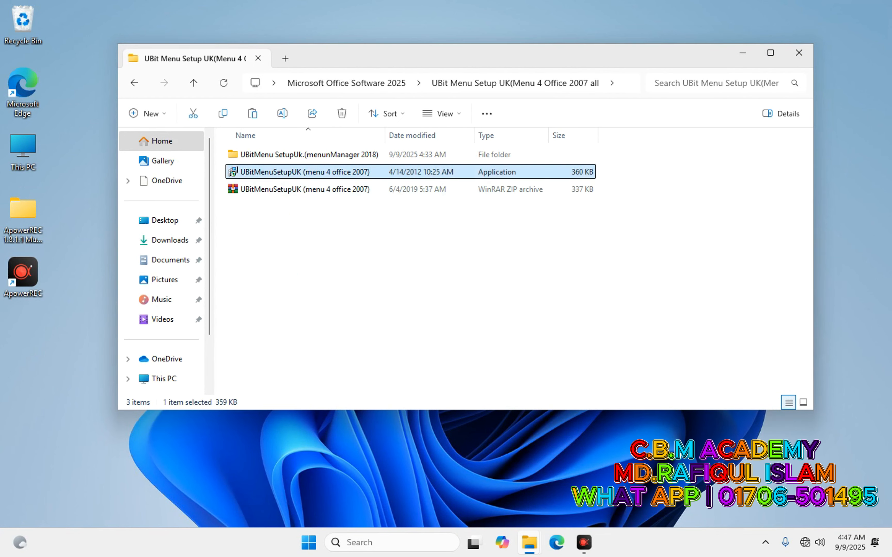
double_click(264, 171)
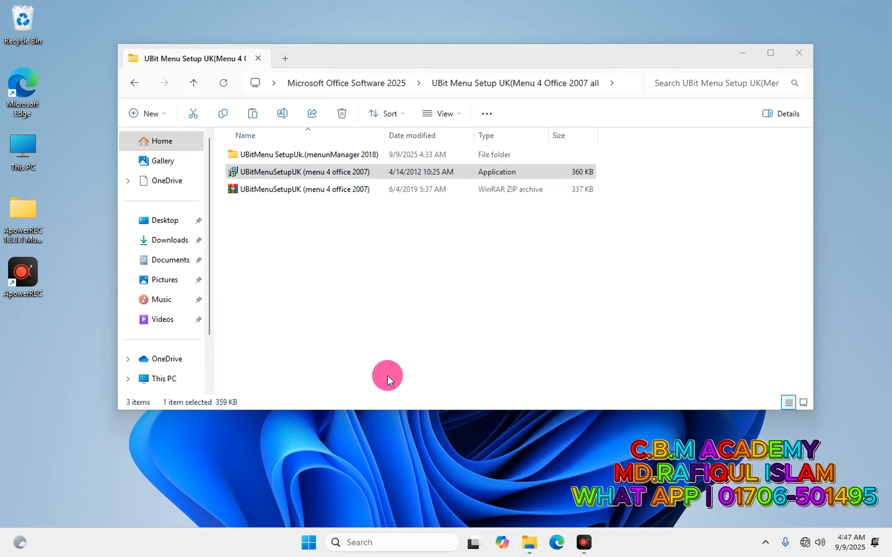
left_click(533, 370)
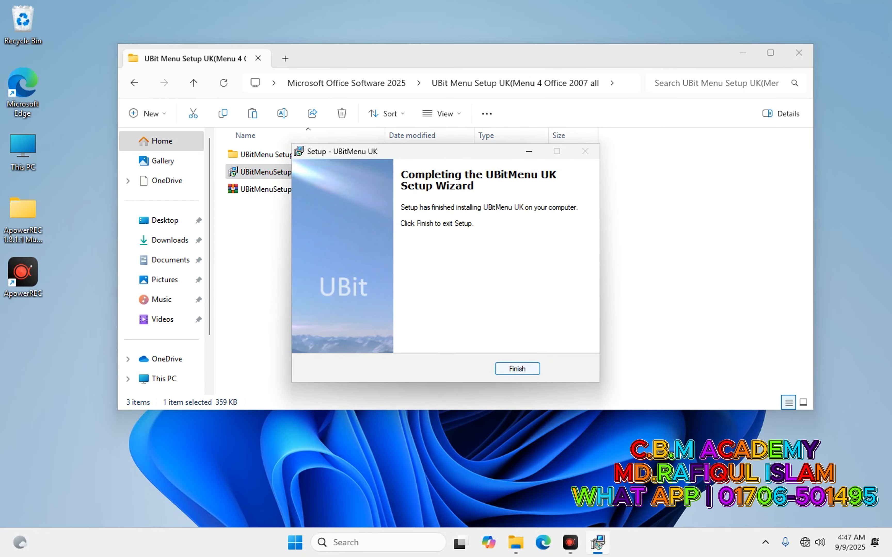
left_click(513, 369)
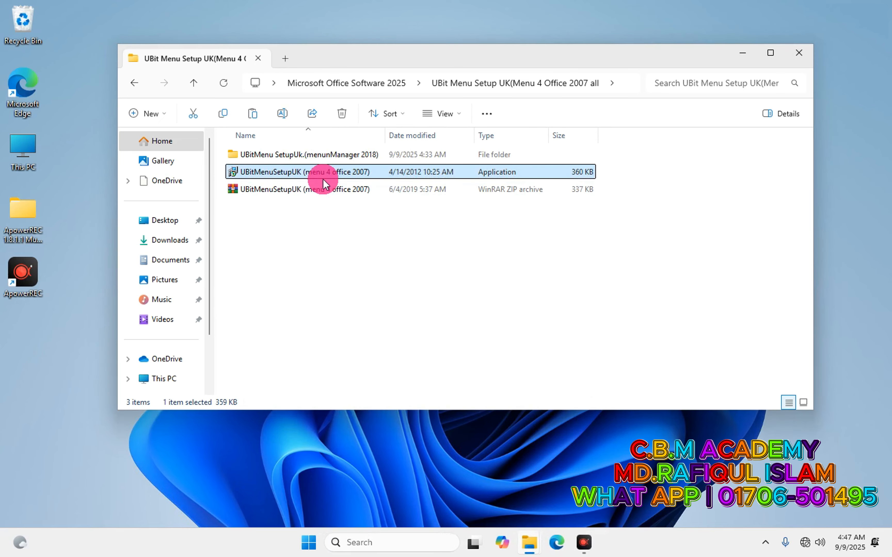
Return to the Microsoft Office Software 2025 folder and launch Word from Start.
left_click(134, 82)
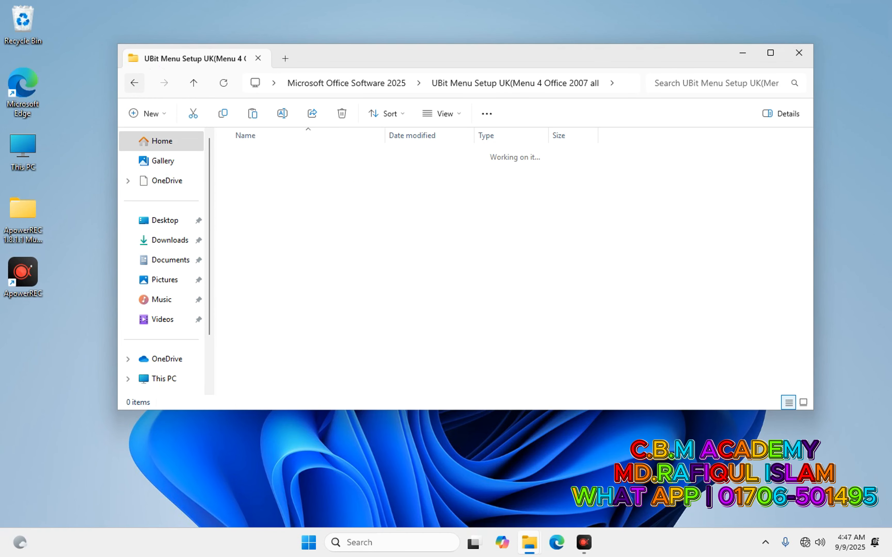
left_click(308, 541)
left_click(361, 188)
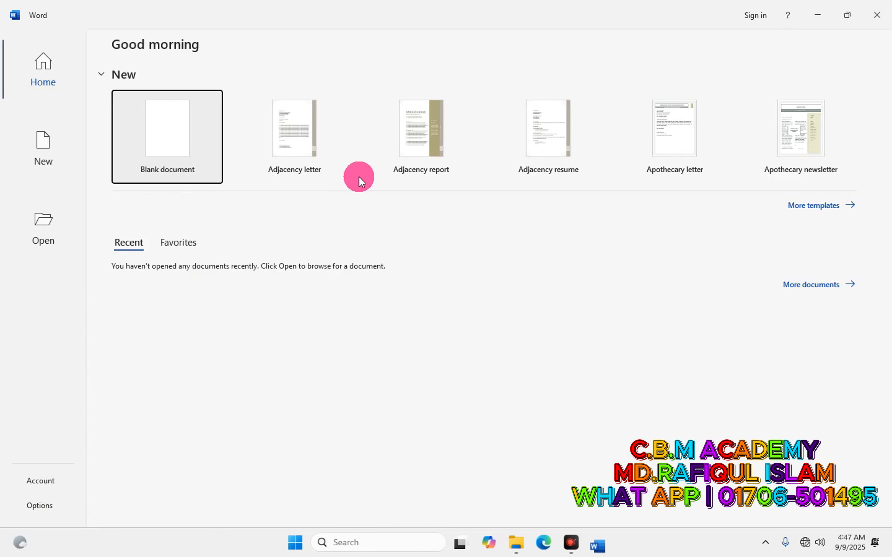
Open a blank Word document, view the UBitMenu classic Menu toolbar, and close Word.
left_click(180, 128)
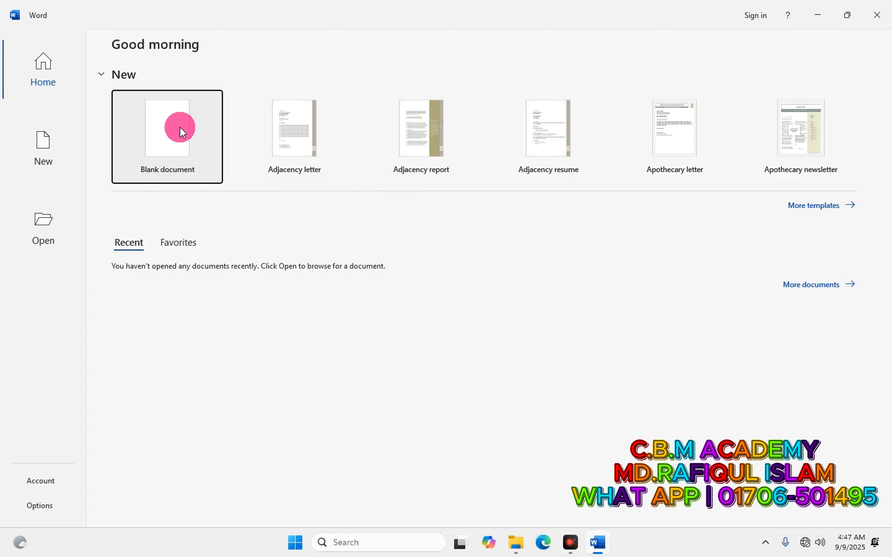
left_click(88, 40)
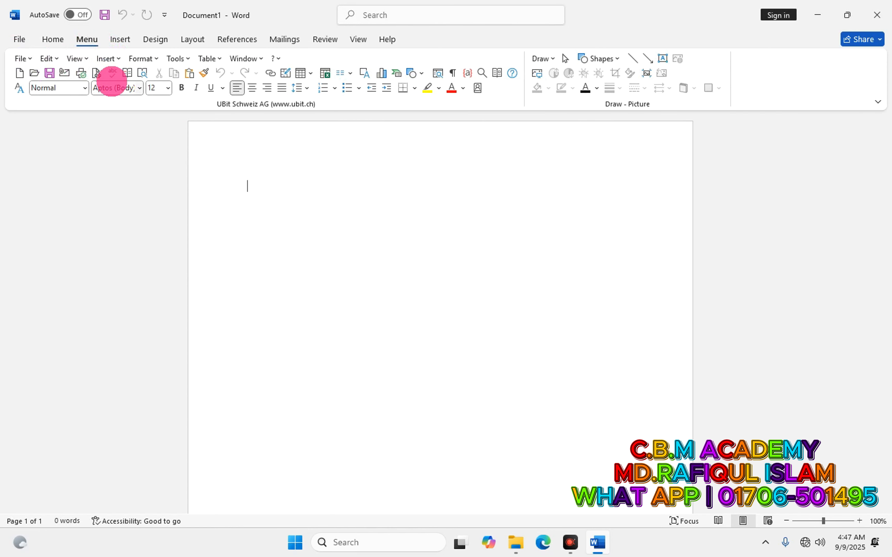
left_click(880, 22)
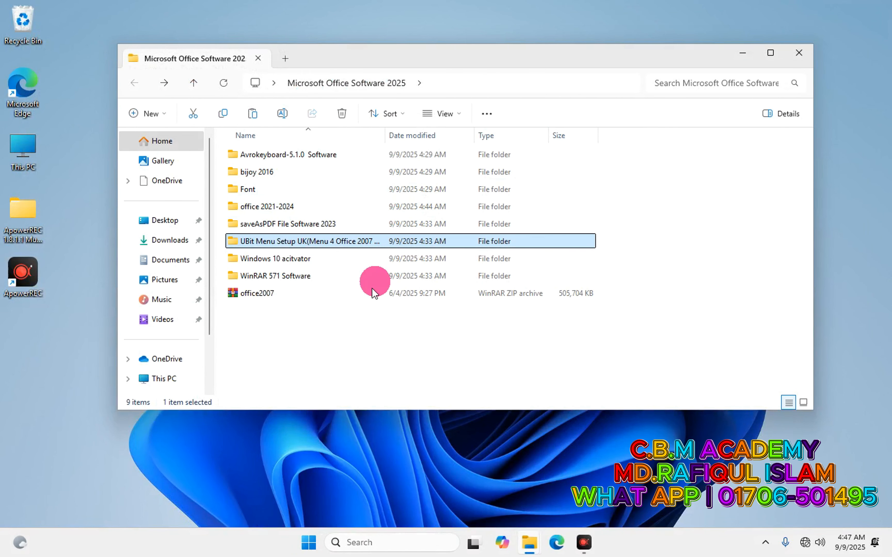
Select all 41 font files in the Font folder and install them.
double_click(245, 189)
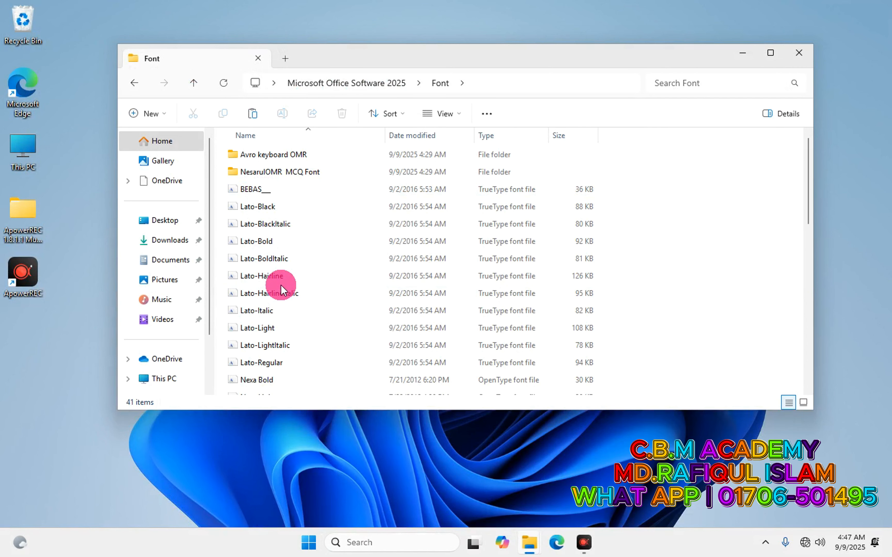
key("ctrl+a")
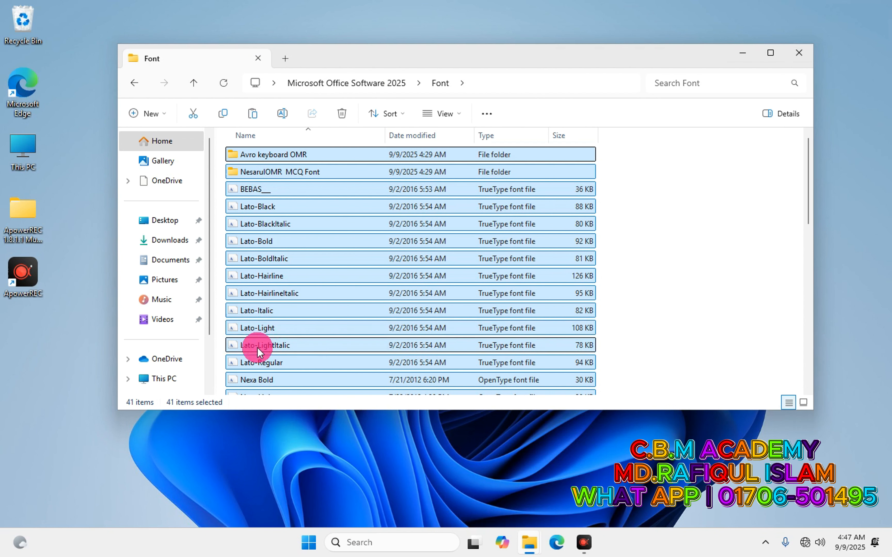
scroll(257, 348, "down", 2)
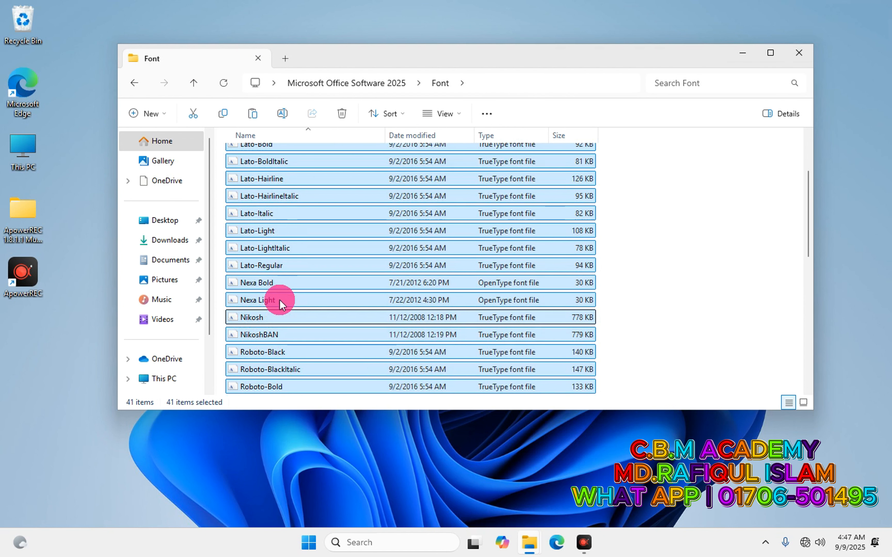
left_click(294, 253)
right_click(294, 259)
key("Escape")
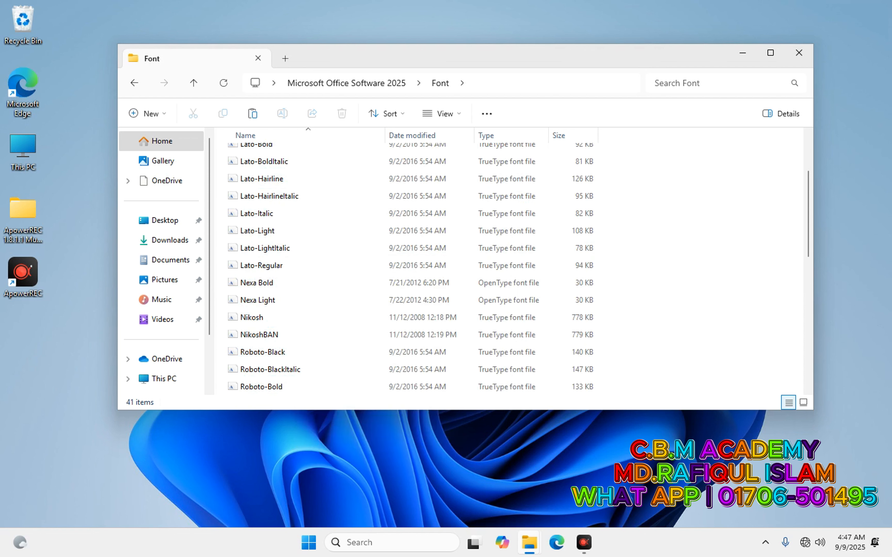
key("ctrl+a")
right_click(282, 212)
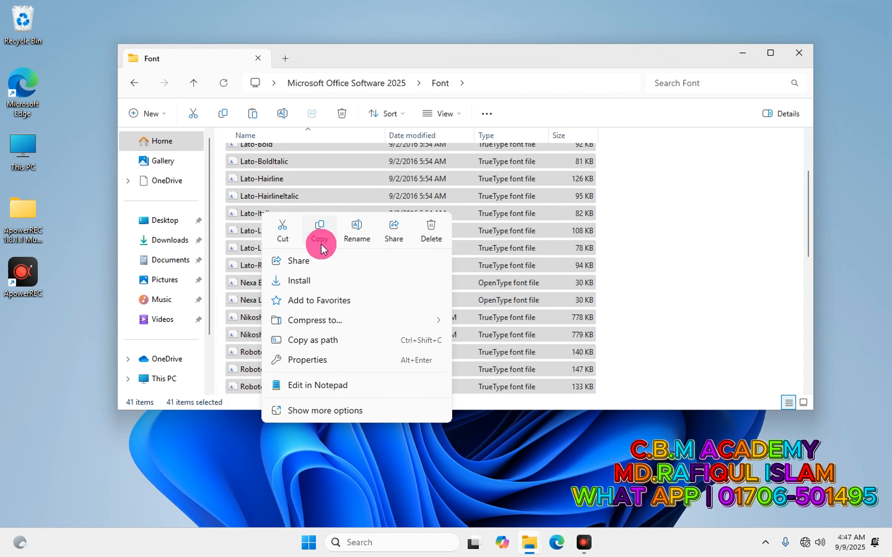
left_click(304, 279)
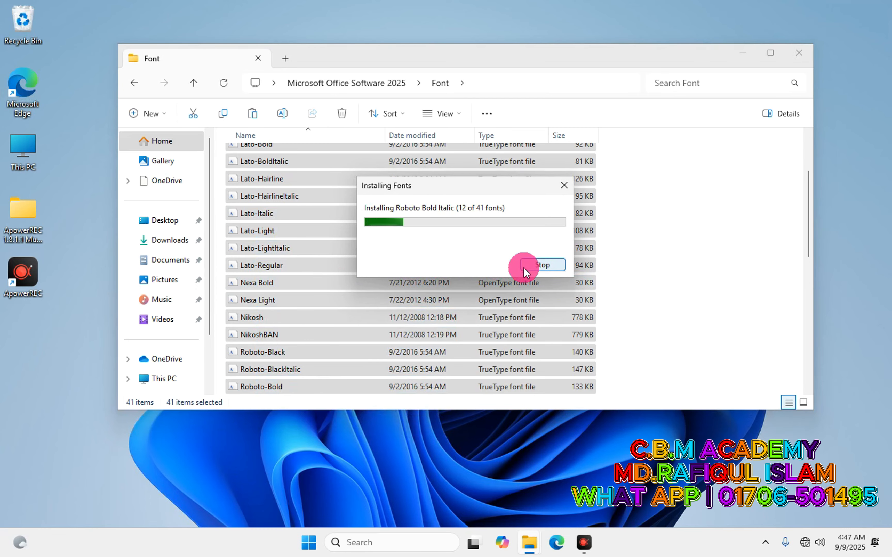
Skip the invalid-font error for remaining items and return to Microsoft Office Software 2025.
left_click(528, 262)
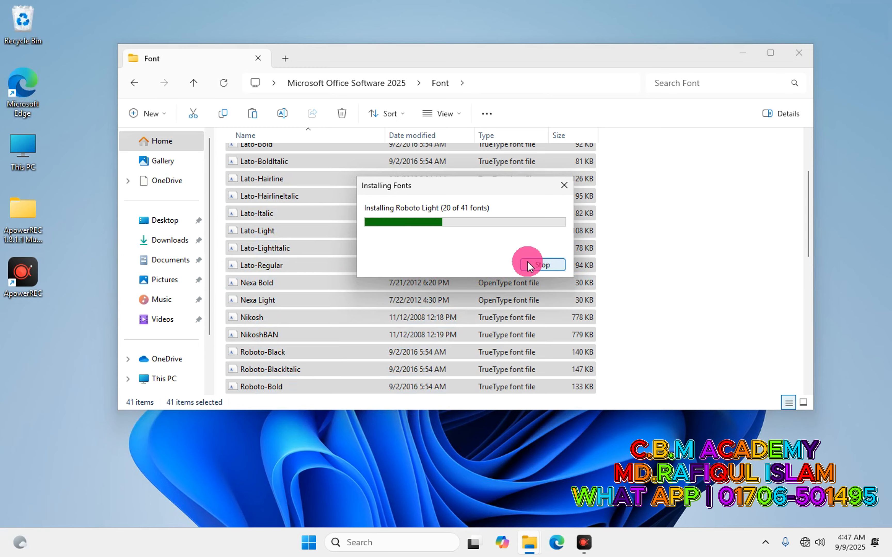
left_click(530, 267)
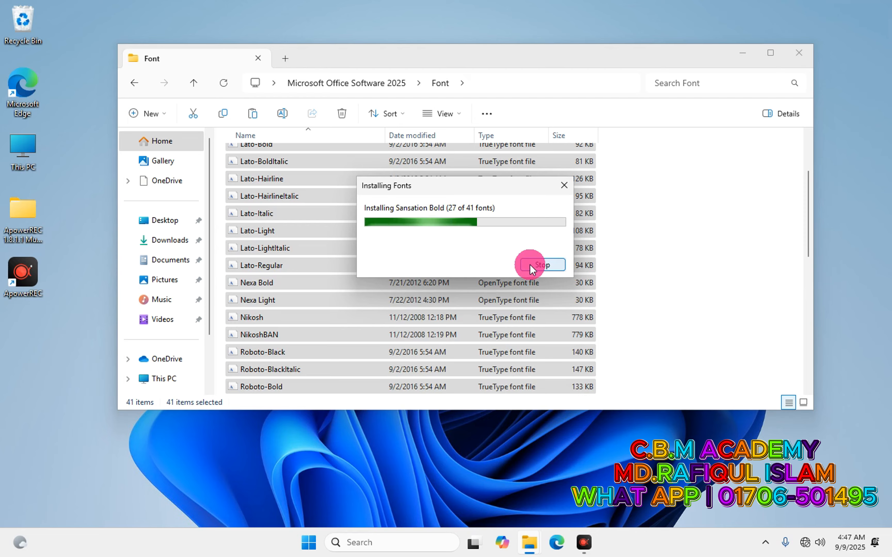
left_click(532, 266)
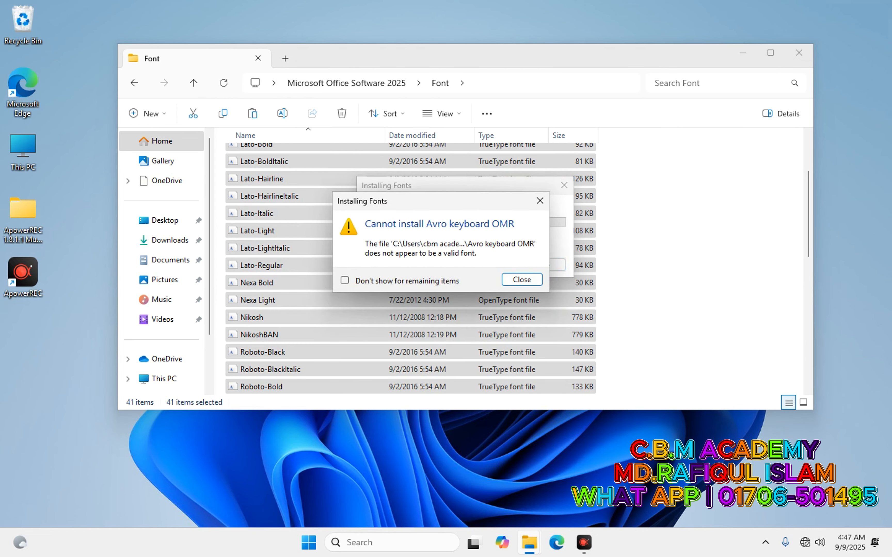
left_click(345, 281)
left_click(499, 281)
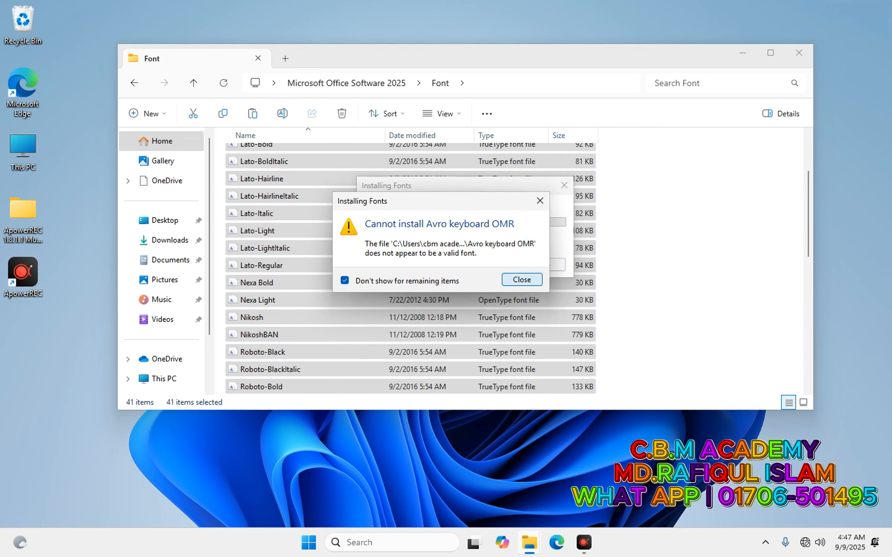
left_click(518, 273)
left_click(518, 274)
left_click(524, 272)
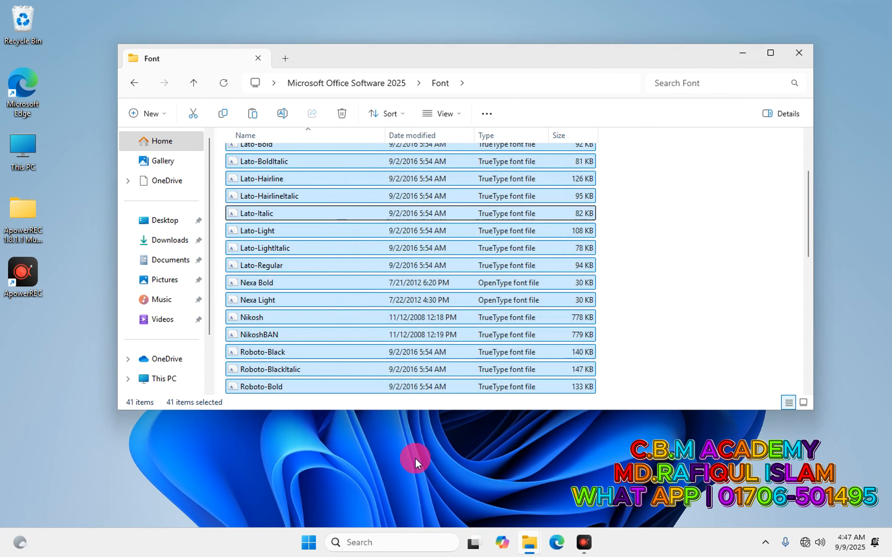
left_click(134, 83)
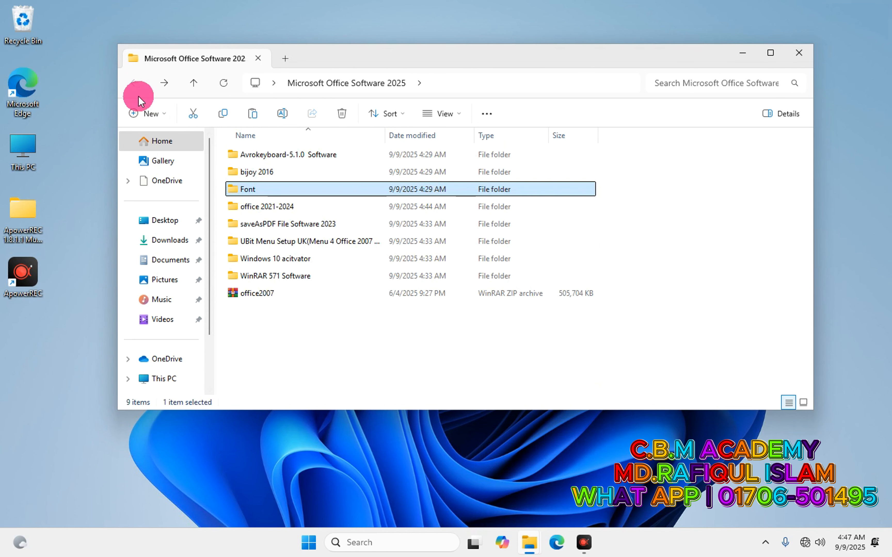
Run Bayanno2016 from bijoy 2016\bijoy 2016 and install Bijoy Bayanno for Windows with default folder.
double_click(265, 172)
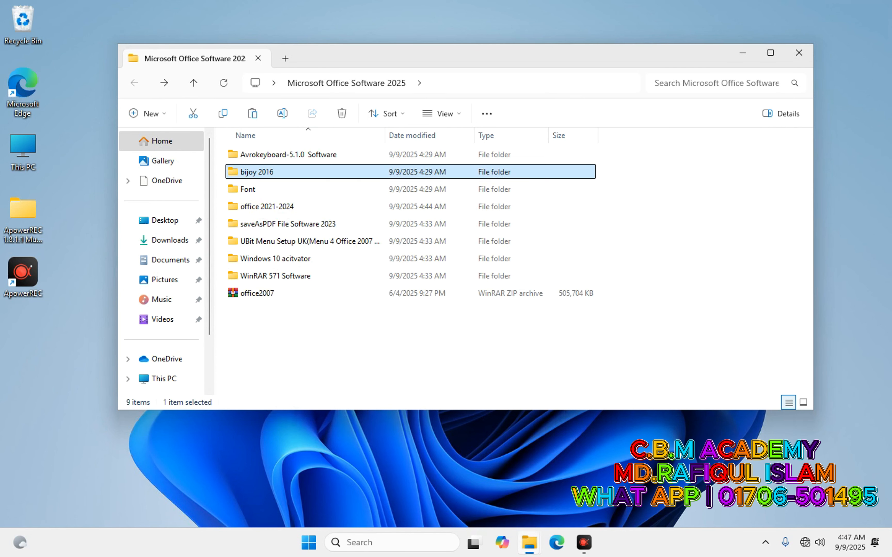
double_click(255, 154)
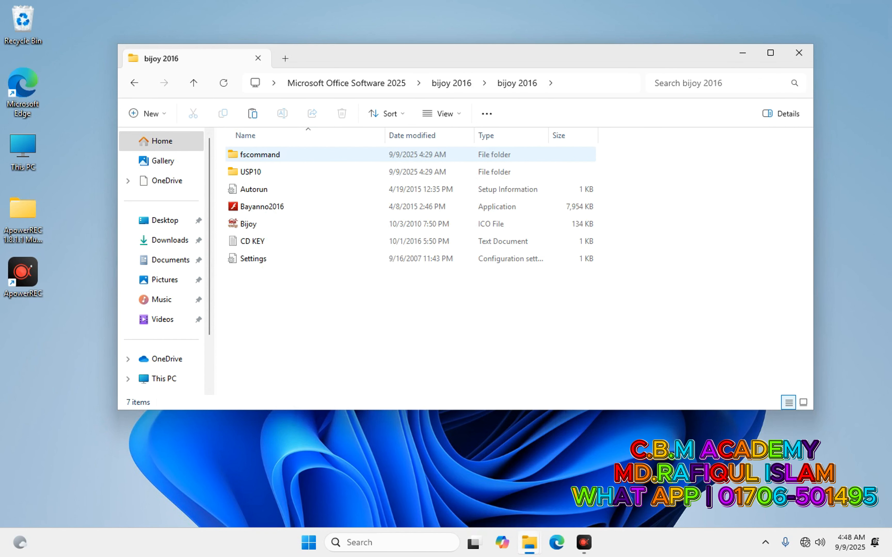
left_click(258, 209)
double_click(255, 198)
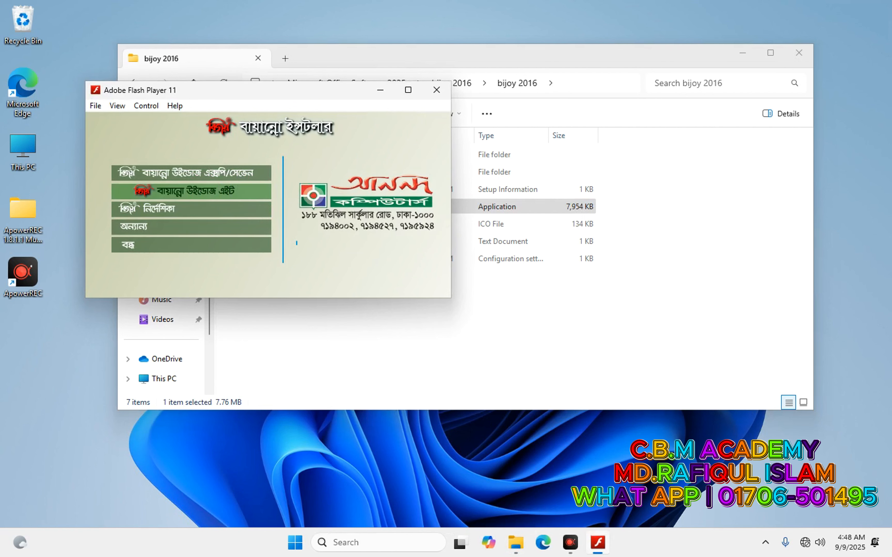
left_click(207, 189)
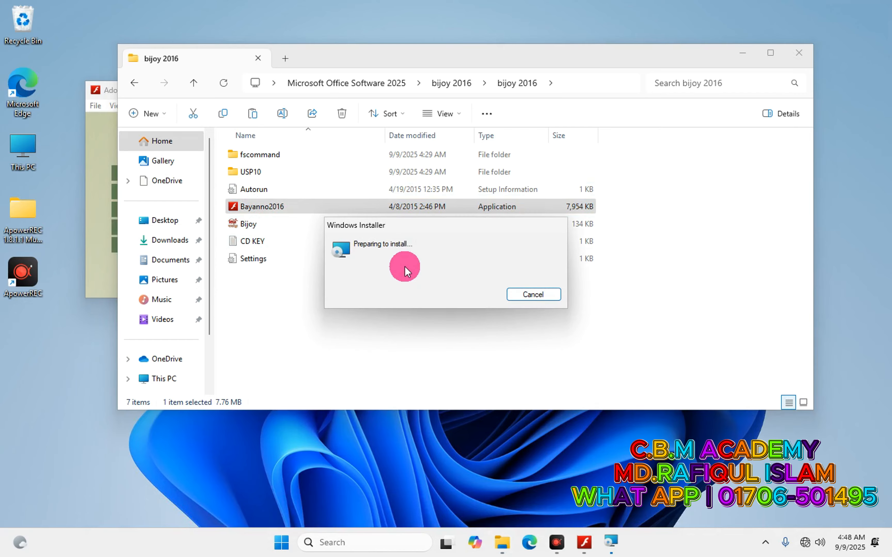
left_click(572, 372)
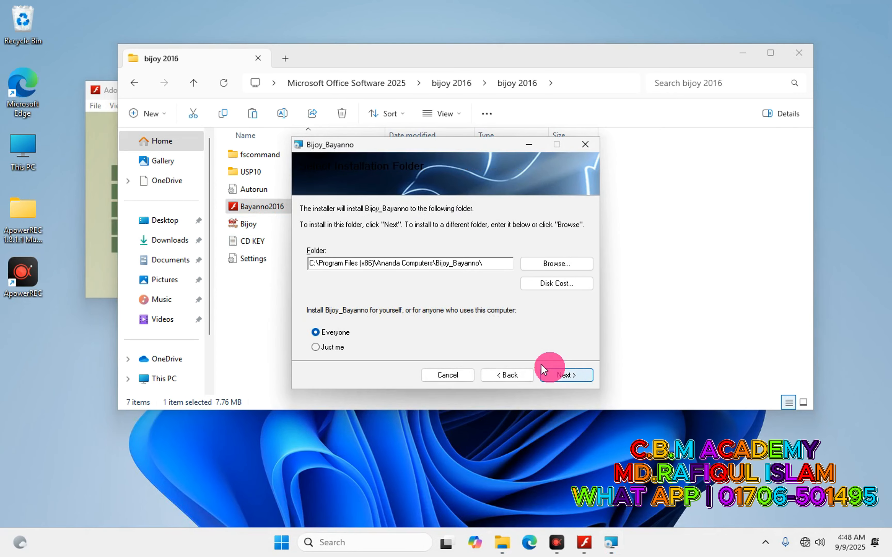
left_click(573, 372)
left_click(572, 373)
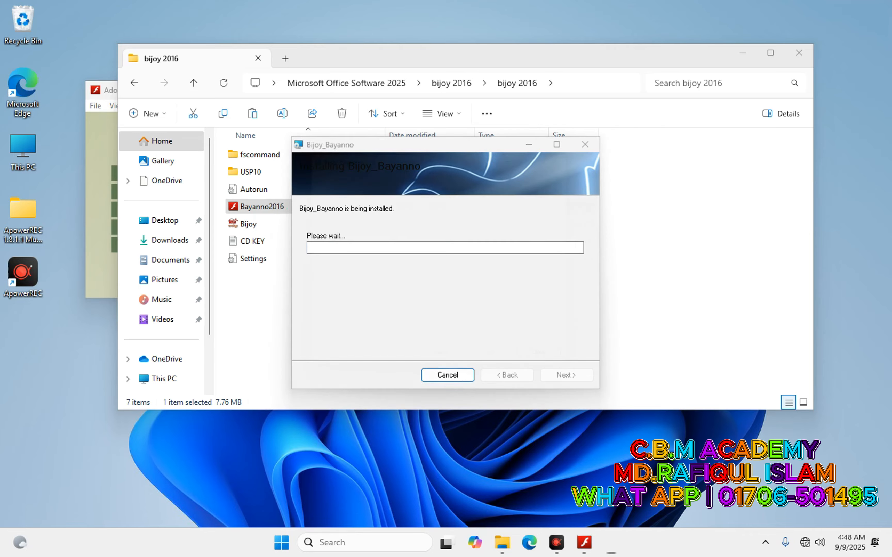
Close the install notice, open the CD KEY text file, and launch Bijoy Bayanno.
left_click(566, 375)
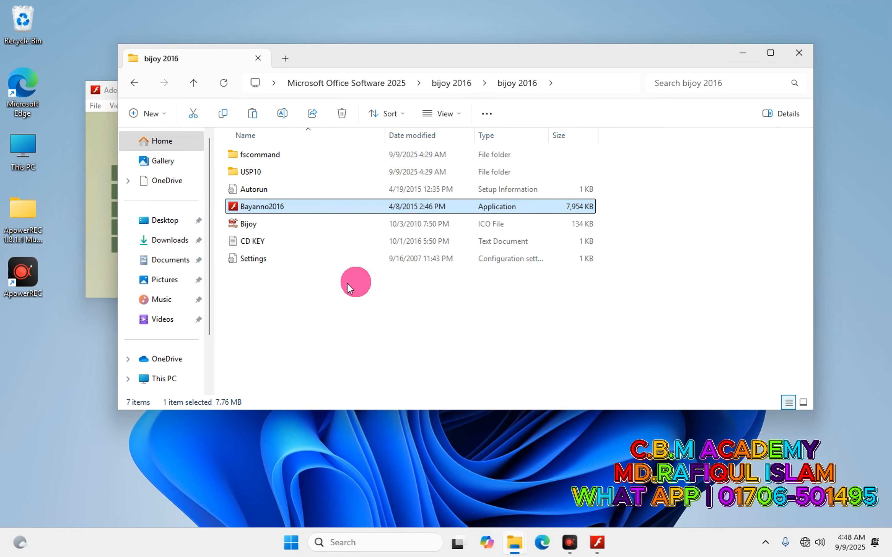
double_click(262, 241)
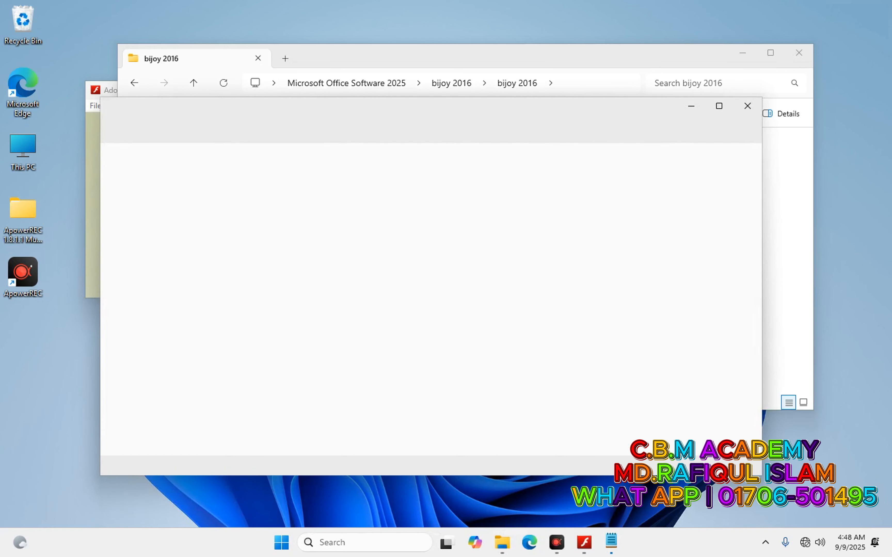
left_click(280, 540)
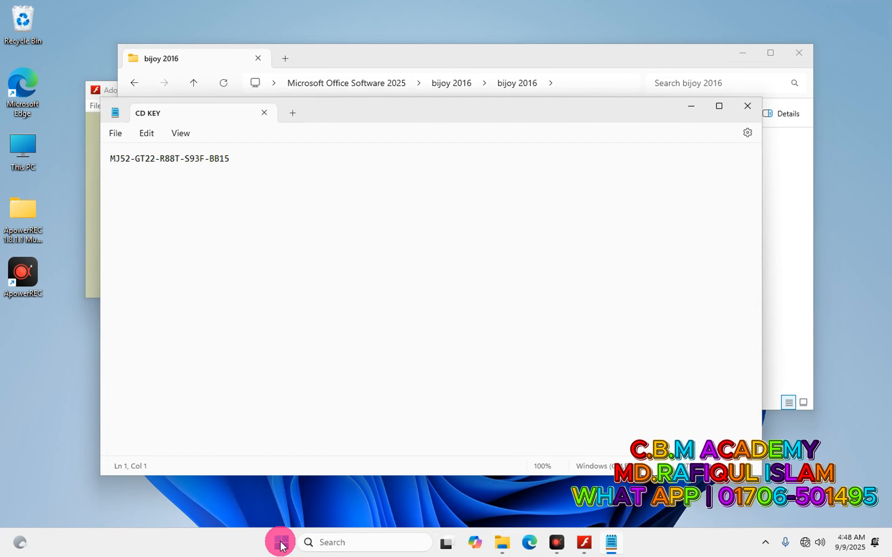
left_click(589, 143)
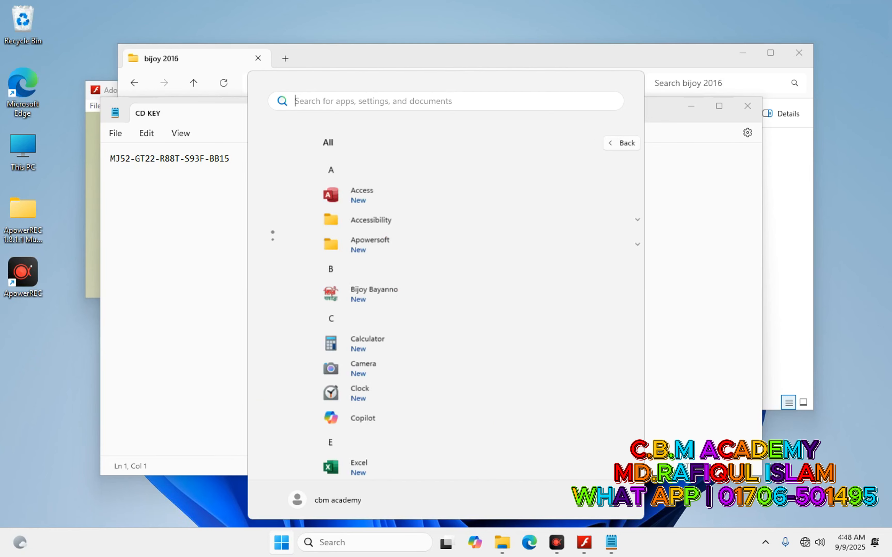
left_click(322, 286)
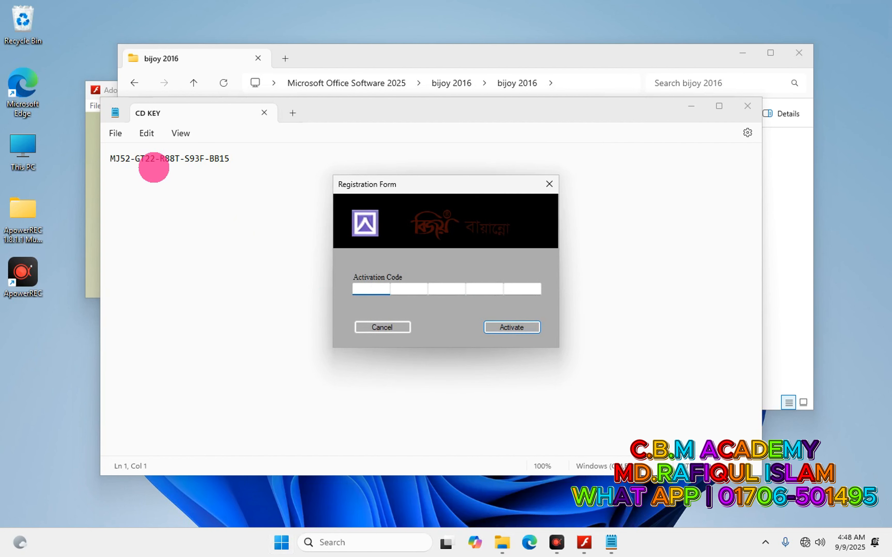
Copy the first two activation code groups from CD KEY into the Registration Form boxes.
double_click(112, 161)
right_click(116, 162)
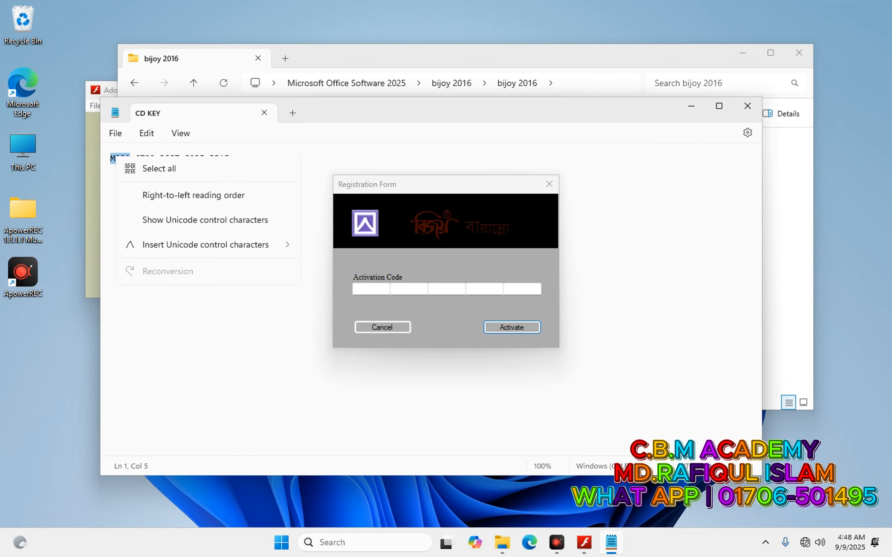
left_click(149, 216)
left_click(359, 289)
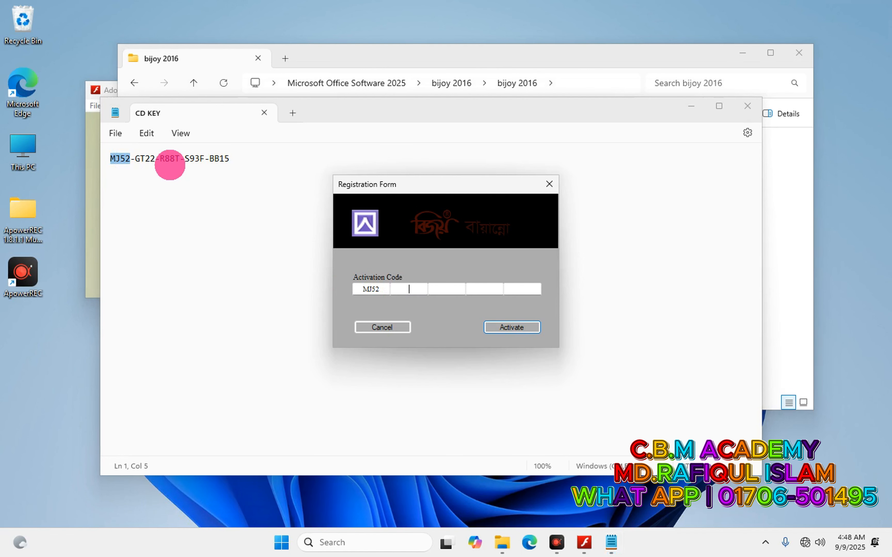
double_click(140, 161)
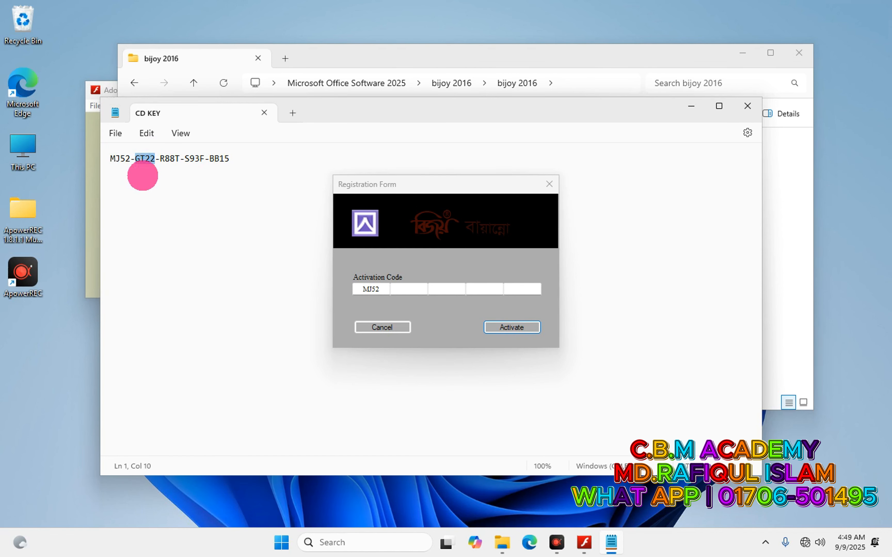
left_click(410, 289)
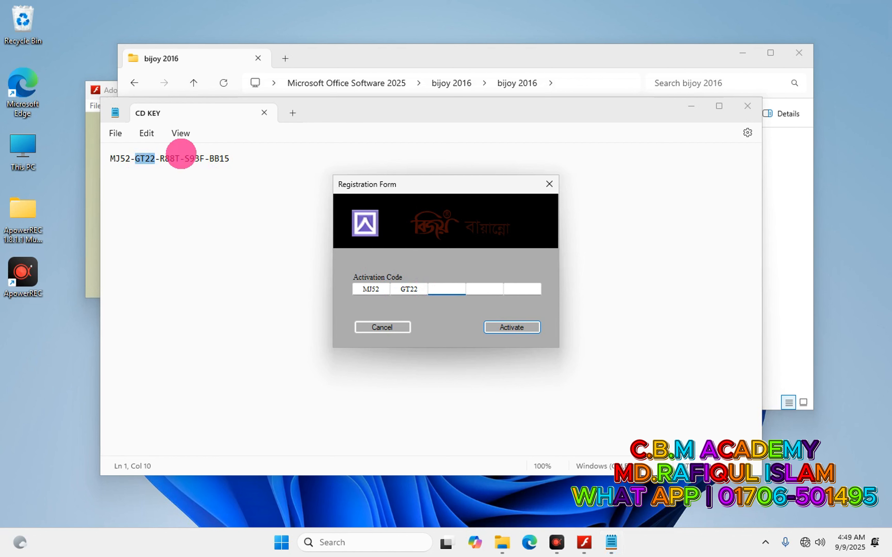
Fill the remaining three activation code groups and activate Bijoy Bayanno.
left_click(180, 159)
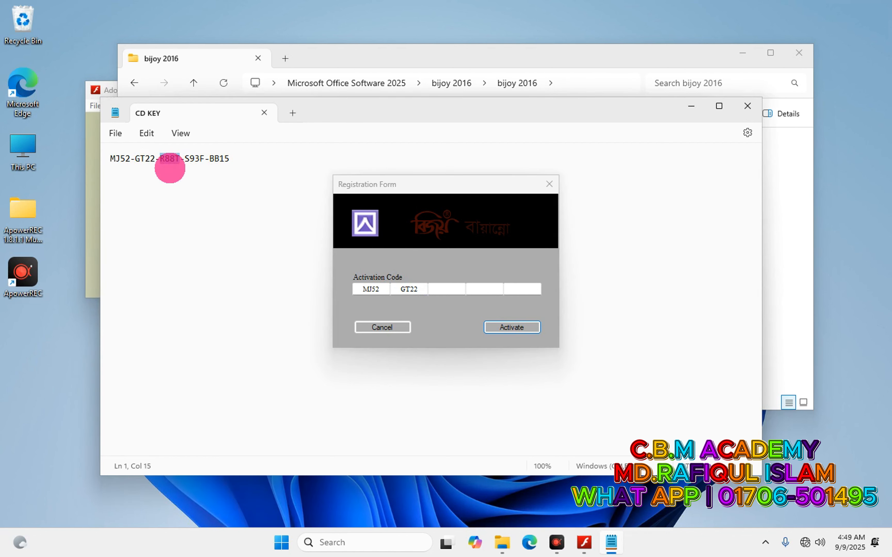
left_click(445, 289)
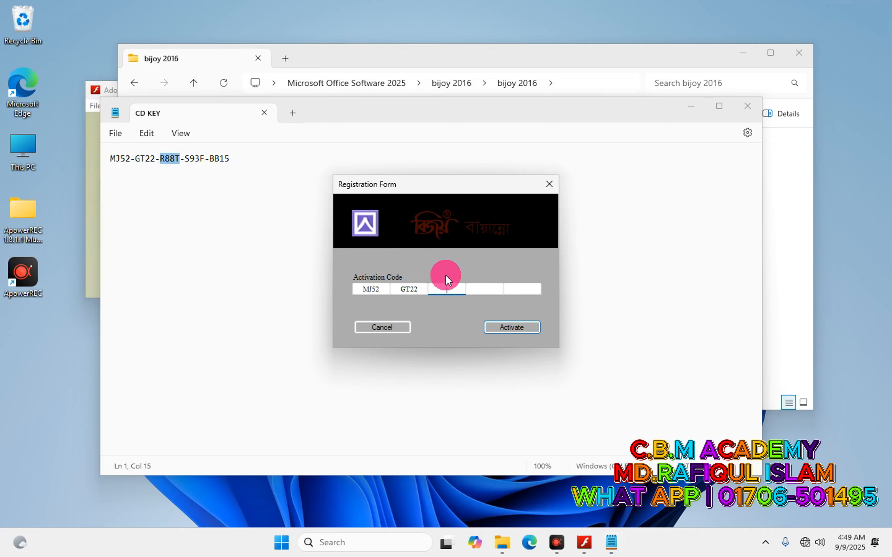
key("ctrl+v")
double_click(194, 160)
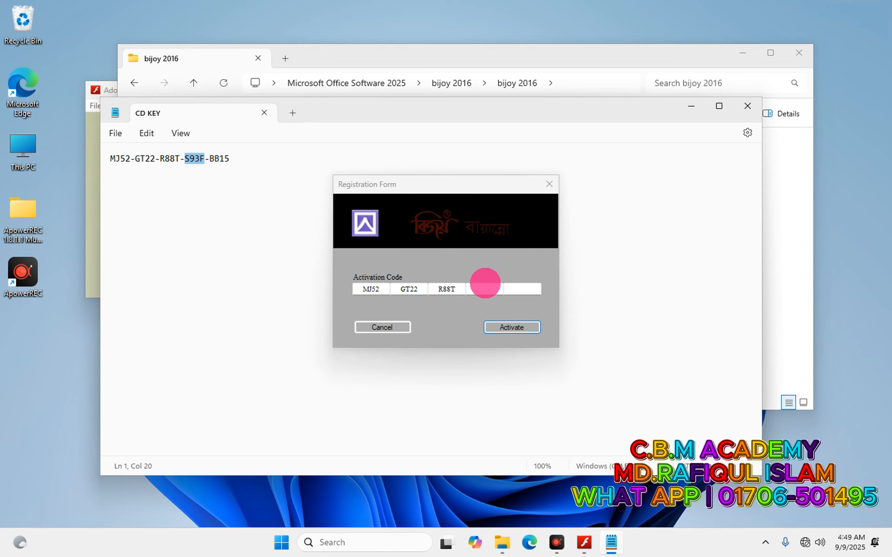
left_click(484, 289)
left_click(249, 163)
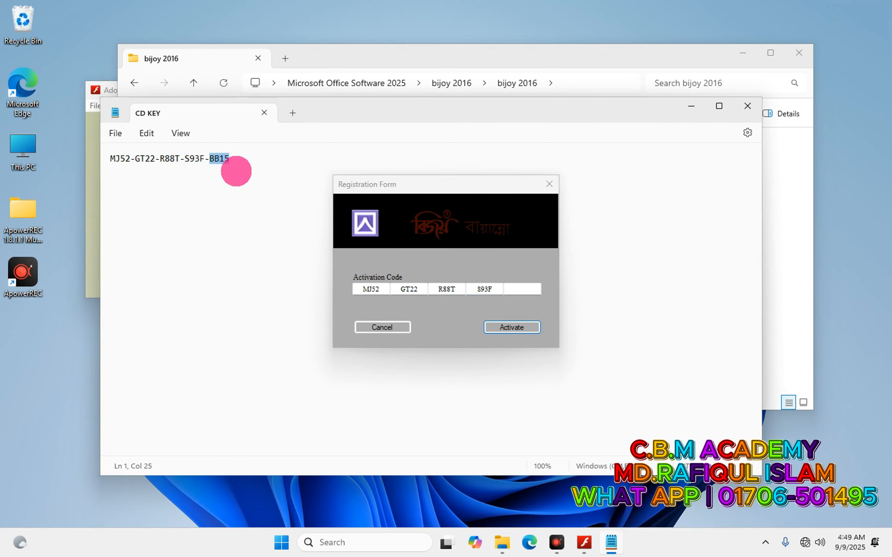
left_click(520, 290)
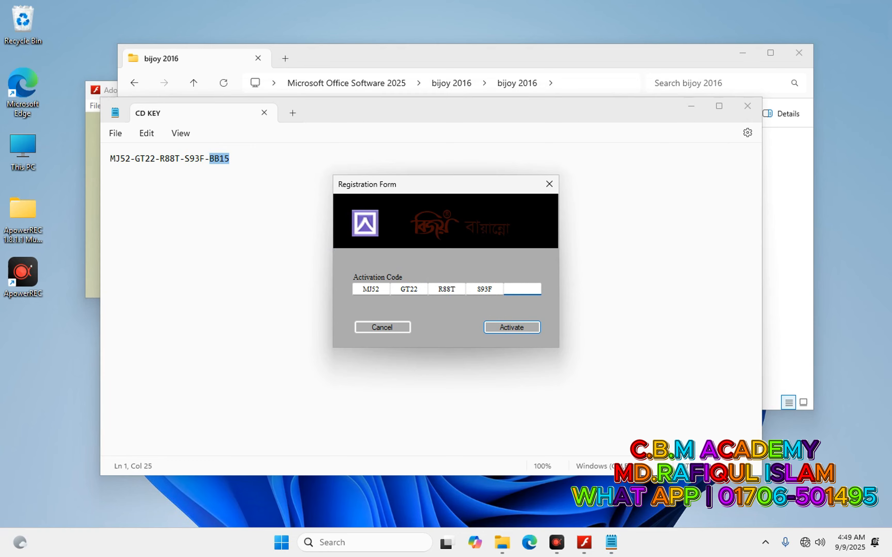
left_click(515, 328)
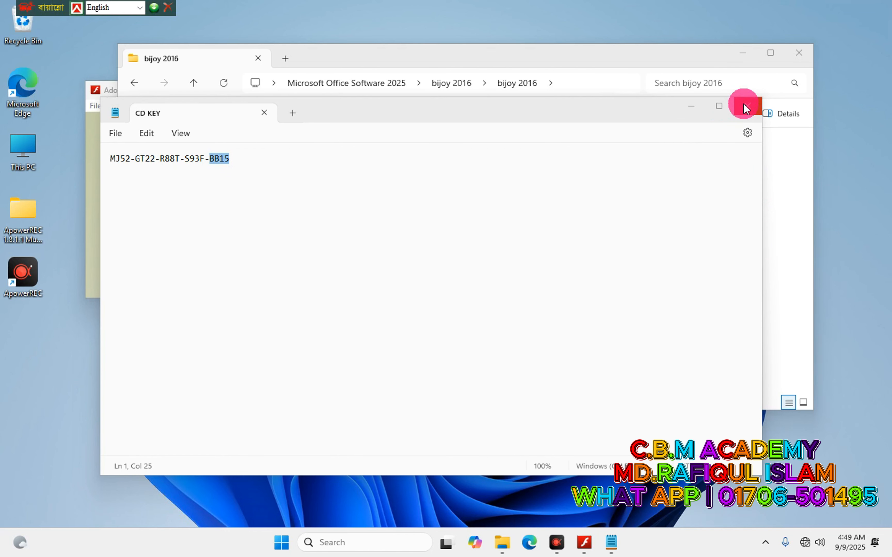
Close the CD KEY file, move the Bijoy toolbar to top centre, and open Avrokeyboard-5.1.0 Software.
key("alt+F4")
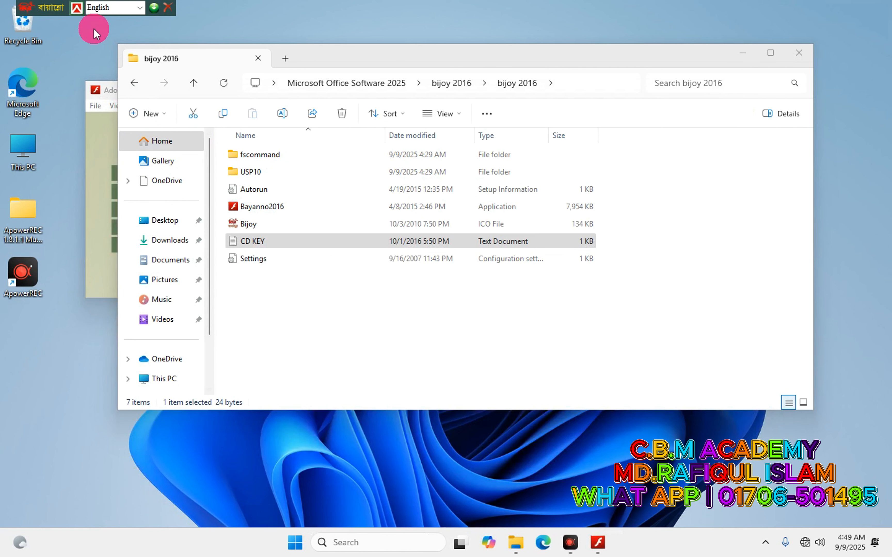
left_click_drag(36, 7, 191, 70)
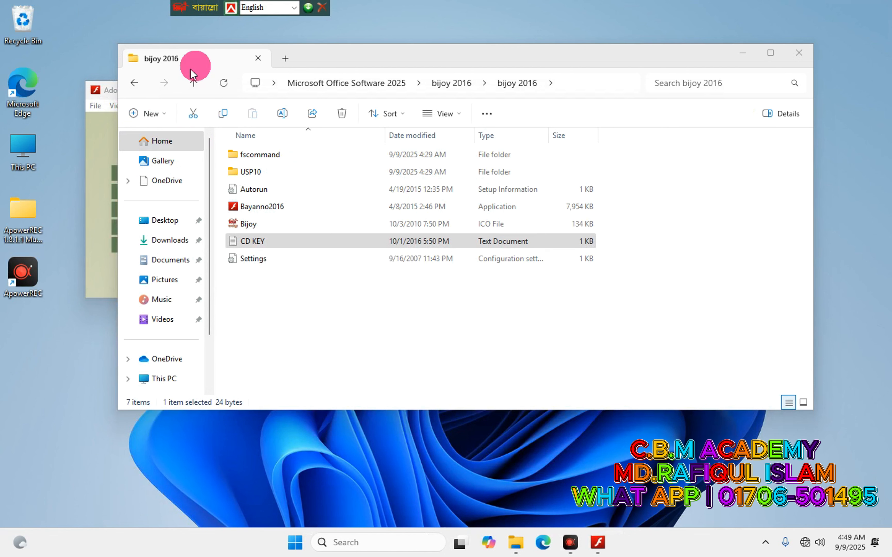
left_click(132, 85)
left_click(134, 83)
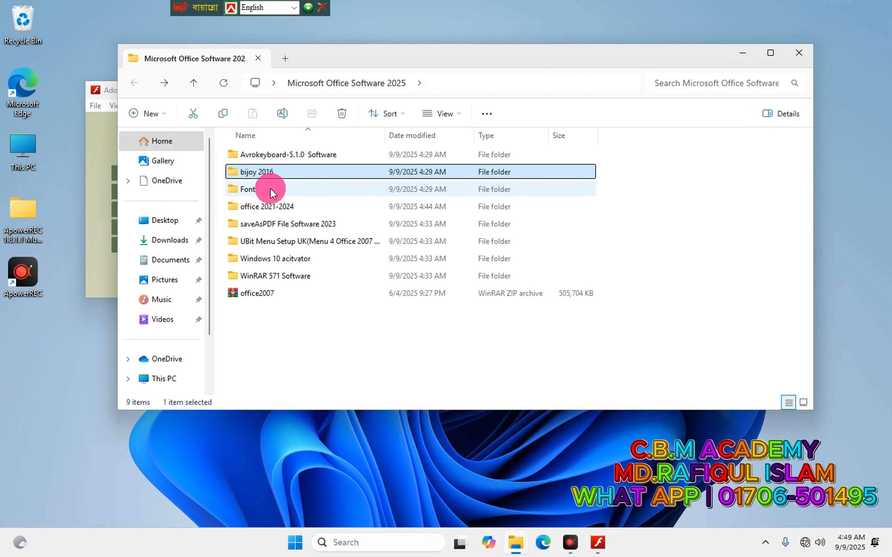
double_click(302, 152)
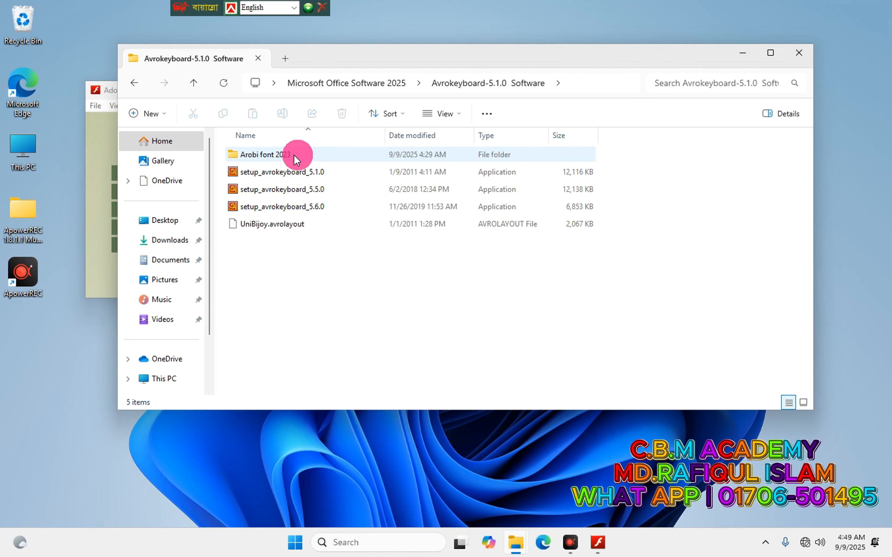
Install Avro Keyboard 5.6.0 from setup_avrokeyboard_5.6.0, accepting the licence.
left_click(255, 205)
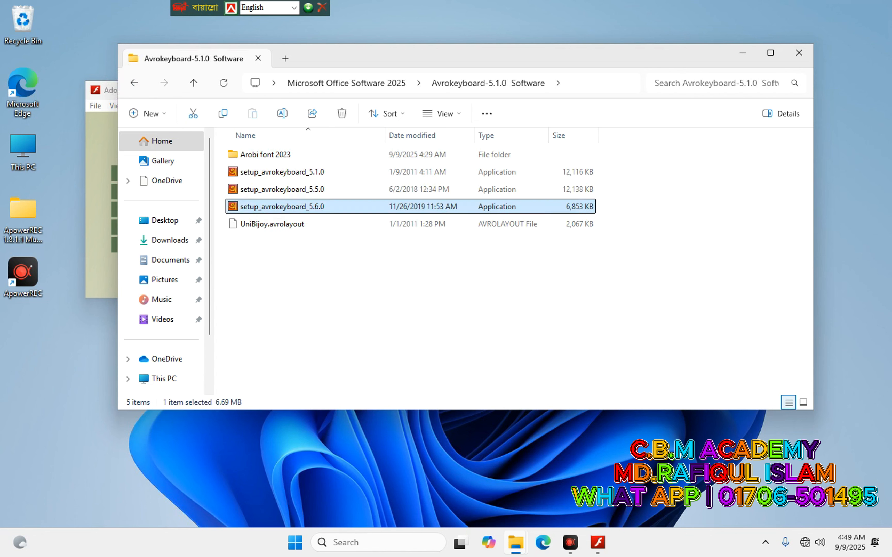
double_click(283, 205)
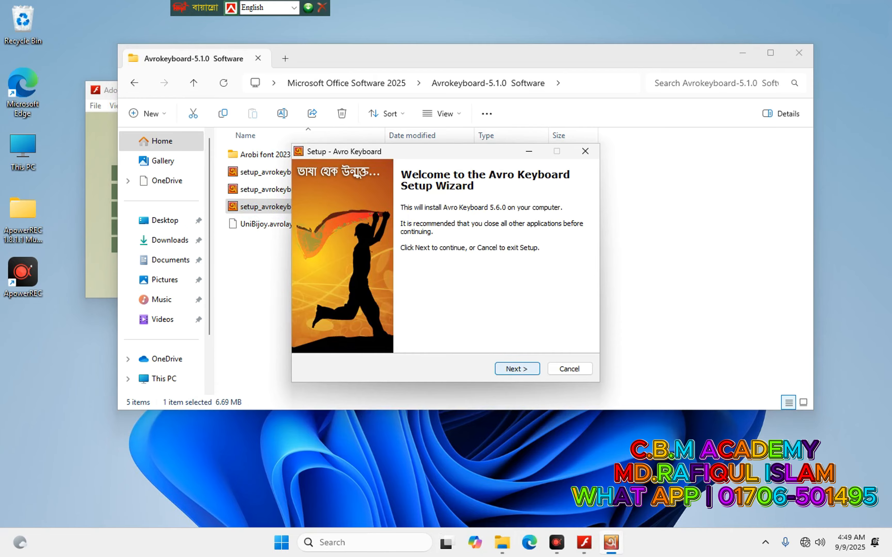
left_click(517, 369)
left_click(398, 332)
left_click(517, 369)
left_click(517, 369)
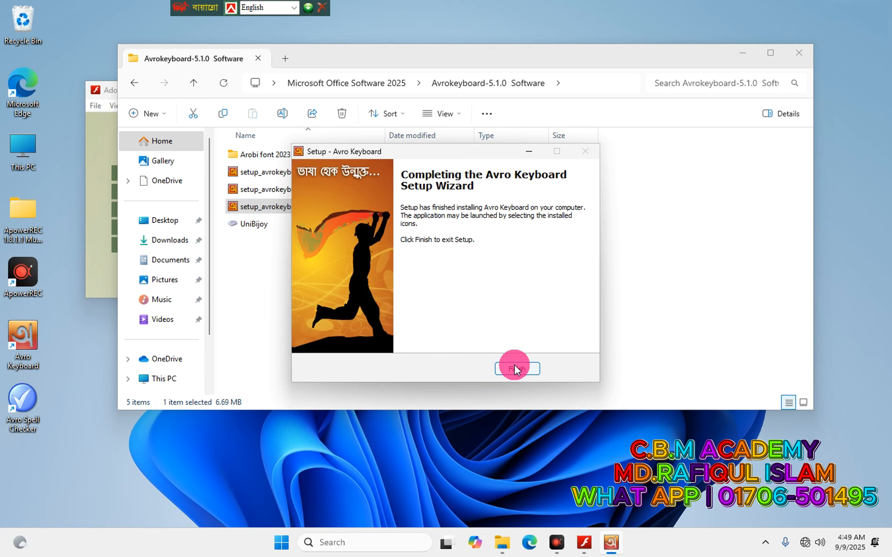
left_click(516, 369)
Install the UniBijoy keyboard layout and confirm it.
left_click(249, 224)
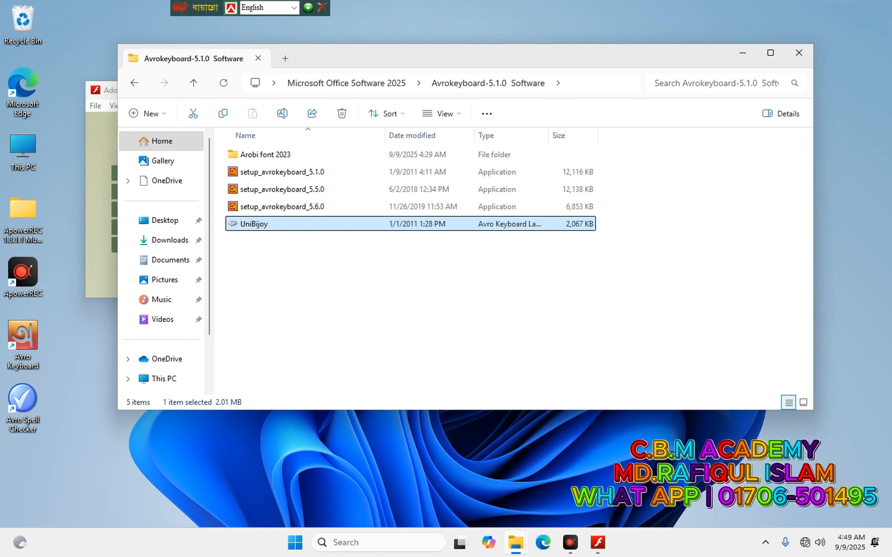
double_click(253, 221)
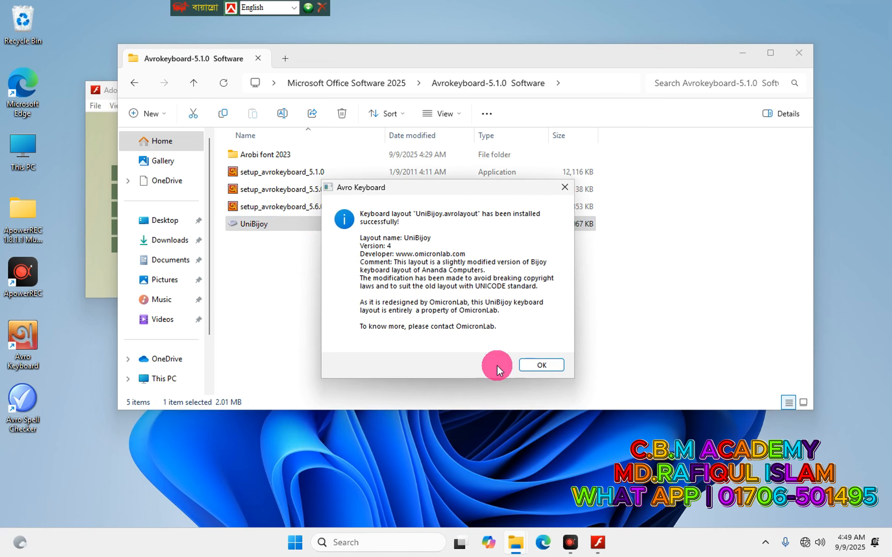
left_click(538, 365)
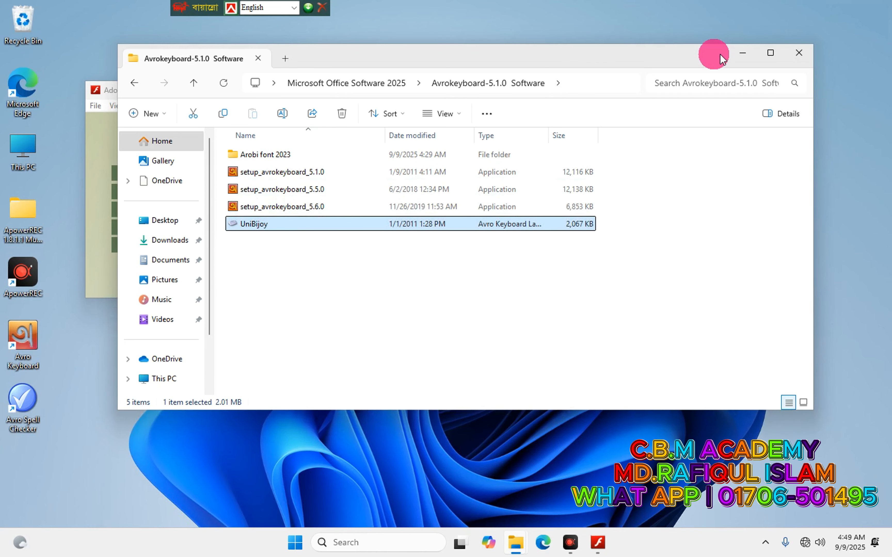
Close Explorer and the Bijoy installer, start Avro Keyboard, and select the UniBijoy layout.
left_click(798, 57)
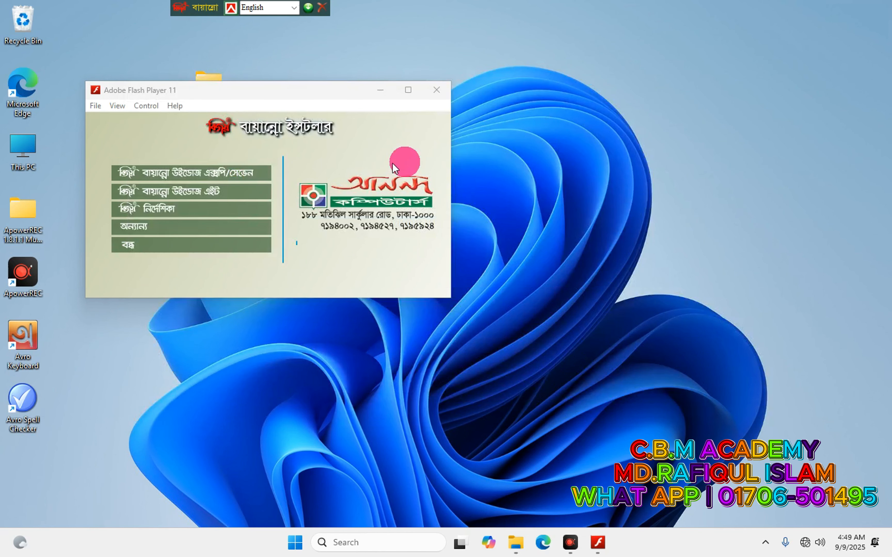
left_click(441, 90)
double_click(32, 330)
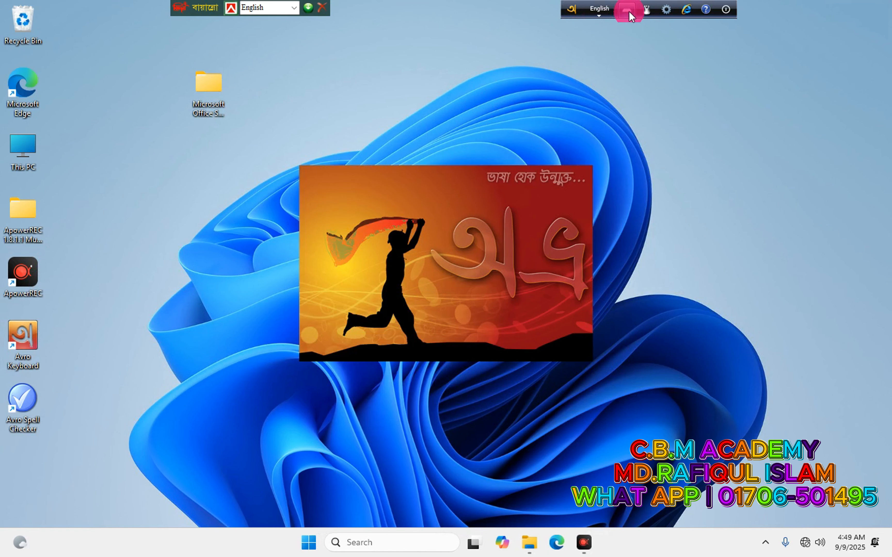
left_click(627, 10)
left_click(655, 109)
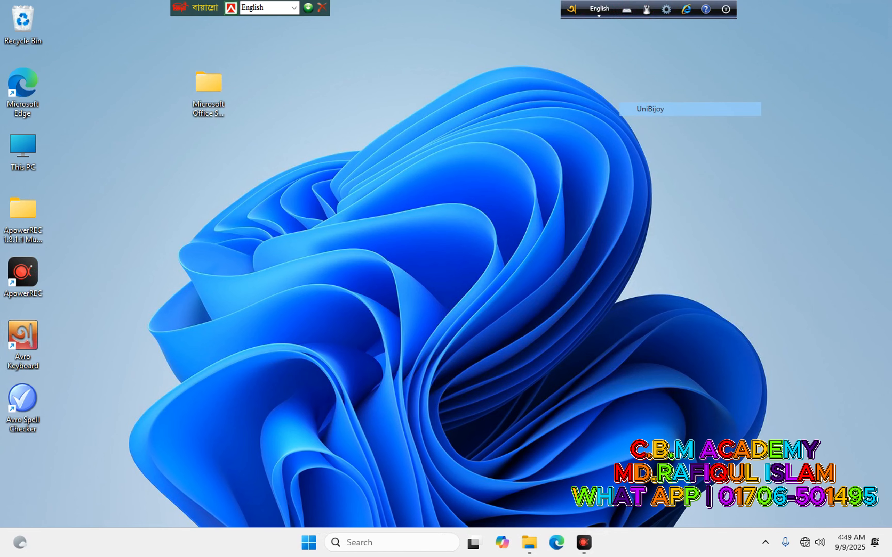
Set Avro's Fixed Layouts typing style to Use Full Old Style Typing and save.
left_click(656, 11)
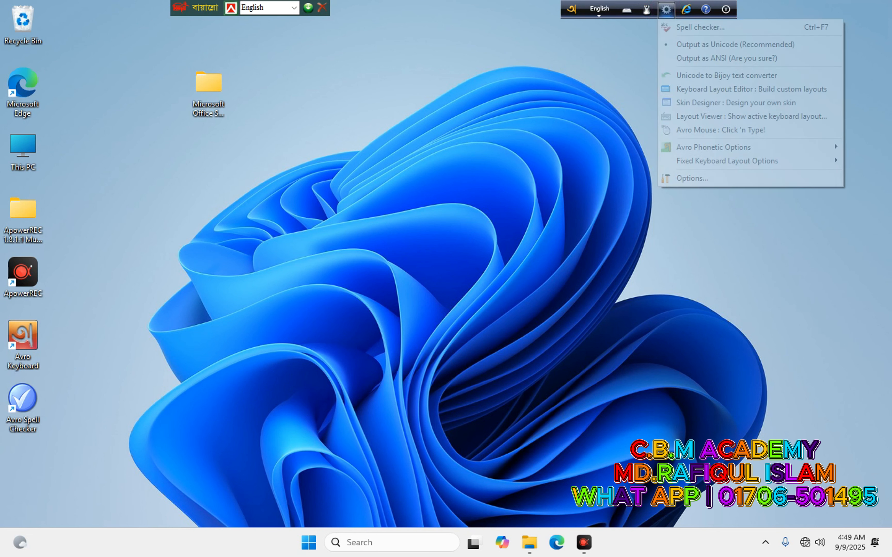
left_click(688, 178)
left_click(298, 246)
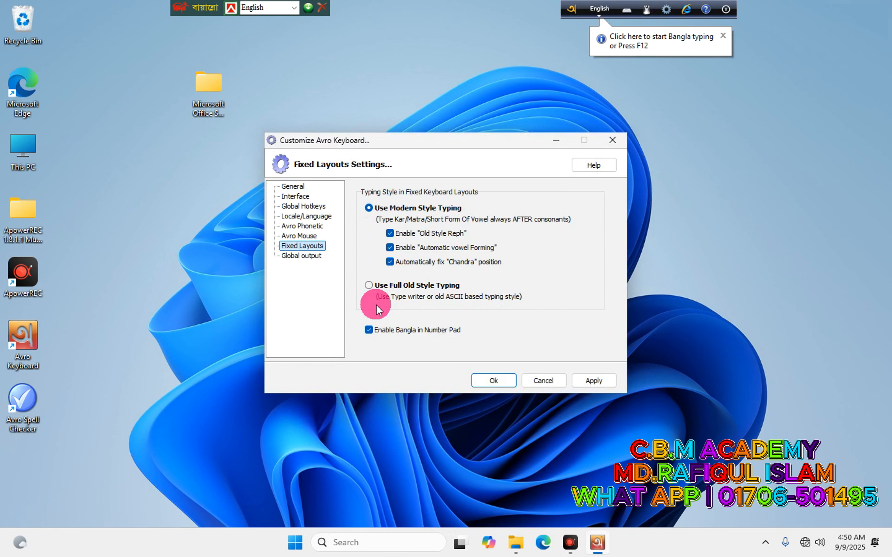
left_click(395, 292)
left_click(582, 381)
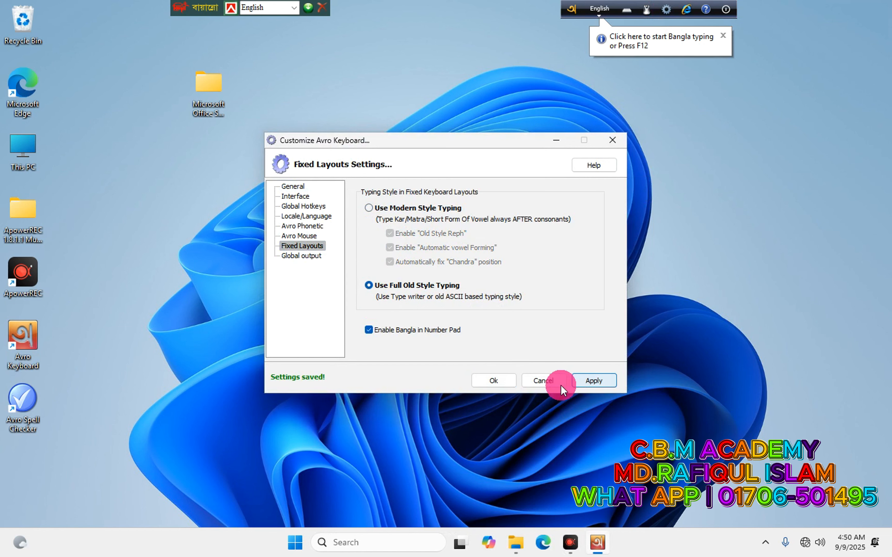
left_click(494, 380)
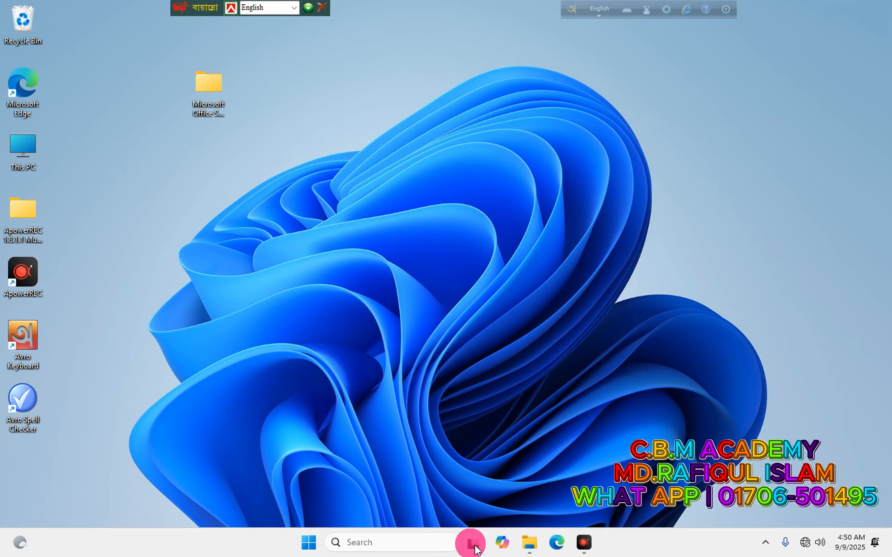
Start Microsoft Word with a new blank document.
key("super")
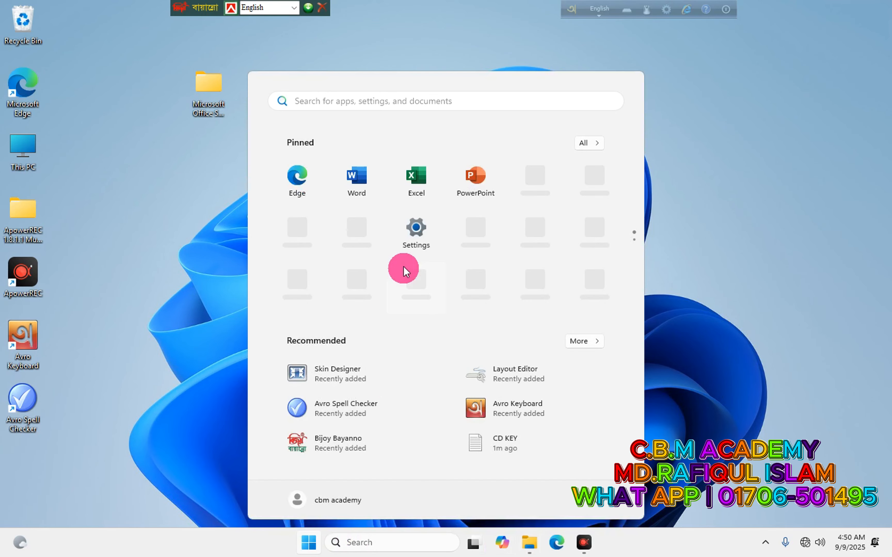
left_click(354, 186)
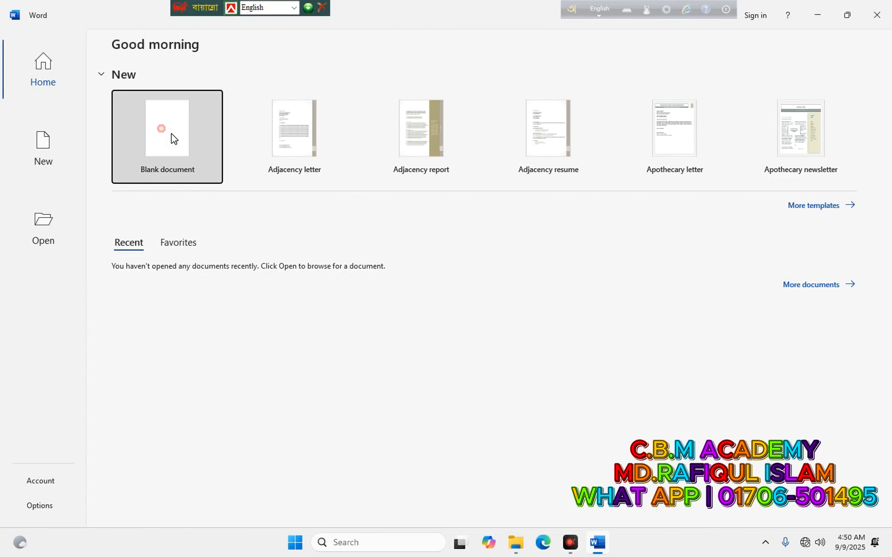
left_click(169, 135)
Set the document font to SutonnyMJ at size 18.
left_click(109, 62)
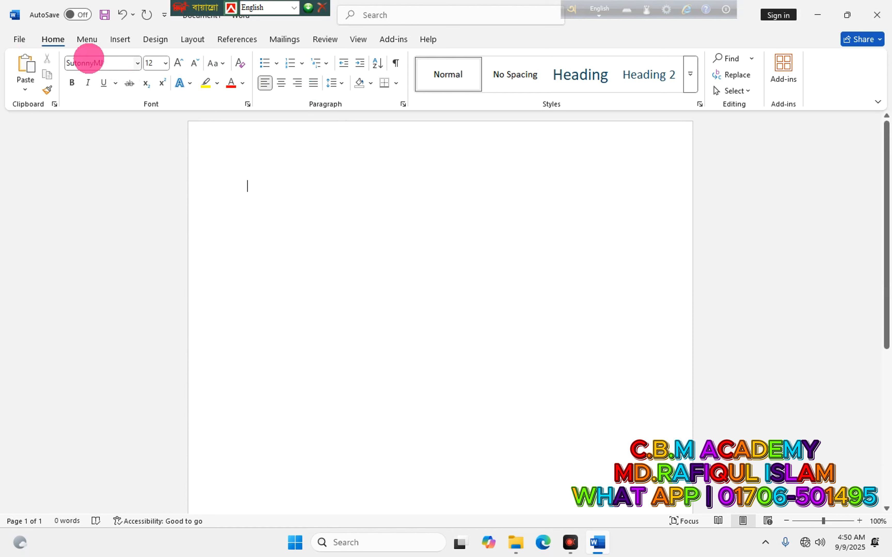
left_click(88, 60)
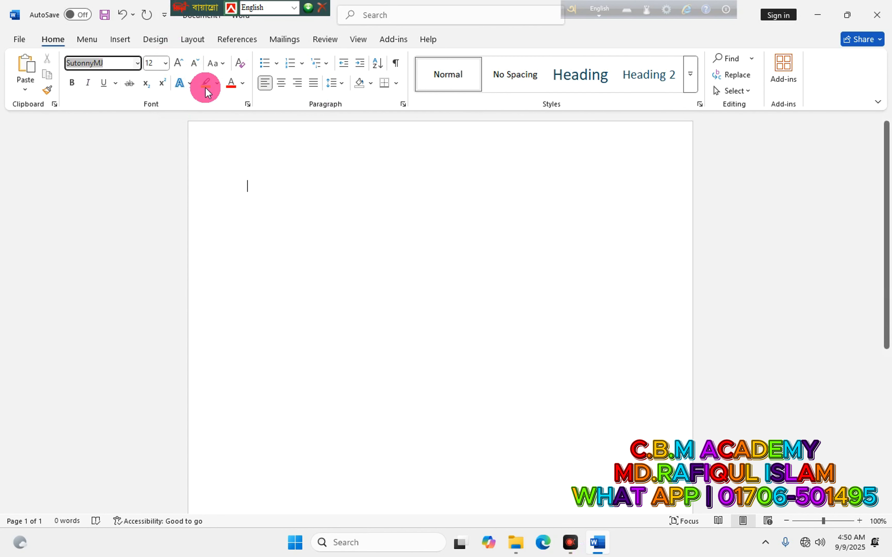
left_click(164, 64)
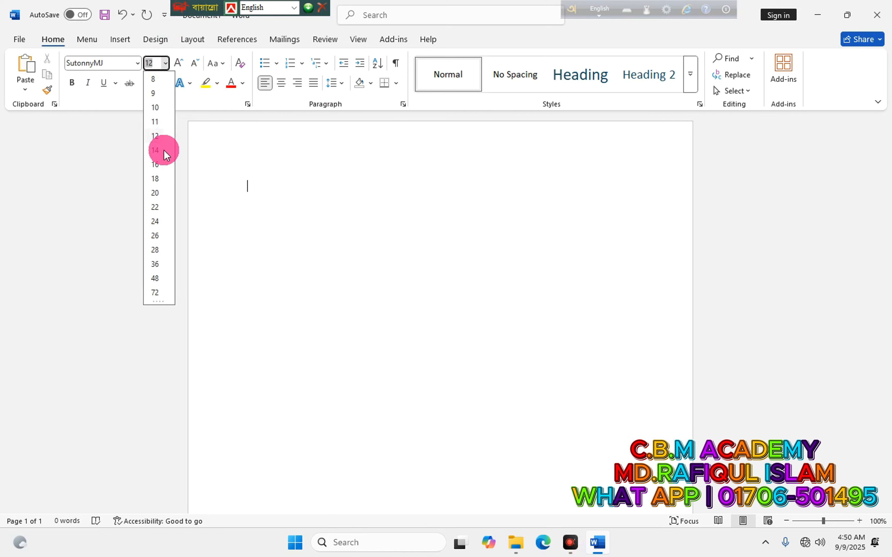
left_click(157, 181)
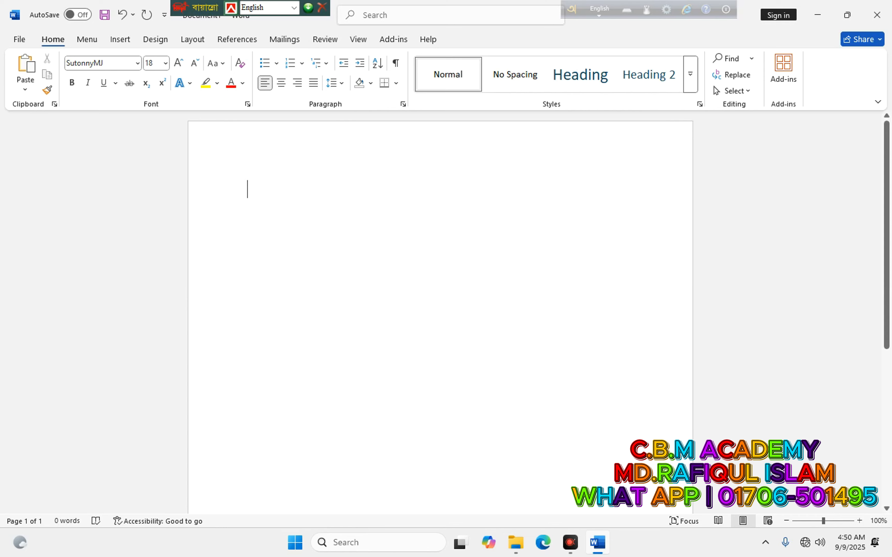
Switch to Bijoy Classic with Ctrl+Alt+B, type Bangla test words, then erase them all.
key("ctrl+alt+b")
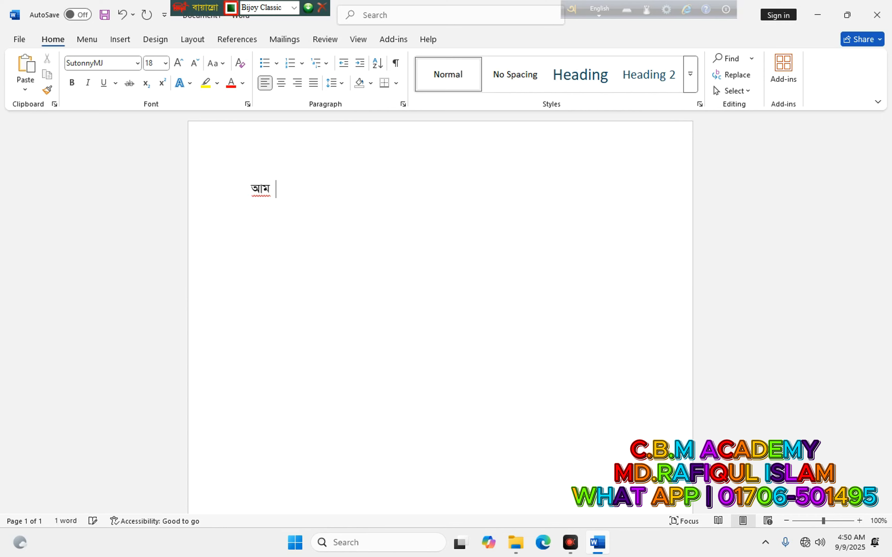
type("সো")
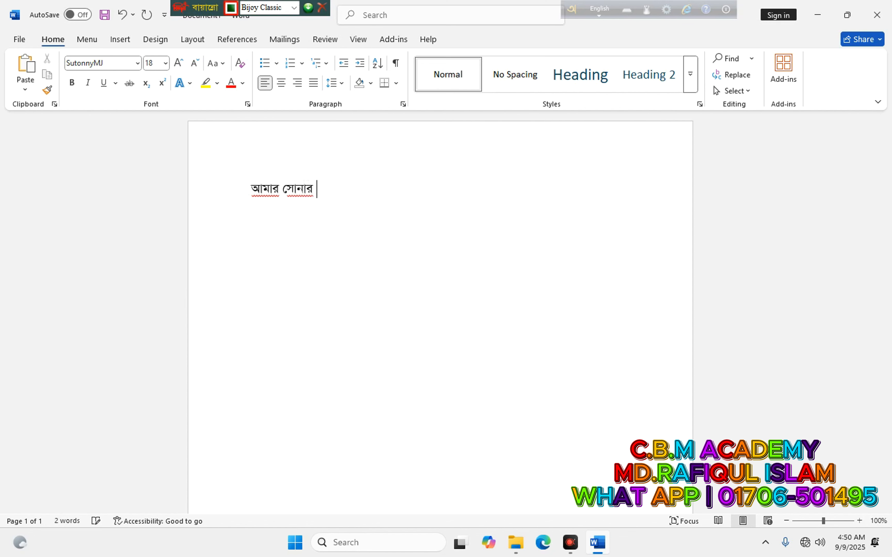
type("বর")
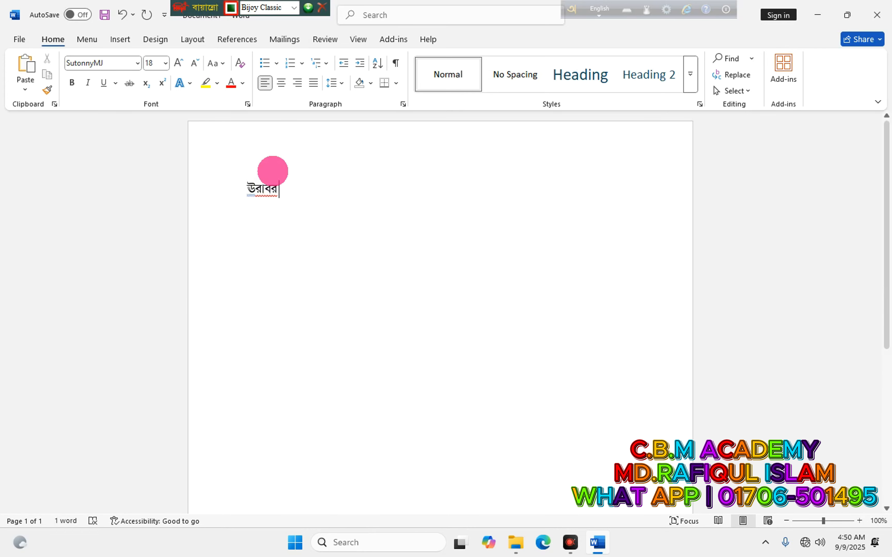
key("BackSpace")
key("BackSpace")
key("BackSpace")
key("BackSpace")
key("BackSpace")
key("BackSpace")
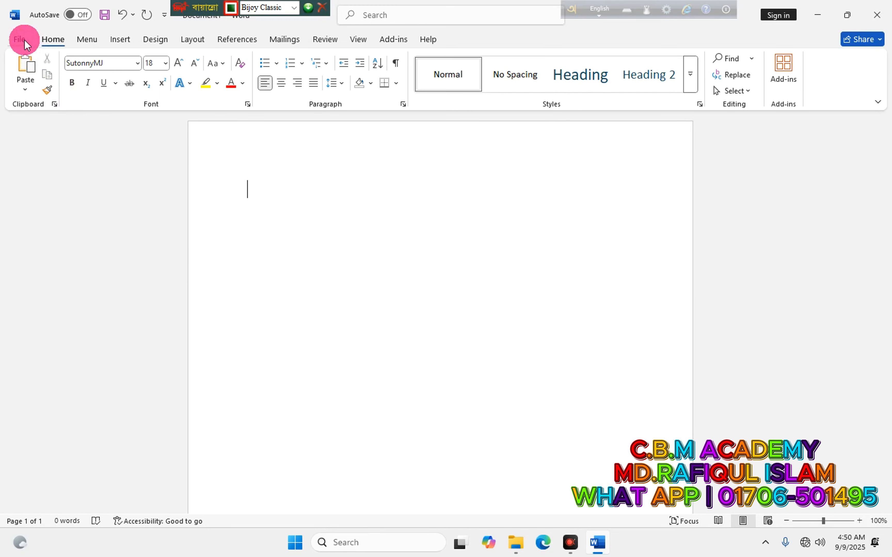
left_click(20, 39)
Uncheck all AutoCorrect boxes: option buttons, all capitalization fixes, caps lock and replace-as-you-type.
left_click(39, 511)
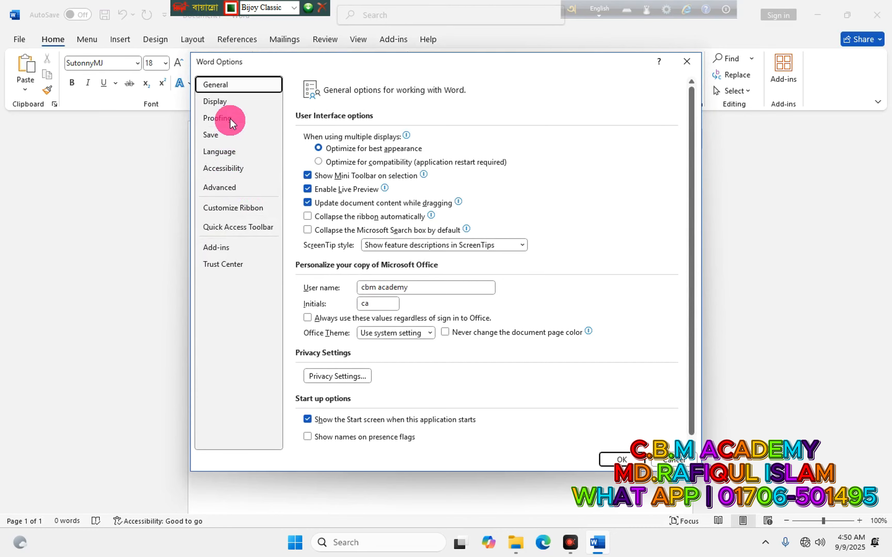
left_click(236, 119)
left_click(518, 133)
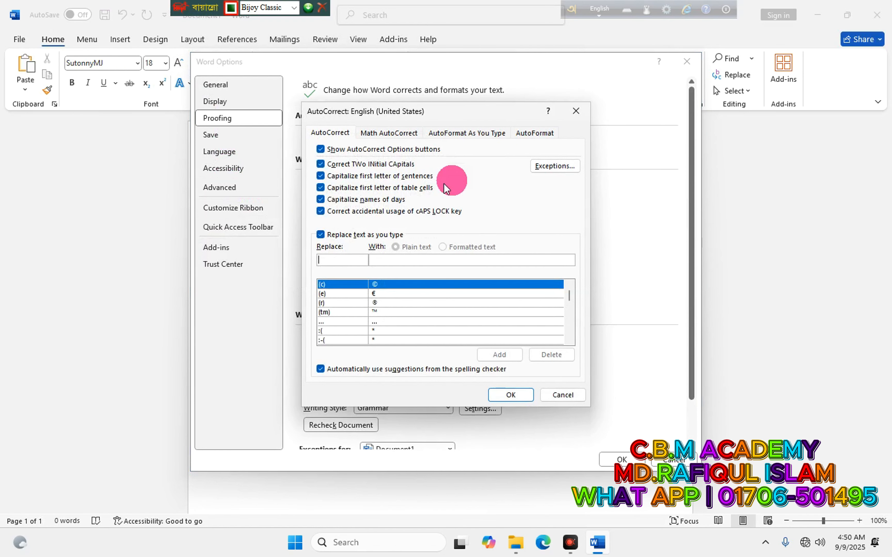
left_click(334, 150)
left_click(334, 164)
left_click(338, 176)
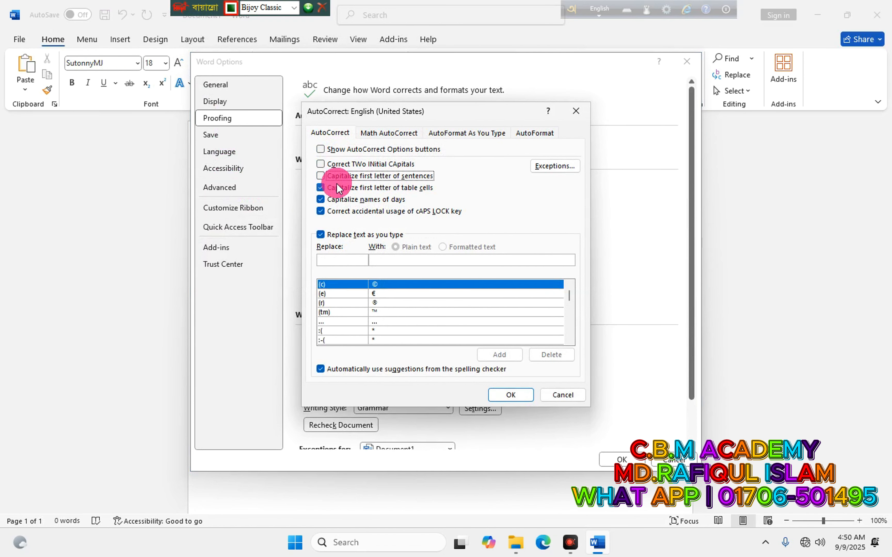
left_click(338, 188)
left_click(333, 200)
left_click(333, 212)
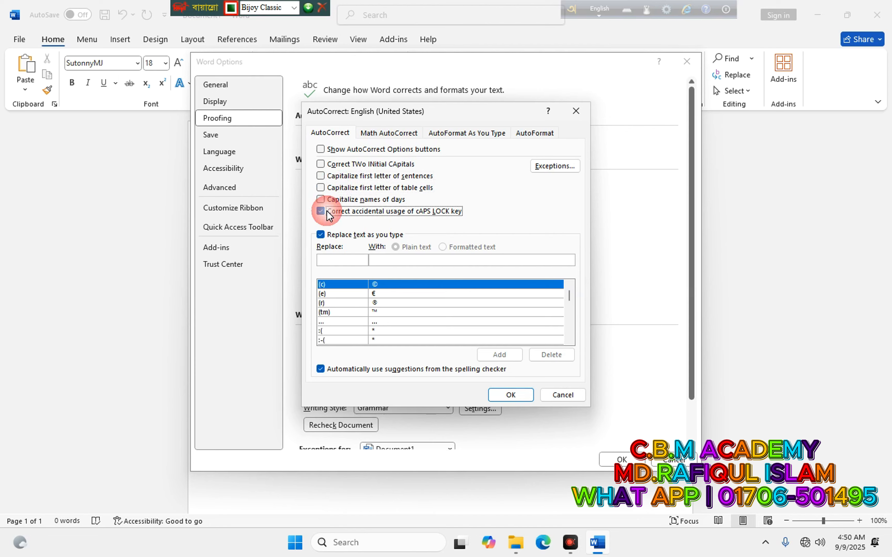
left_click(336, 234)
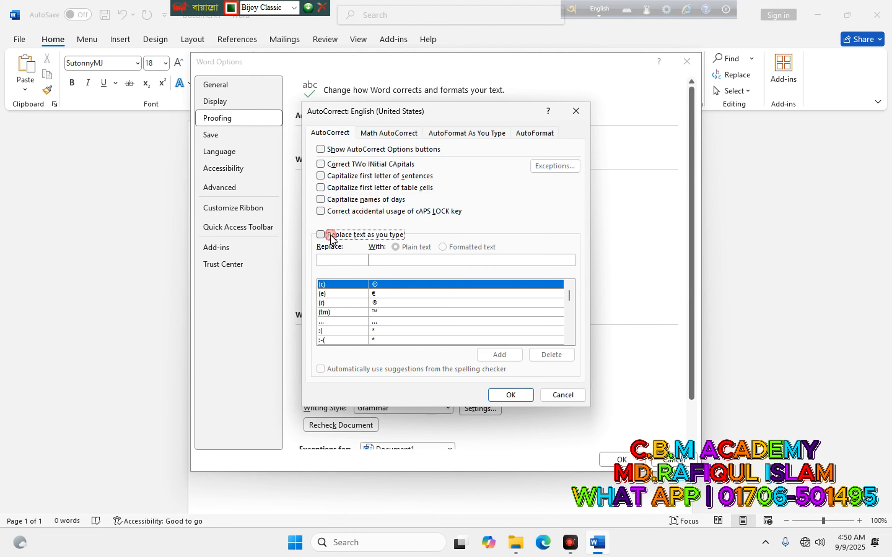
left_click(511, 394)
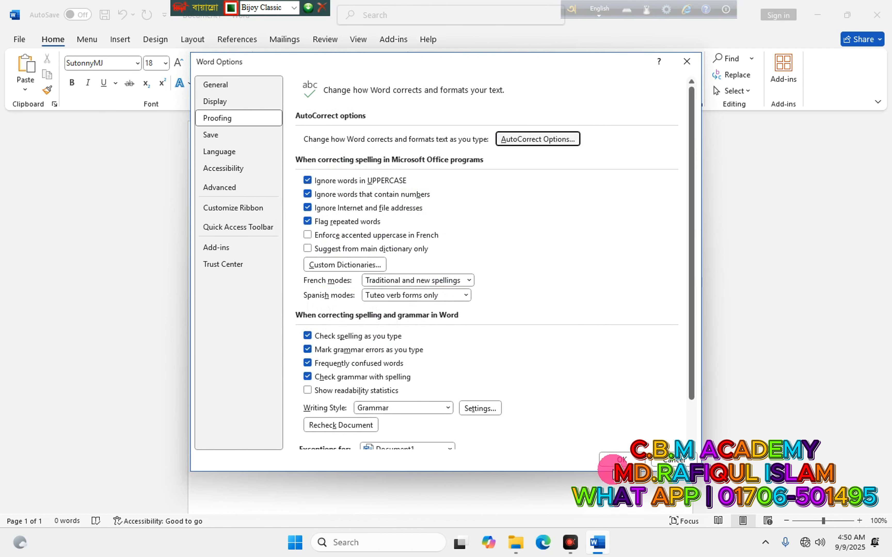
left_click(621, 460)
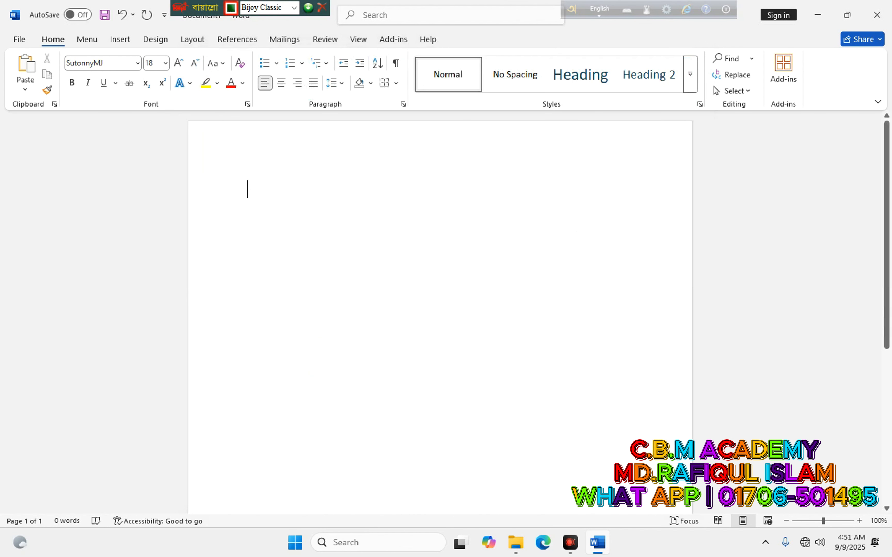
Switch Bijoy back to English and set the document font to Nikosh.
left_click(665, 230)
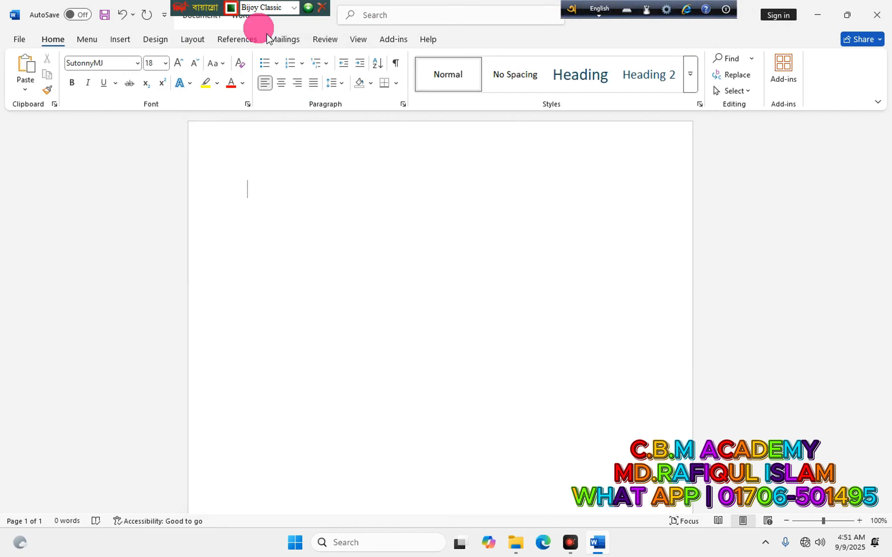
left_click(294, 8)
left_click(254, 21)
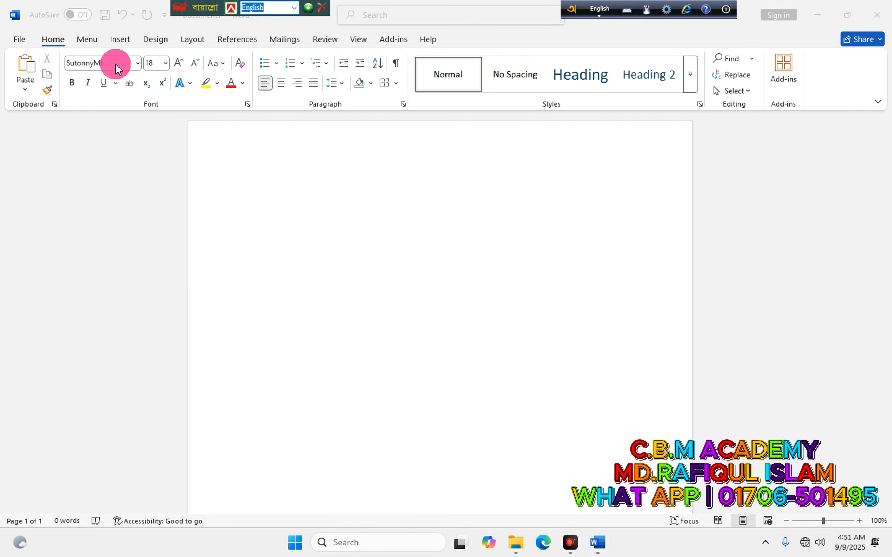
left_click(100, 63)
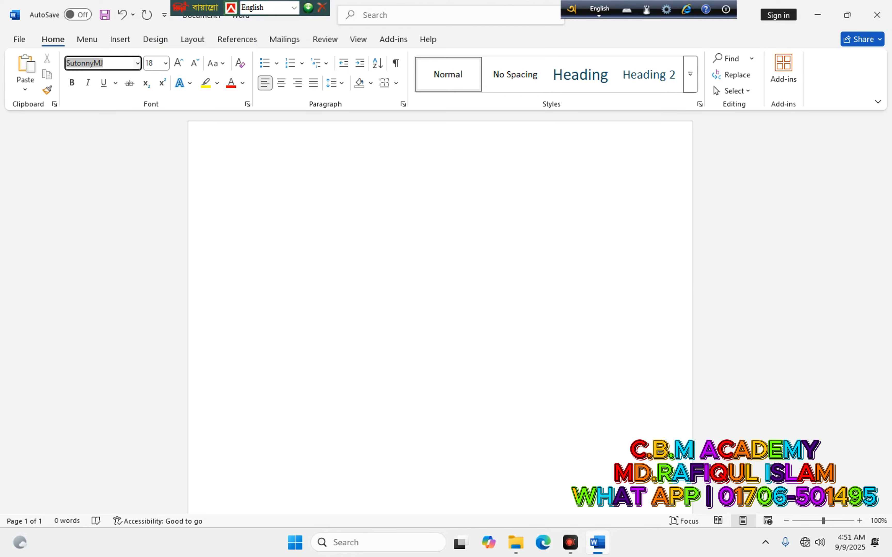
type("Nikosh")
key("Return")
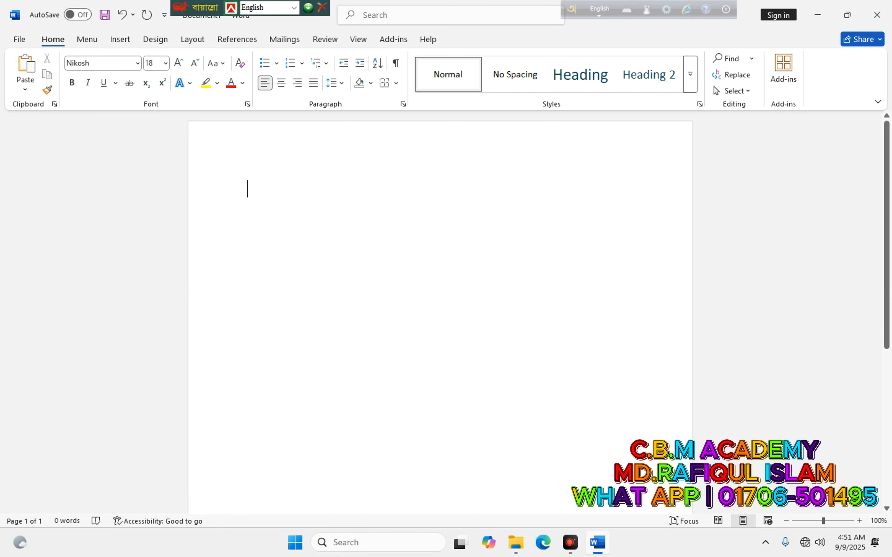
Type a mixed English–Bangla test line toggling Avro with F12, delete it, and close Word.
type("Amar")
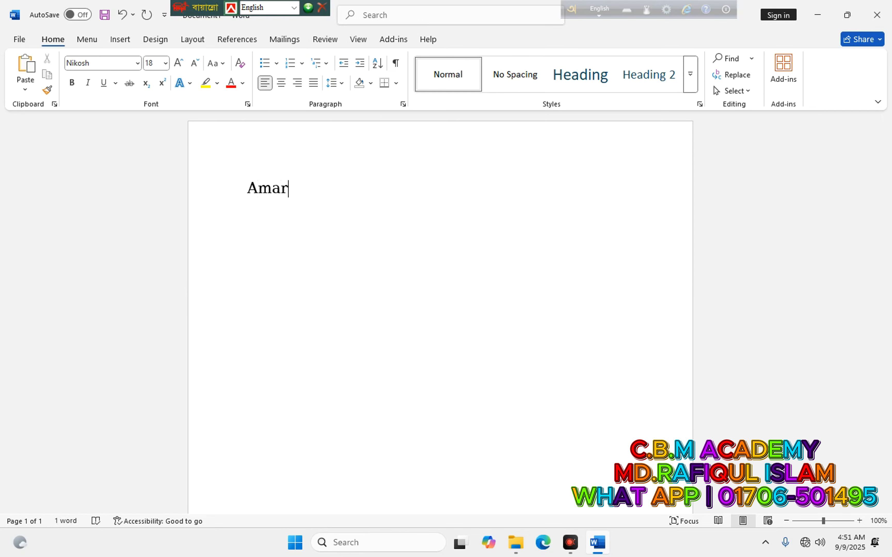
key("F12")
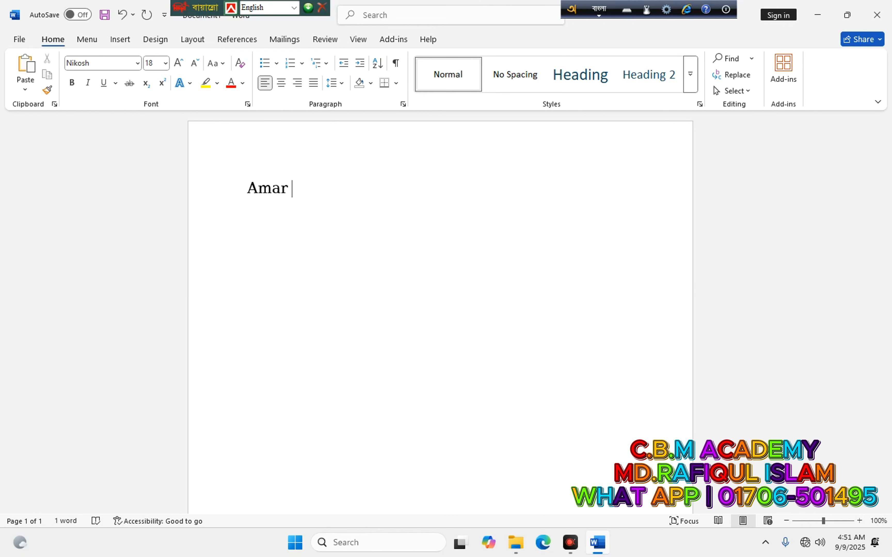
type("r")
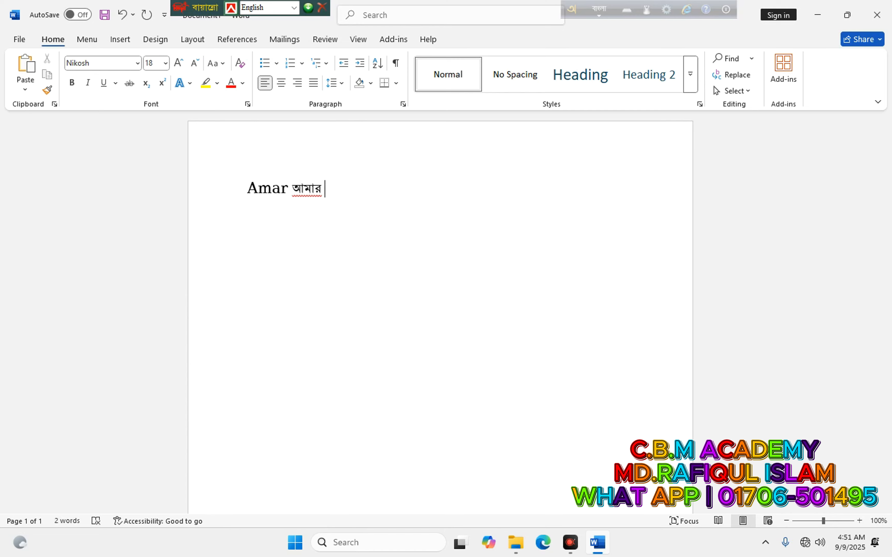
key("F12")
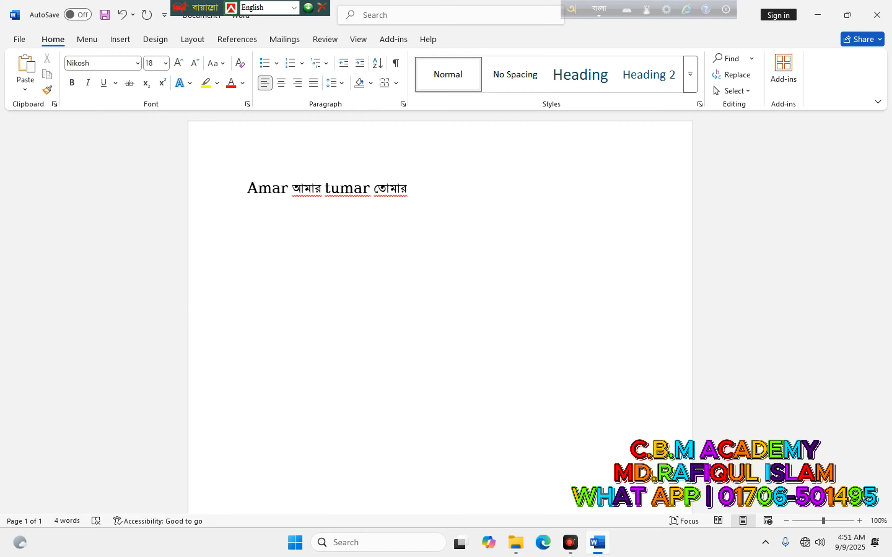
left_click_drag(414, 189, 252, 204)
key("BackSpace")
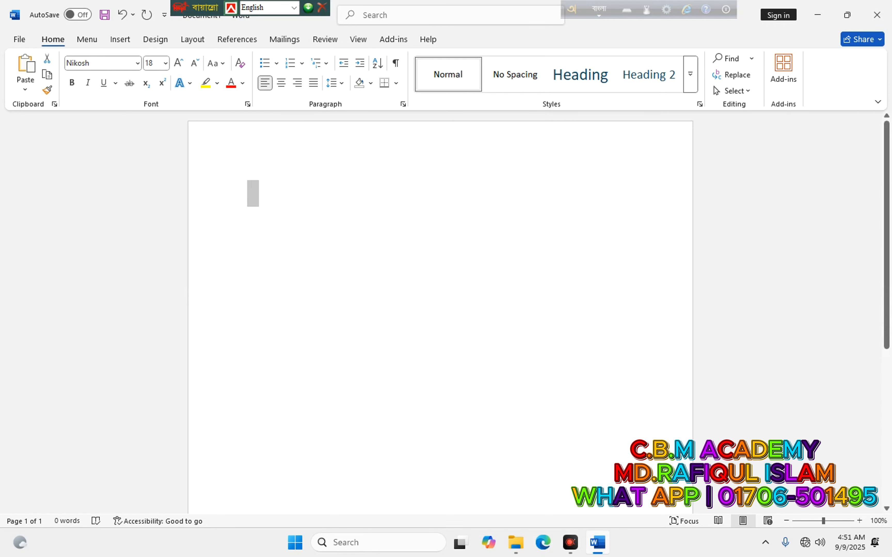
left_click(879, 18)
Discard the unsaved document, refresh the desktop, and briefly open then close Microsoft Office Software 2025.
left_click(506, 291)
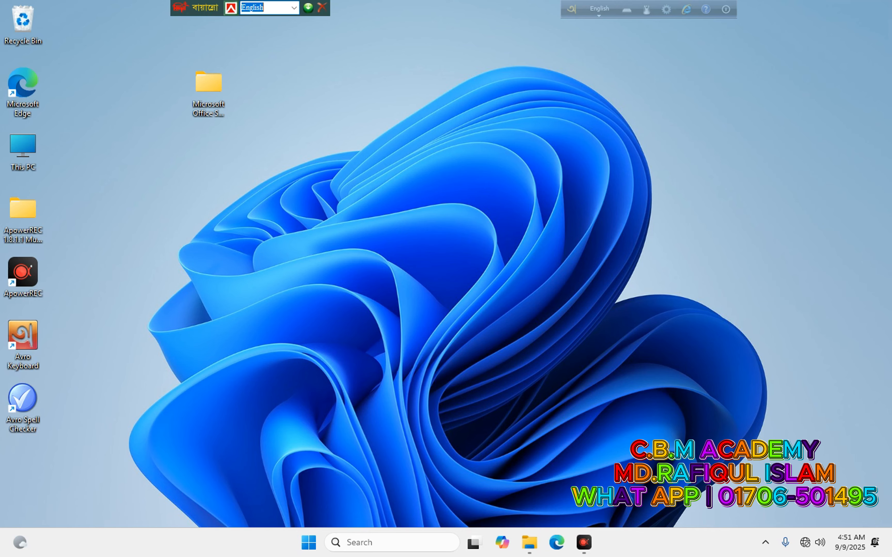
right_click(496, 141)
left_click(539, 193)
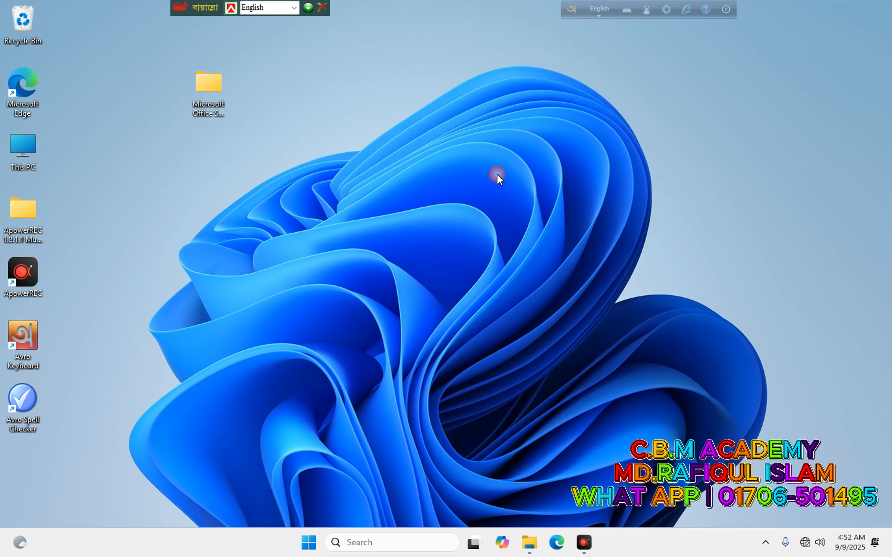
right_click(493, 205)
left_click(482, 199)
double_click(209, 88)
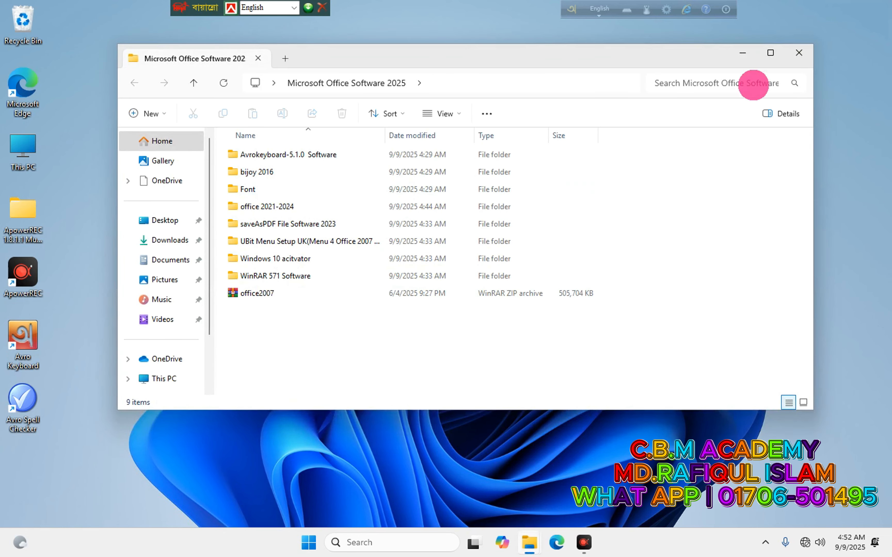
left_click(796, 55)
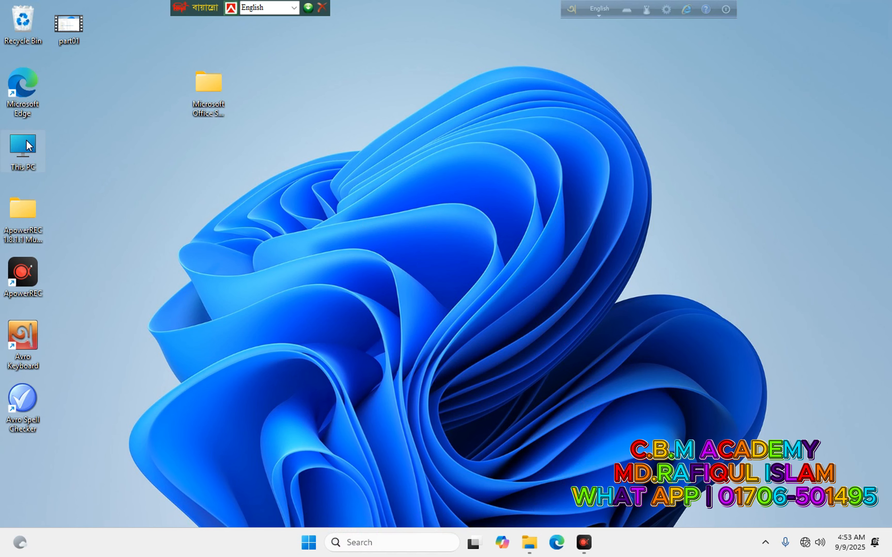
Drag the Internet Software 2025 folder from the All Software Pendrip (D:) drive onto the desktop.
double_click(23, 151)
left_click_drag(432, 76, 614, 85)
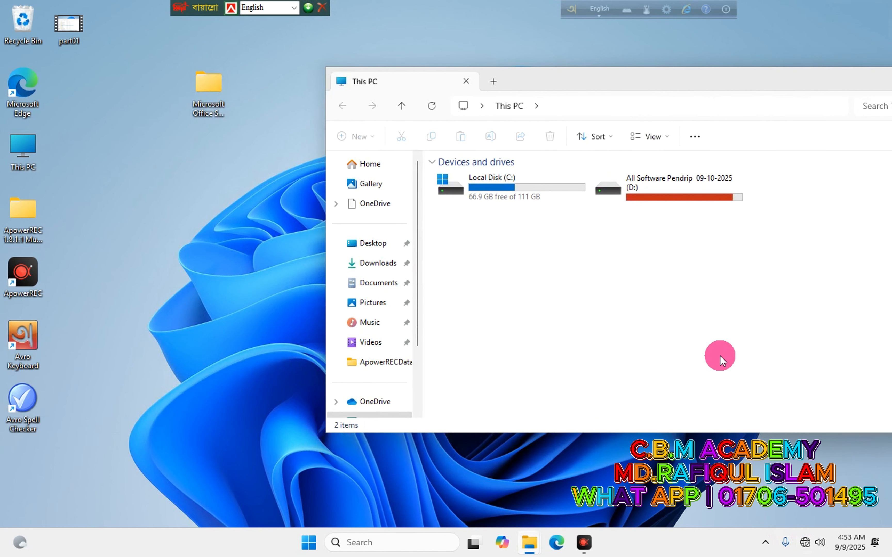
double_click(655, 207)
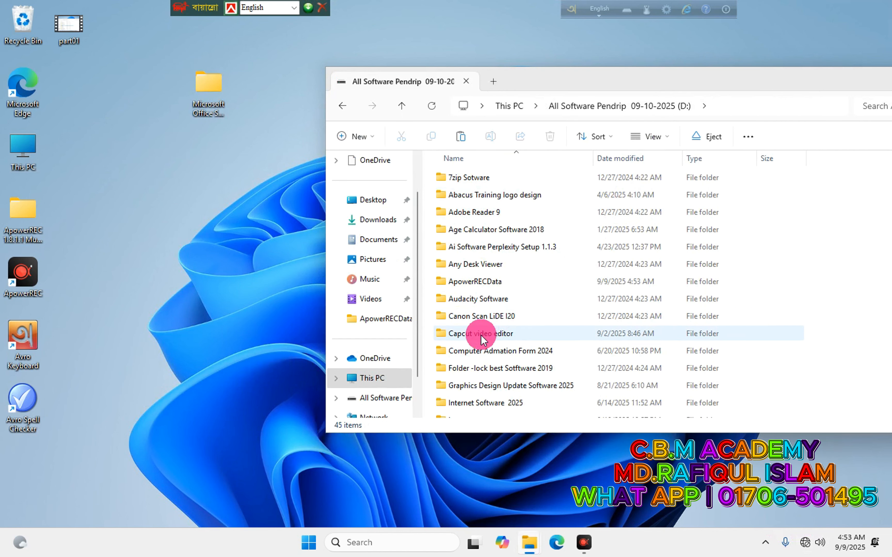
scroll(489, 337, "down", 1)
scroll(490, 341, "down", 3)
left_click_drag(478, 304, 181, 299)
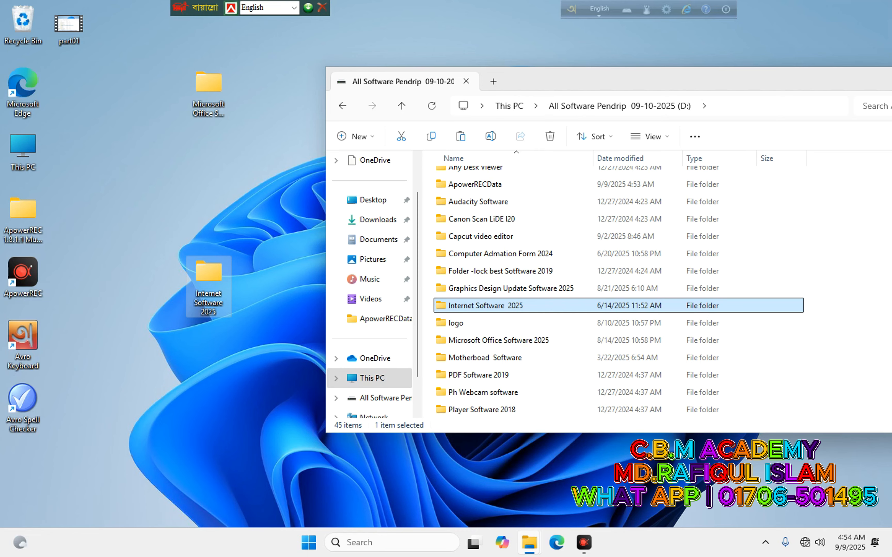
Open Internet Software 2025 > Mozila Firefox Software 2022 and launch Firefox Setup 105.0.1.
left_click(221, 287)
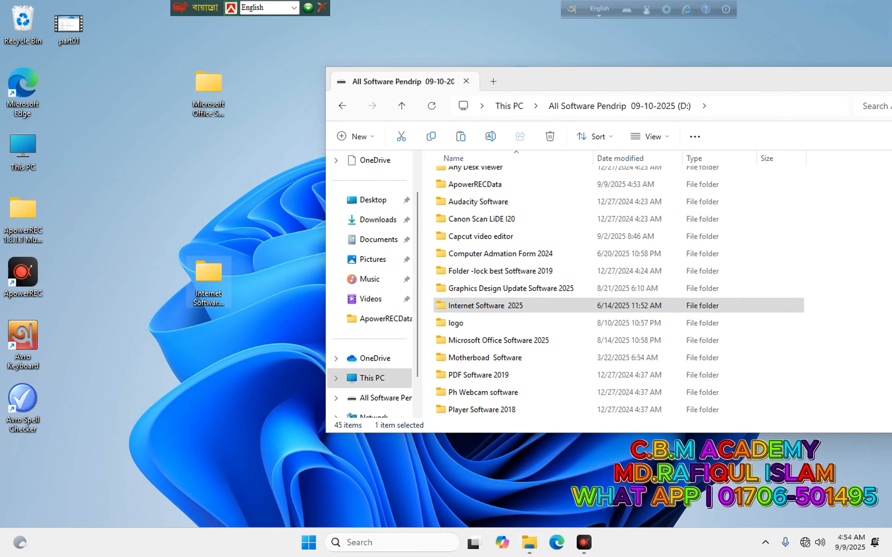
double_click(209, 283)
left_click_drag(339, 44, 449, 122)
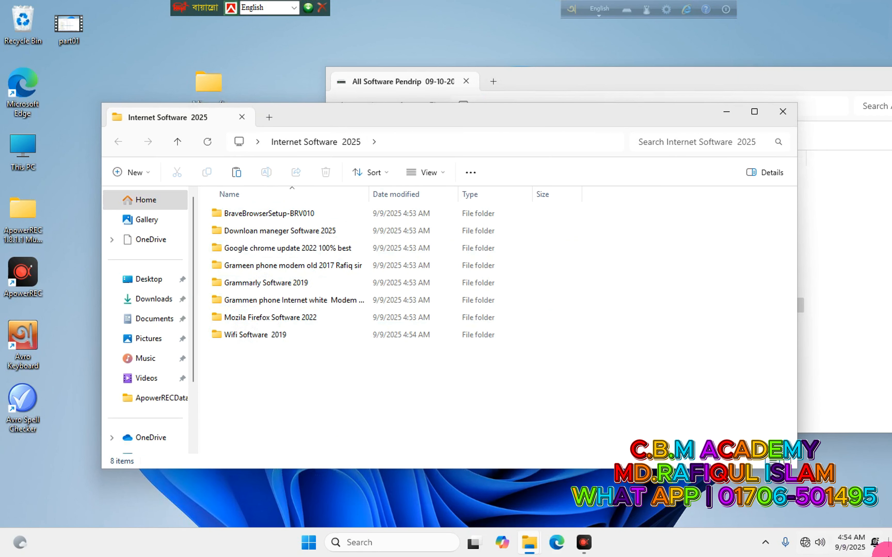
left_click(269, 316)
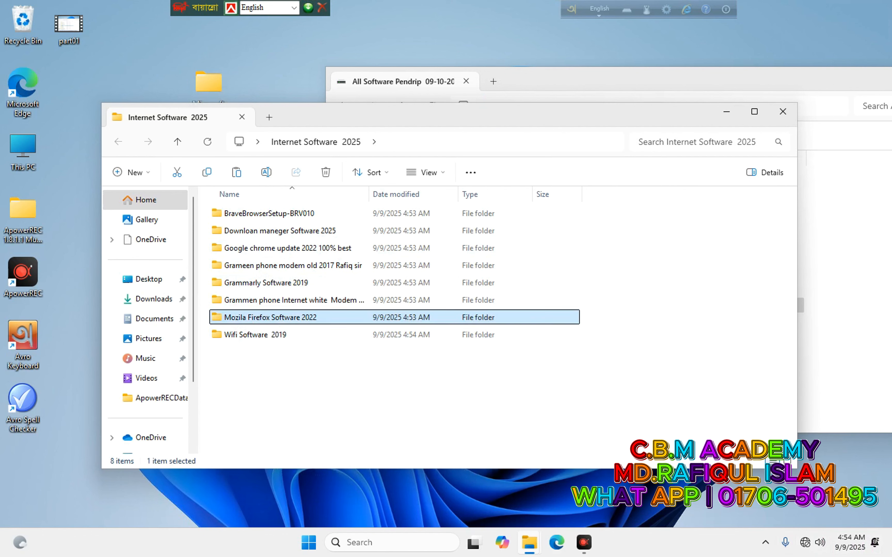
double_click(268, 316)
left_click(245, 230)
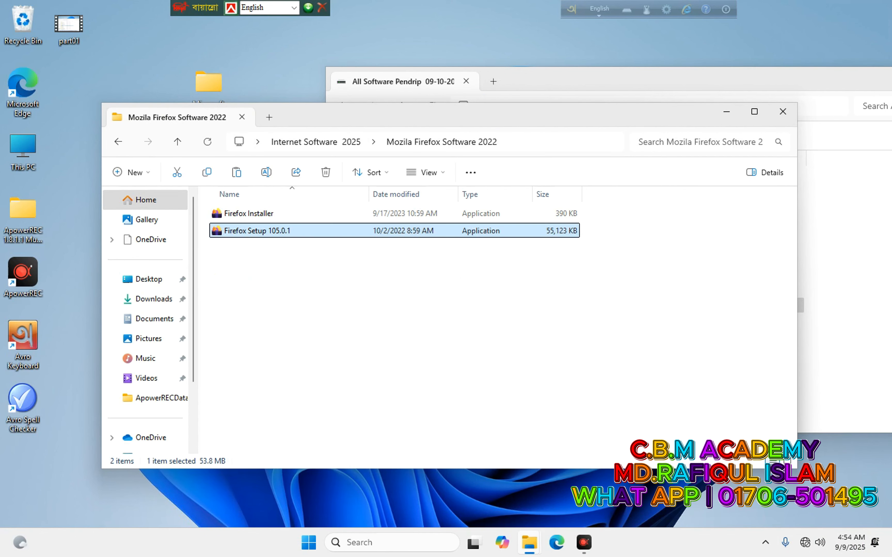
double_click(245, 231)
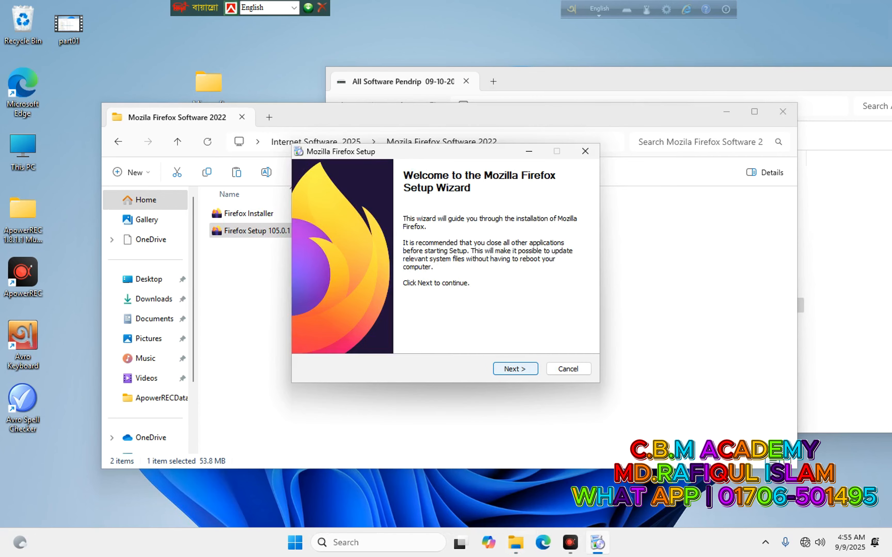
Install Firefox with the default settings, with 'Launch Firefox now' unticked.
key("Return")
left_click(515, 369)
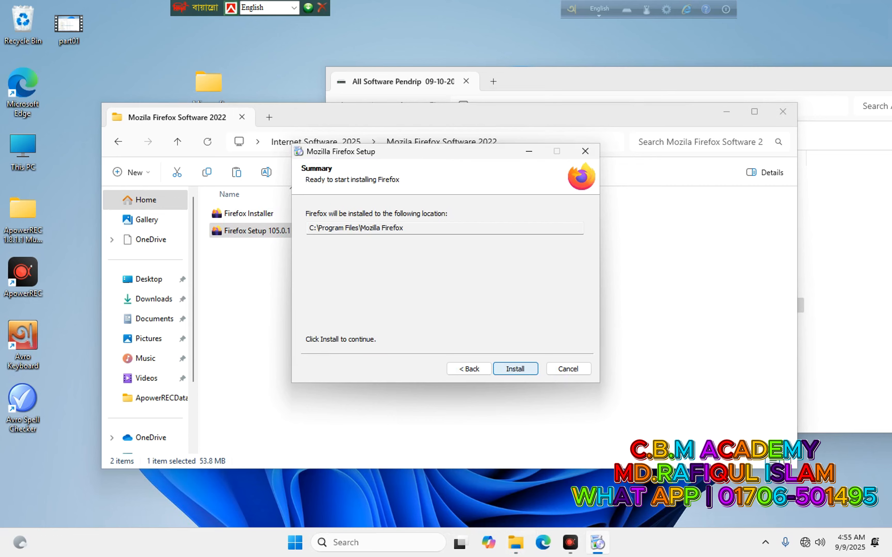
left_click(515, 369)
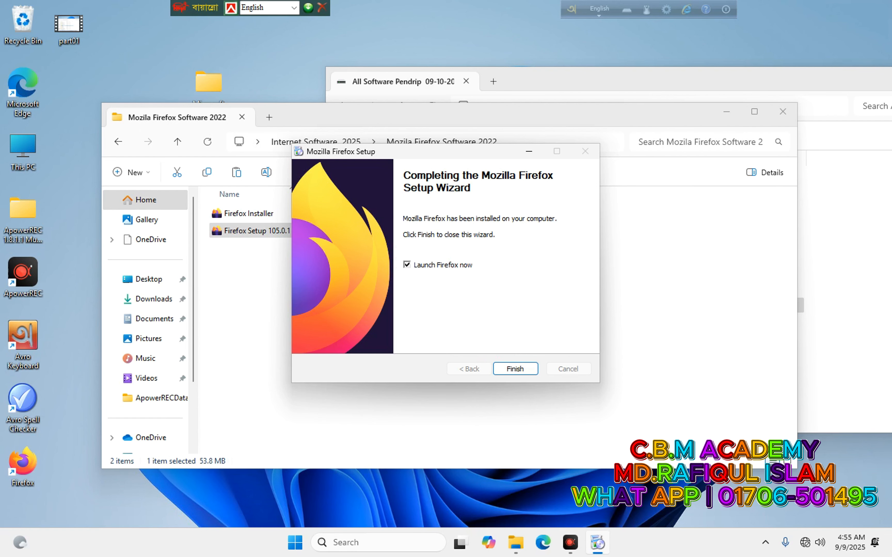
left_click(407, 265)
left_click(515, 369)
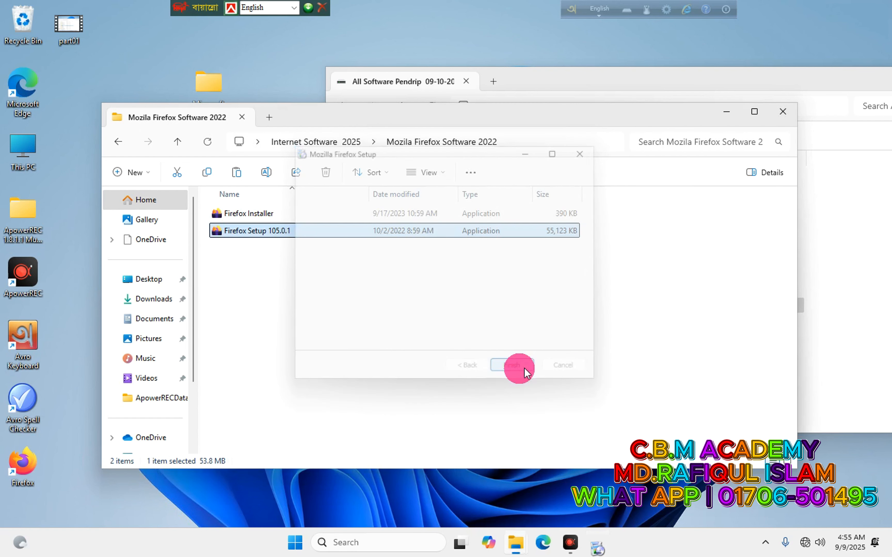
Close the Firefox folder window and open Internet Software 2025 > Downloan maneger Software 2025.
left_click(782, 111)
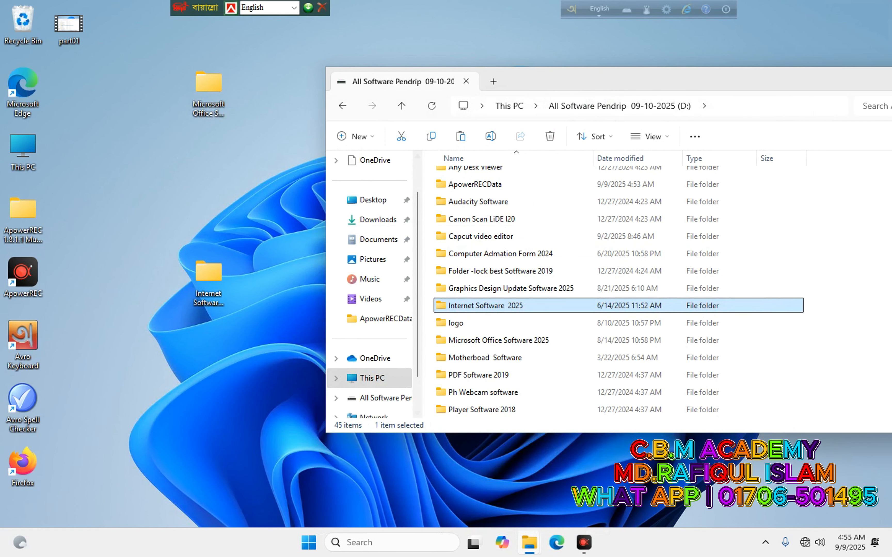
double_click(213, 284)
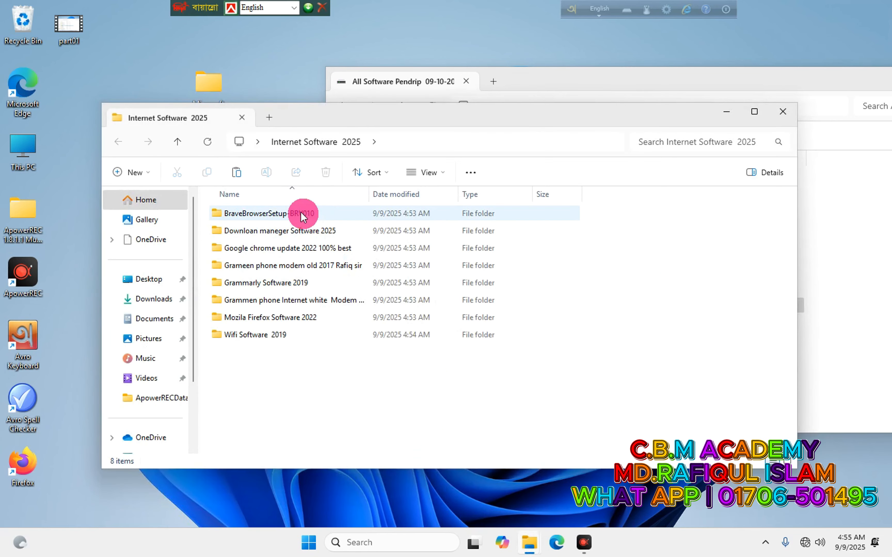
left_click_drag(367, 116, 406, 119)
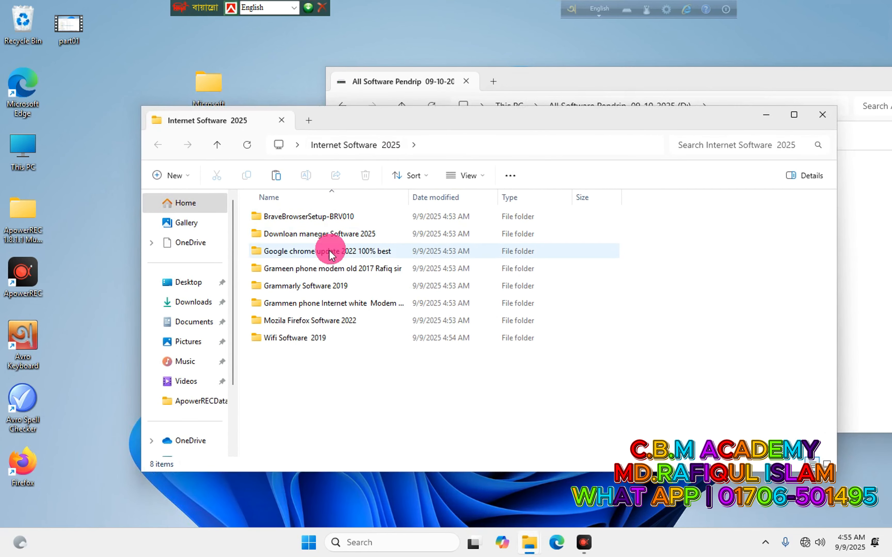
double_click(312, 234)
Extract the Internet Download Manager archive with its password and open the extracted installer folder.
right_click(357, 211)
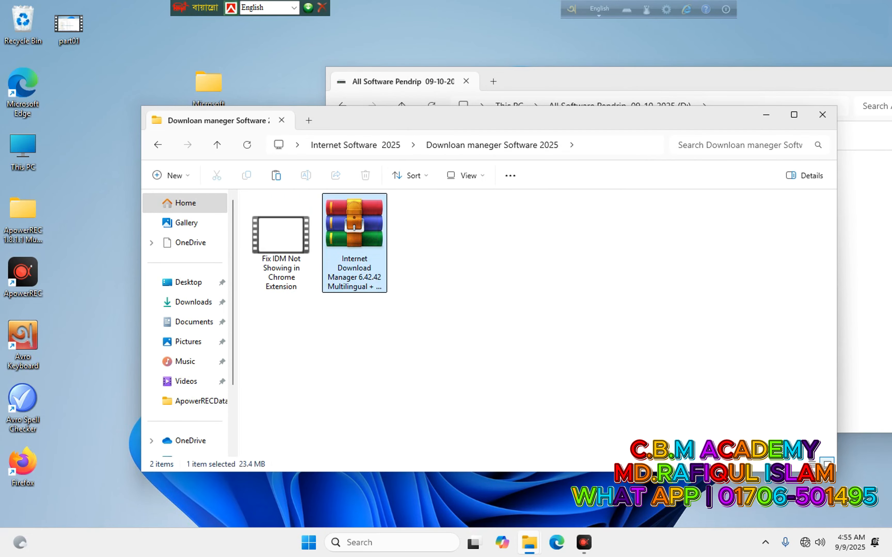
left_click(409, 439)
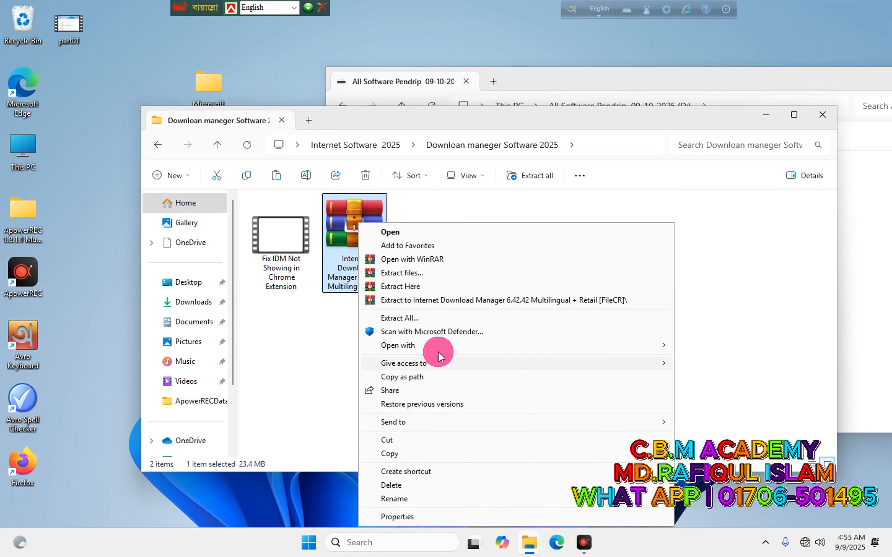
left_click(421, 301)
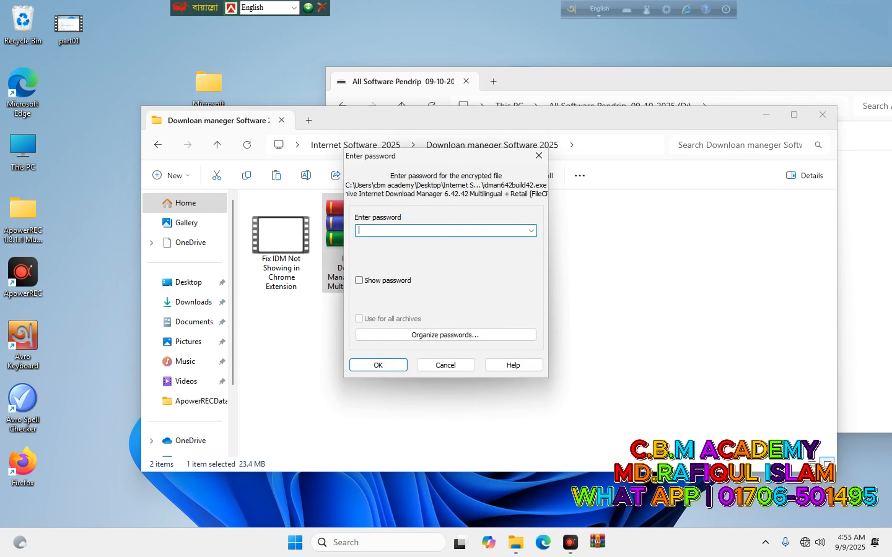
type("12")
key("Return")
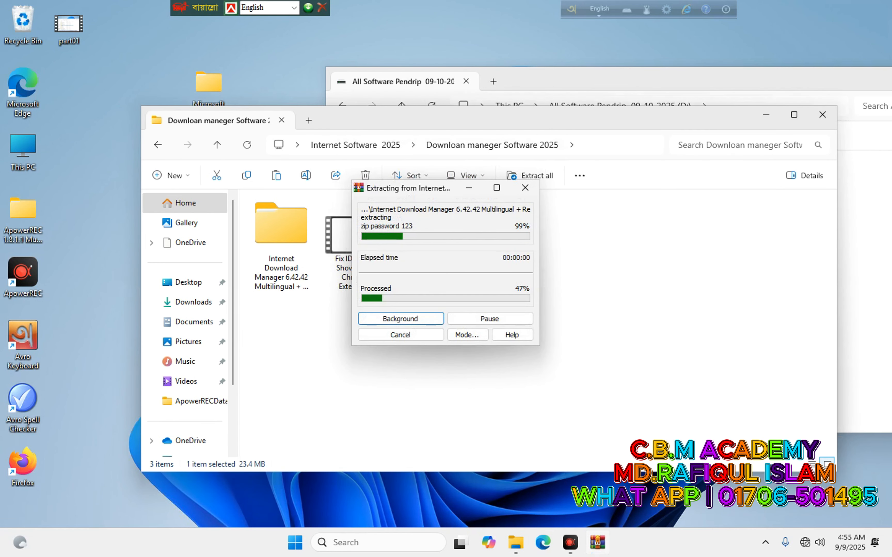
double_click(275, 219)
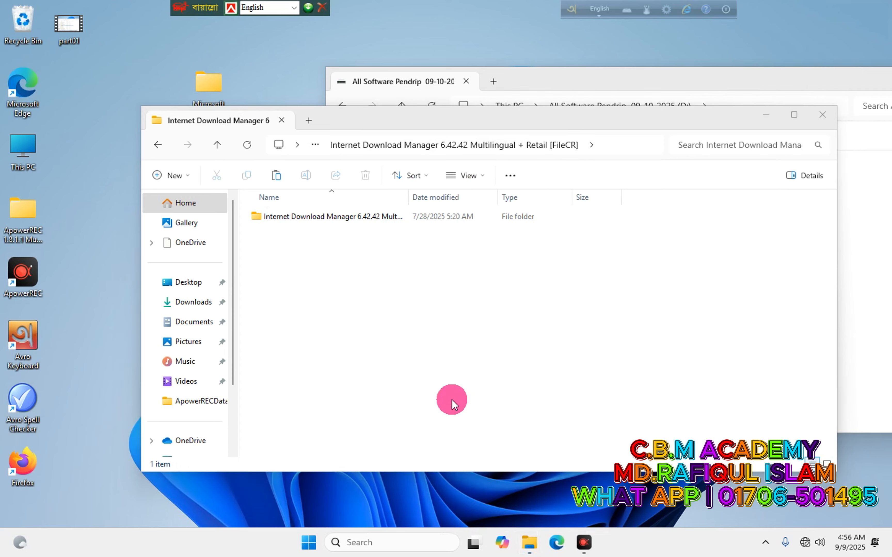
double_click(279, 218)
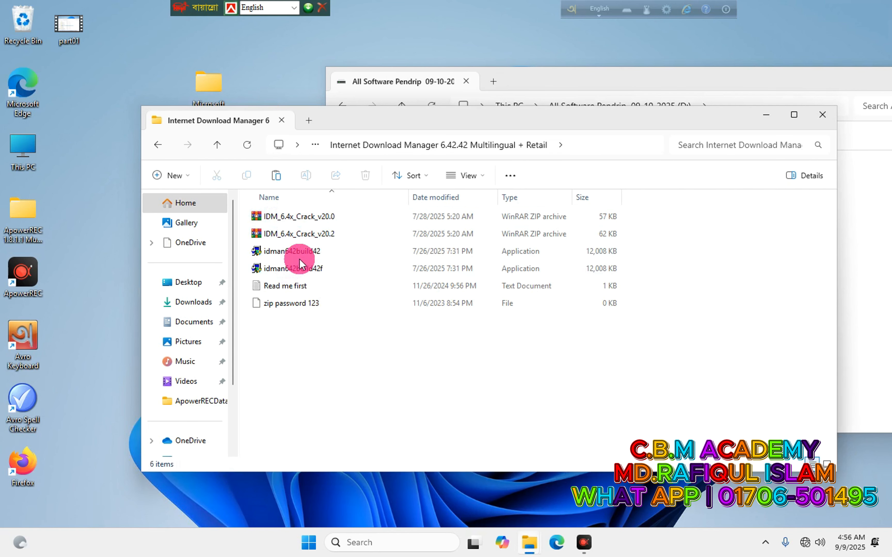
left_click(290, 255)
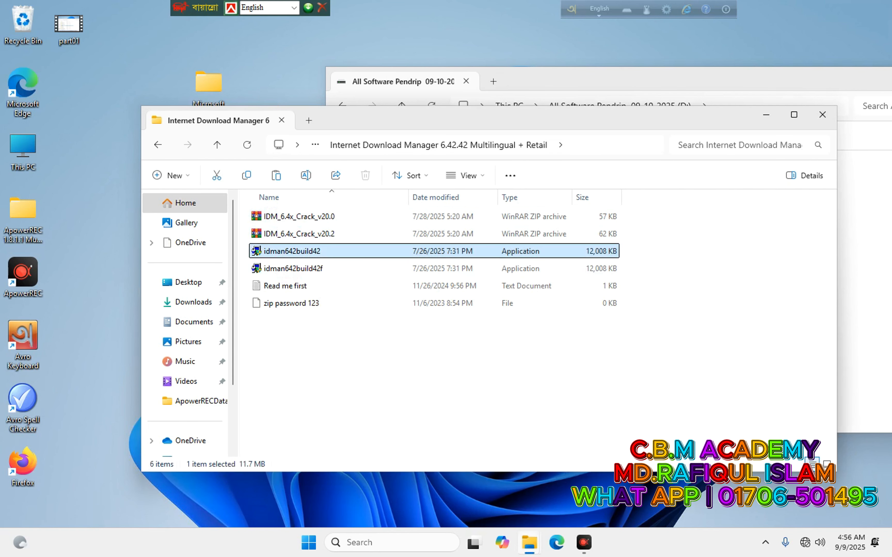
Install Internet Download Manager from idman642build42, accepting the licence terms.
double_click(307, 245)
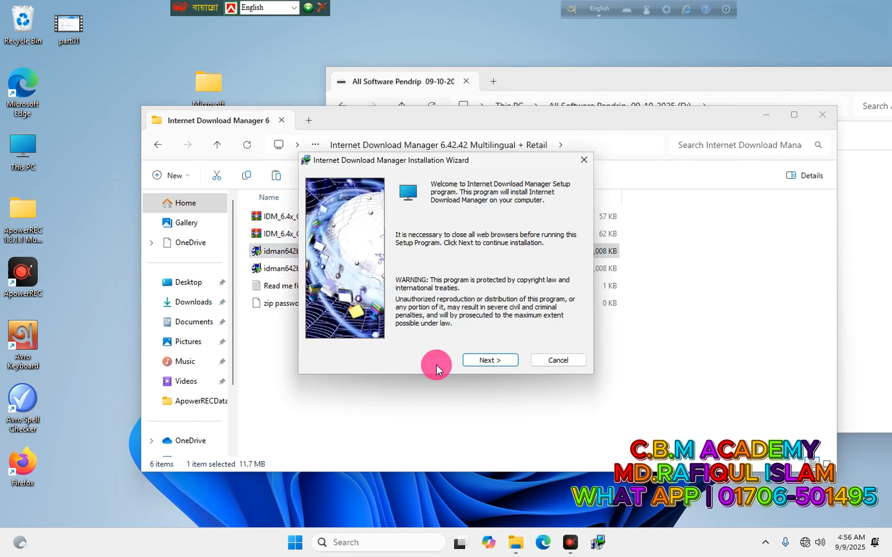
left_click(479, 359)
left_click(395, 334)
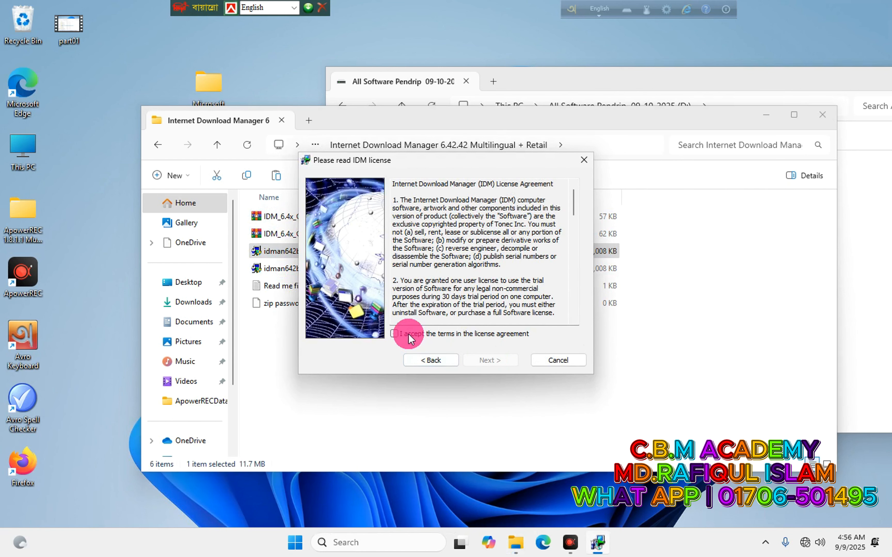
left_click(494, 361)
left_click(494, 362)
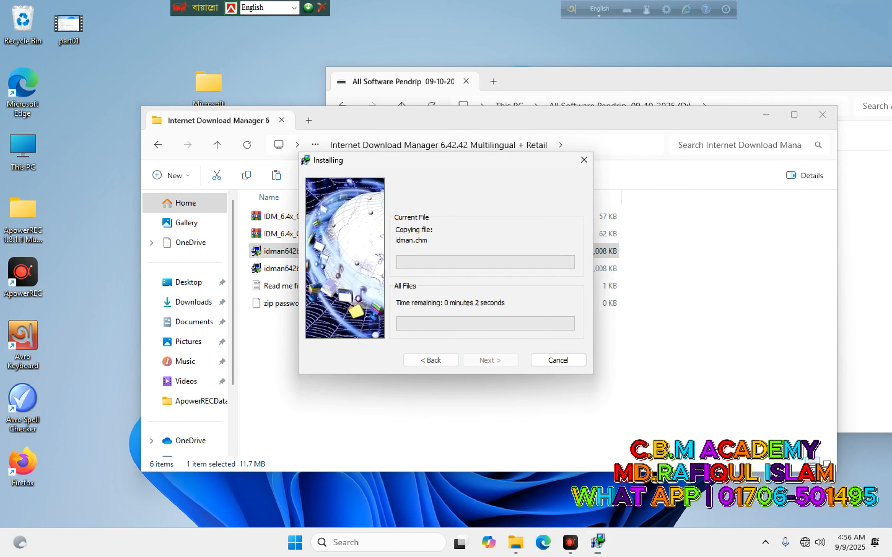
left_click(485, 359)
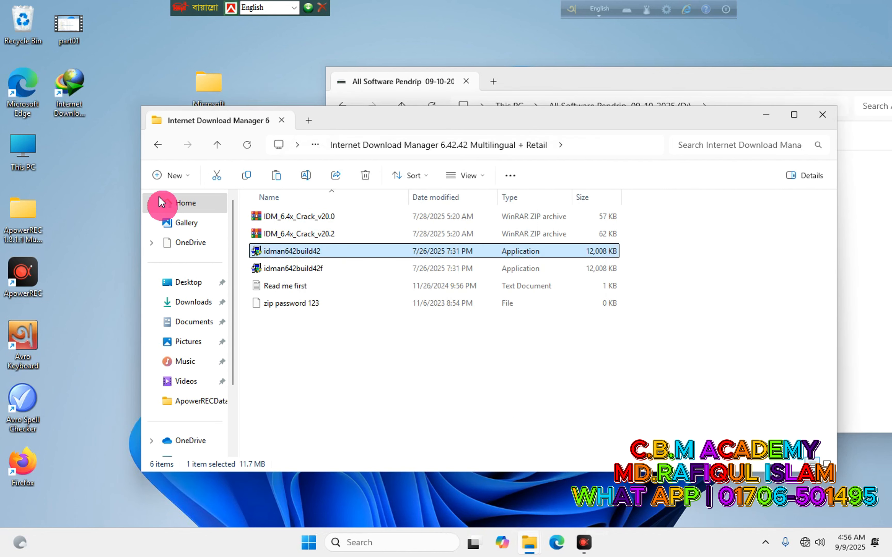
Launch IDM from its desktop shortcut, close Tip of the Day, and minimise it.
left_click(76, 91)
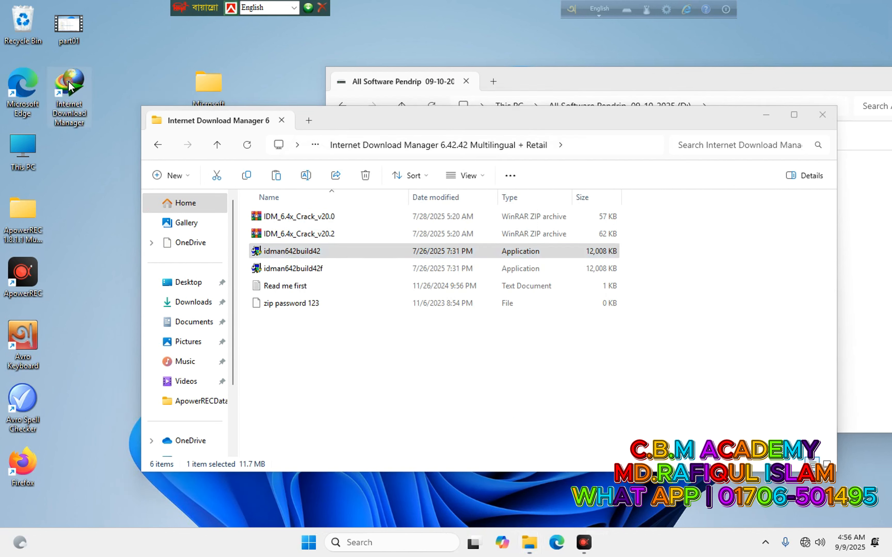
left_click(125, 164)
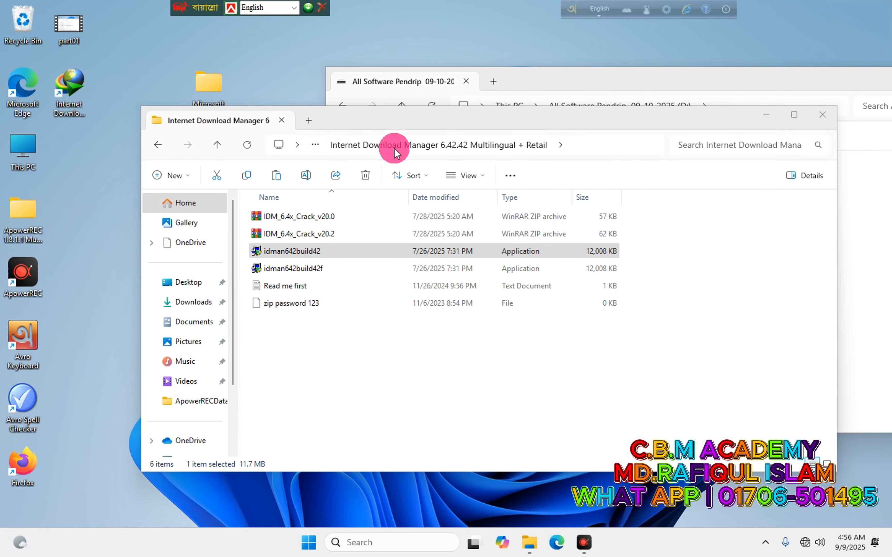
left_click_drag(390, 132, 453, 164)
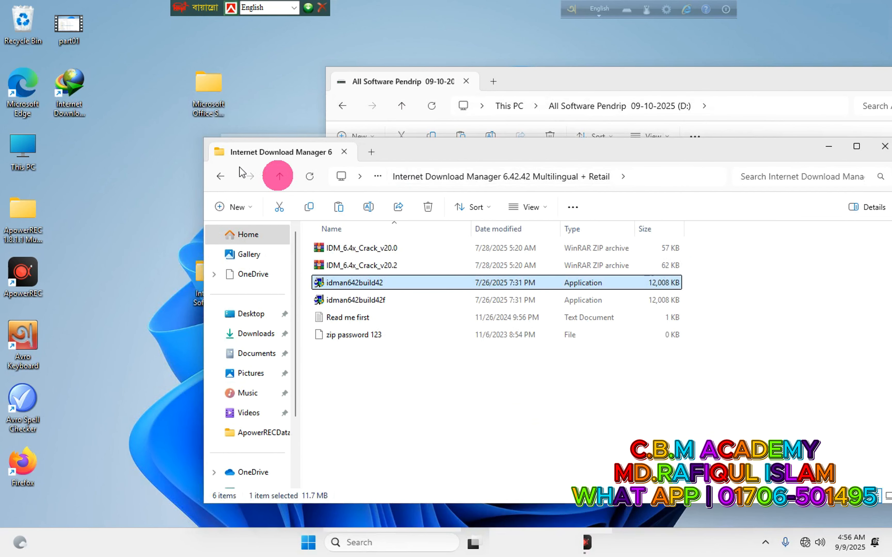
double_click(74, 88)
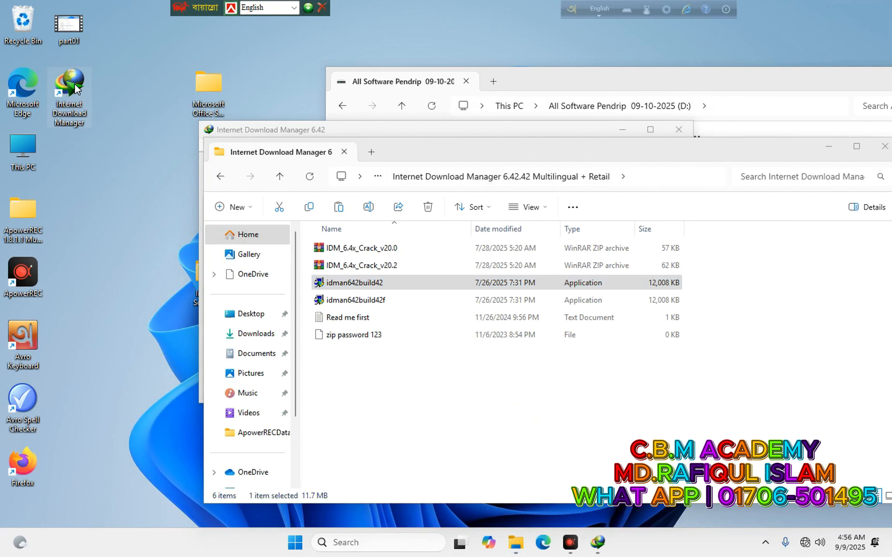
left_click(444, 318)
left_click(514, 340)
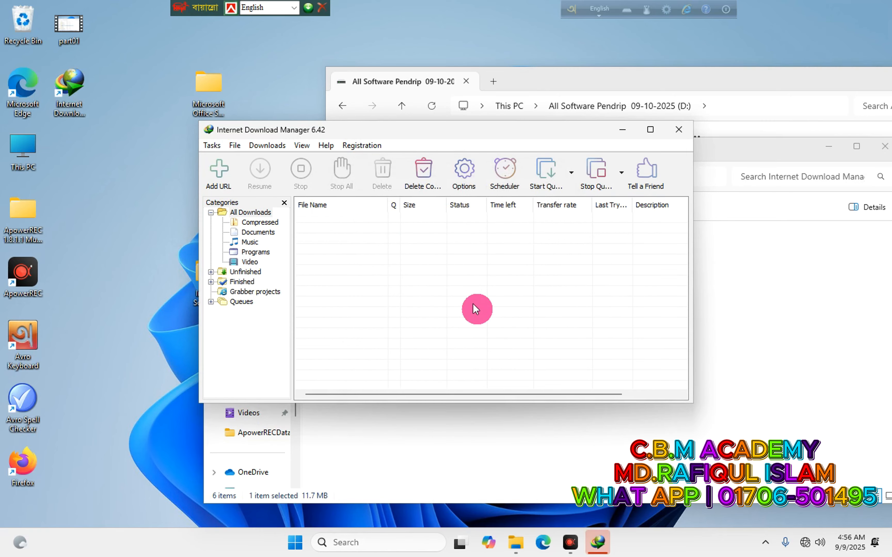
left_click(623, 131)
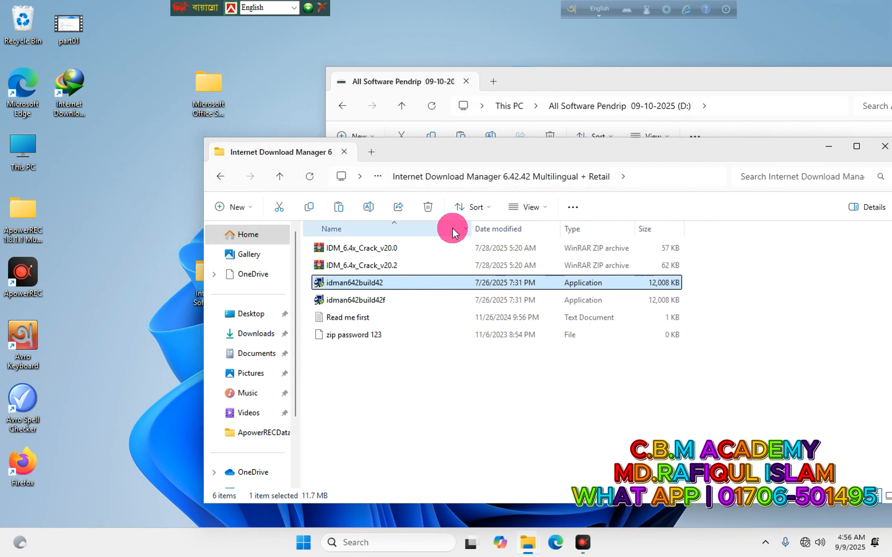
Navigate back through the IDM folders and close the Internet Software 2025 window.
double_click(393, 285)
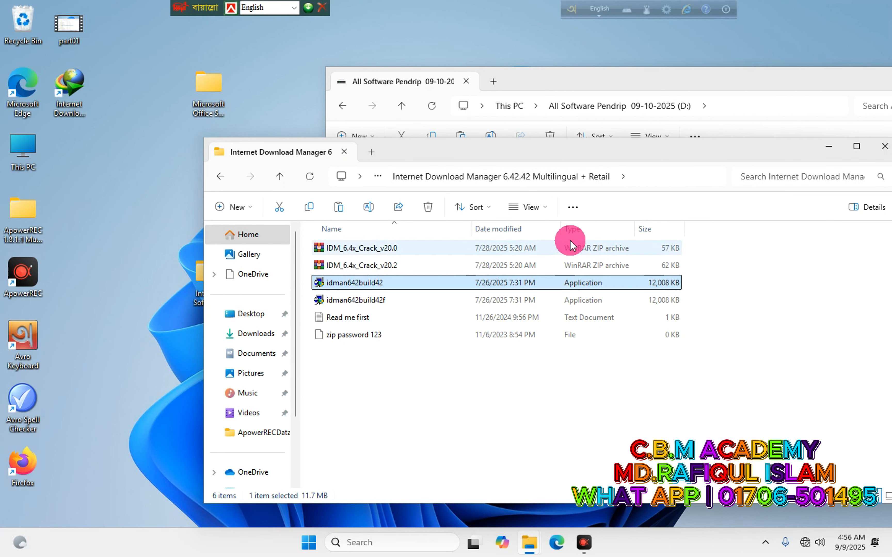
left_click(221, 177)
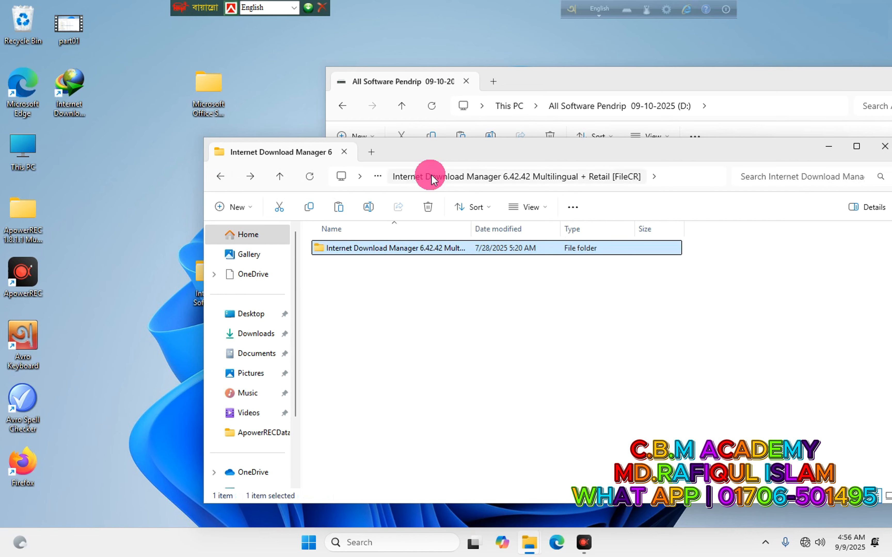
left_click(220, 176)
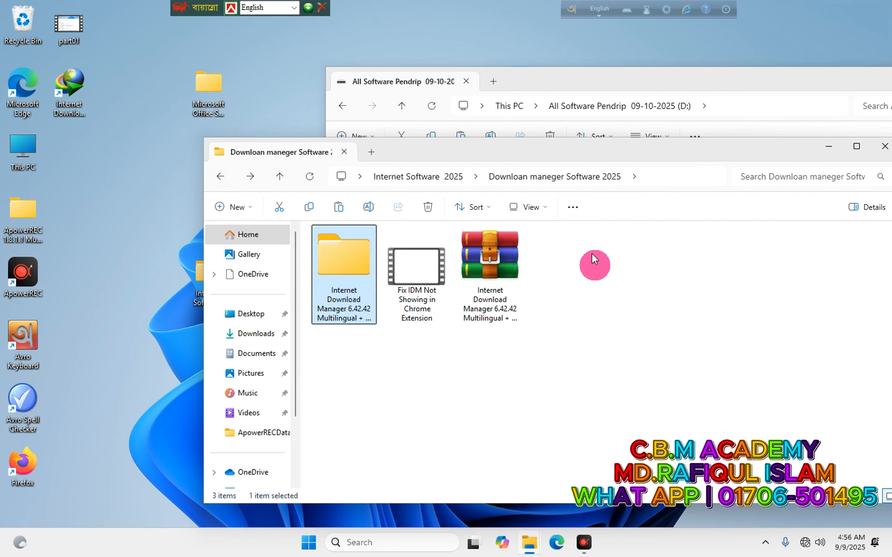
left_click_drag(542, 155, 330, 157)
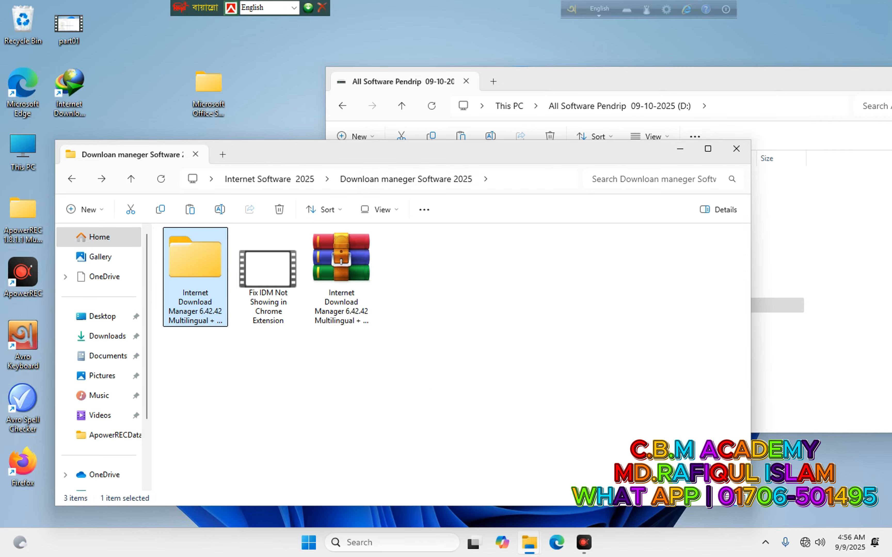
left_click(71, 179)
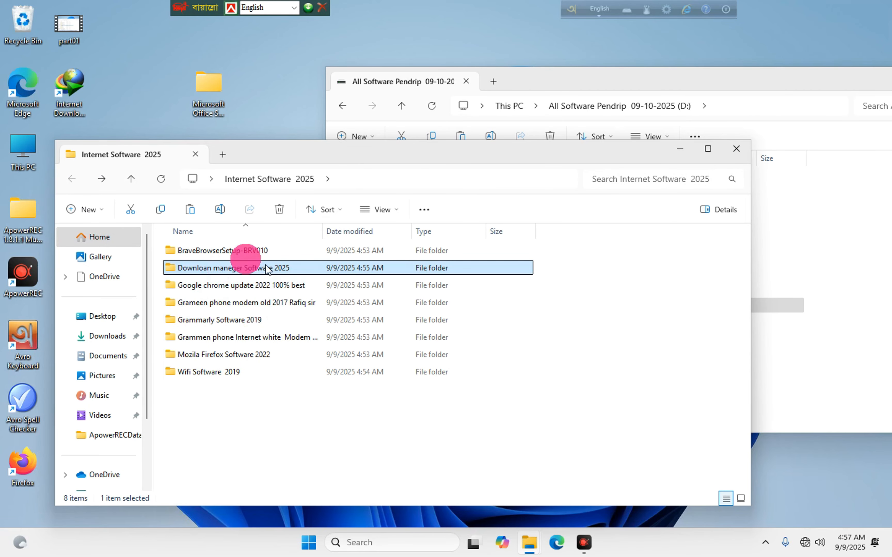
left_click(738, 151)
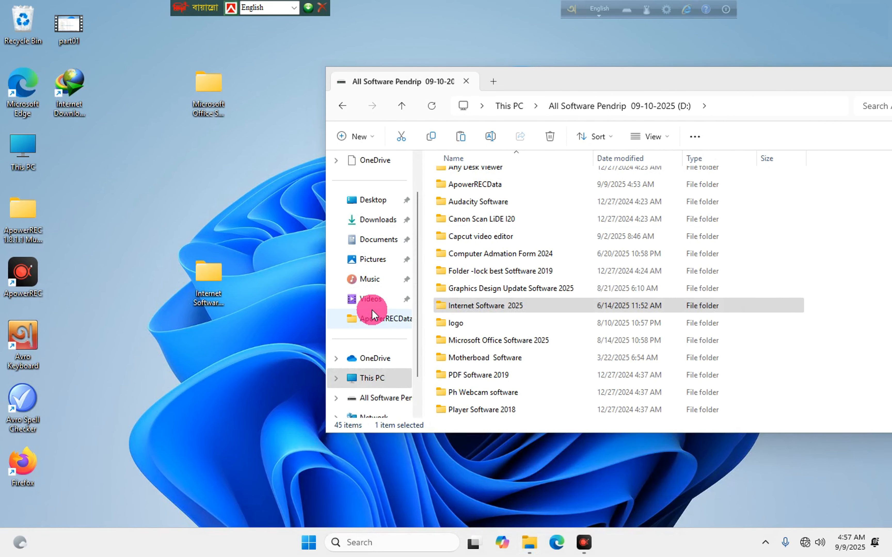
Refocus the D: drive window and scroll its list down to Screen Short Photo.
scroll(478, 343, "down", 2)
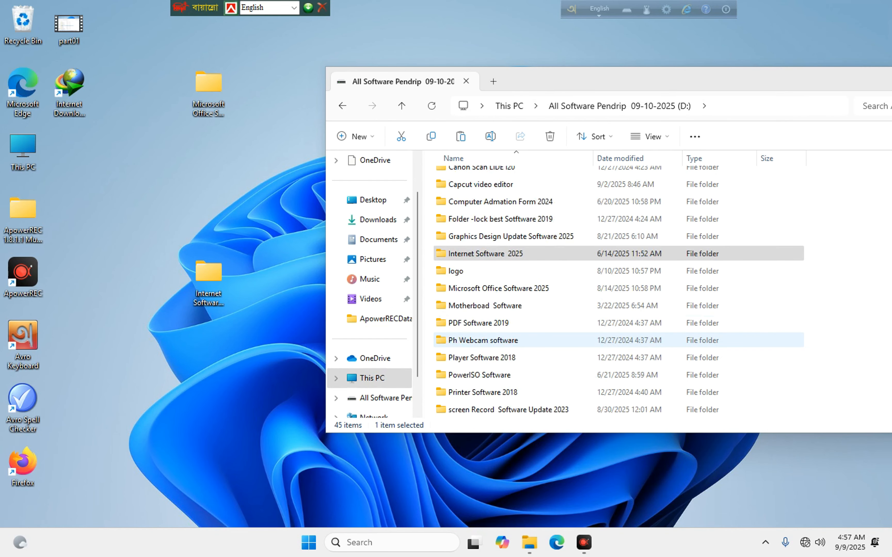
left_click(326, 356)
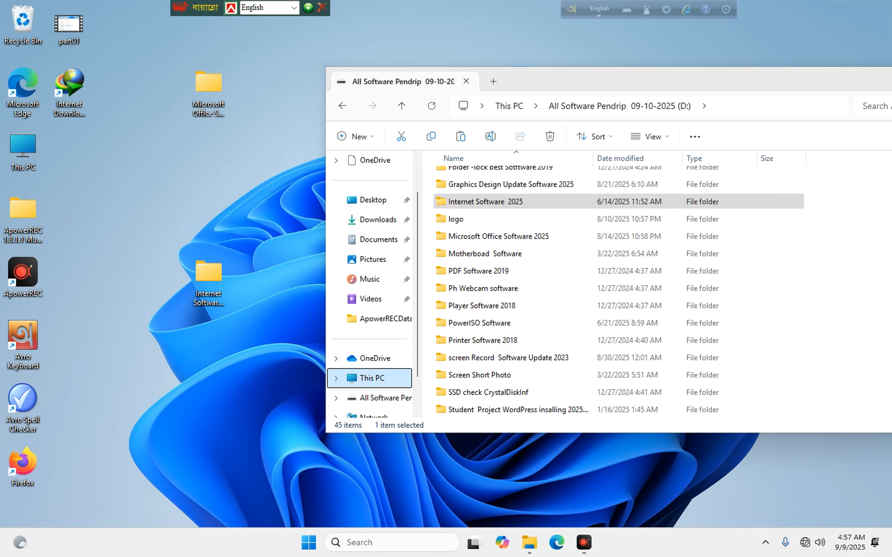
left_click(787, 483)
left_click(765, 542)
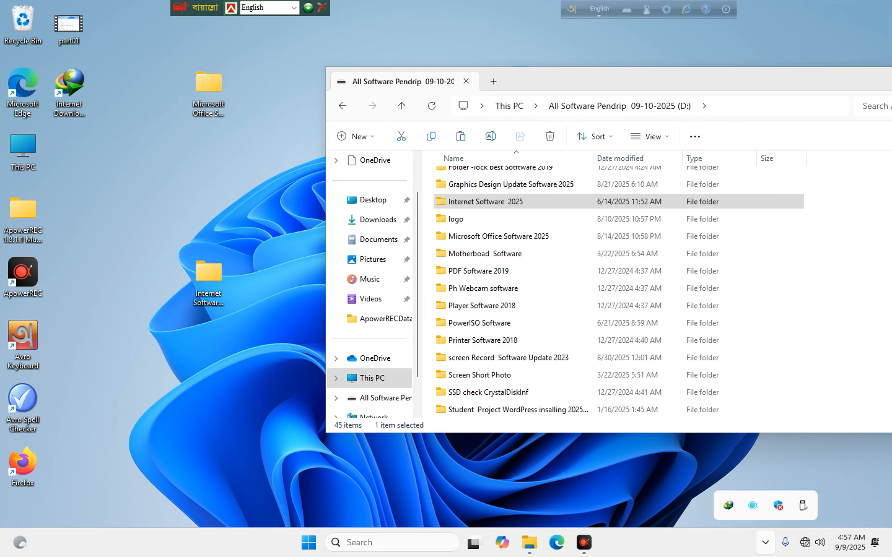
left_click(607, 490)
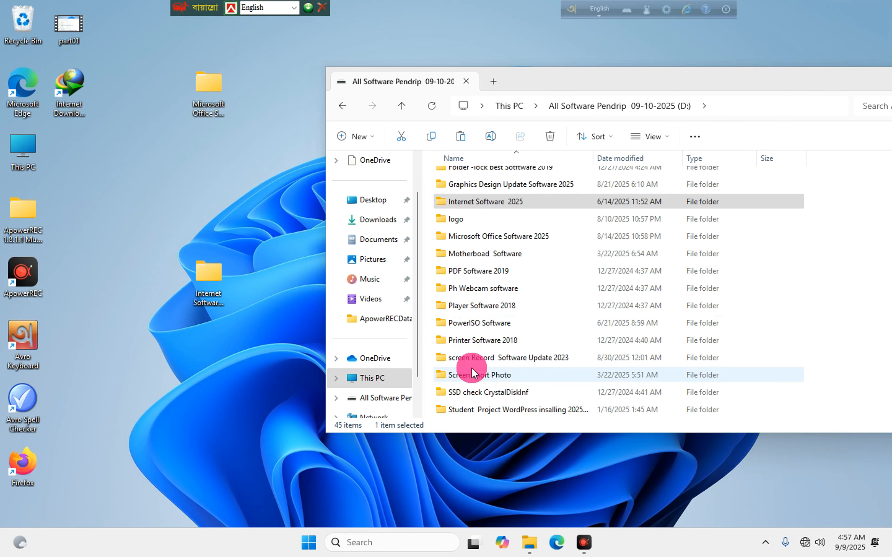
scroll(472, 368, "down", 1)
Run setup-lightshot in English, accept the licence agreement, and install Lightshot 5.5.0.7.
double_click(462, 321)
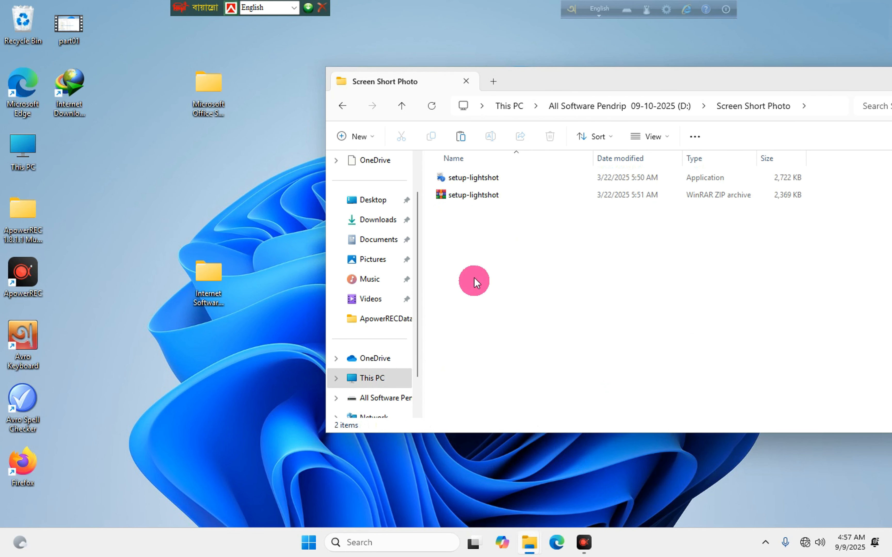
left_click(465, 181)
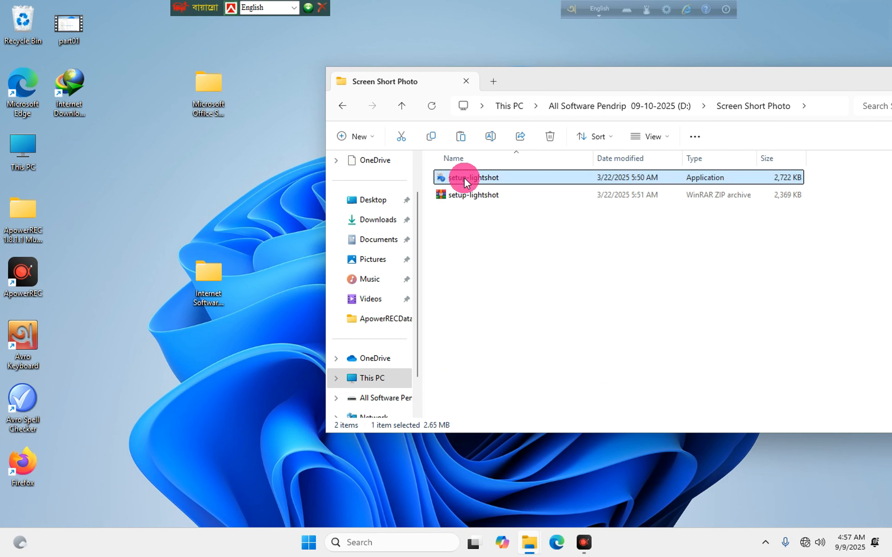
left_click(403, 373)
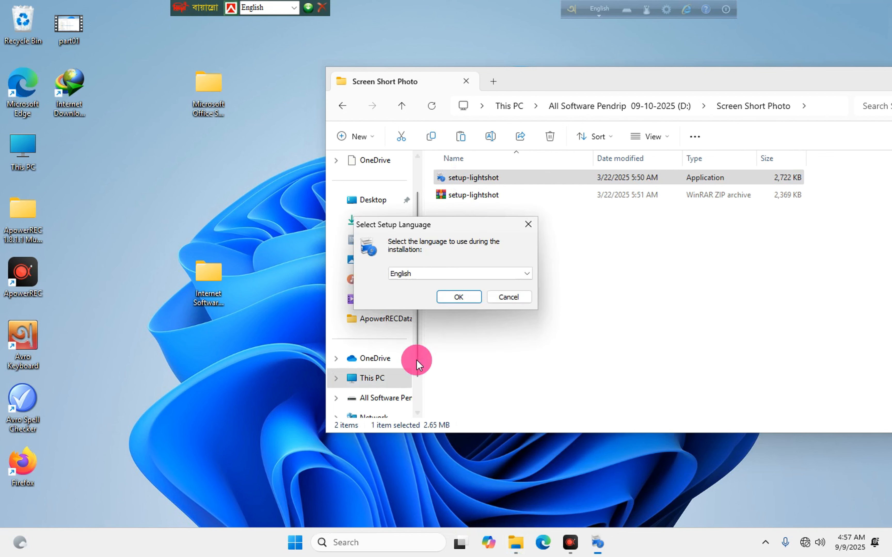
left_click(458, 297)
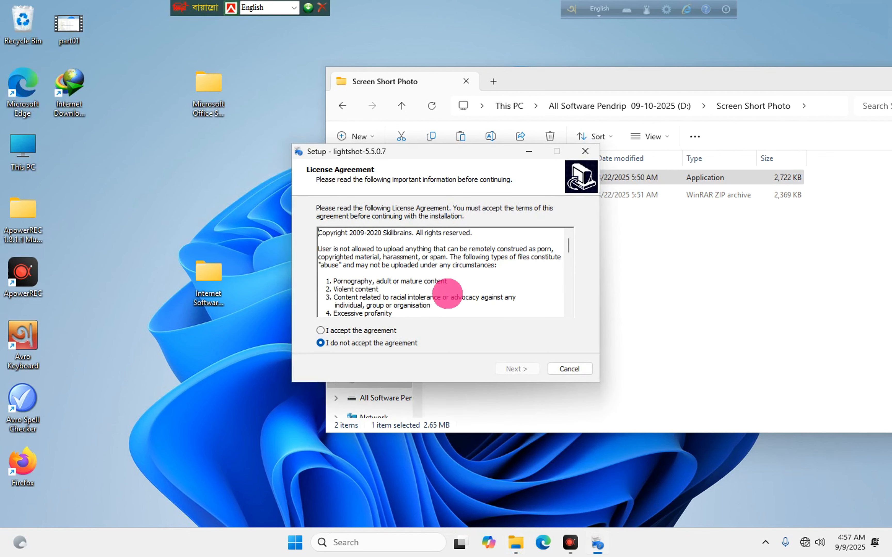
left_click(365, 331)
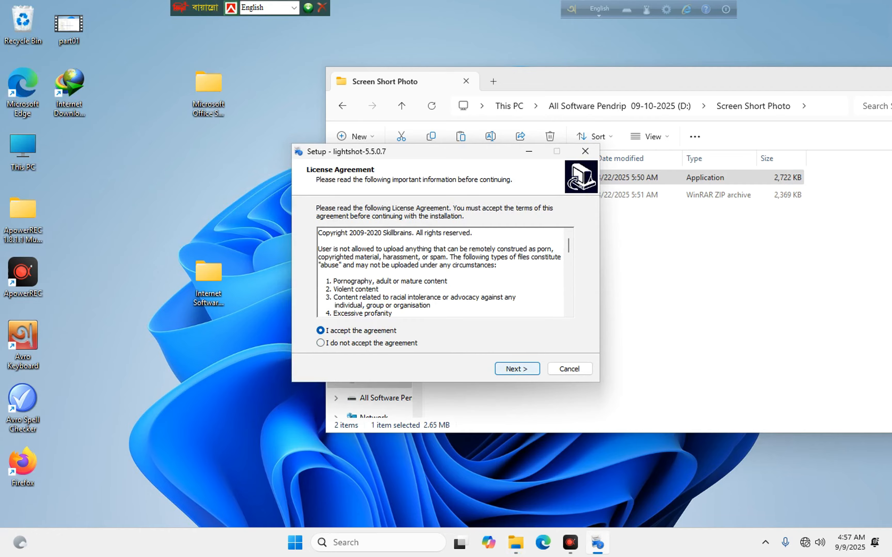
left_click(517, 368)
left_click(524, 361)
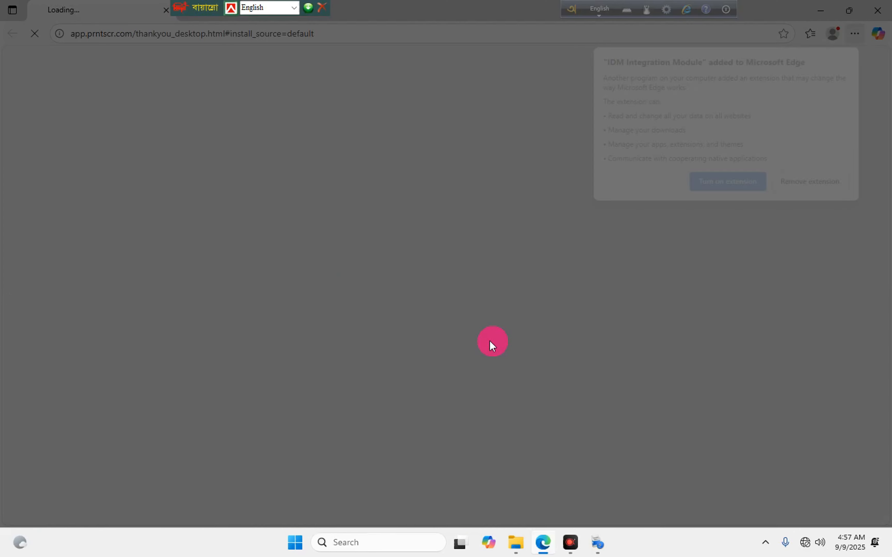
Complete Edge's first-run setup without signing in, turning on the IDM Integration Module extension.
left_click(798, 187)
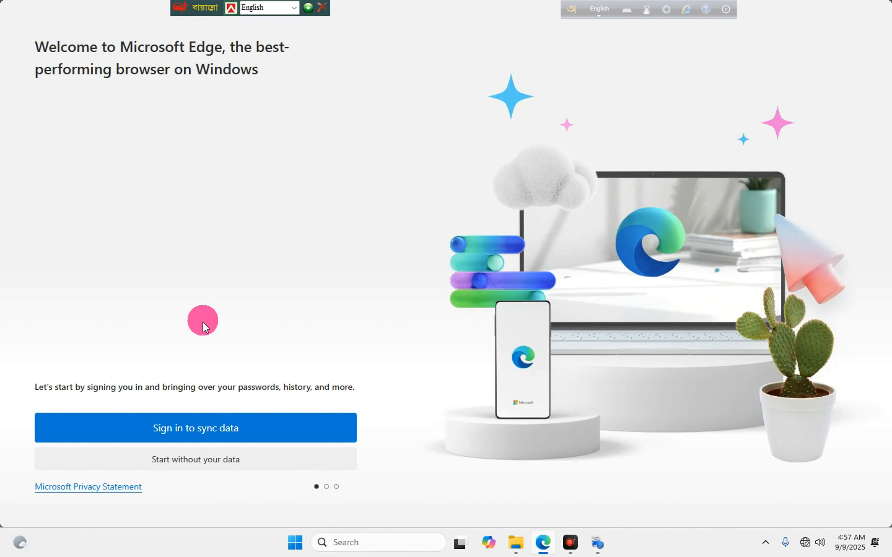
left_click(154, 428)
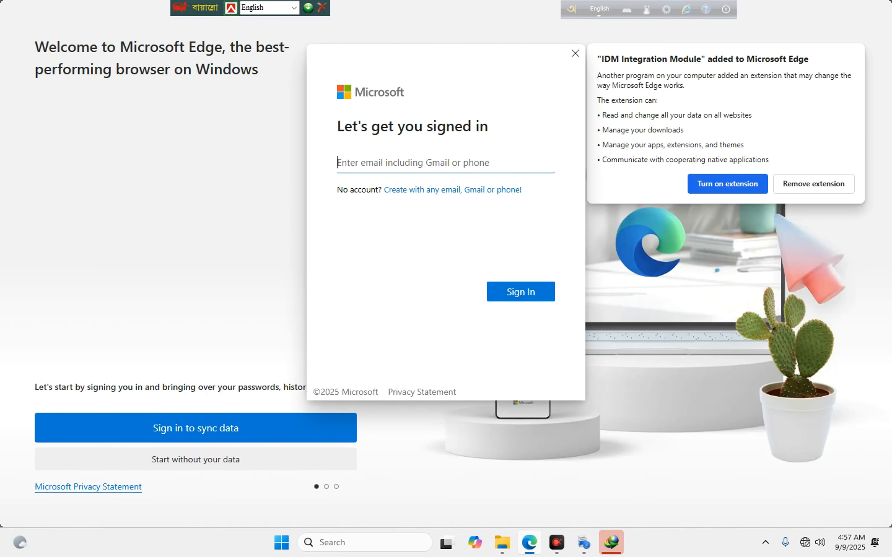
left_click(575, 53)
left_click(250, 452)
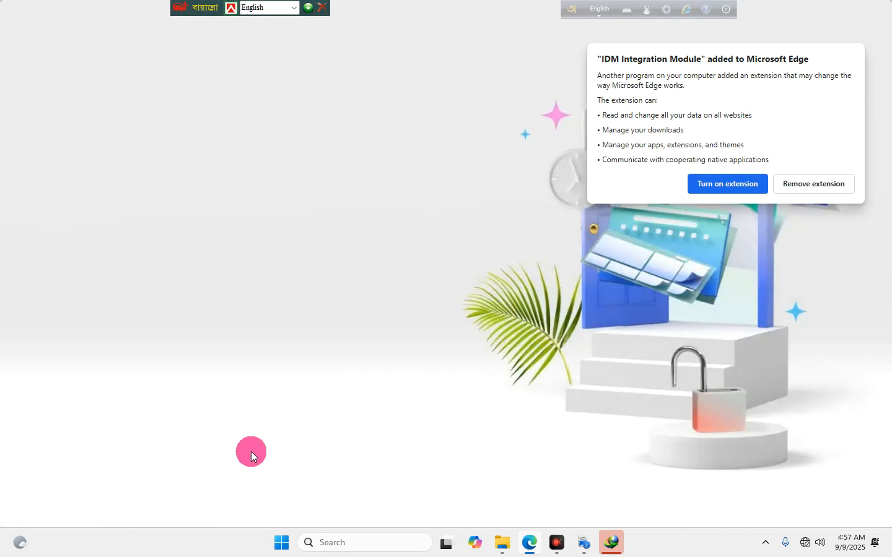
left_click(725, 183)
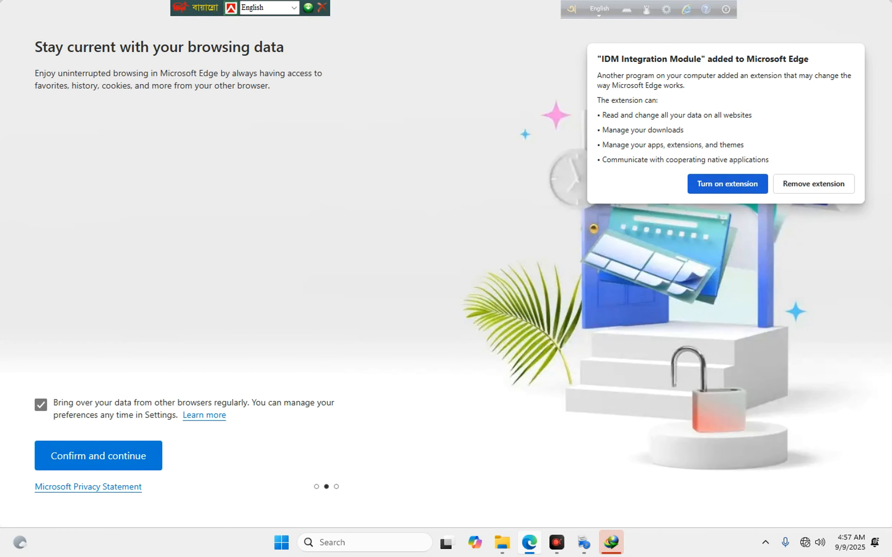
left_click(91, 454)
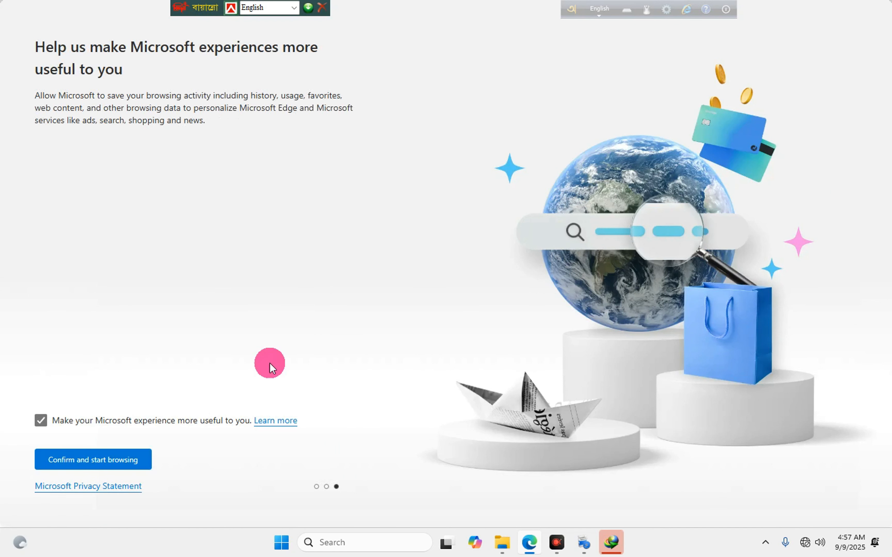
left_click(122, 459)
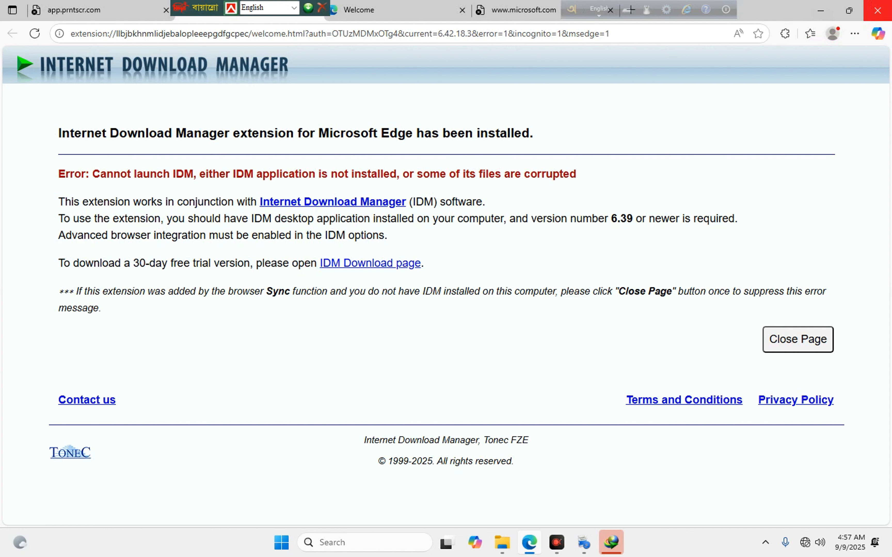
Close Edge and the IDM update notice, and finish the Lightshot setup.
left_click(878, 10)
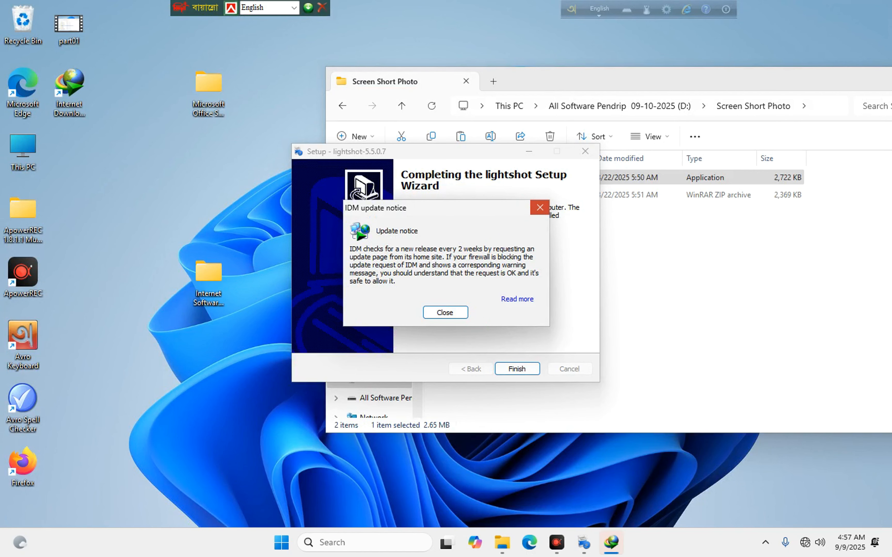
left_click(540, 207)
left_click(518, 369)
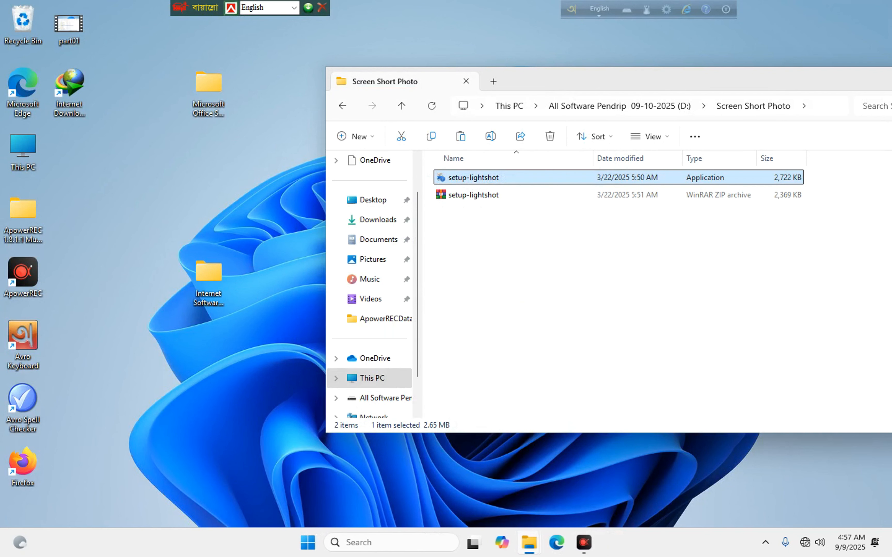
left_click(765, 543)
Capture a screen area with Lightshot, save it to the desktop as Screenshot_1, and close Screen Short Photo.
left_click(721, 509)
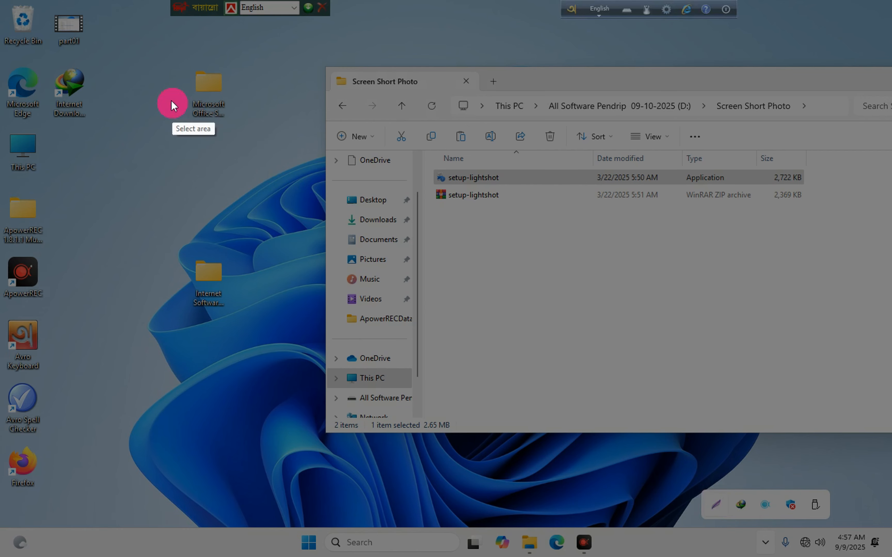
mouse_move(127, 47)
left_mouse_down()
mouse_move(291, 141)
mouse_move(706, 481)
left_mouse_up()
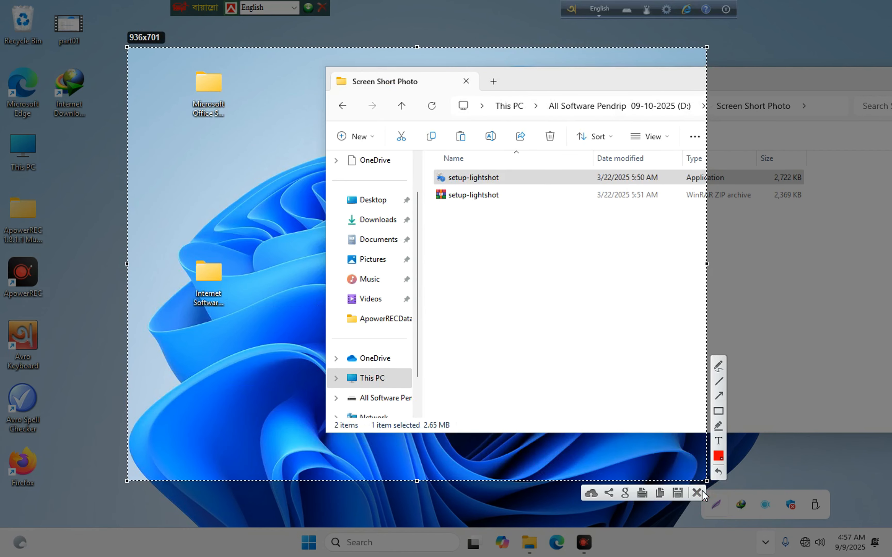
left_click(683, 489)
left_click(324, 295)
left_click(36, 97)
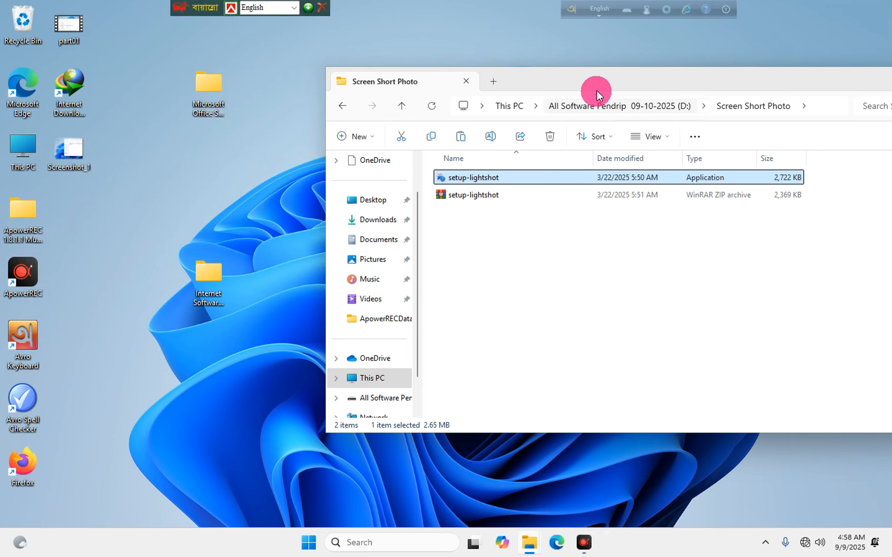
left_click_drag(632, 74, 452, 88)
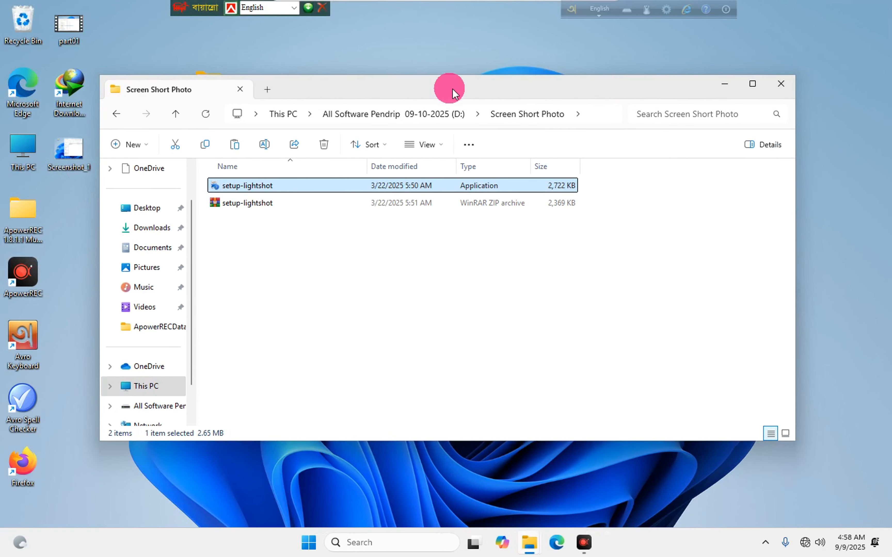
left_click(790, 81)
Delete the Internet Software and Microsoft Office Software 2025 folders from the desktop.
right_click(348, 122)
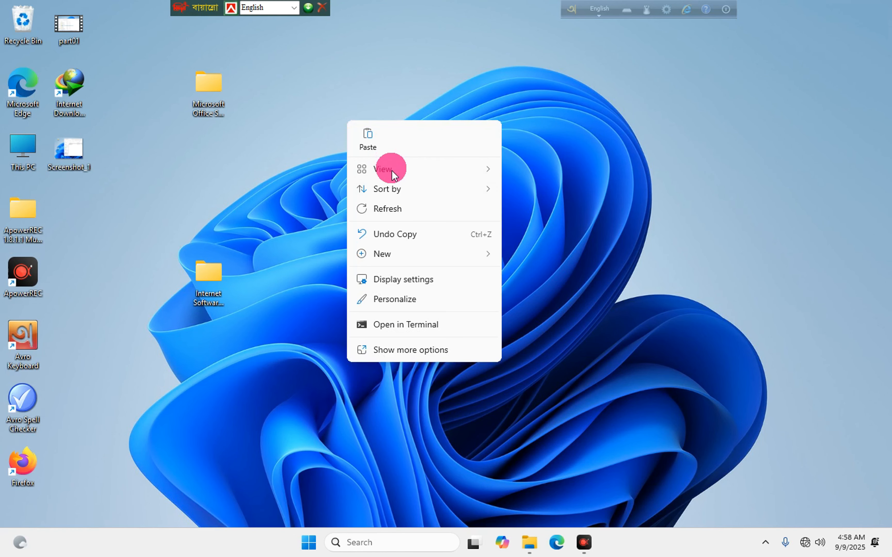
left_click(387, 208)
right_click(208, 312)
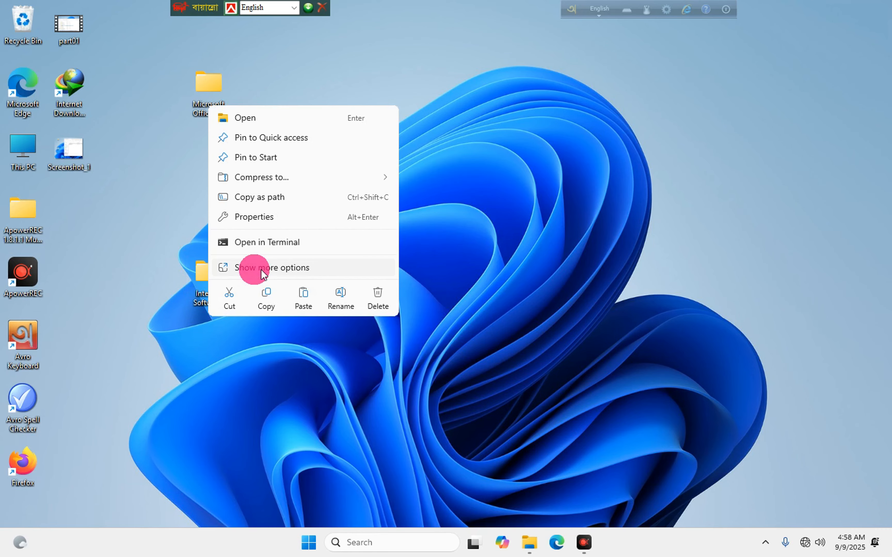
left_click(357, 300)
right_click(203, 97)
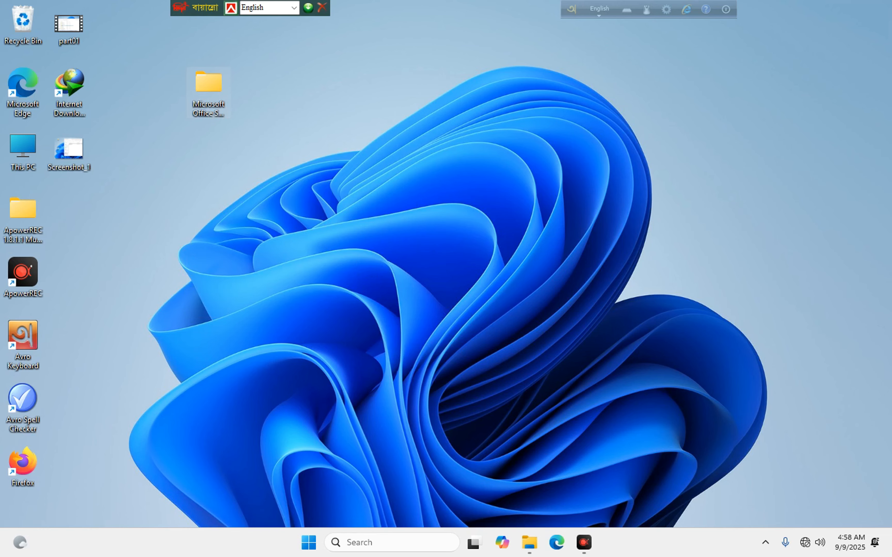
left_click(378, 111)
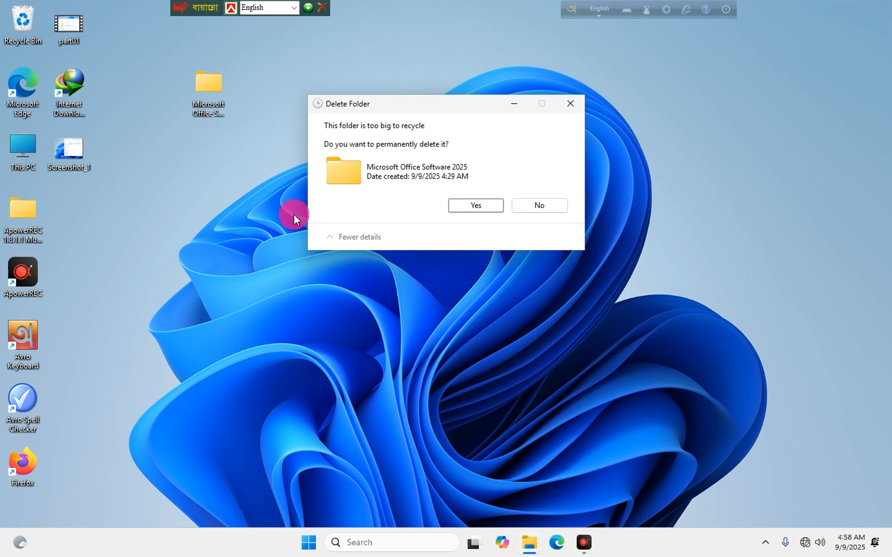
left_click(471, 205)
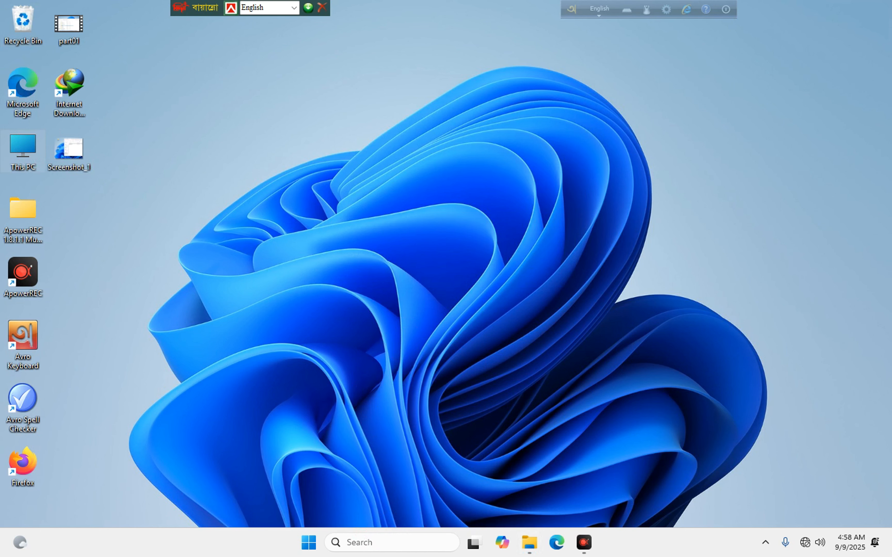
Delete Screenshot_1 and the ApowerREC folder, moving the ApowerREC shortcut into the freed slot.
double_click(30, 141)
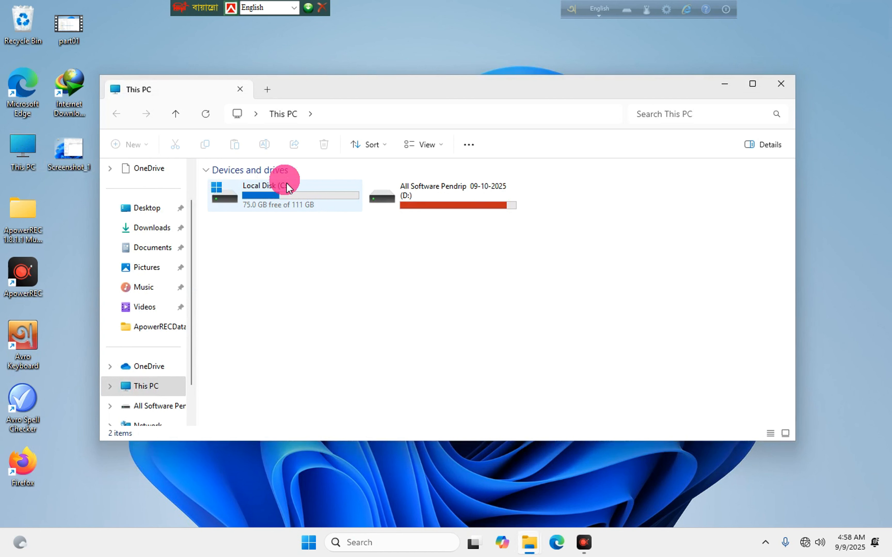
left_click(782, 85)
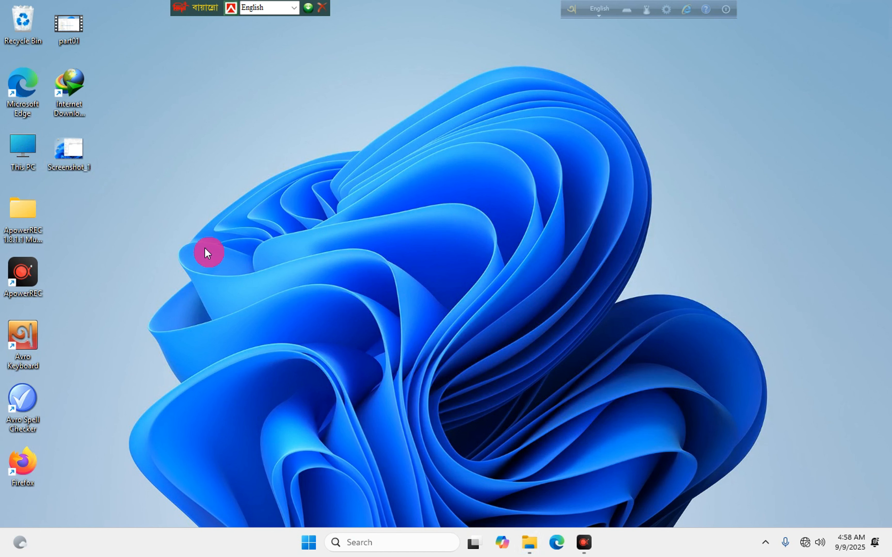
right_click(70, 137)
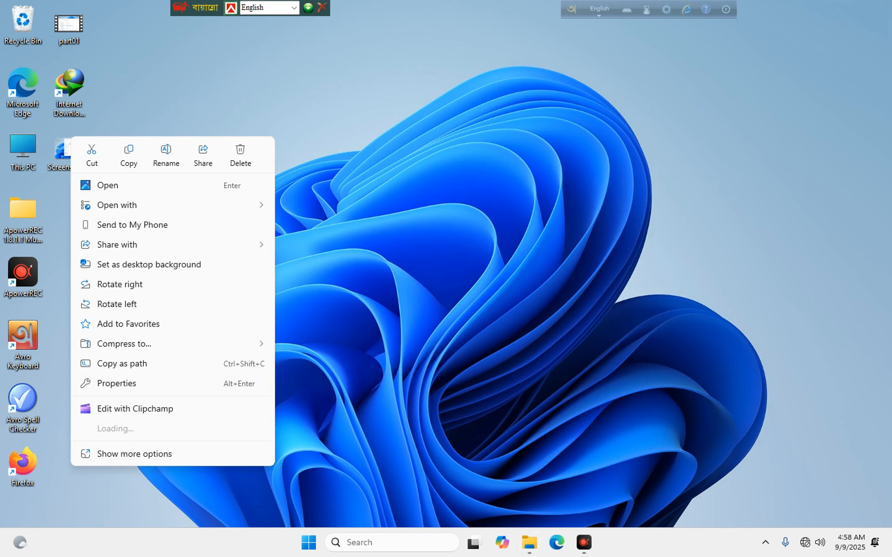
left_click(238, 153)
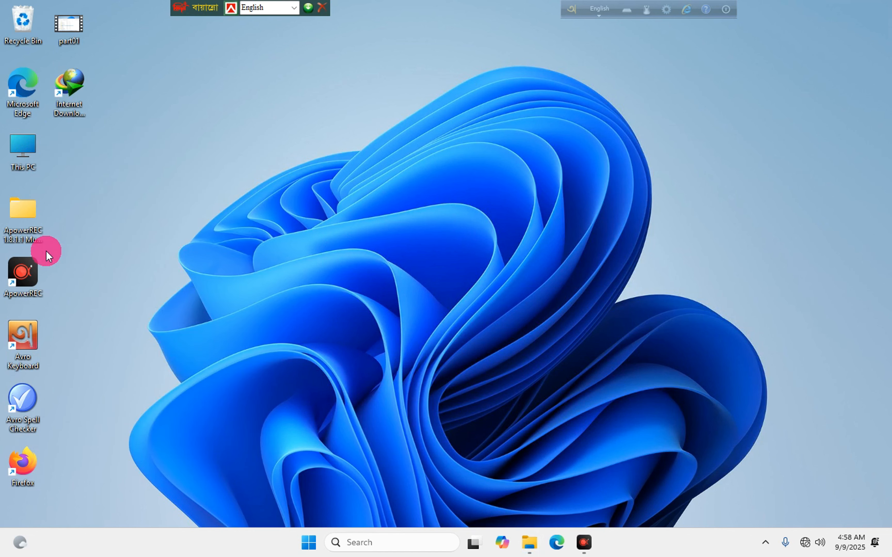
left_click(27, 221)
right_click(70, 210)
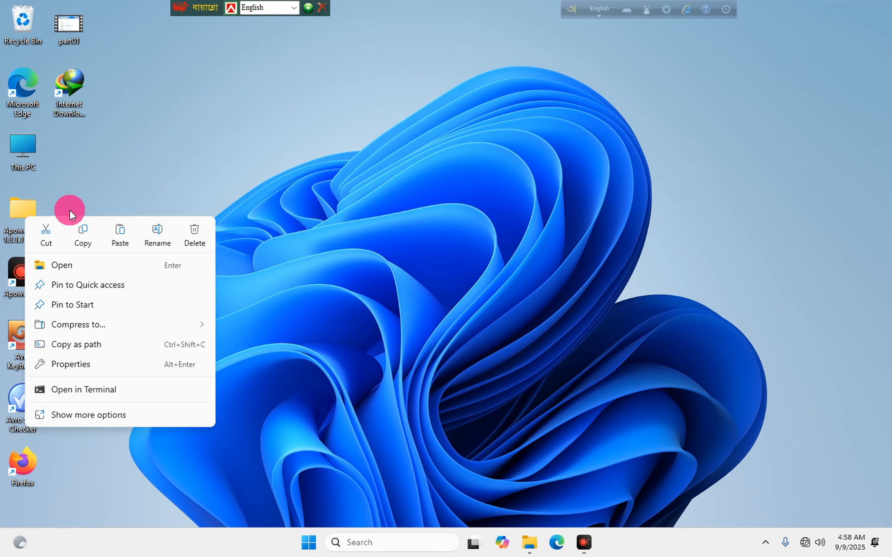
left_click(192, 232)
left_click_drag(18, 271, 34, 224)
Delete the Avro Keyboard and Avro Spell Checker shortcuts, moving Firefox and IDM up.
right_click(25, 334)
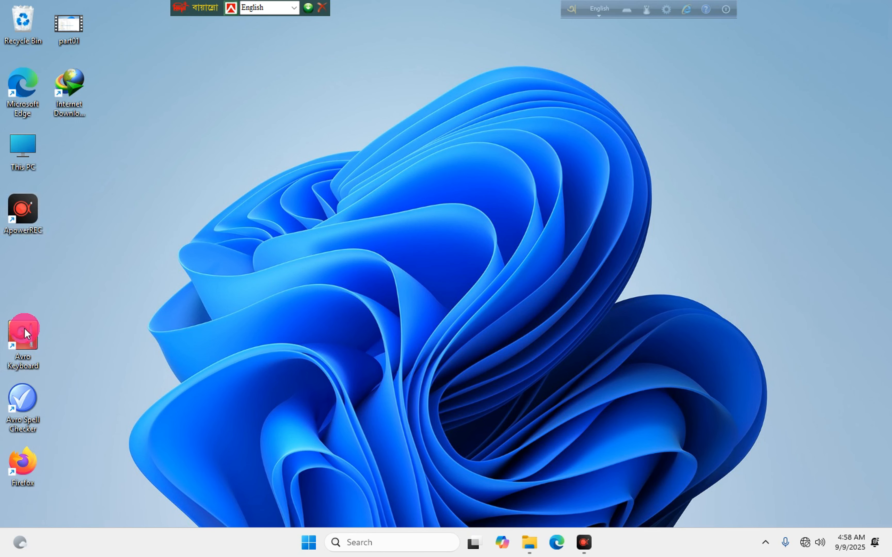
left_click(223, 343)
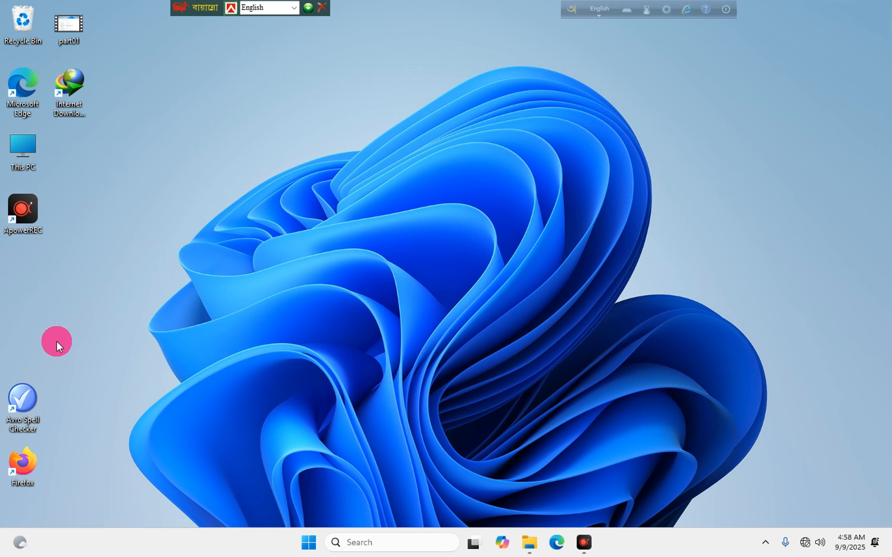
left_click_drag(56, 341, 17, 413)
right_click(18, 413)
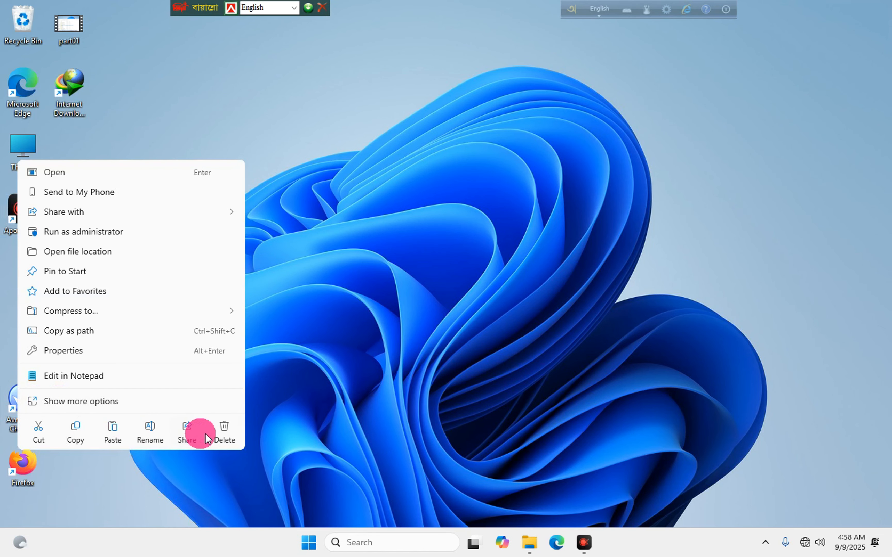
left_click(224, 428)
left_click(17, 467)
left_click_drag(17, 466, 32, 276)
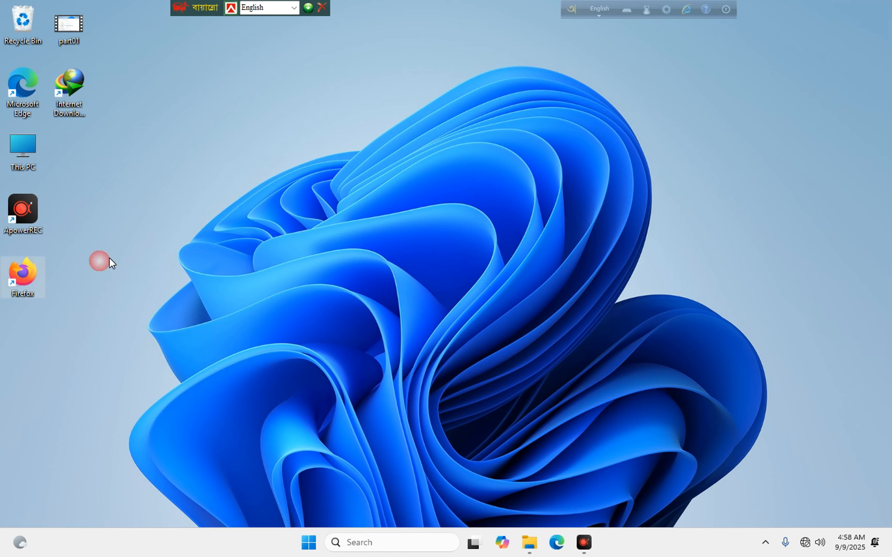
right_click(243, 207)
left_click(115, 552)
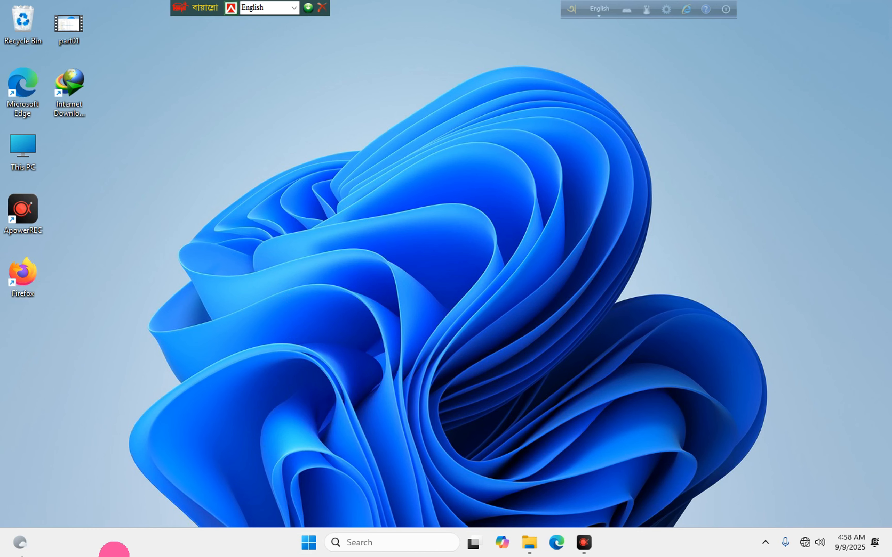
left_click_drag(78, 77, 25, 335)
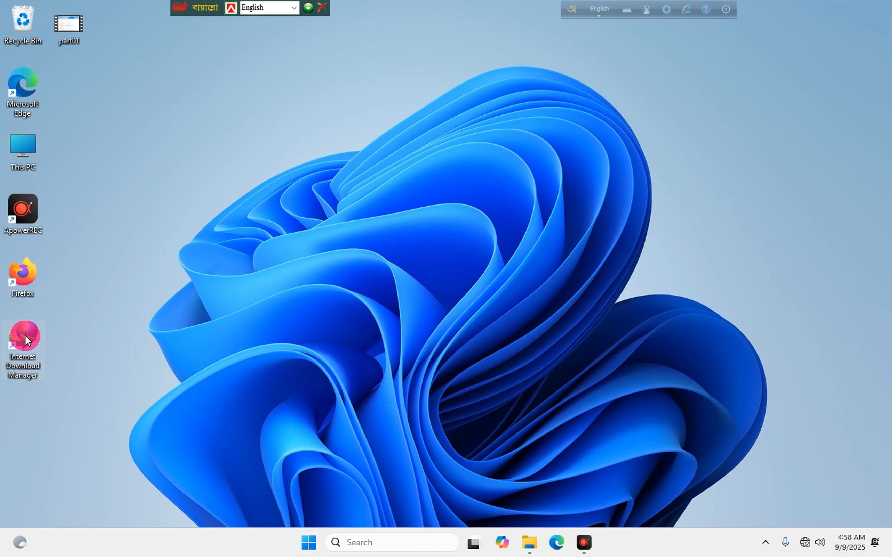
Delete the Edge shortcut and stack This PC, ApowerREC, Firefox and IDM under Recycle Bin.
right_click(29, 80)
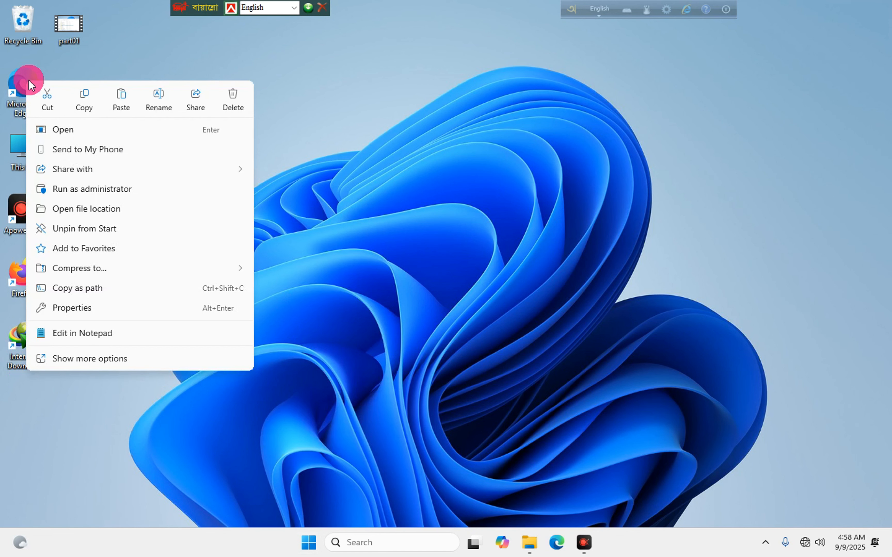
left_click(231, 97)
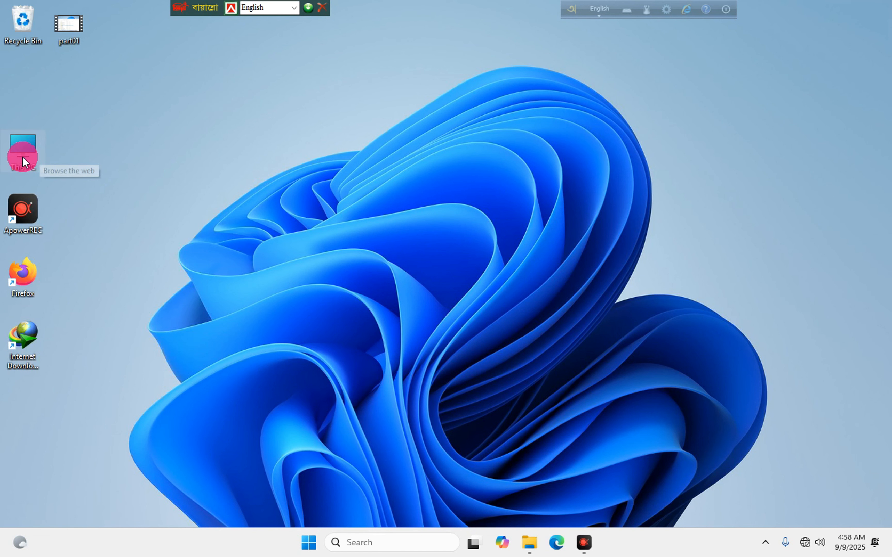
left_click_drag(23, 147, 23, 82)
left_click_drag(24, 208, 31, 150)
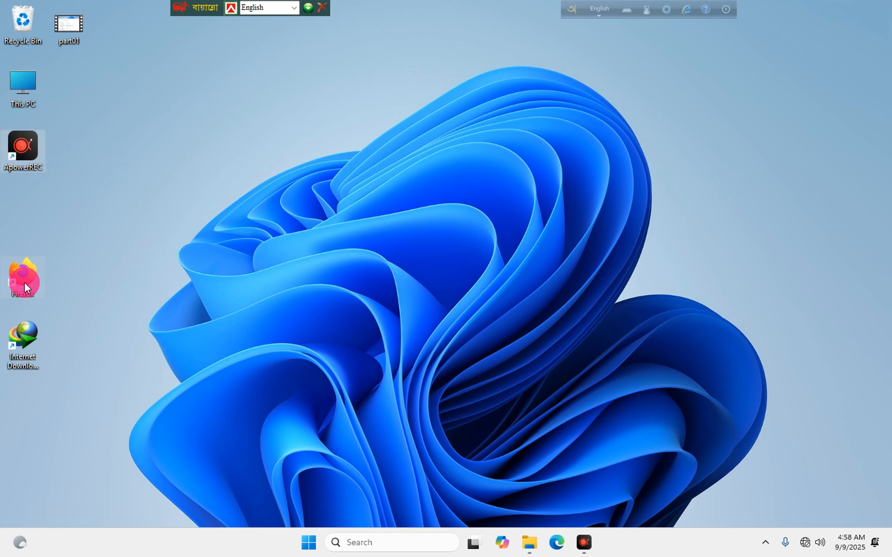
left_click_drag(18, 201, 22, 211)
left_click_drag(24, 328, 19, 266)
Refresh the desktop and move the Bangla keyboard bar further right.
right_click(226, 162)
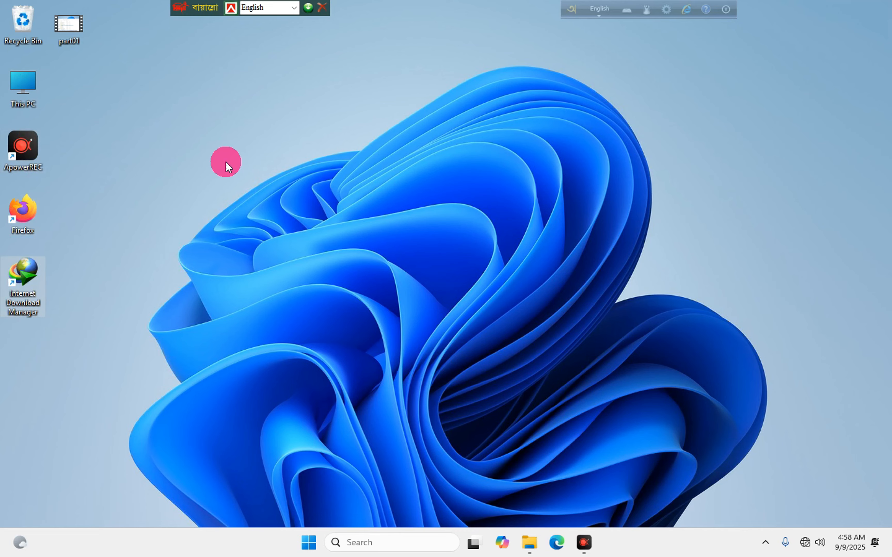
left_click(262, 250)
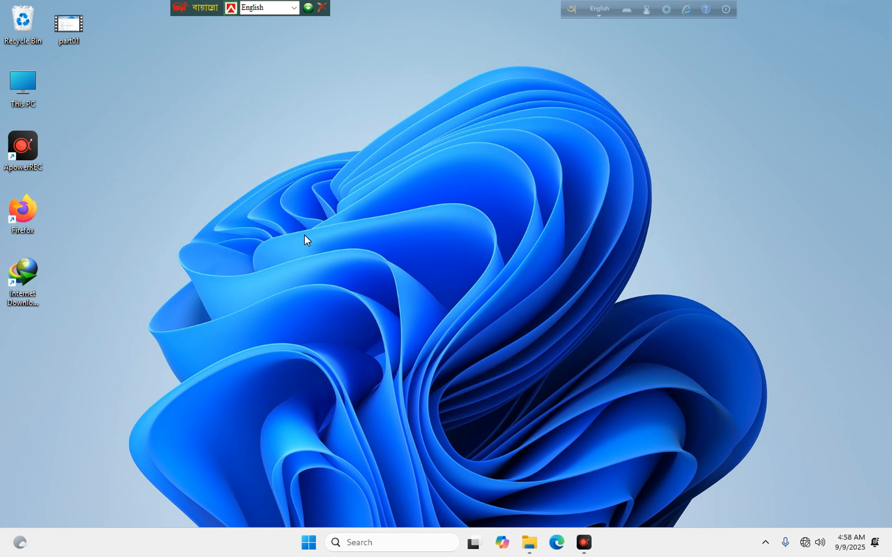
right_click(530, 151)
right_click(543, 157)
left_click(580, 224)
left_click_drag(196, 7, 317, 22)
right_click(298, 136)
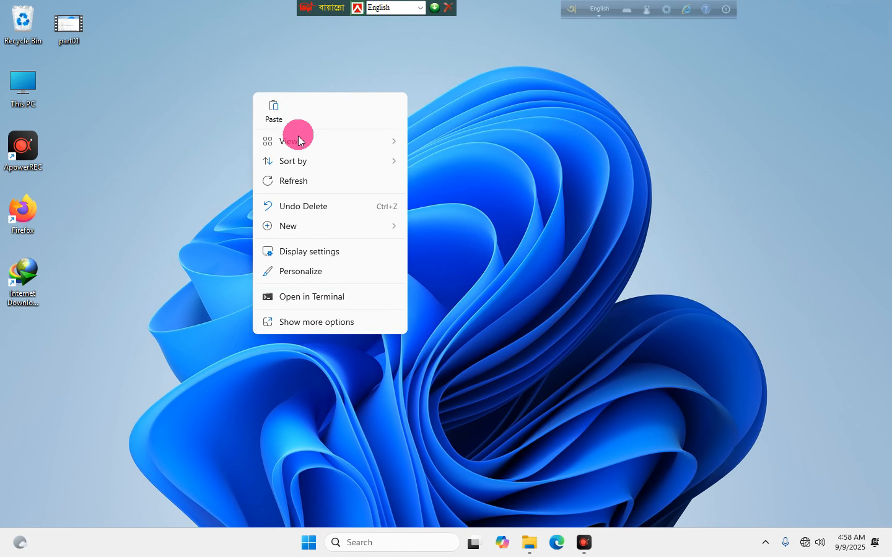
left_click(293, 181)
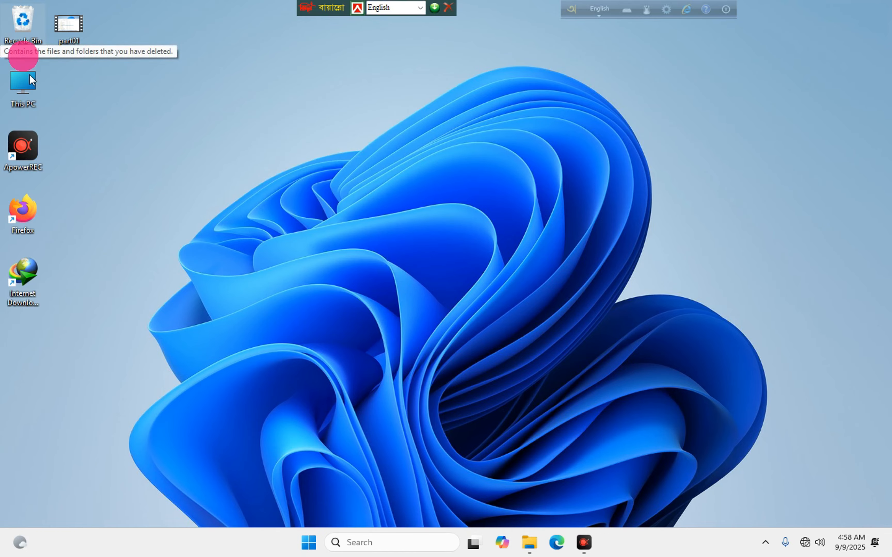
Copy the Adobe Reader 9 folder from the D: pendrive to the desktop and select the copy.
double_click(23, 88)
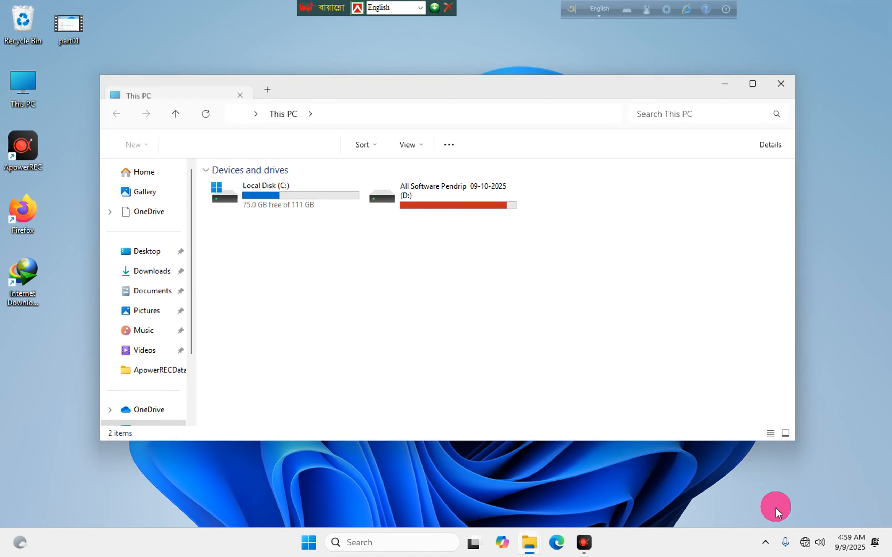
left_click(765, 543)
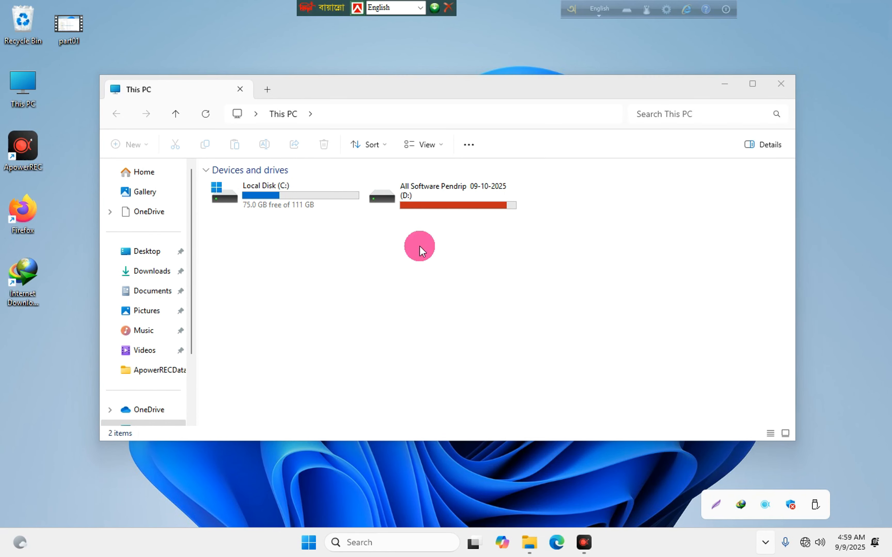
double_click(424, 199)
left_click_drag(359, 84, 506, 94)
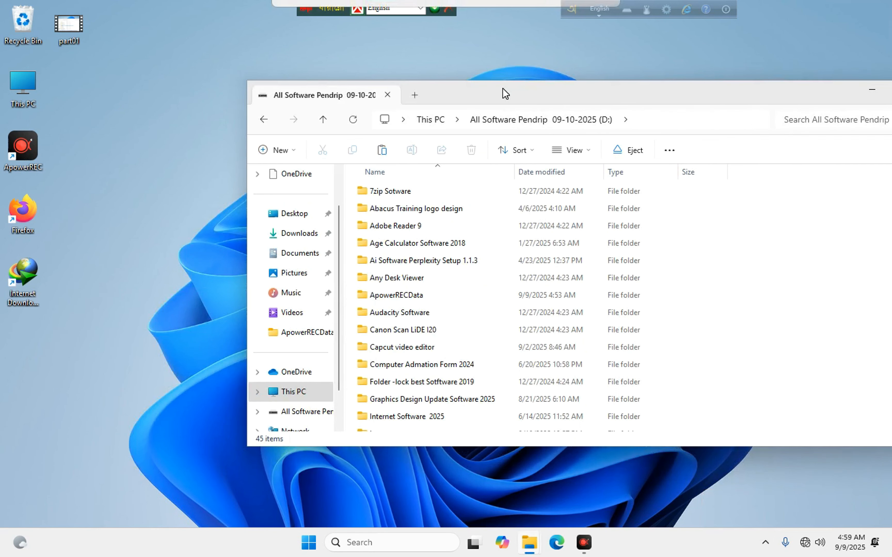
left_click(405, 227)
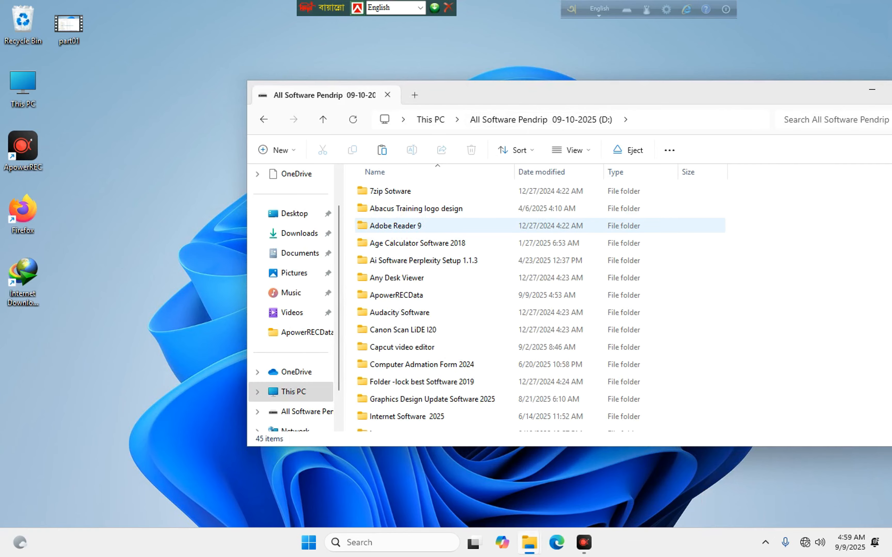
left_click_drag(395, 226, 23, 89)
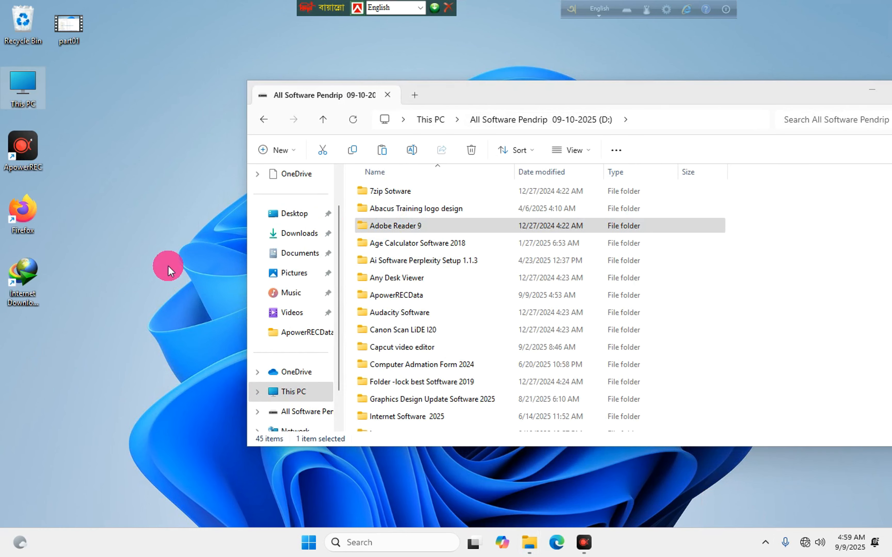
left_click_drag(168, 266, 168, 265)
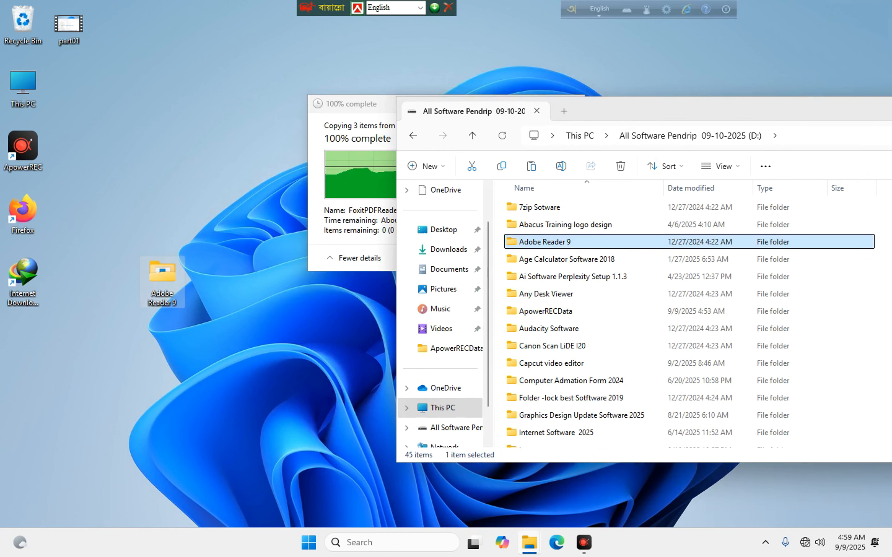
left_click(152, 277)
Launch the AdbeRdr90_en_US installer from the copied Adobe Reader 9 folder and arrange its windows.
double_click(165, 263)
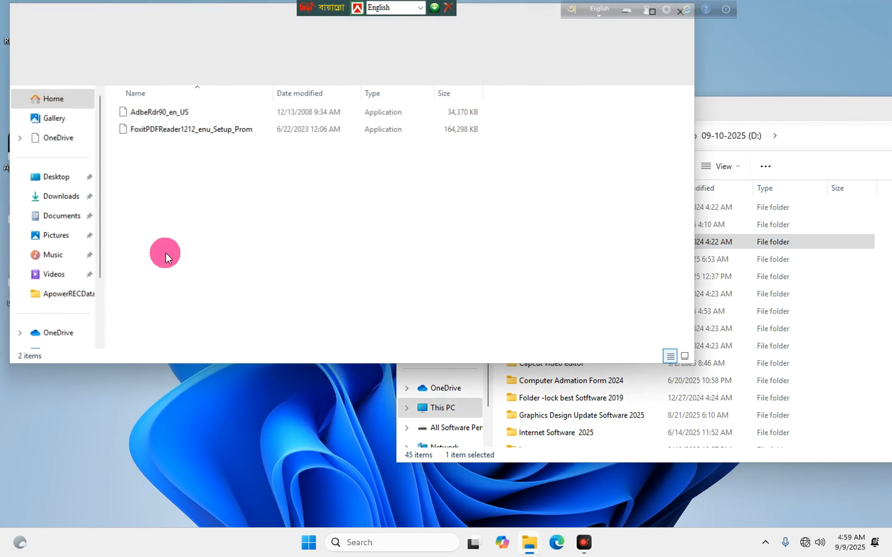
left_click(159, 111)
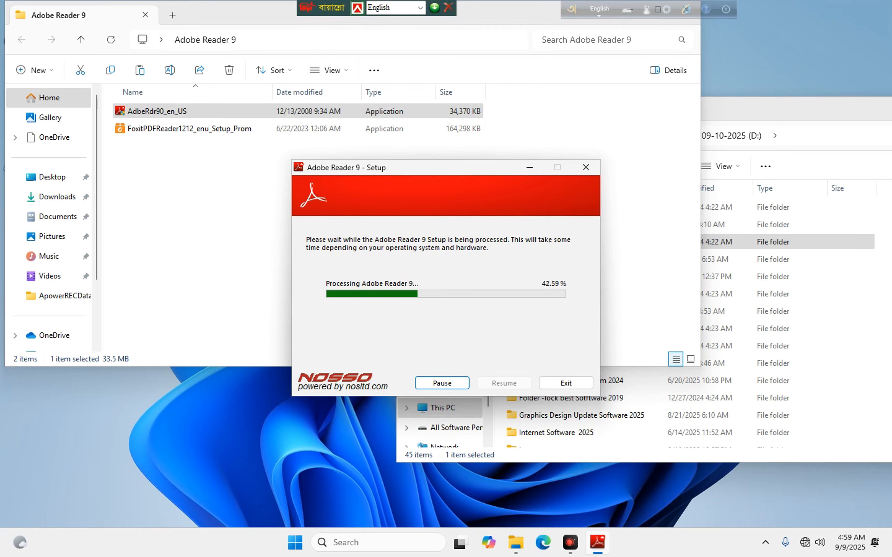
left_click_drag(247, 16, 260, 269)
left_click_drag(359, 163, 248, 81)
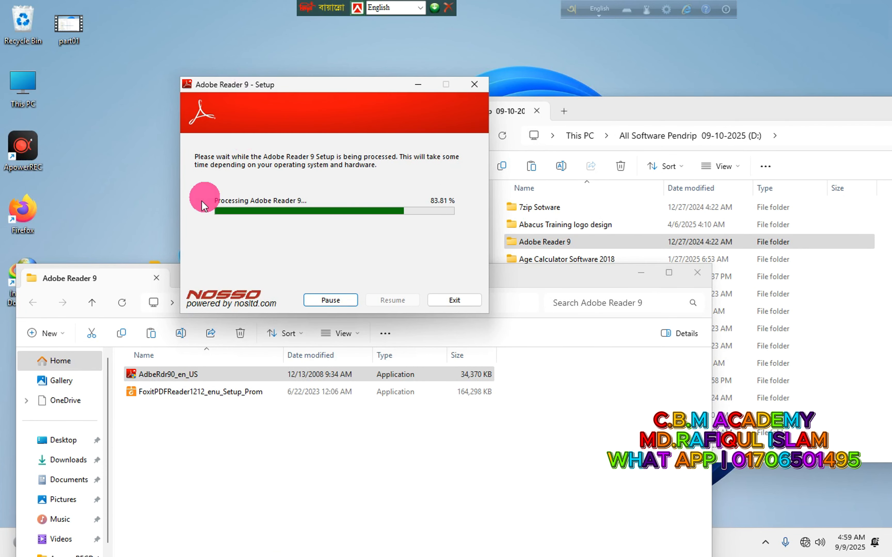
Accept the default C:\Program Files (x86)\Adobe\Reader 9.0\ destination and start the installation.
left_click(587, 283)
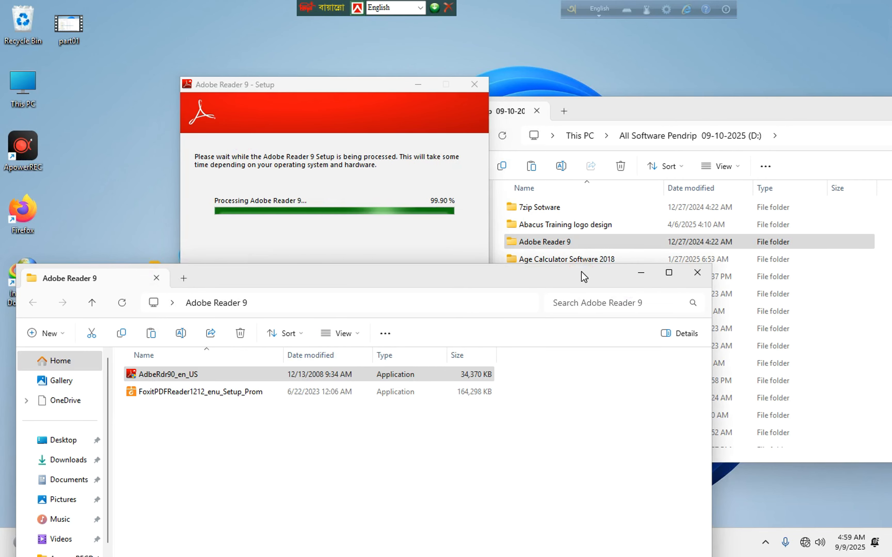
left_click(395, 140)
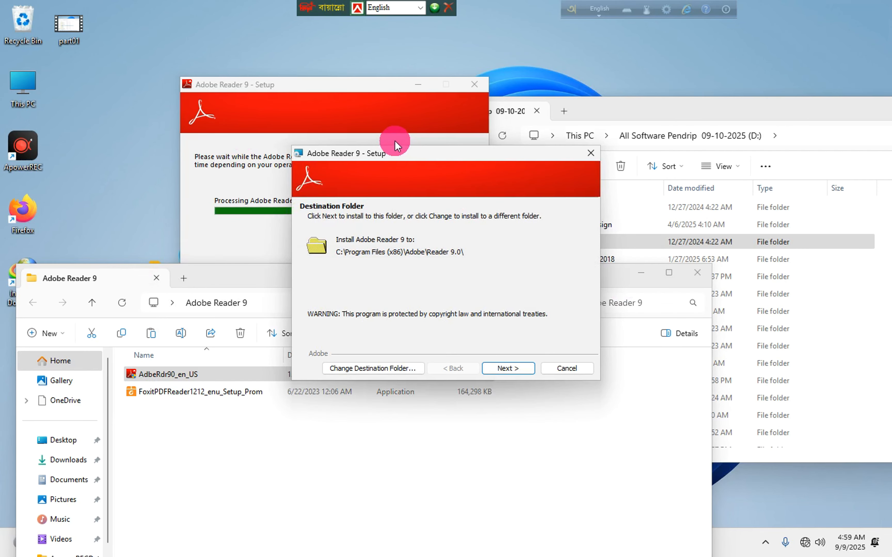
left_click(508, 363)
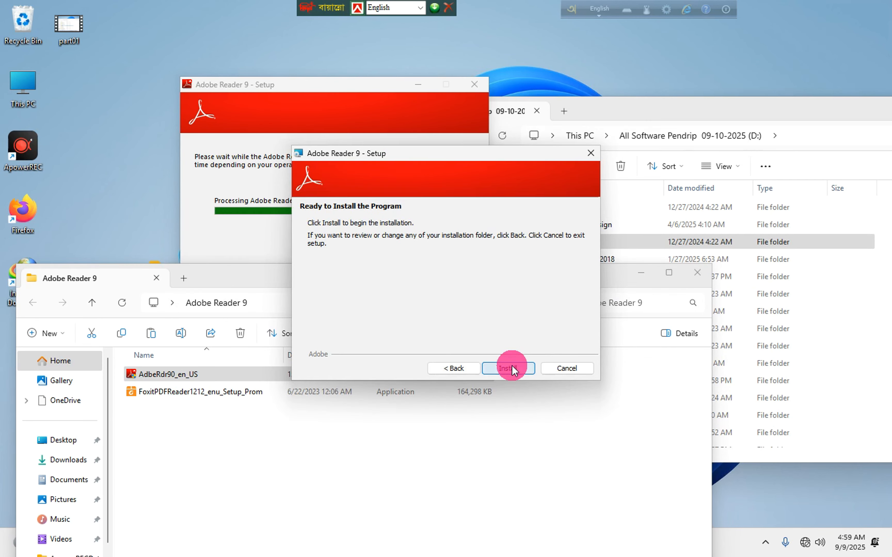
left_click(511, 365)
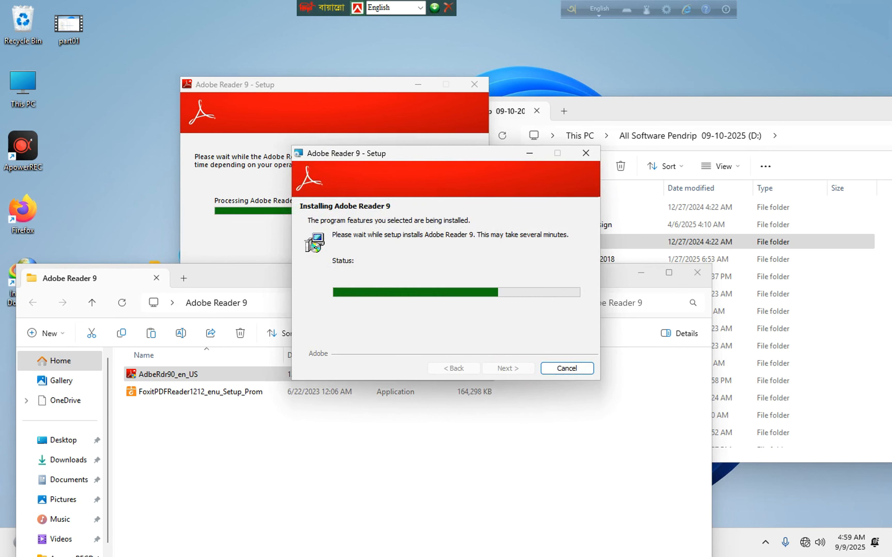
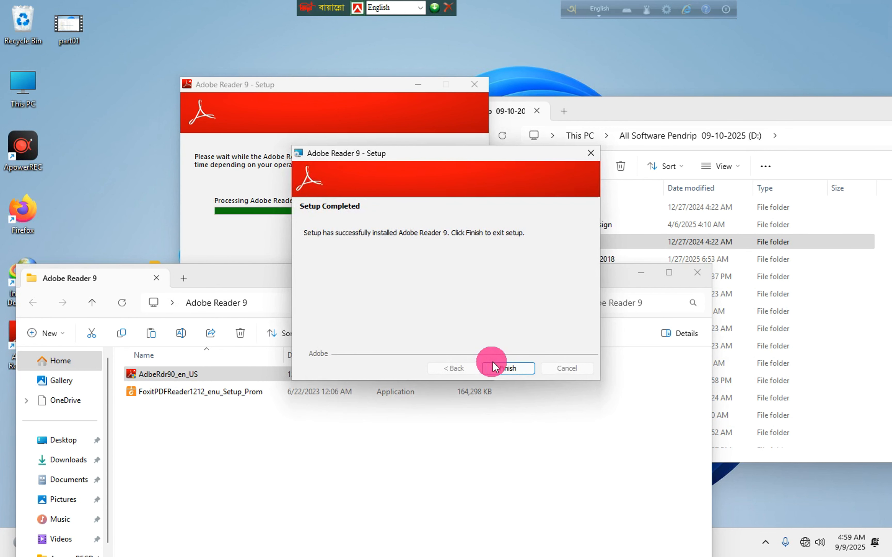
Finish the Adobe Reader 9 setup, refresh the desktop, and close the Adobe Reader 9 folder window.
left_click(508, 368)
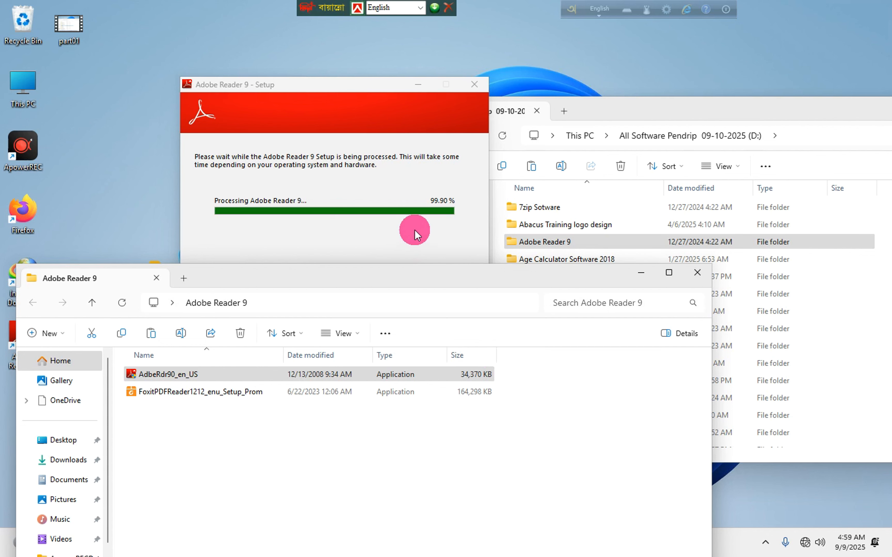
right_click(105, 107)
left_click(149, 190)
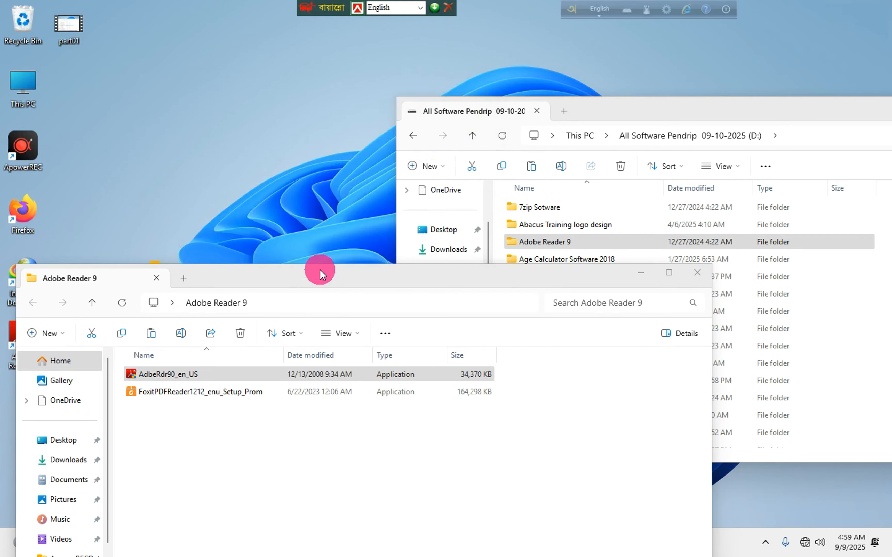
left_click_drag(320, 270, 346, 105)
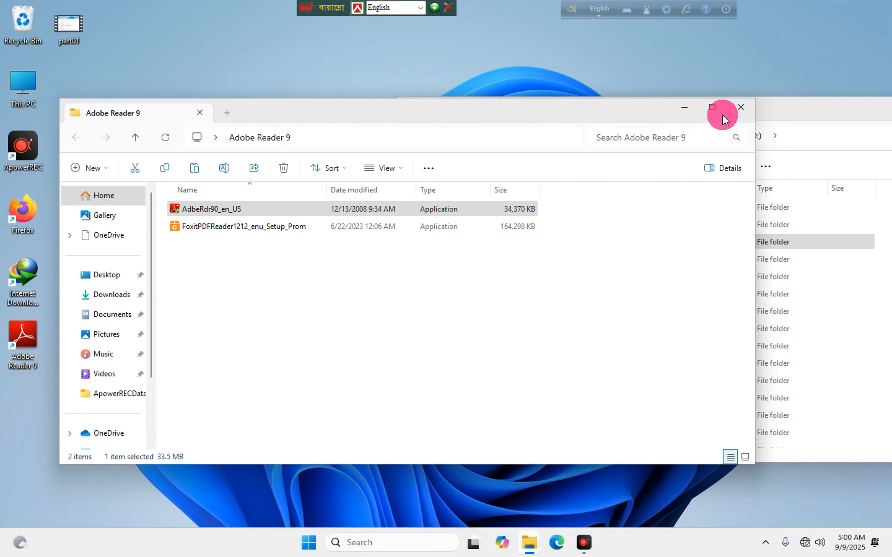
left_click(740, 107)
Delete the copied Adobe Reader 9 folder from the desktop and refresh the desktop.
left_click_drag(163, 277, 208, 90)
right_click(213, 94)
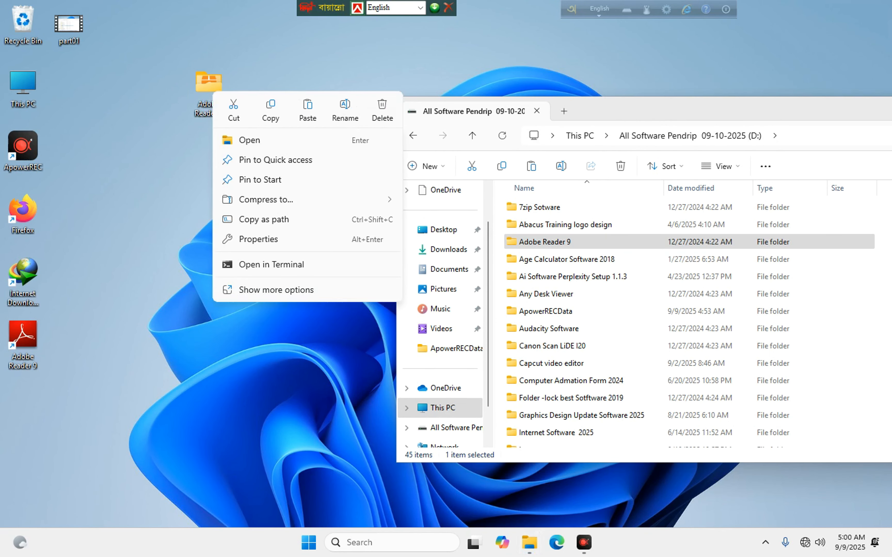
left_click(382, 111)
left_click(199, 140)
right_click(178, 121)
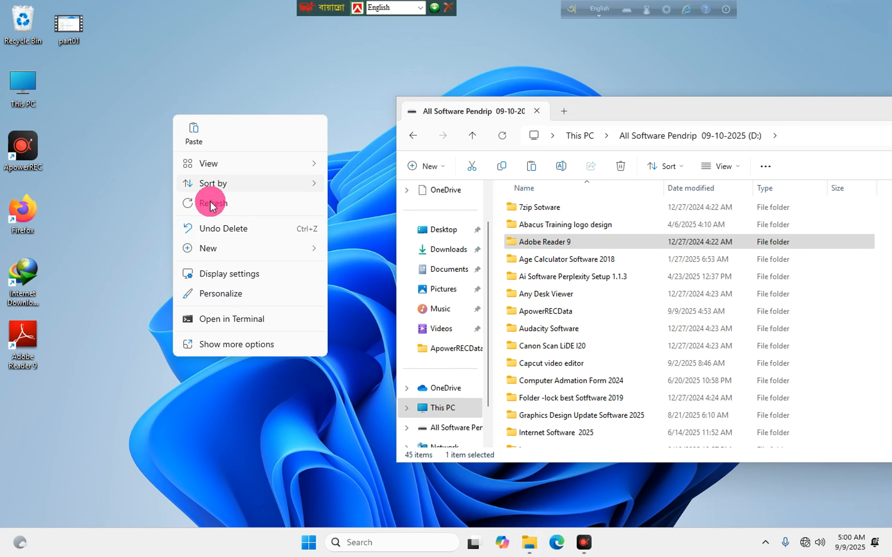
right_click(170, 131)
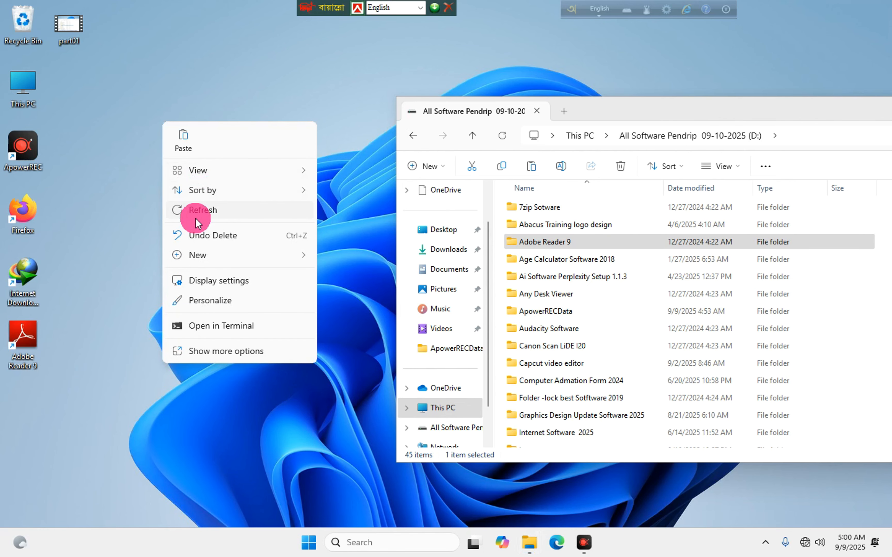
left_click(195, 213)
left_click_drag(752, 108, 647, 77)
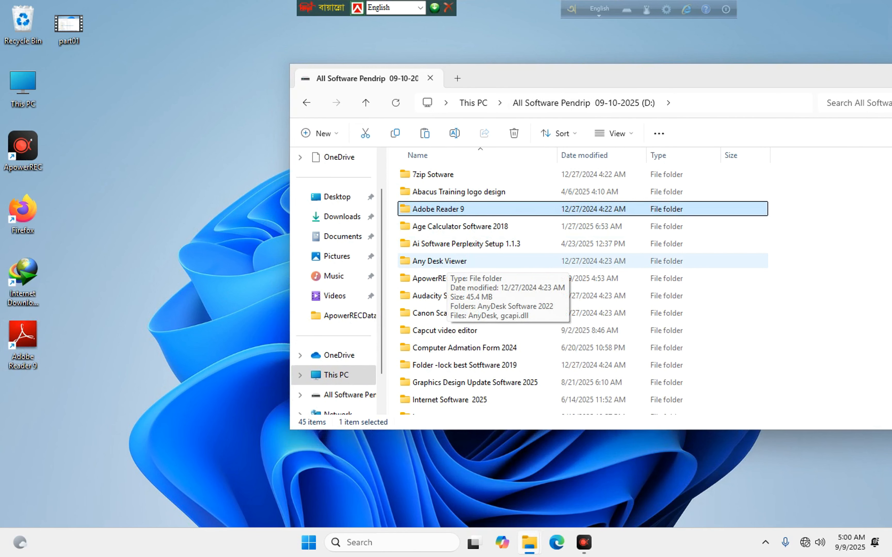
Copy the Any Desk Viewer folder to the desktop and launch AnyDesk from it.
left_click_drag(449, 265, 170, 289)
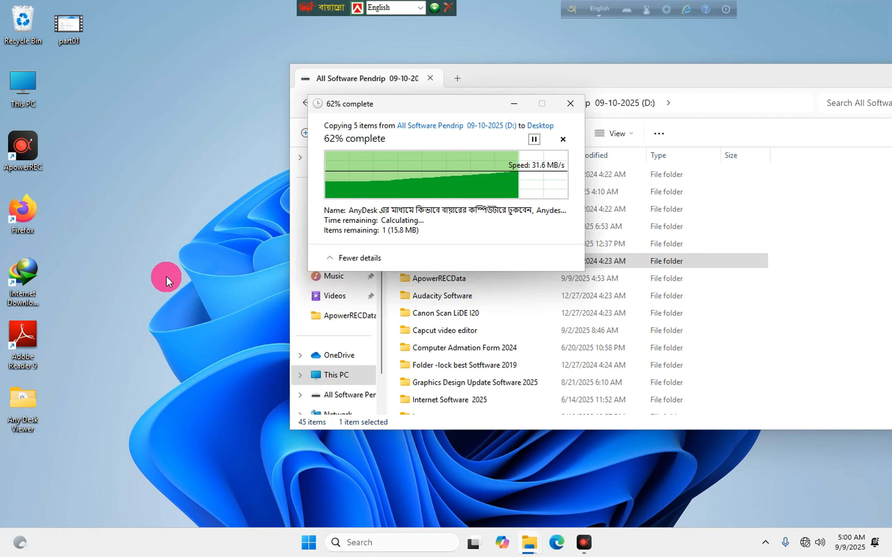
double_click(161, 280)
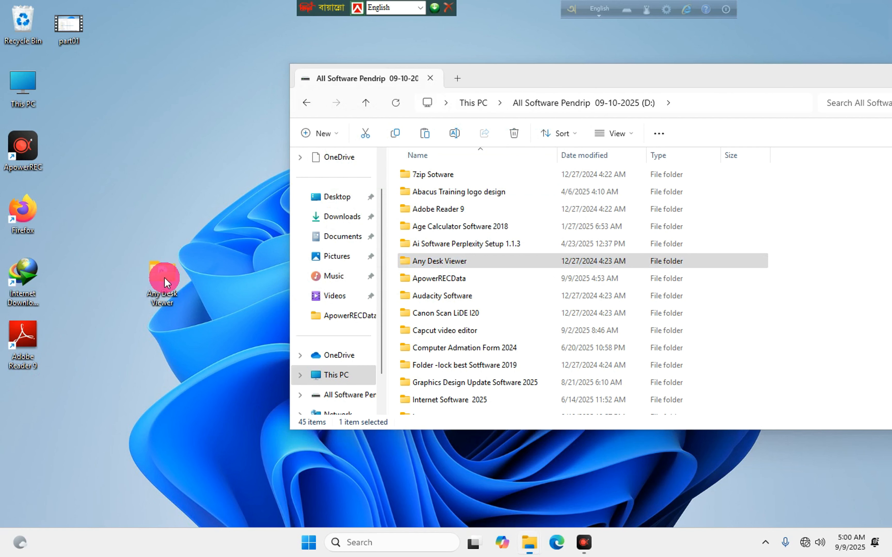
left_click(144, 129)
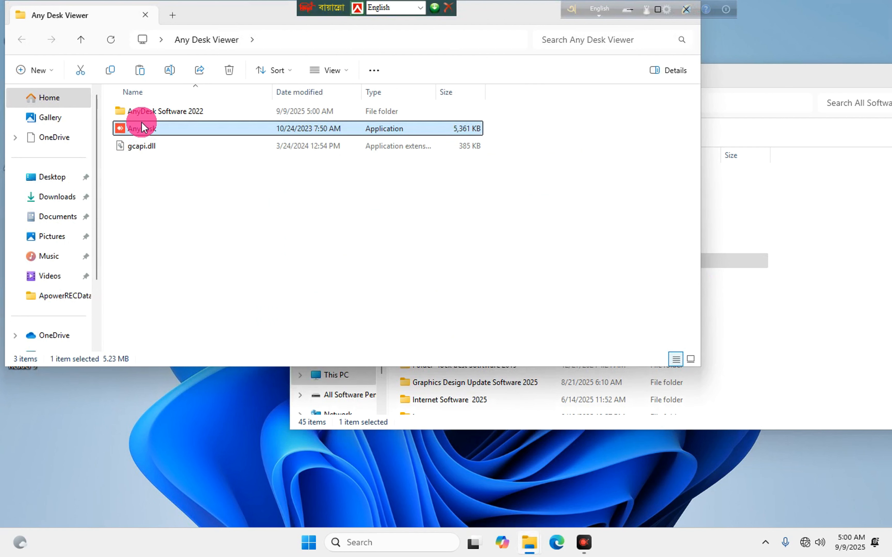
double_click(142, 126)
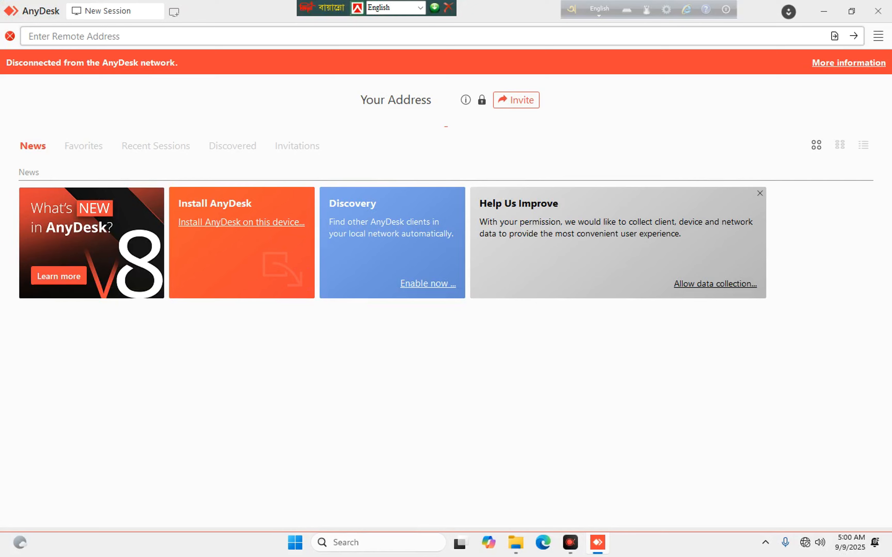
Install AnyDesk with its AnyDesk Printers driver, then close the AnyDesk and Any Desk Viewer windows.
left_click(253, 246)
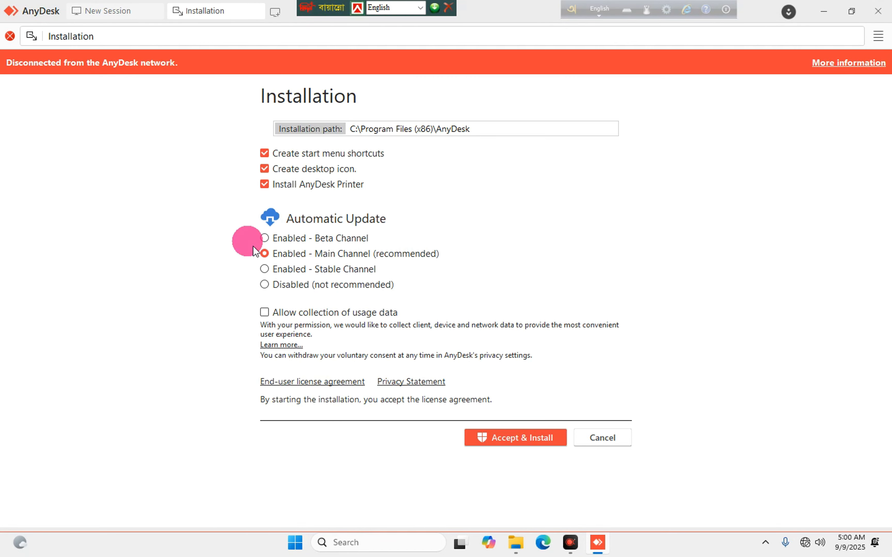
left_click(493, 438)
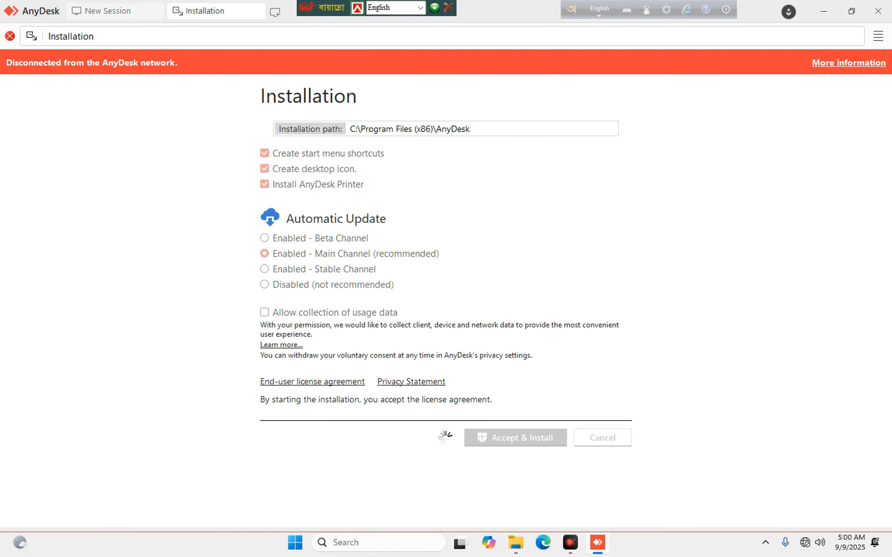
left_click(331, 276)
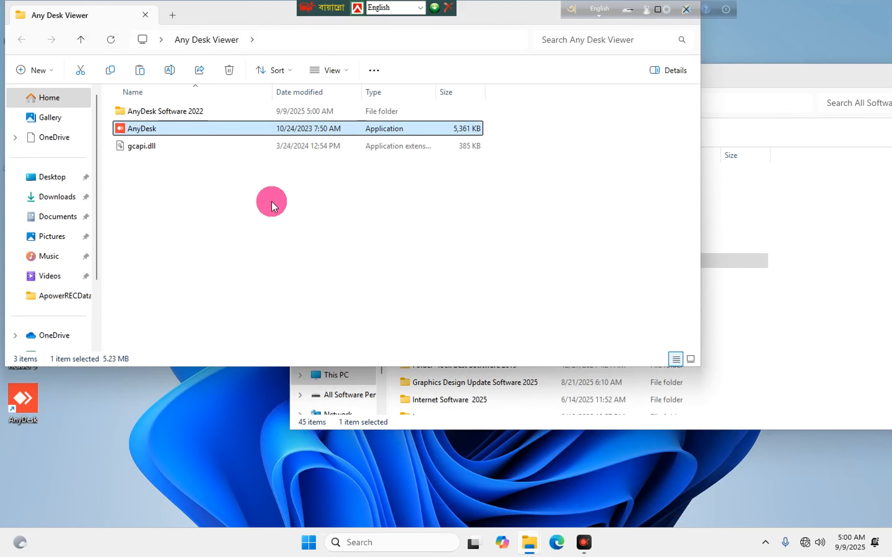
left_click_drag(189, 9, 219, 124)
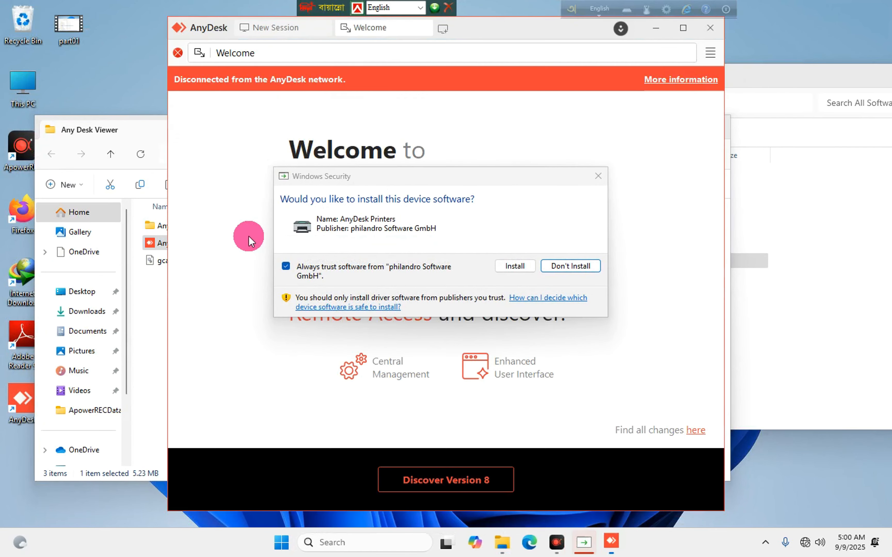
left_click(519, 266)
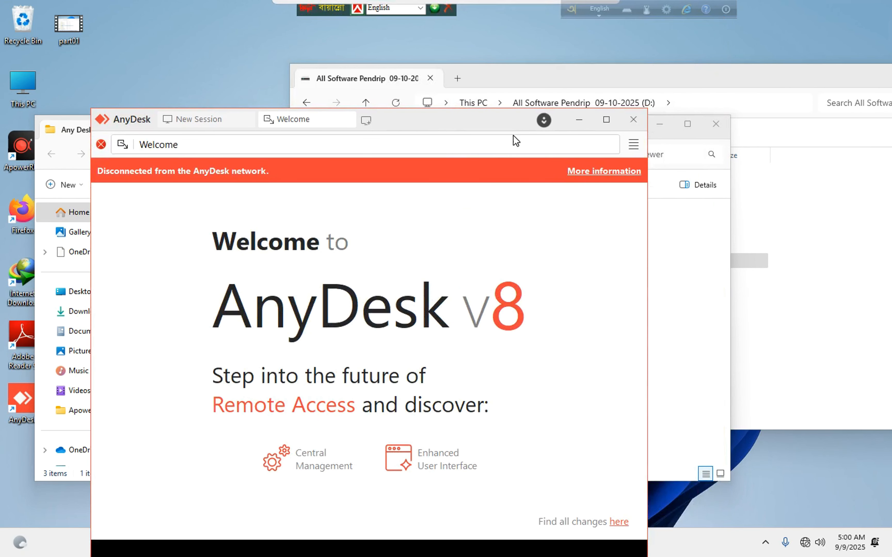
left_click(640, 127)
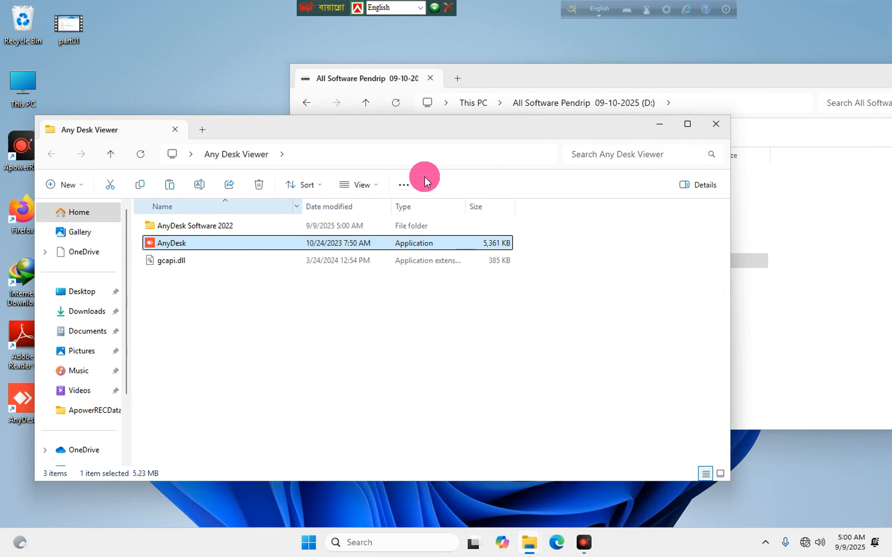
left_click(720, 127)
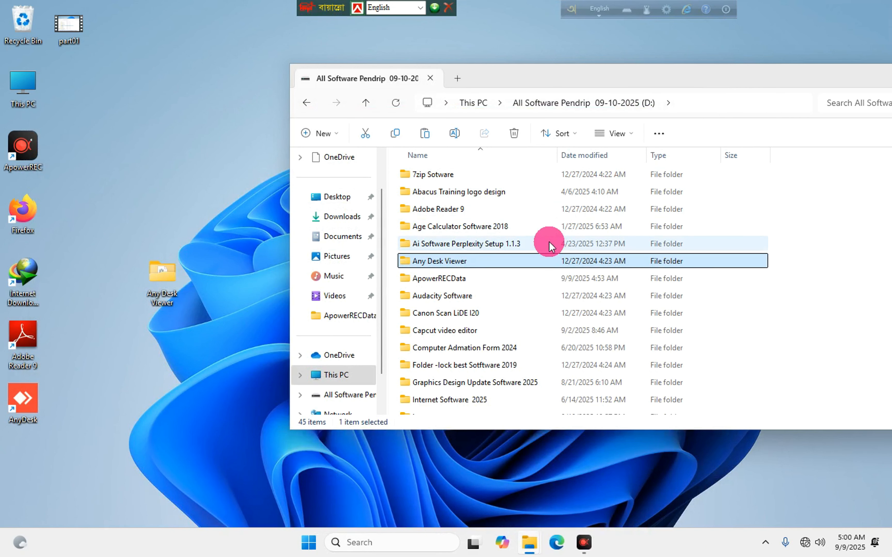
Delete the Any Desk Viewer folder from the desktop and refresh the desktop.
right_click(172, 276)
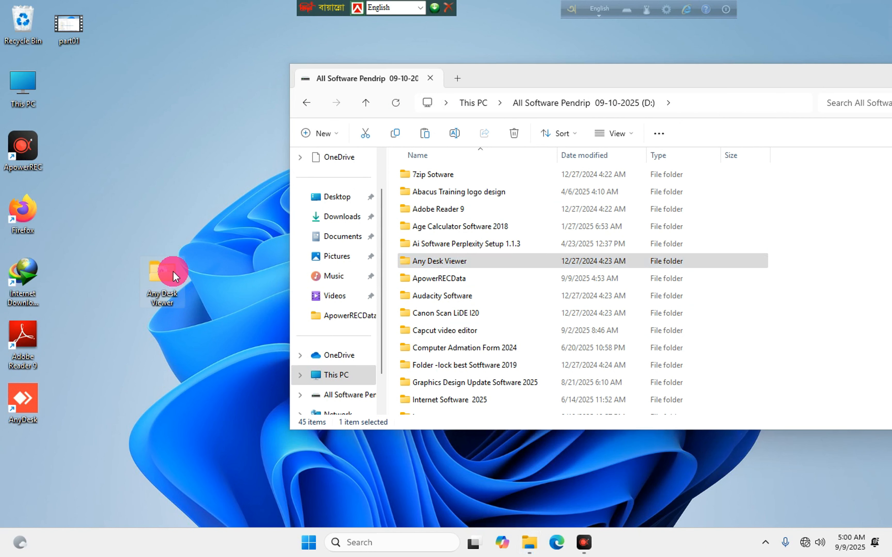
left_click(338, 295)
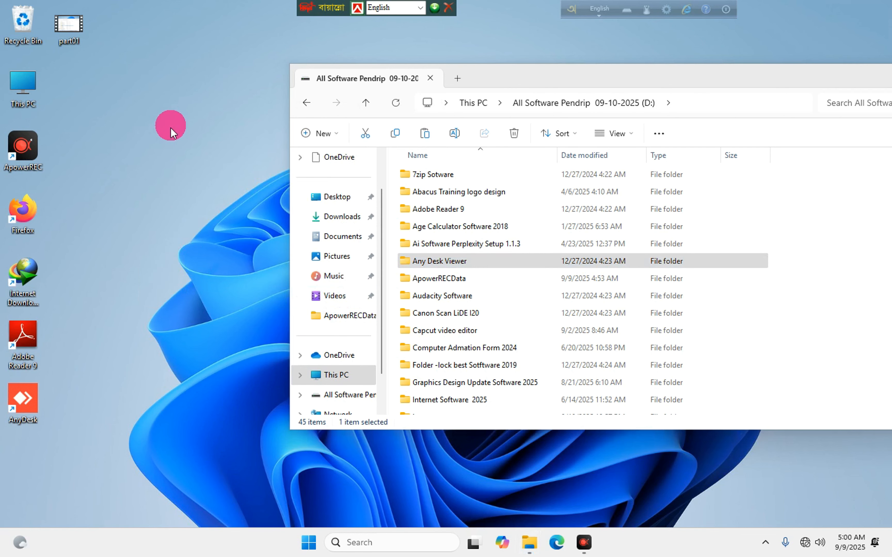
right_click(171, 125)
left_click(197, 220)
left_click(144, 121)
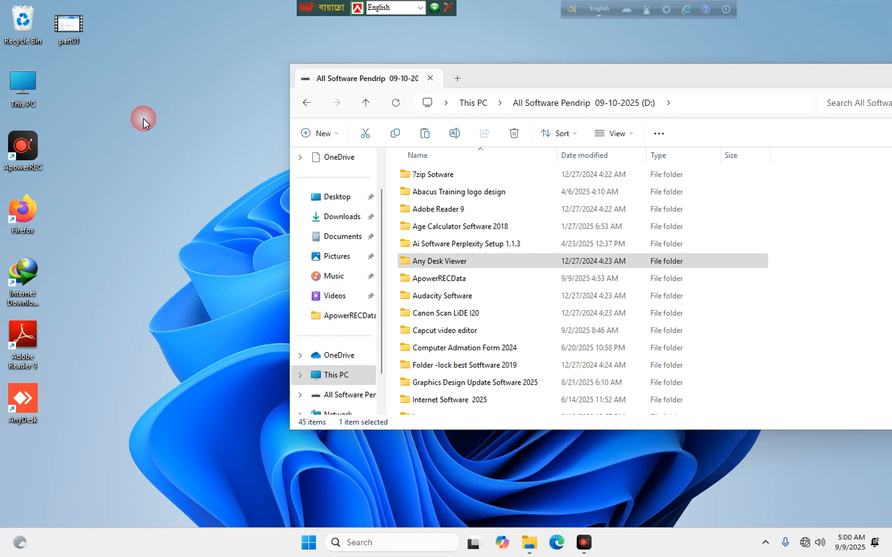
right_click(159, 123)
left_click(179, 199)
left_click(183, 204)
left_click(170, 150)
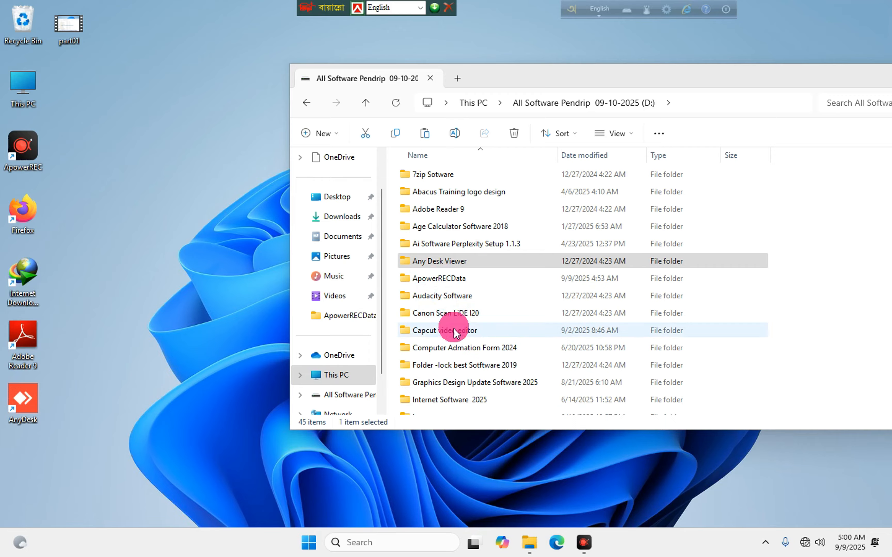
Browse drive D:, briefly checking Capcut video editor, down to Player Software 2018.
scroll(436, 341, "down", 2)
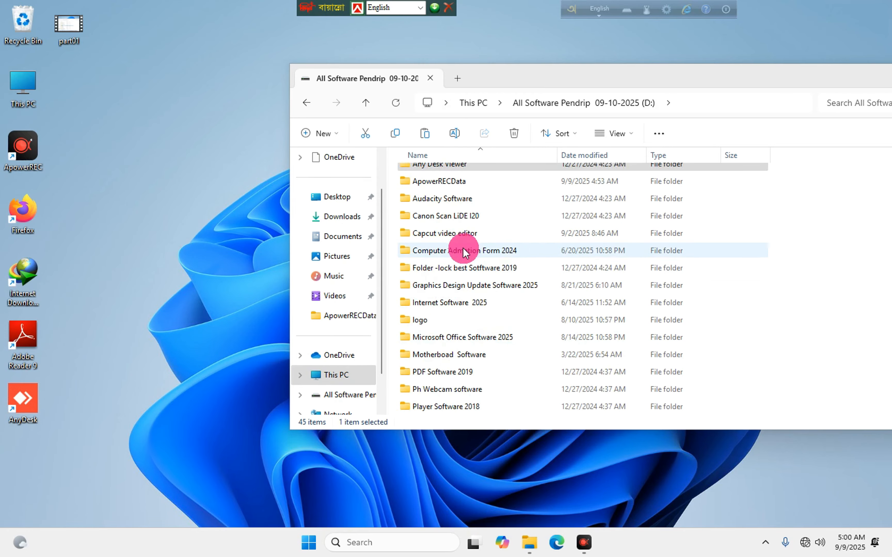
double_click(451, 235)
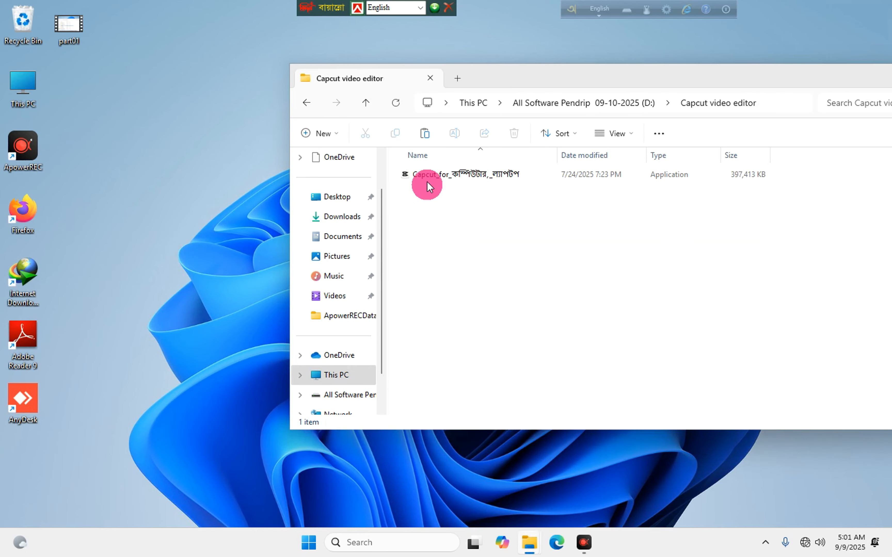
left_click(306, 103)
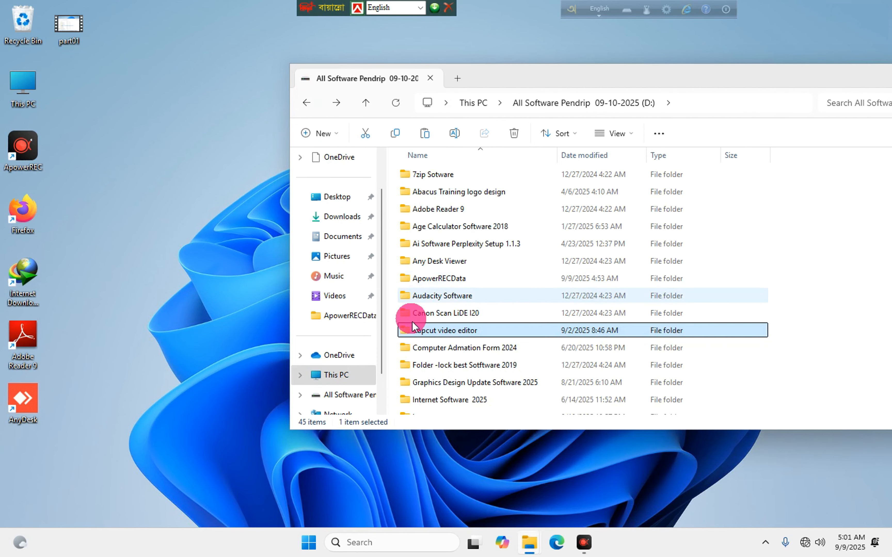
scroll(430, 341, "down", 2)
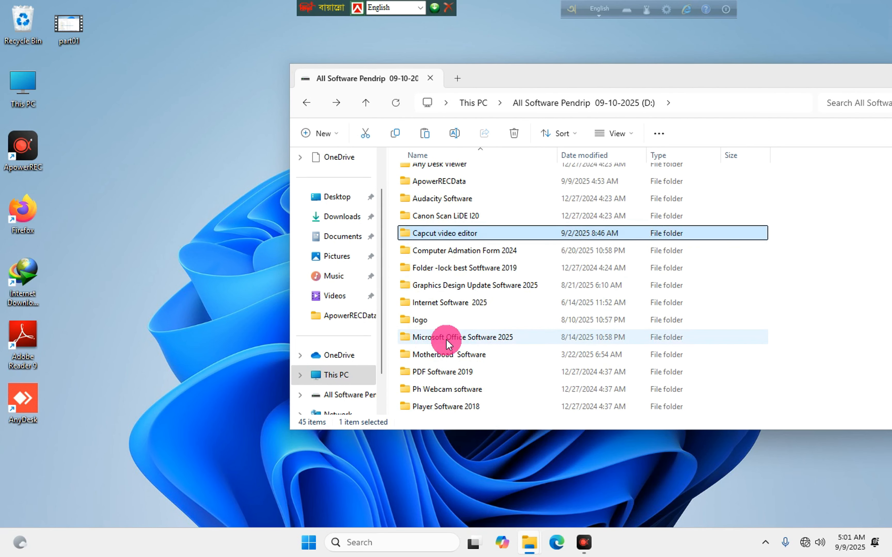
scroll(466, 337, "down", 2)
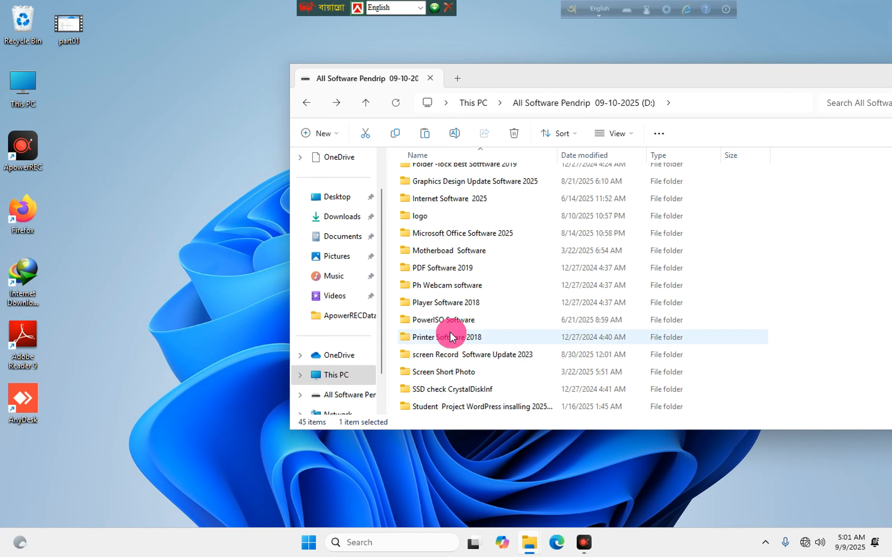
Copy the Player Software 2018 folder onto the desktop and position its icon.
double_click(440, 304)
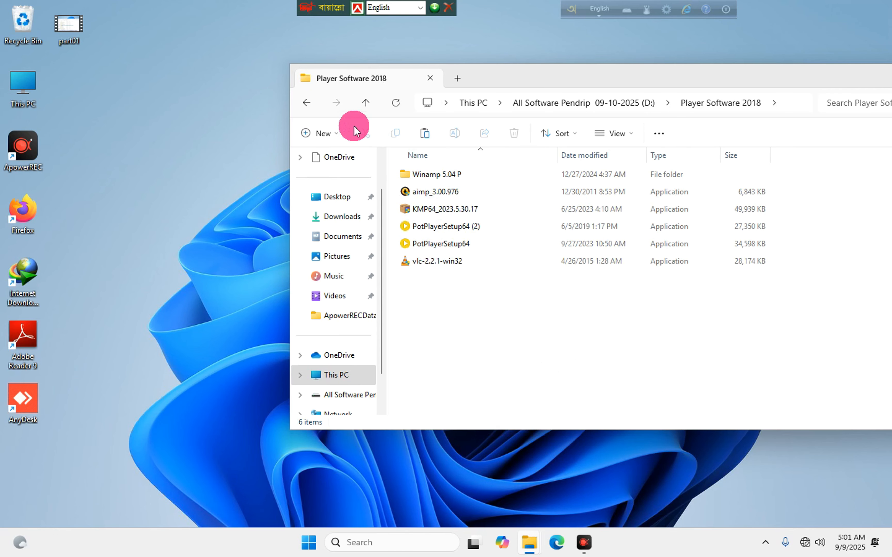
left_click(307, 102)
left_click_drag(442, 406, 346, 395)
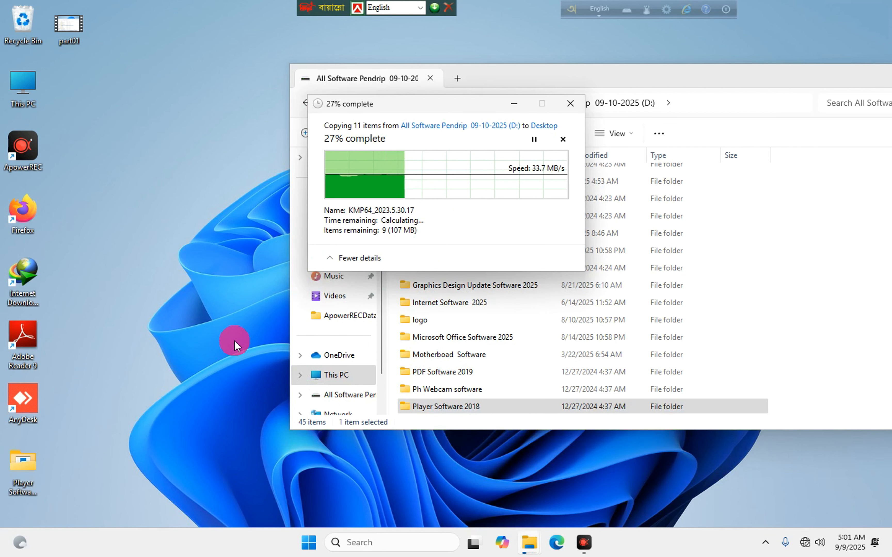
left_click(24, 463)
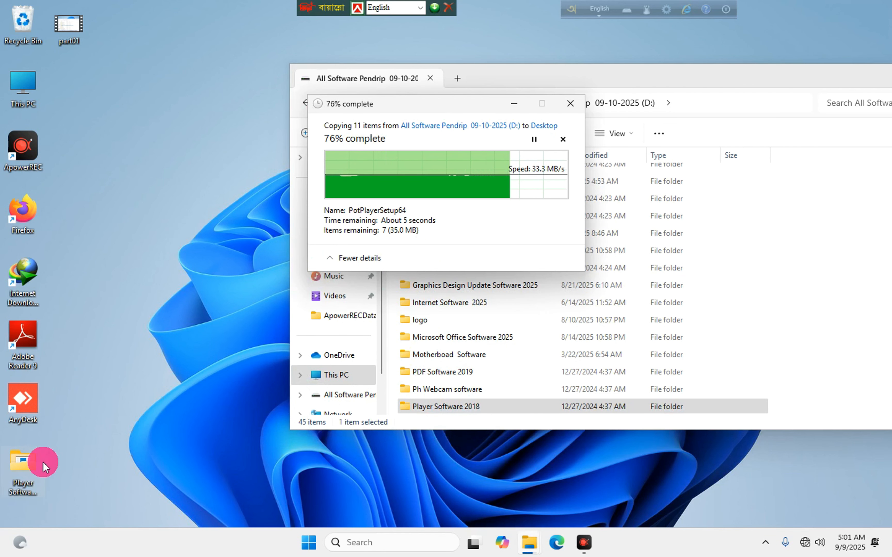
left_click_drag(43, 469, 195, 352)
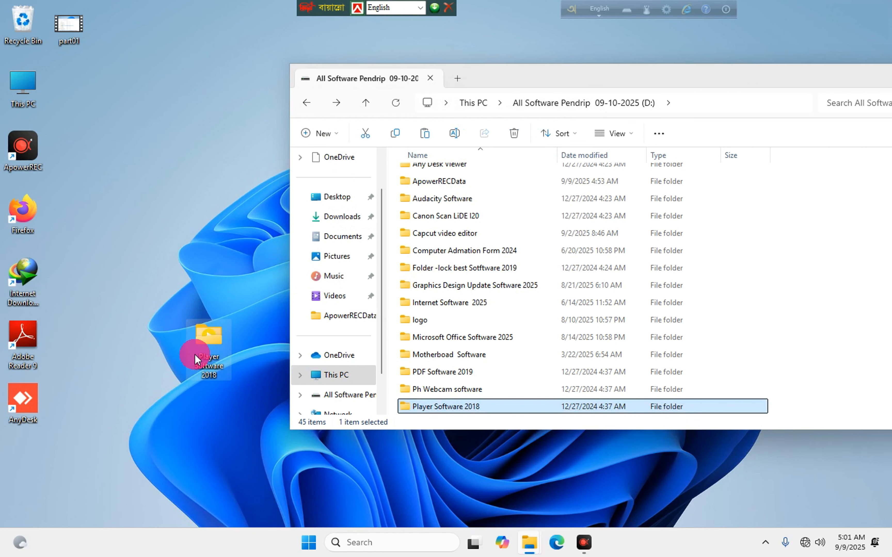
left_click_drag(154, 214, 150, 154)
Open the desktop Player Software 2018 copy and run the vlc-2.2.1-win32 installer.
double_click(163, 155)
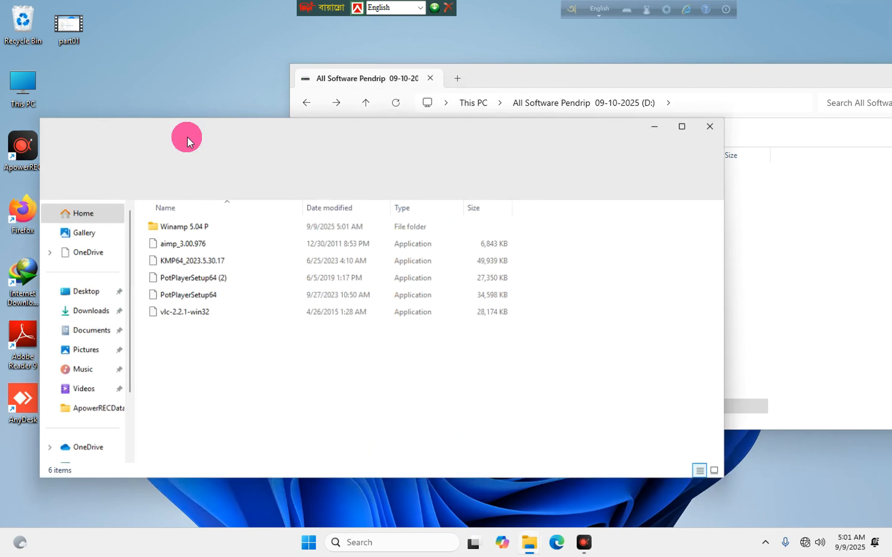
left_click(190, 313)
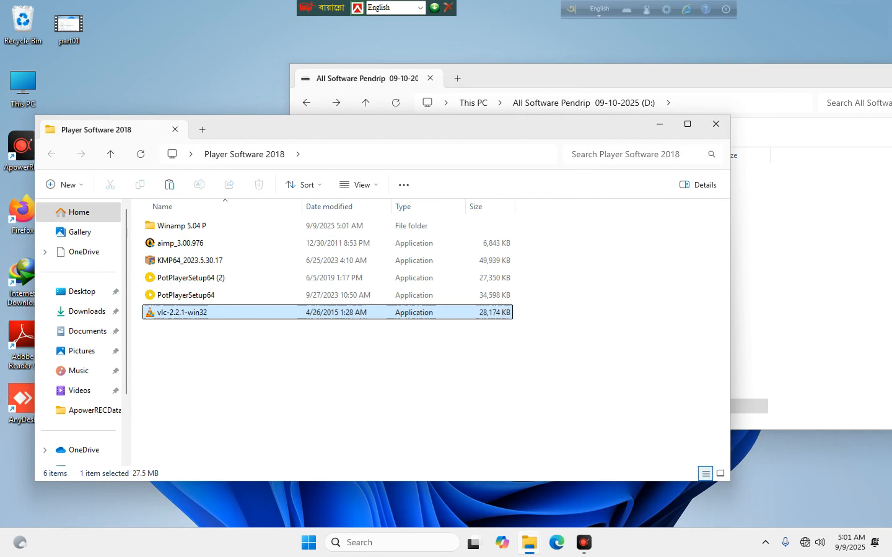
double_click(184, 306)
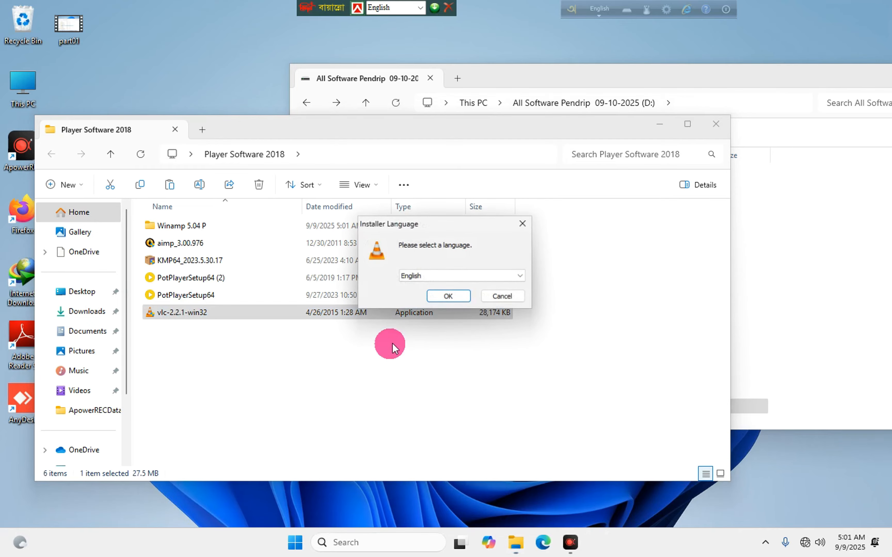
Install VLC media player 2.2.1 in English with default settings and launch it.
left_click(444, 295)
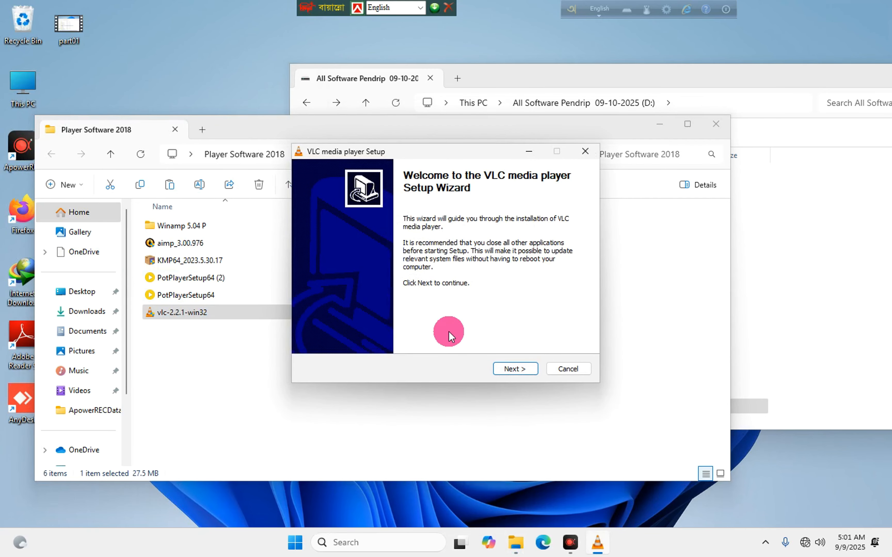
left_click(515, 369)
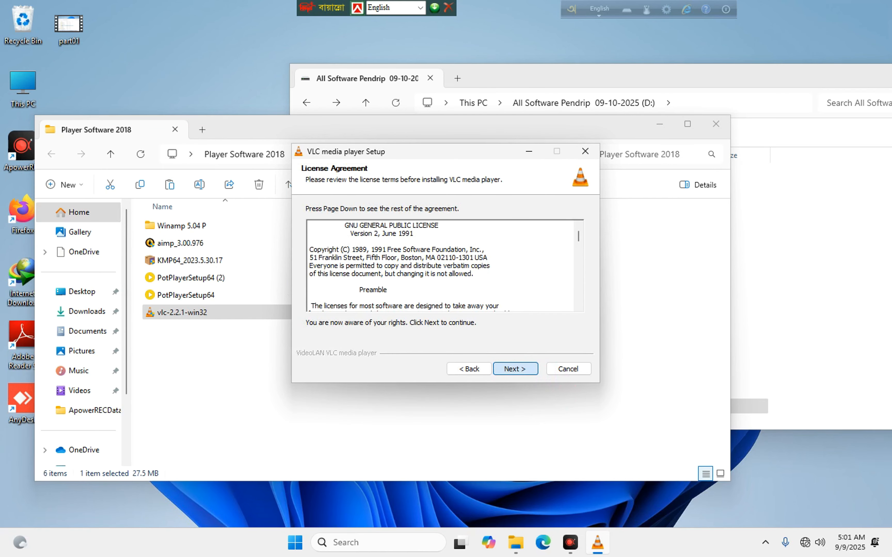
left_click(515, 368)
left_click(515, 369)
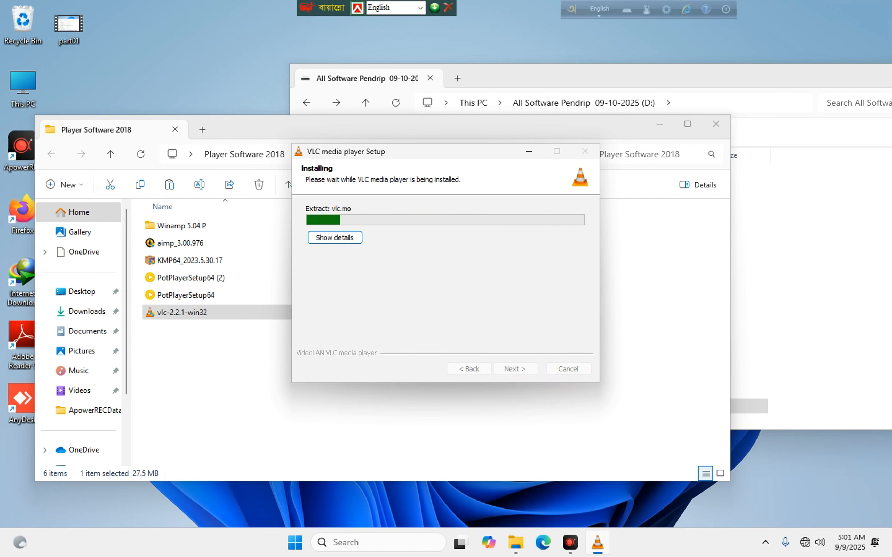
left_click(507, 366)
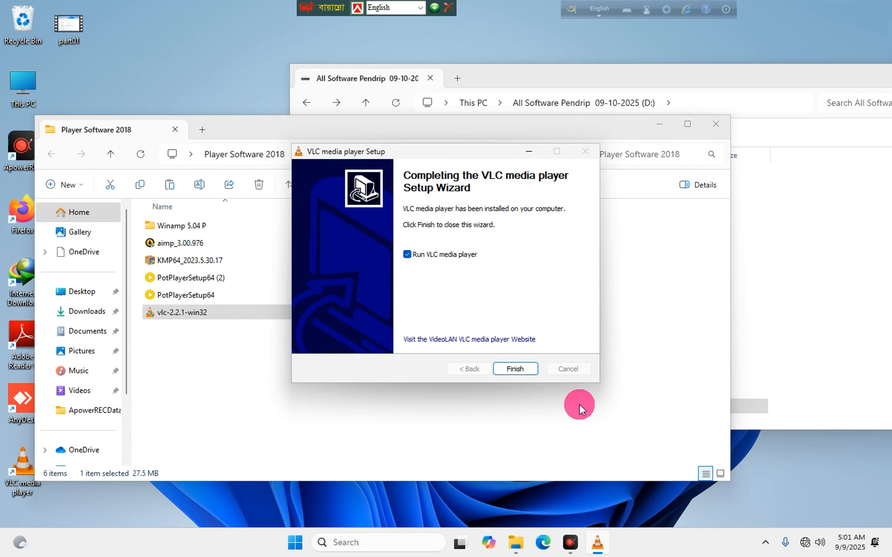
left_click(512, 370)
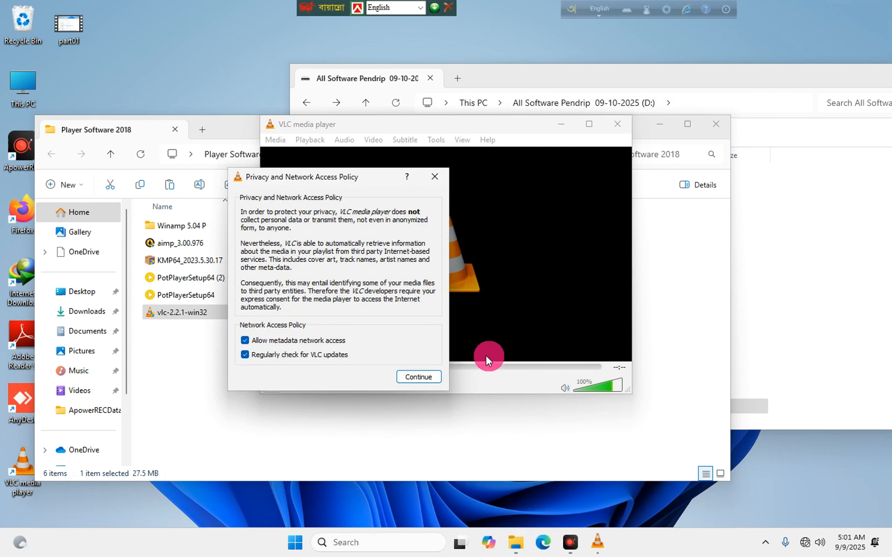
Dismiss VLC's privacy notice and close VLC and the Player Software 2018 window.
left_click(434, 177)
left_click(715, 124)
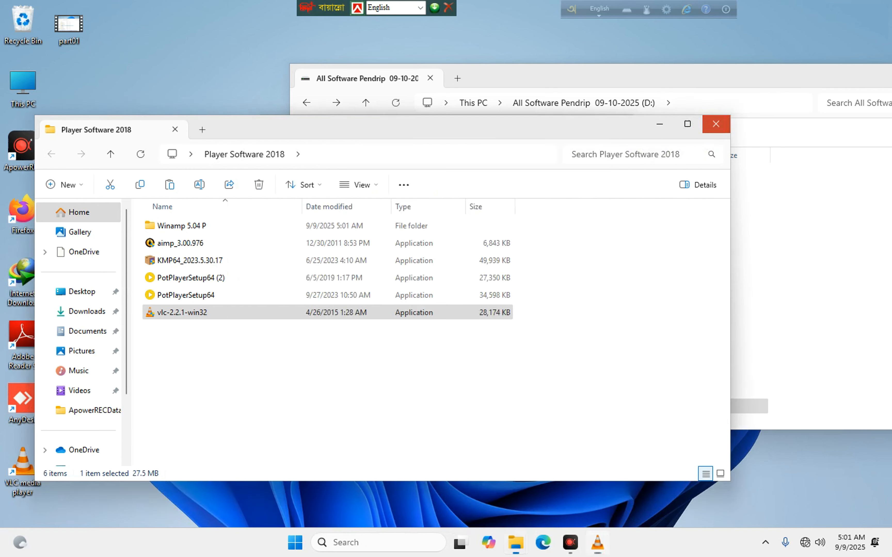
left_click(626, 124)
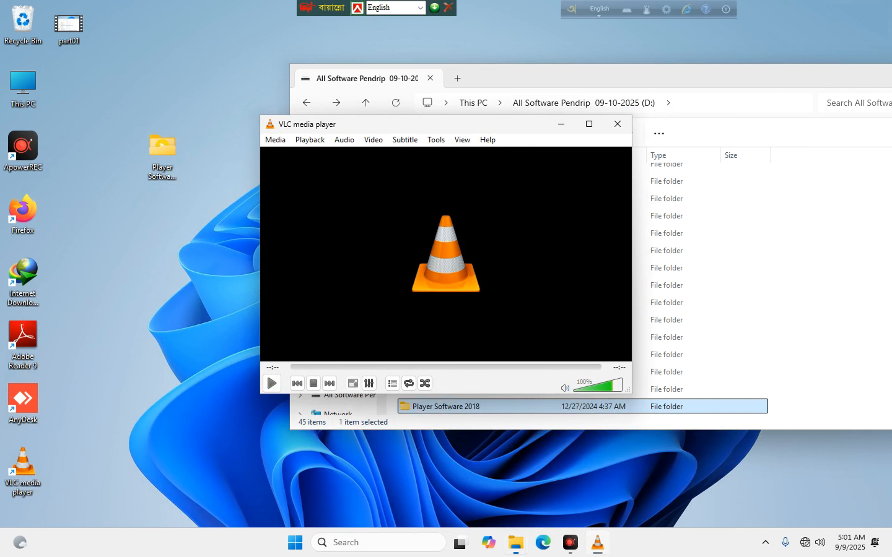
Launch the PotPlayerSetup64 (2) installer from the desktop Player Software 2018 folder.
double_click(162, 155)
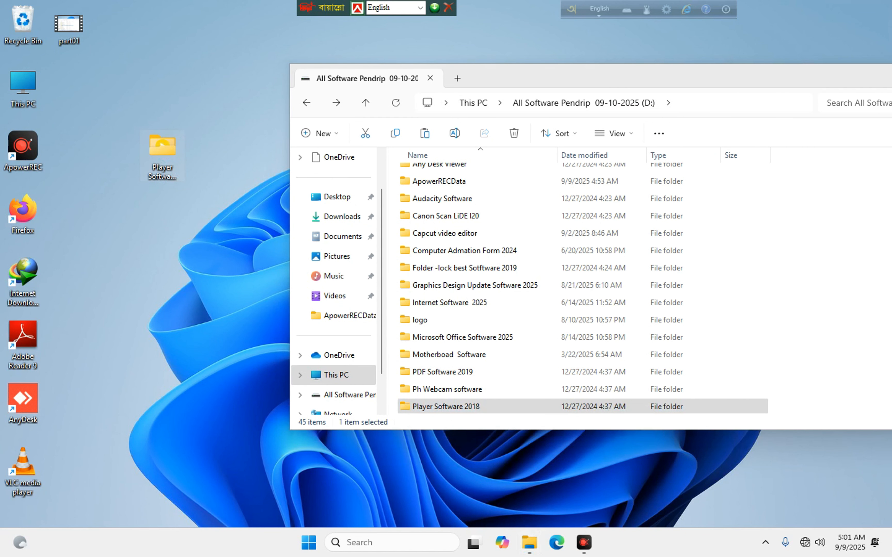
left_click(194, 281)
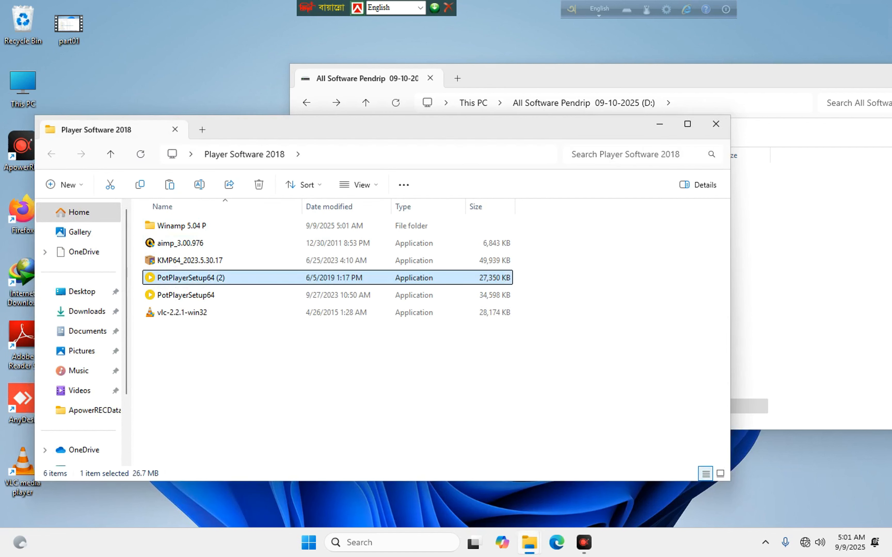
double_click(193, 271)
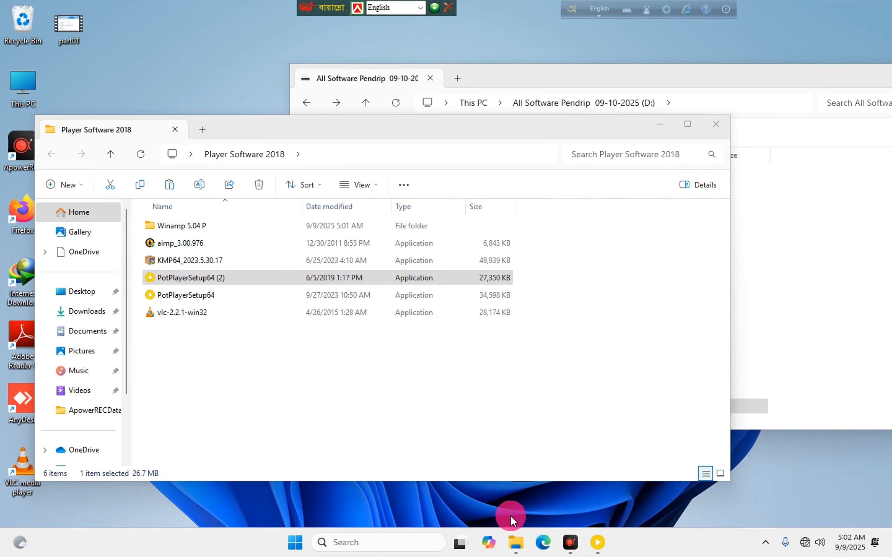
left_click(595, 542)
Install PotPlayer 64-bit with default language, components and folder, then close the player.
left_click(450, 296)
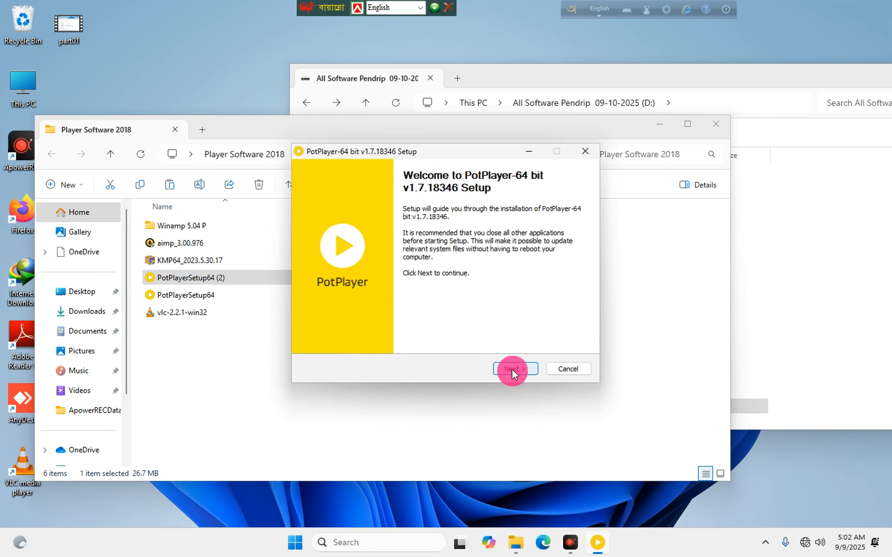
left_click(514, 370)
left_click(515, 369)
left_click(515, 369)
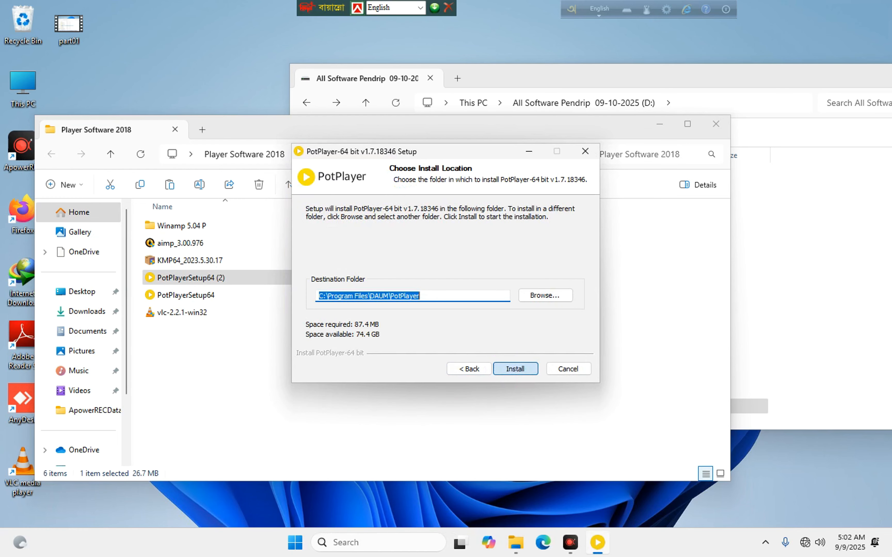
left_click(515, 369)
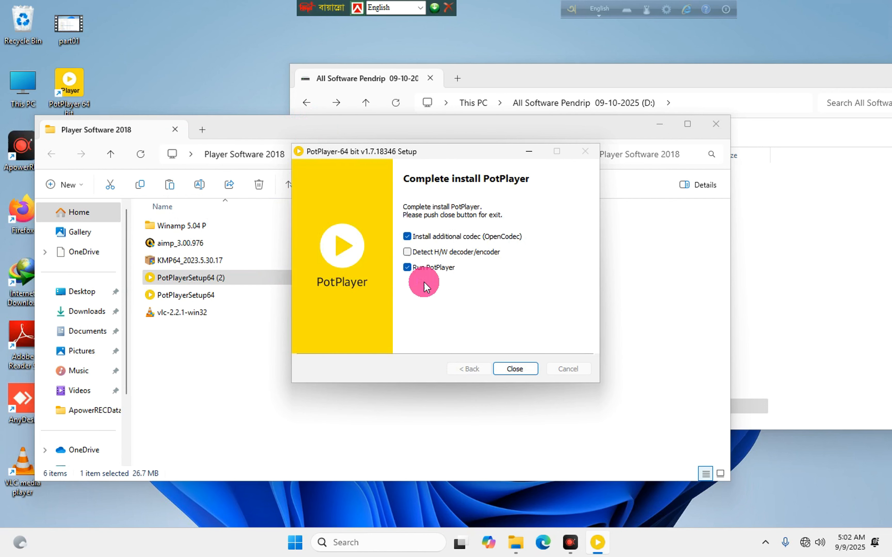
left_click(514, 368)
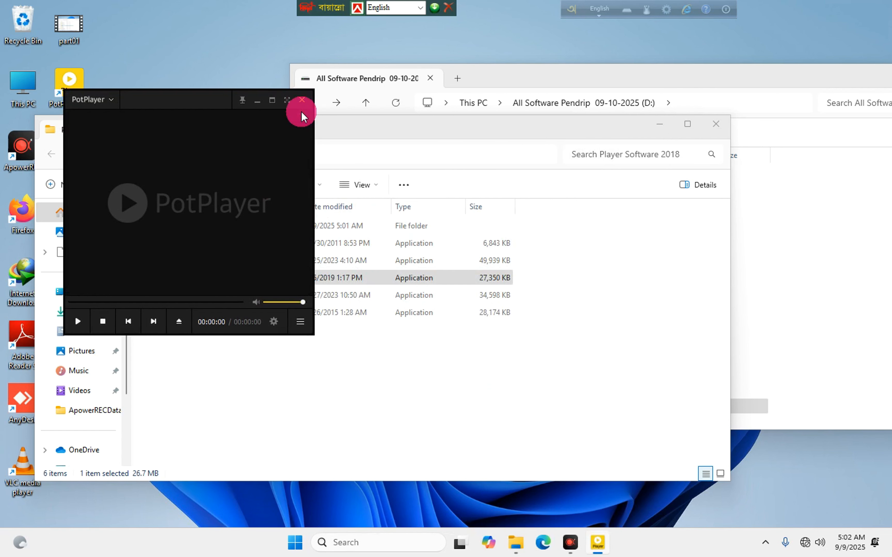
left_click(302, 99)
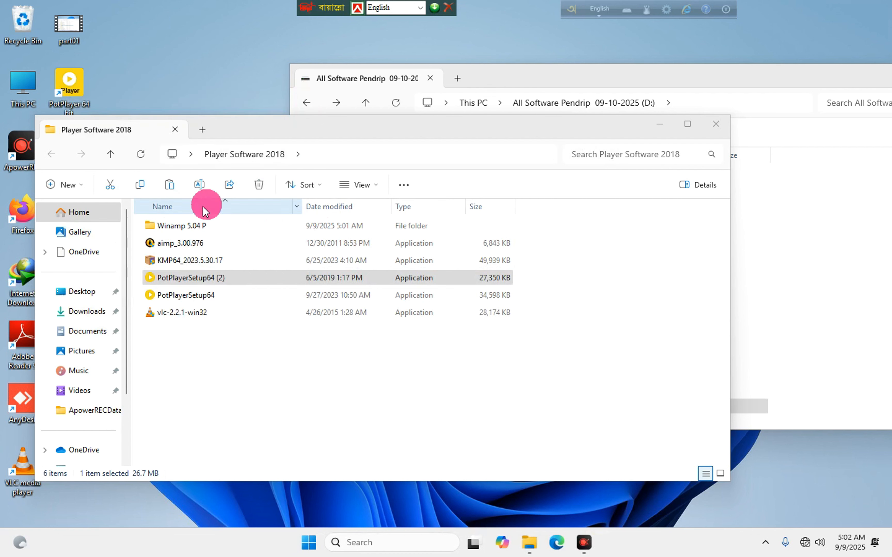
Start installing KMP64_2023.5.30.17 in English with recommended components, then select aimp_3.00.976.
left_click(184, 262)
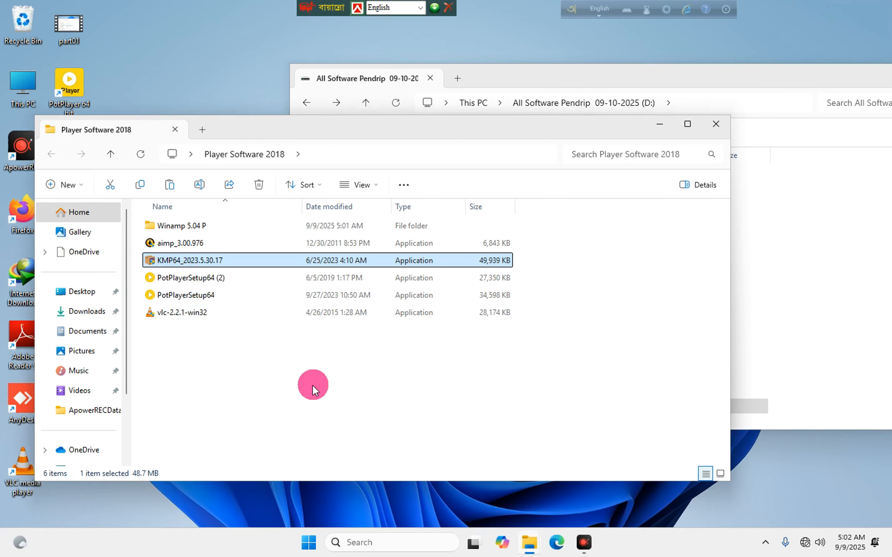
key("Return")
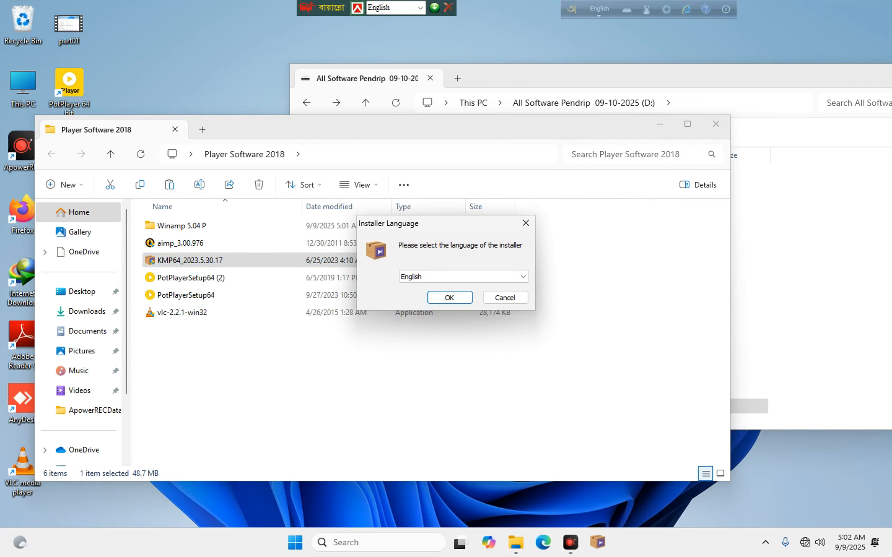
left_click(450, 297)
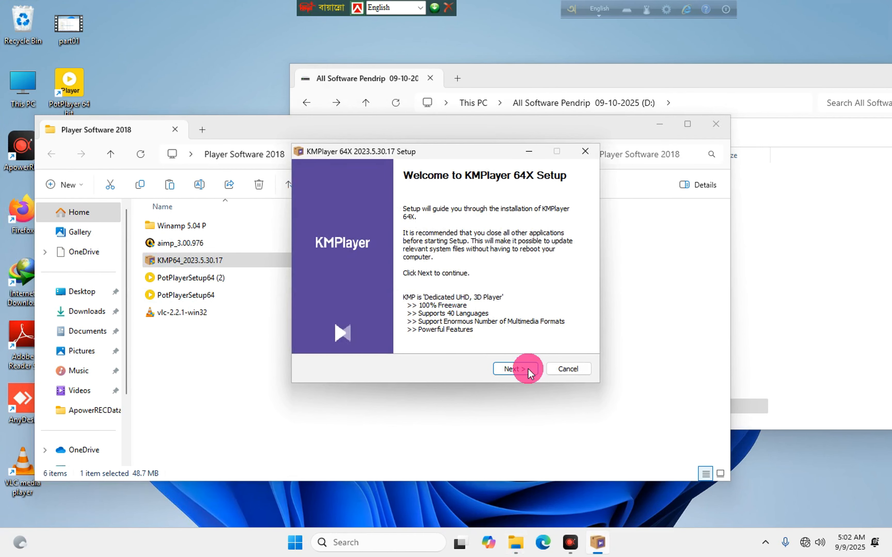
left_click(530, 373)
left_click(518, 368)
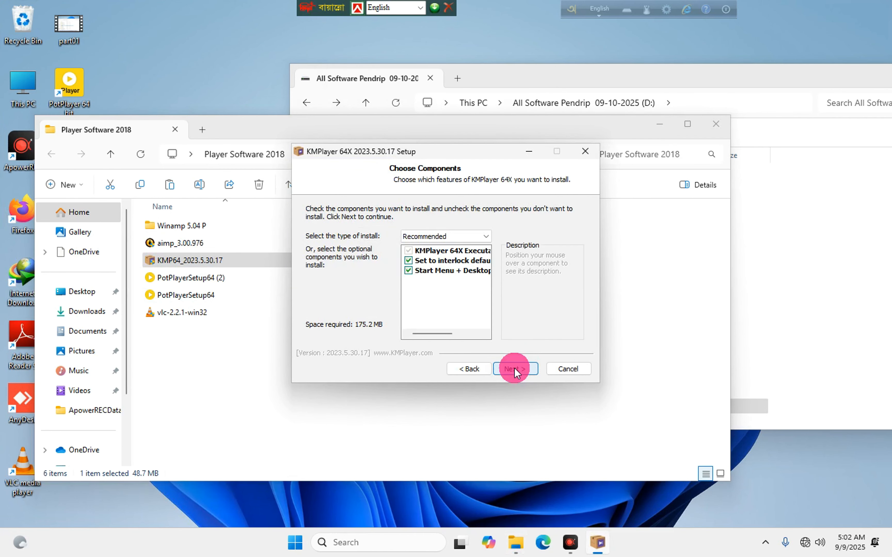
left_click(517, 369)
left_click(519, 370)
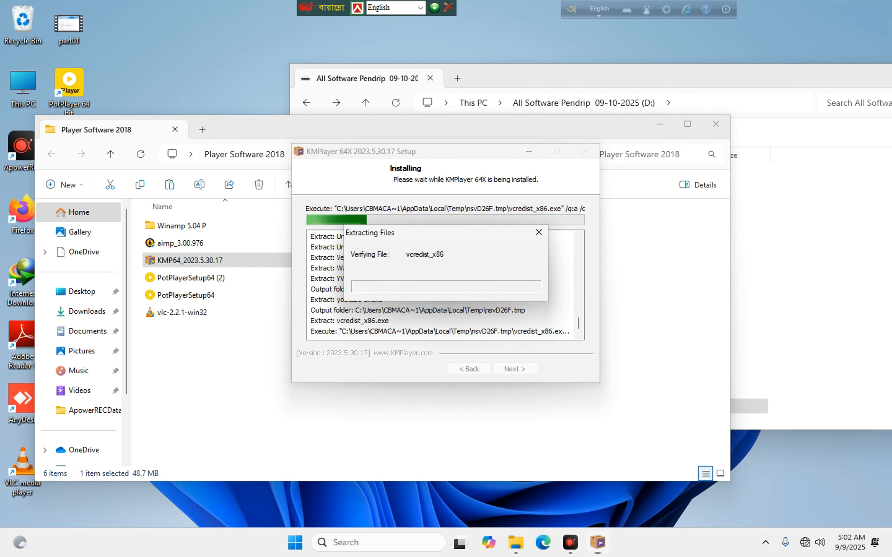
left_click(256, 116)
left_click(184, 241)
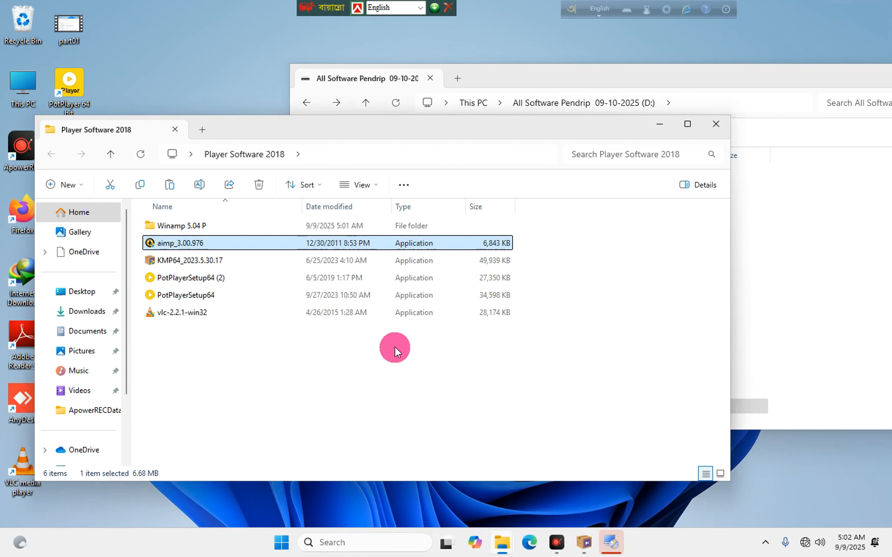
Install AIMP3 with the default language, settings, components and localizations.
left_click(427, 281)
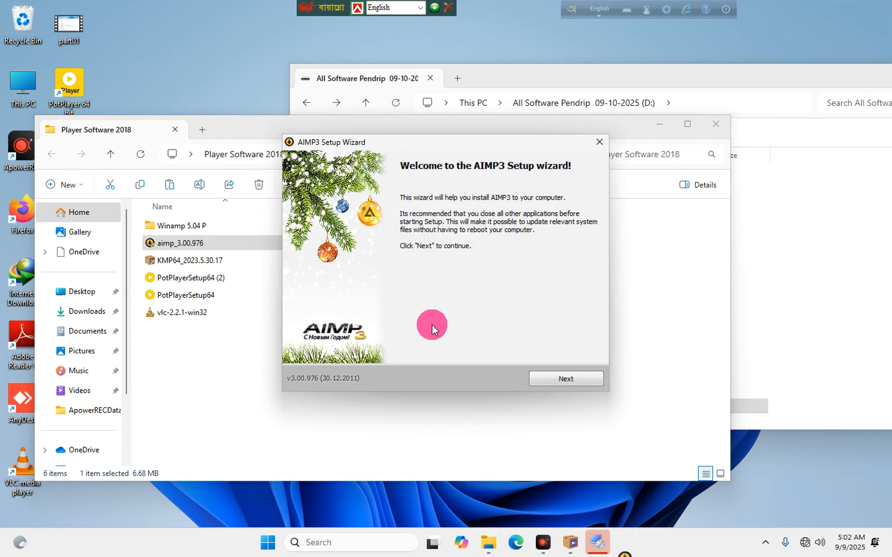
left_click(562, 379)
left_click(367, 355)
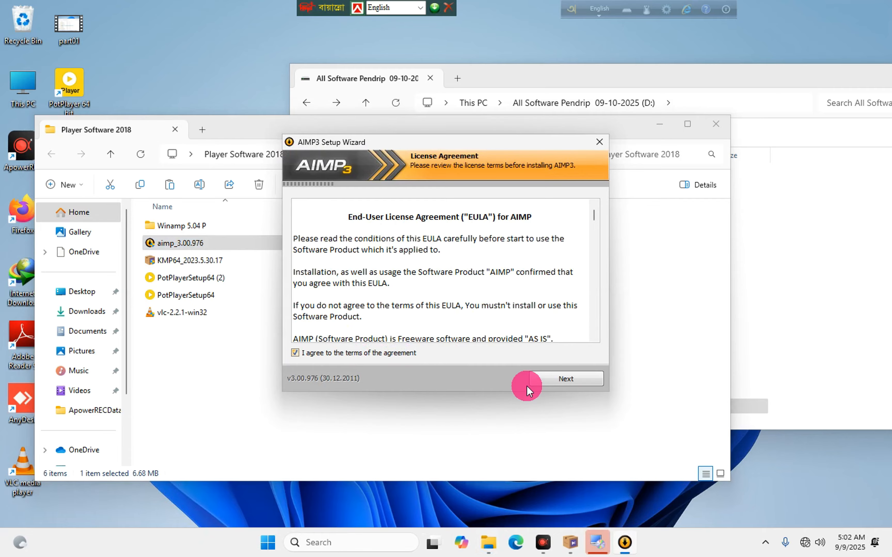
left_click(541, 379)
left_click(541, 379)
left_click(541, 381)
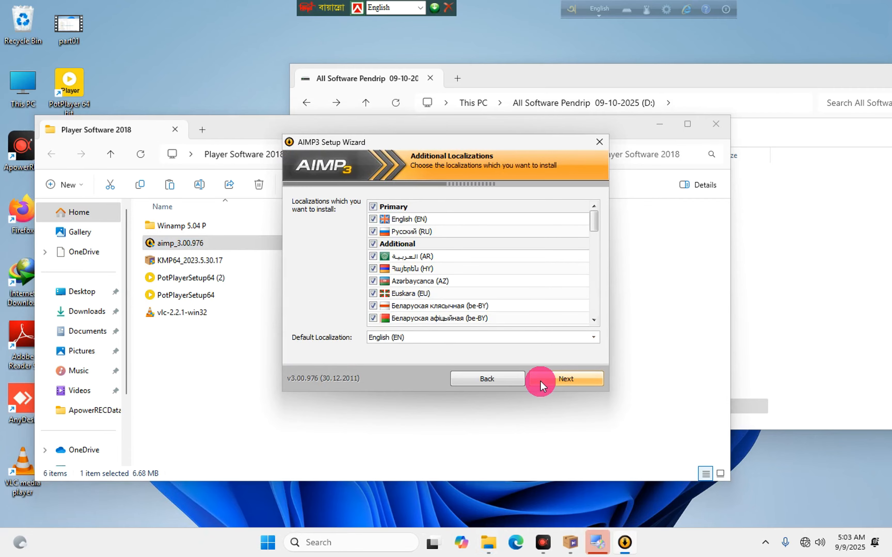
left_click(539, 381)
left_click(539, 382)
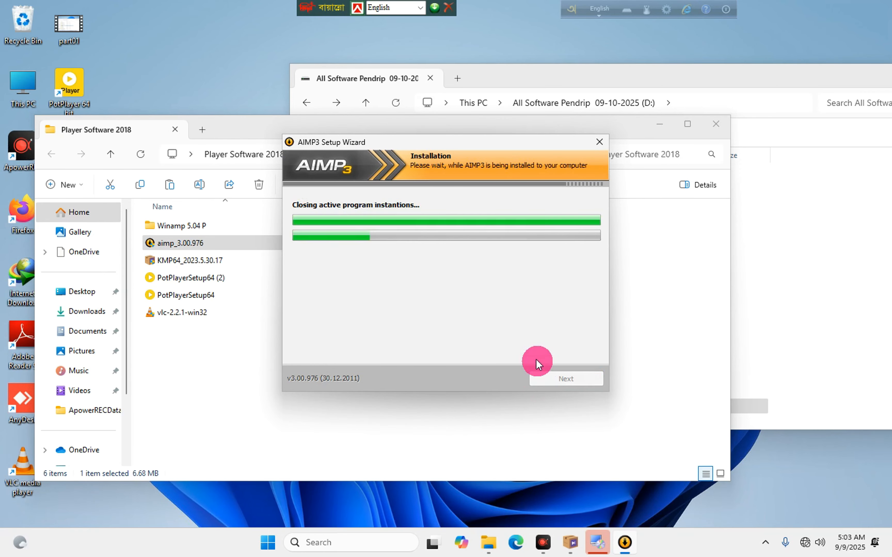
Close the Player Software 2018 window, finish AIMP3 setup, and close its web page and player.
left_click(245, 123)
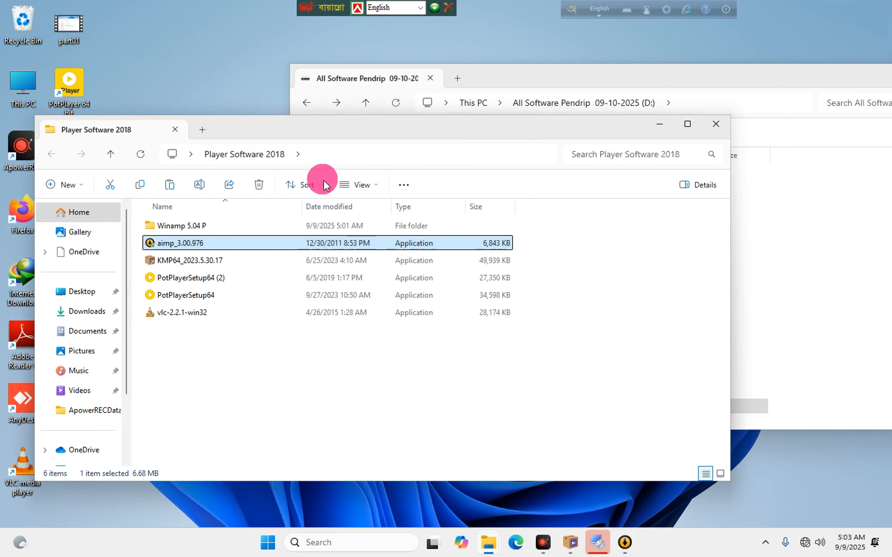
left_click(716, 124)
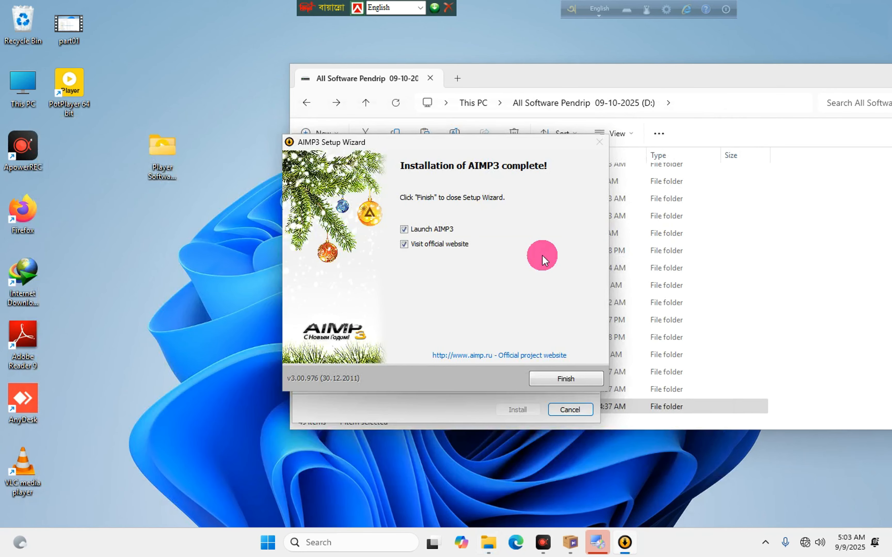
left_click(564, 376)
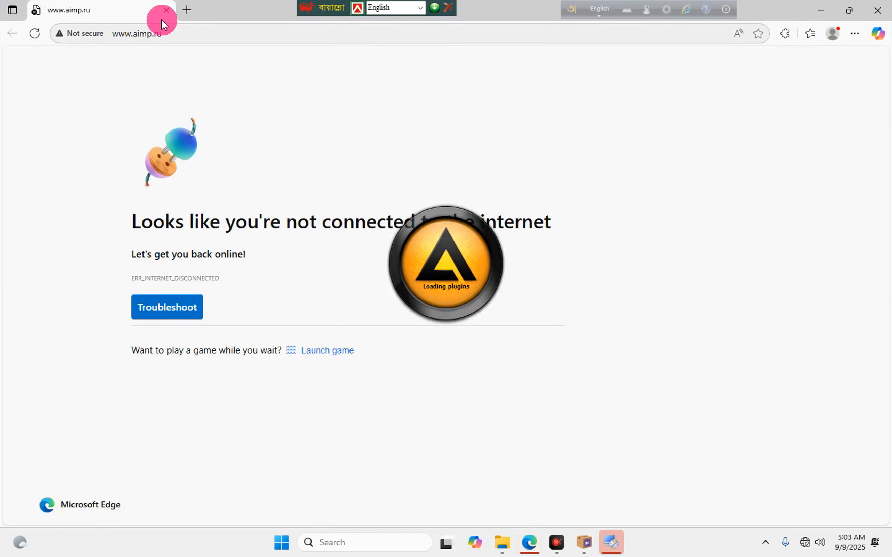
left_click(166, 10)
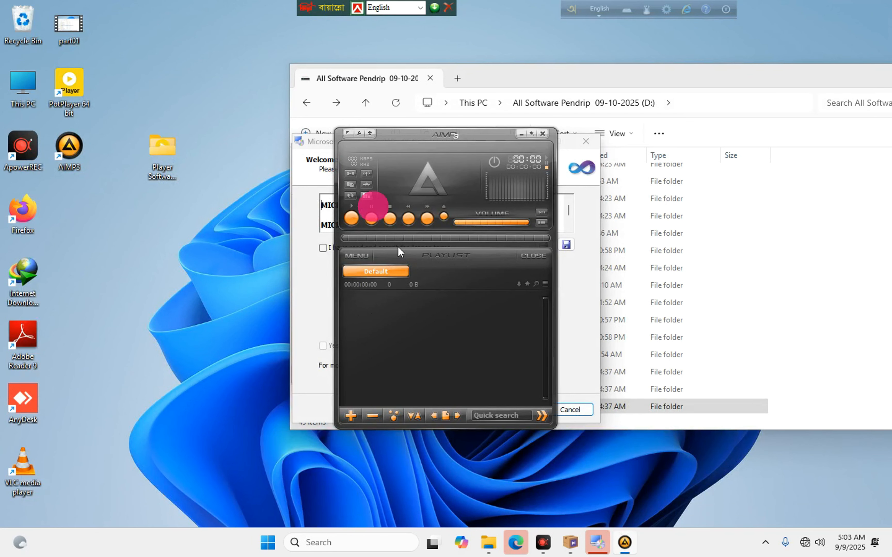
left_click(542, 222)
left_click(542, 133)
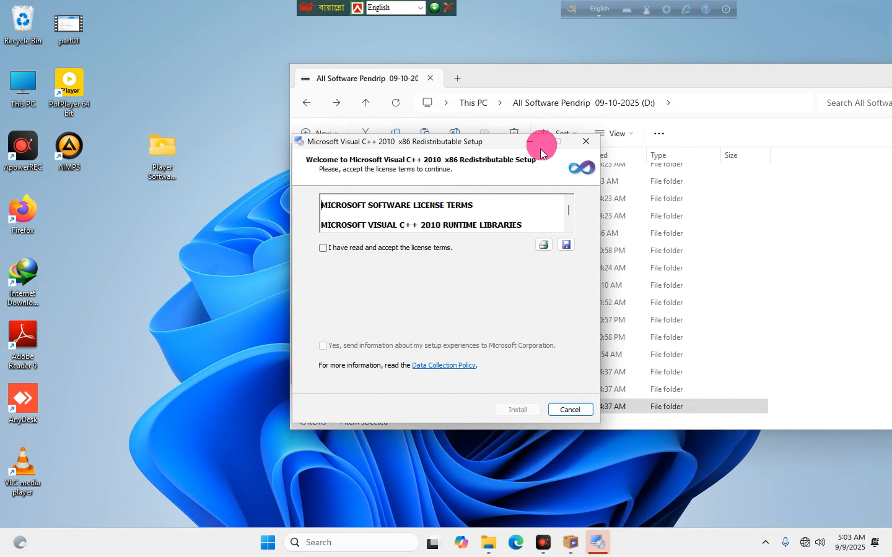
Accept and install the Visual C++ 2010 x86 redistributable.
left_click(352, 247)
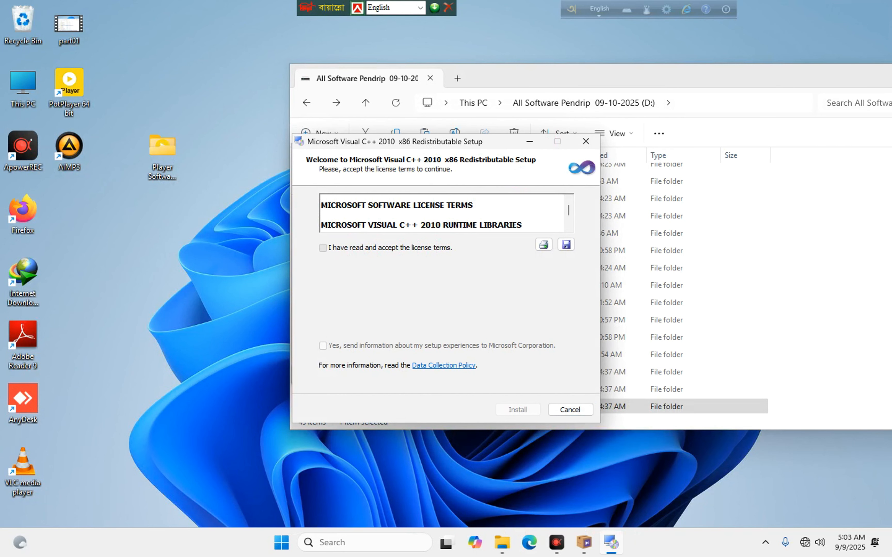
left_click(529, 416)
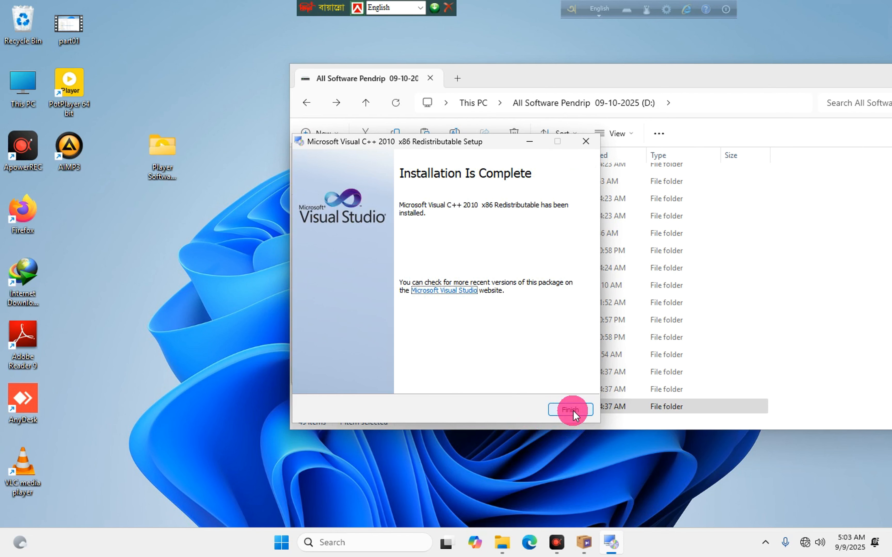
left_click(573, 411)
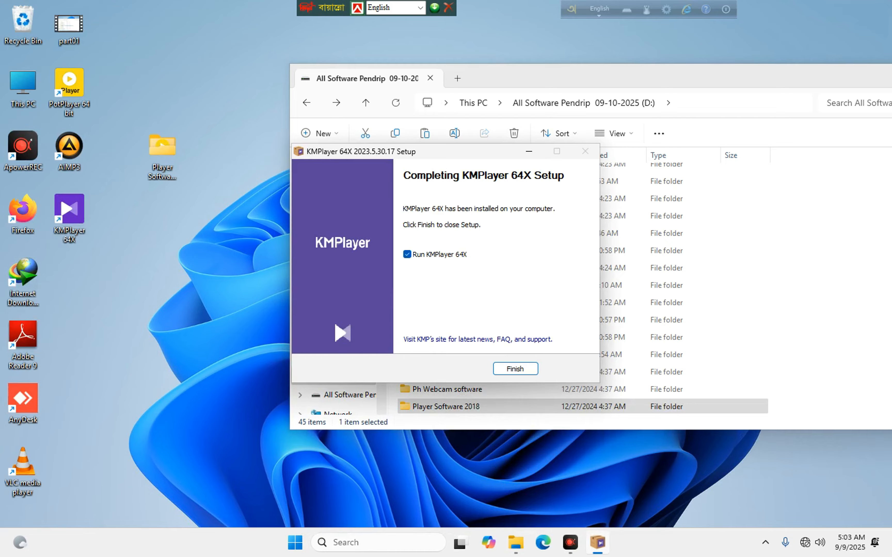
Finish KMPlayer setup, dismiss its install-complete page, and close KMPlayer.
left_click(515, 369)
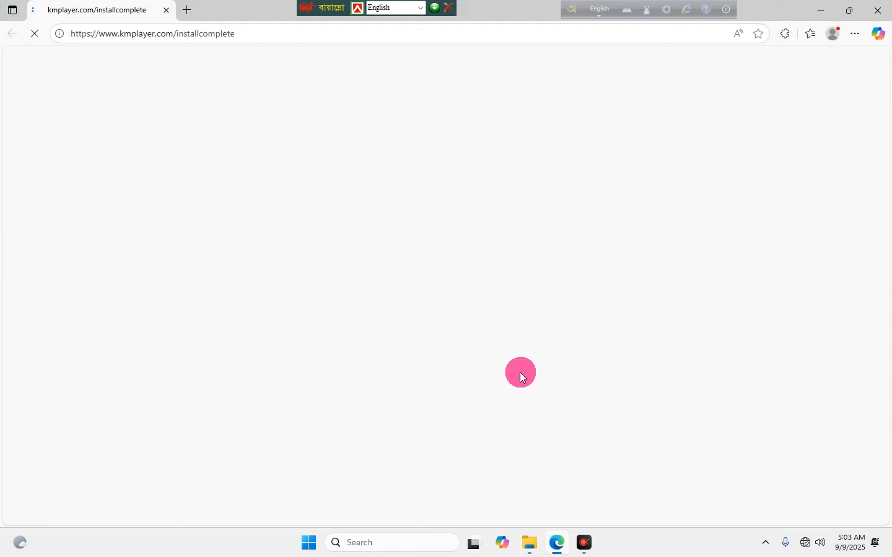
left_click(205, 86)
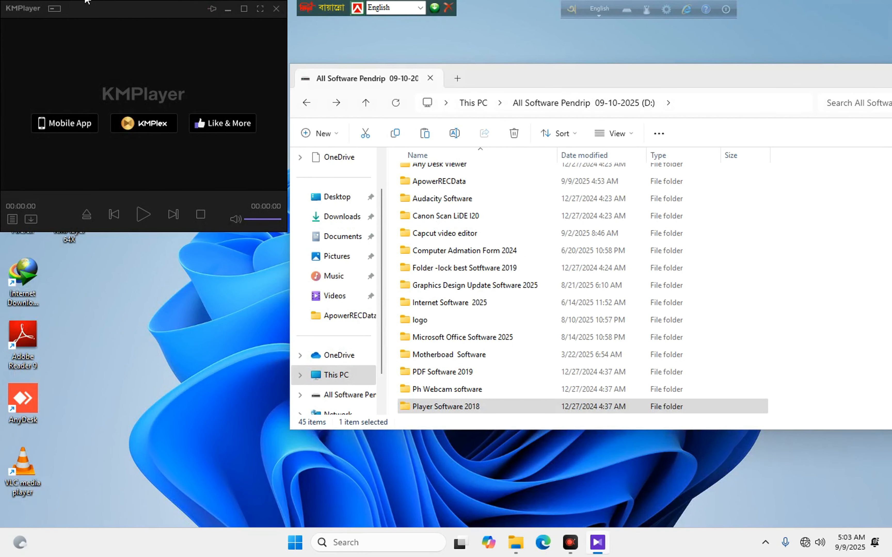
right_click(183, 10)
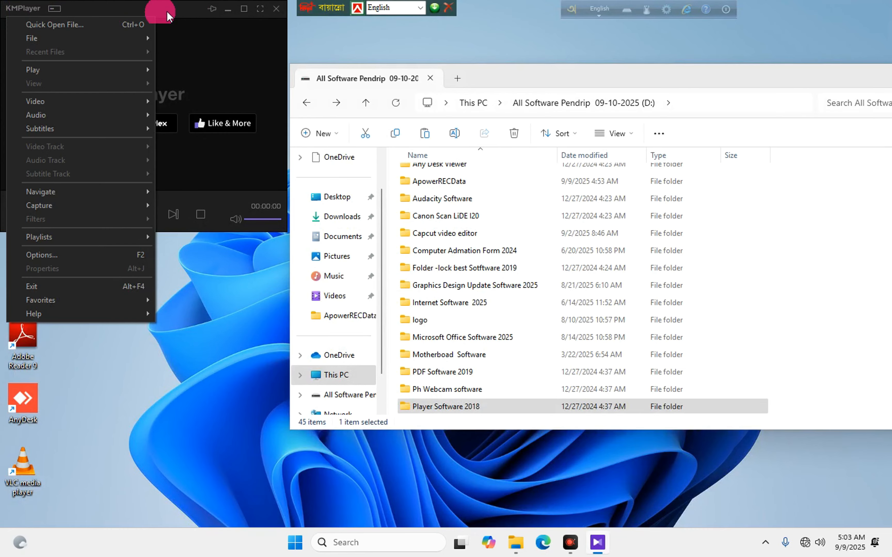
left_click(259, 10)
left_click(276, 9)
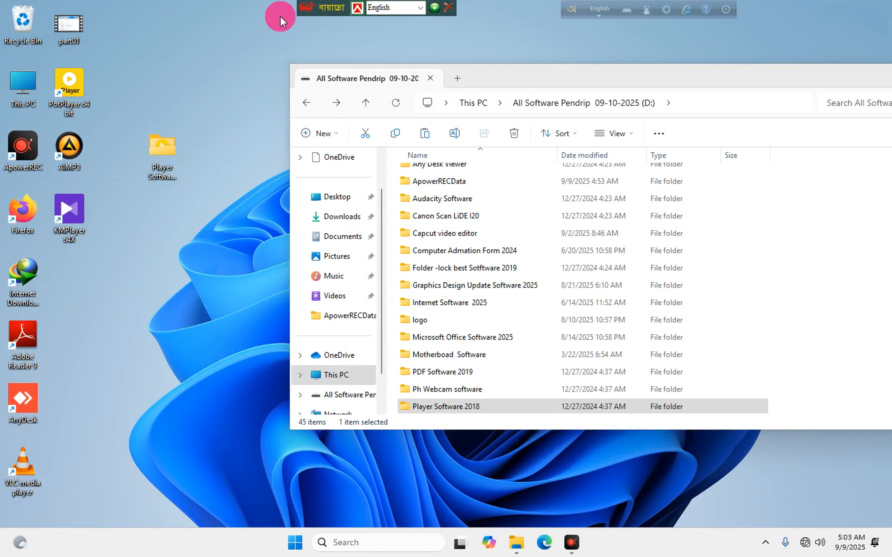
Delete the Player Software 2018 folder from the desktop.
left_click(160, 147)
right_click(159, 147)
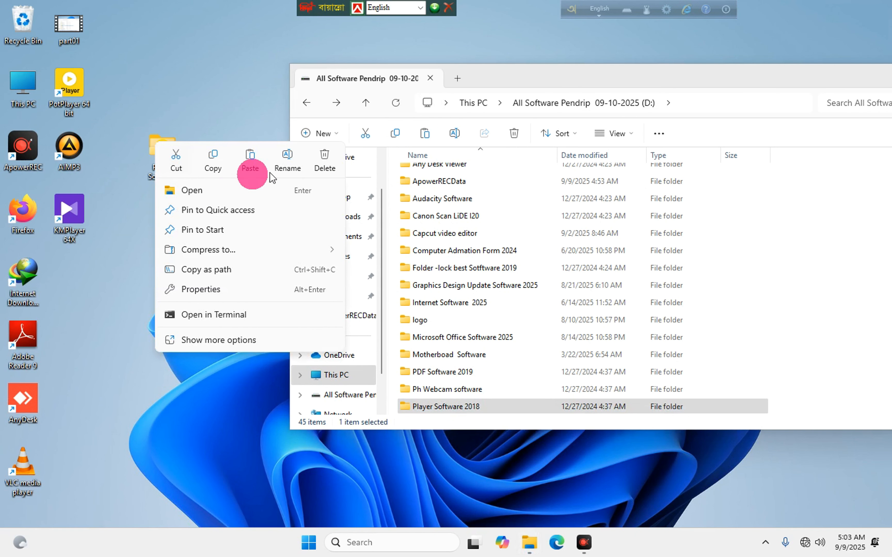
left_click(323, 158)
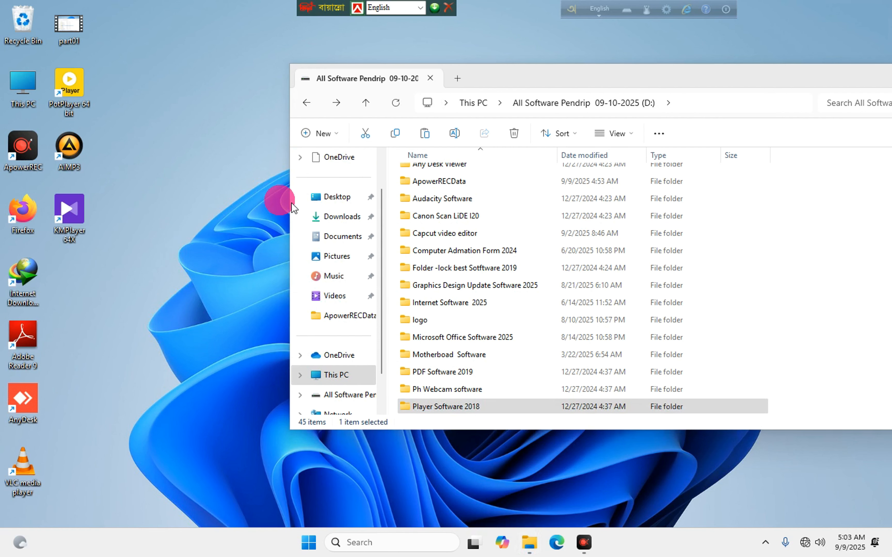
scroll(431, 272, "down", 3)
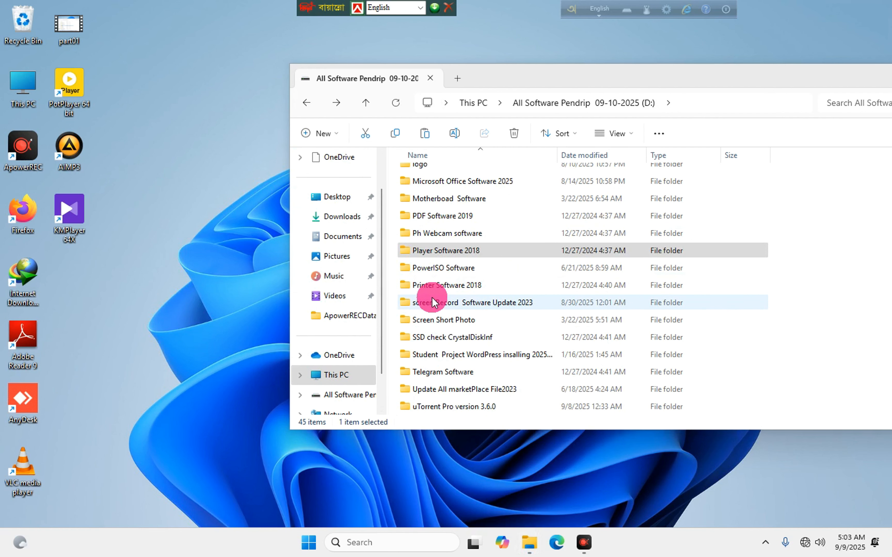
Navigate on drive D: to Printer Software 2018 and open the Epson L130 folder.
double_click(435, 263)
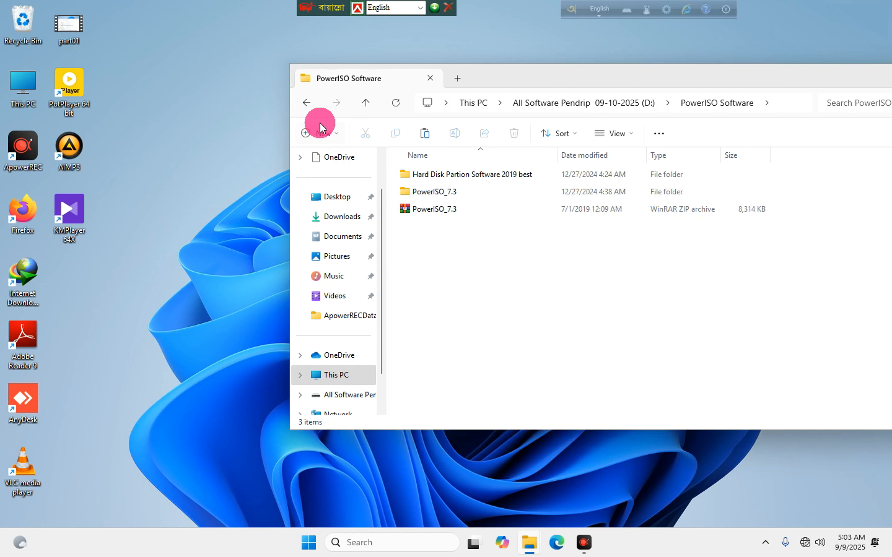
left_click(305, 103)
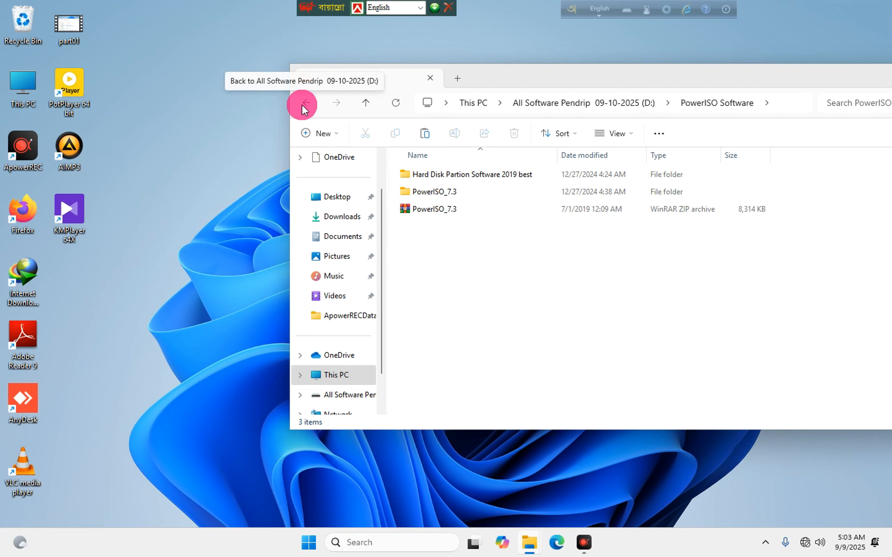
left_click(304, 103)
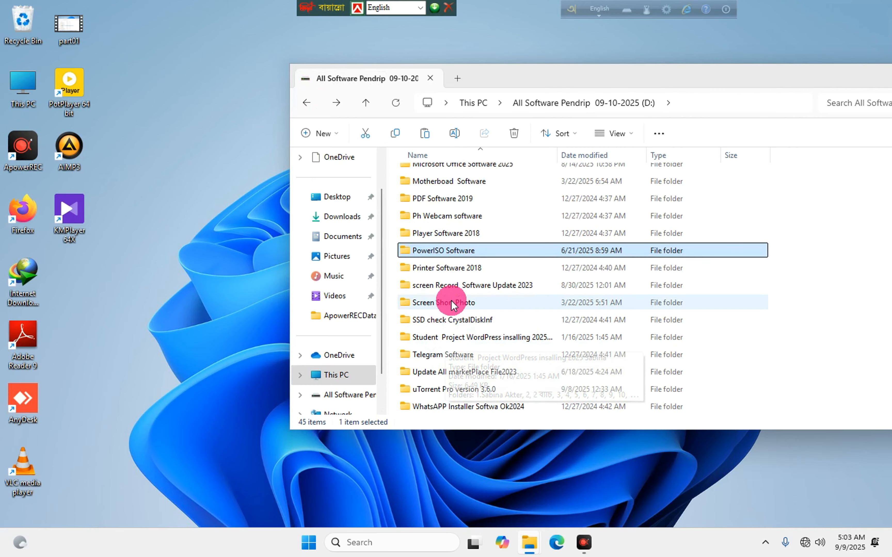
double_click(436, 269)
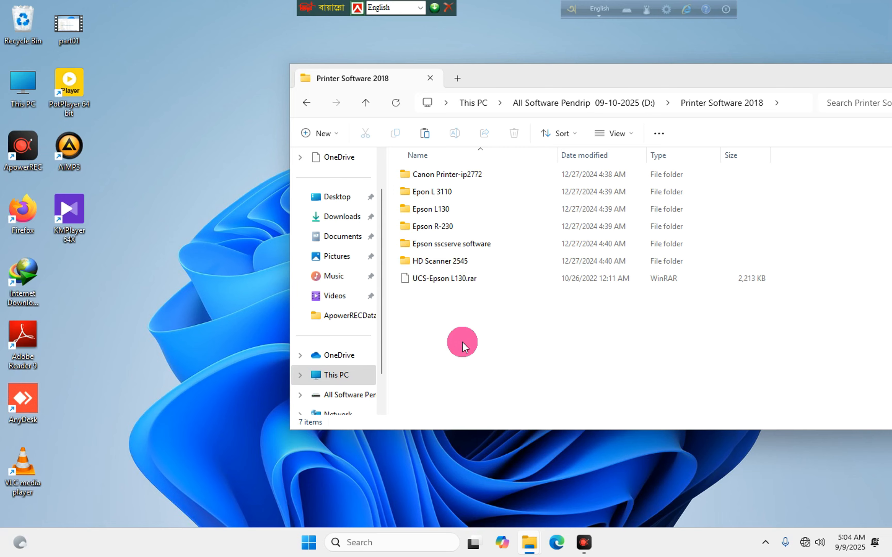
left_click(446, 214)
double_click(446, 210)
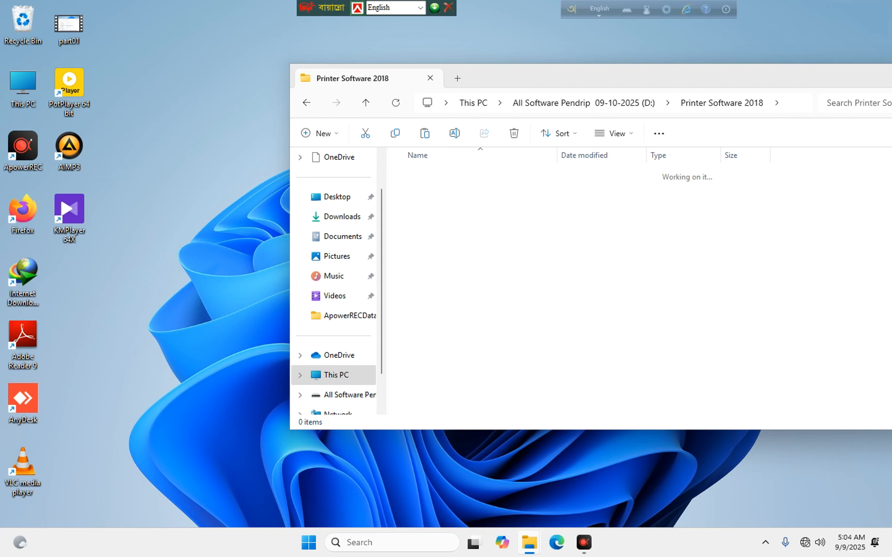
left_click(437, 176)
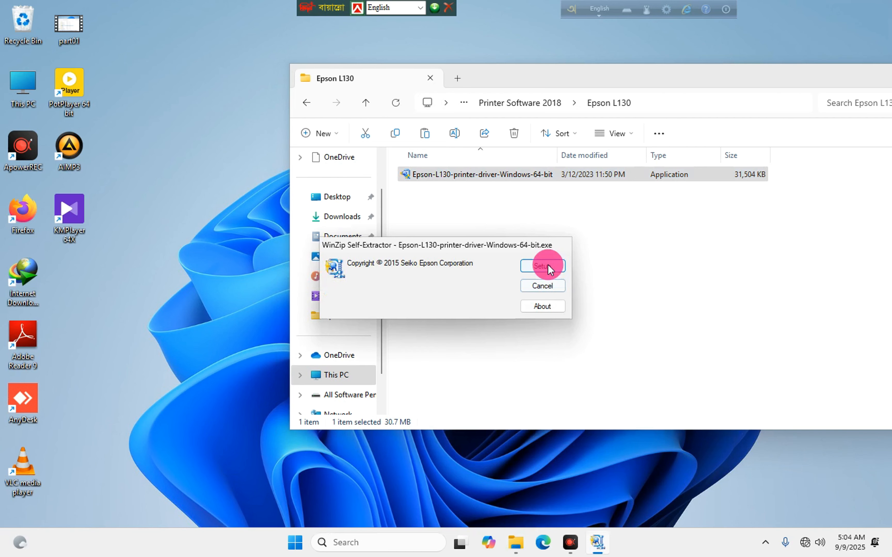
Run the Epson L130 setup choosing EPSON L130 Series, accepting the licence and allowing driver install.
left_click(548, 265)
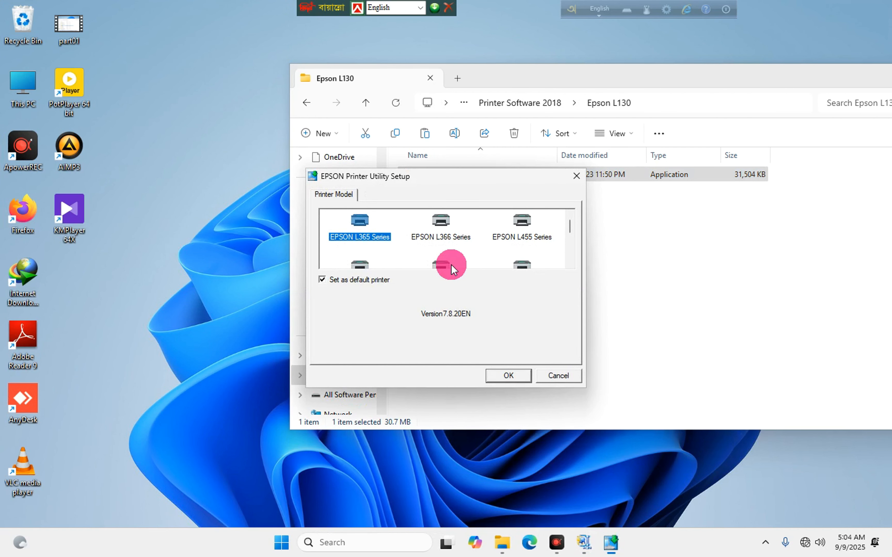
left_click_drag(569, 226, 562, 253)
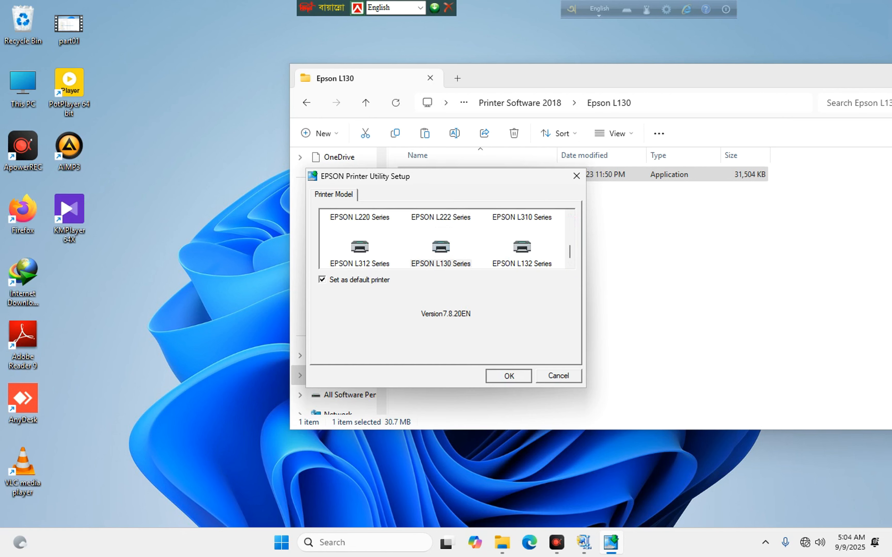
left_click(502, 373)
left_click(490, 322)
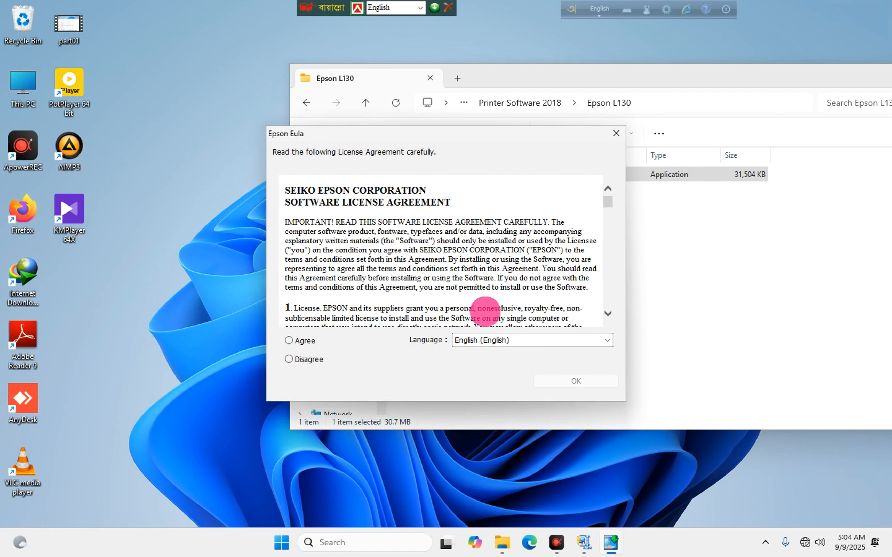
left_click(289, 341)
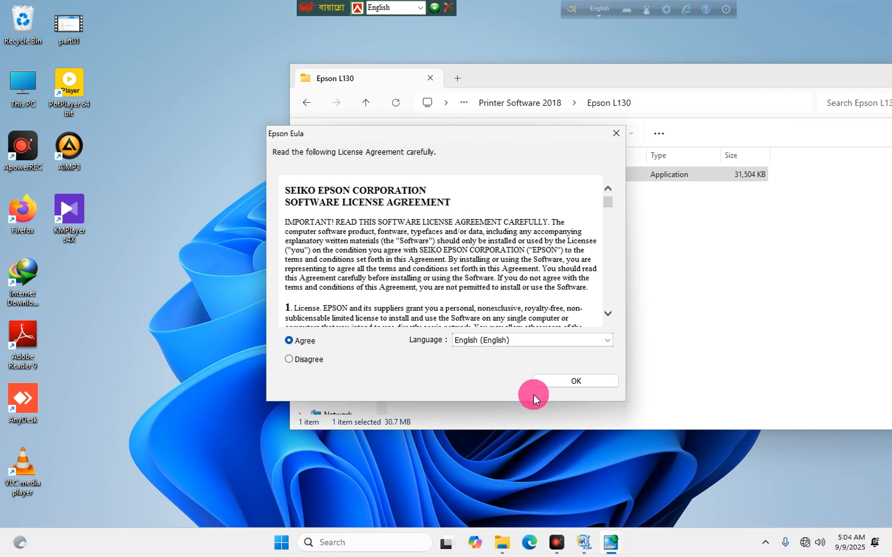
left_click(549, 384)
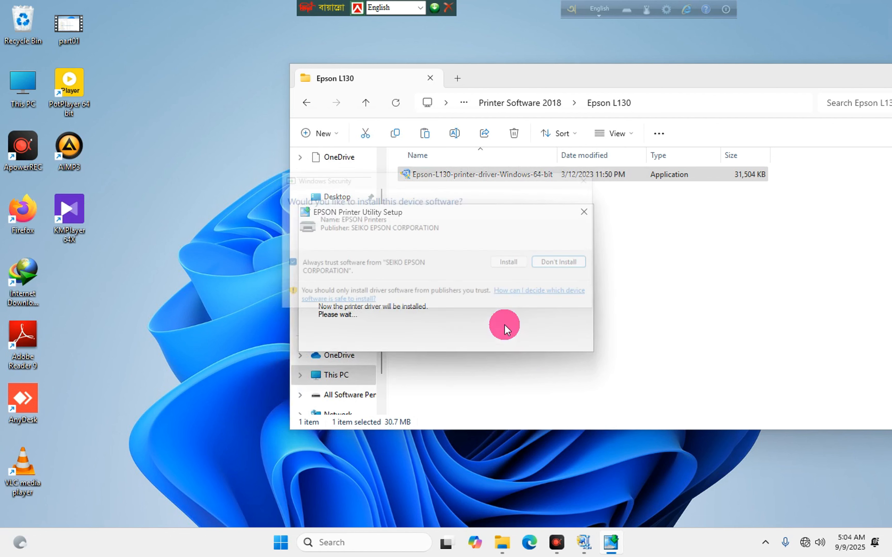
left_click(515, 262)
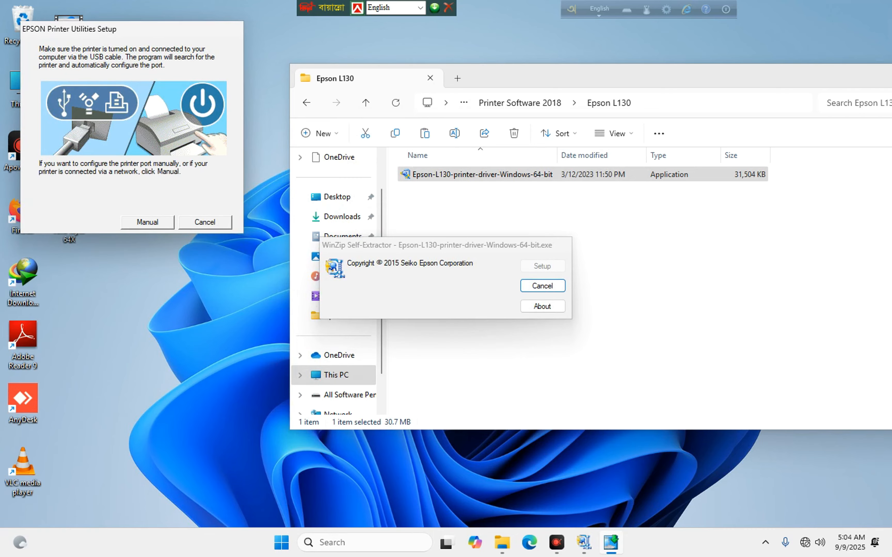
Set the printer port manually to LPT1 and dismiss the installation-complete message.
left_click(146, 221)
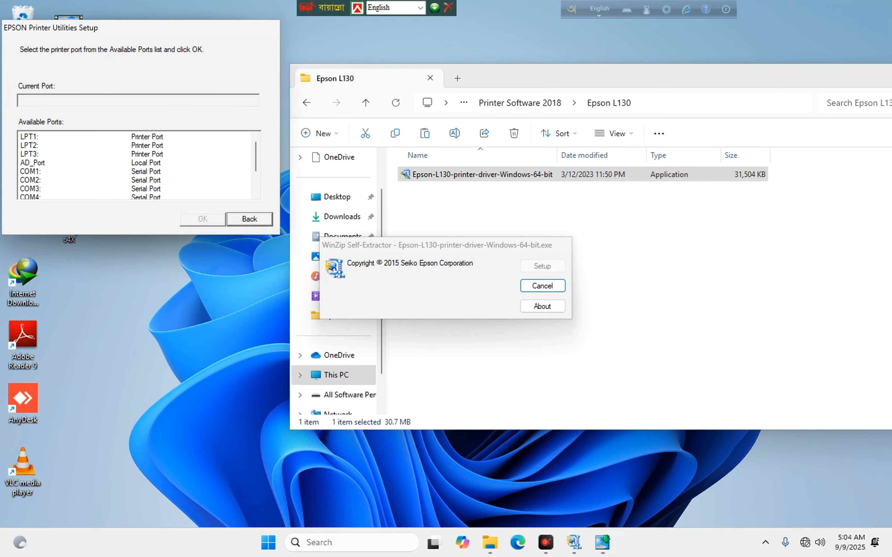
left_click(146, 138)
left_click(190, 218)
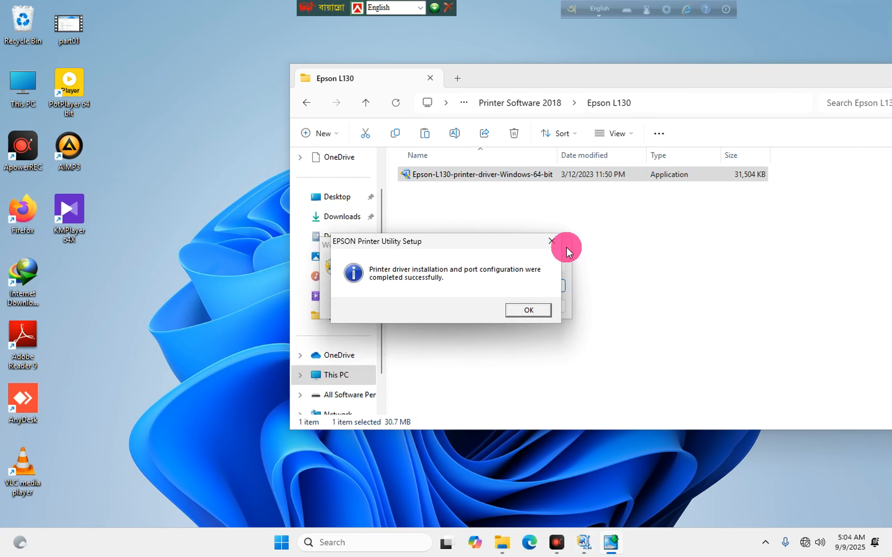
left_click(427, 175)
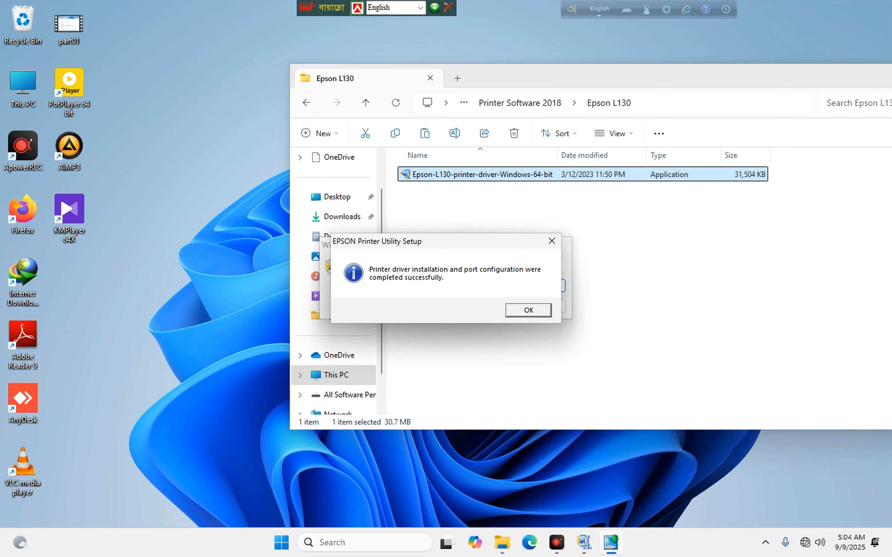
left_click(521, 242)
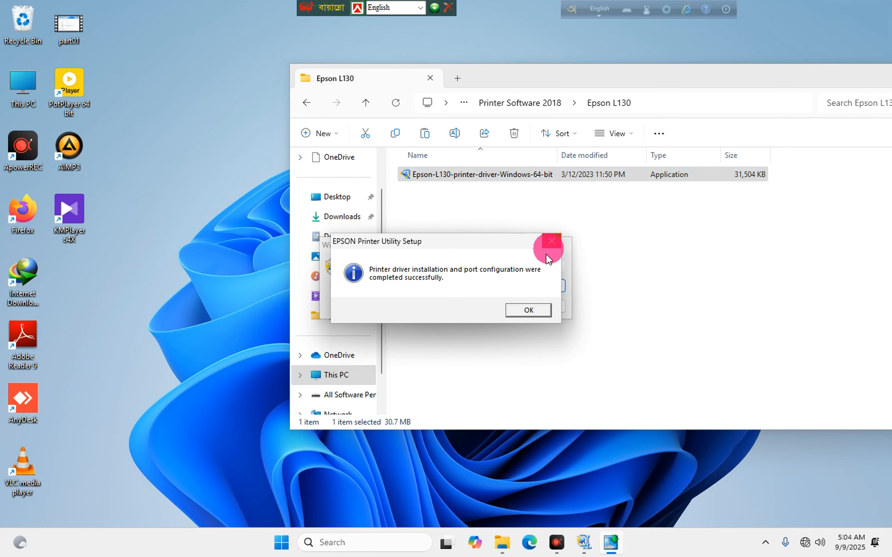
left_click(532, 310)
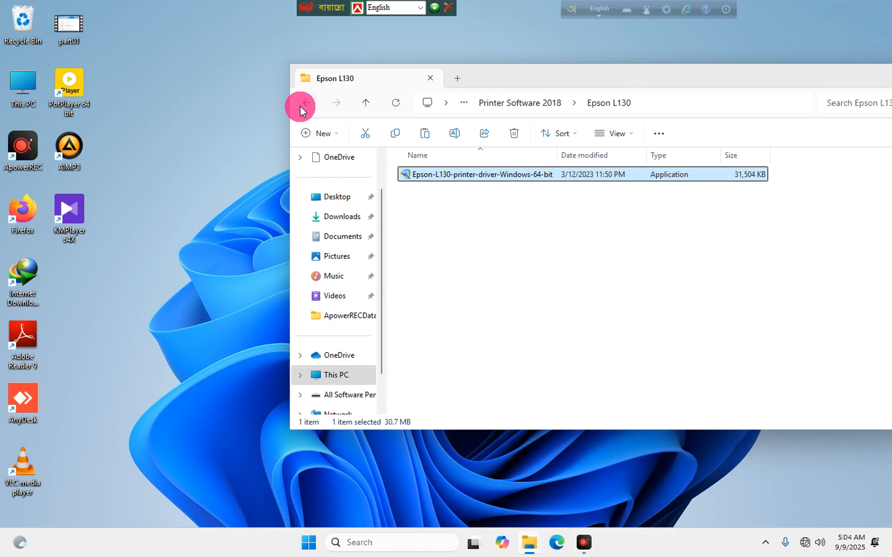
Back up to the pendrive's top level and open the screen Record Software Update 2023 folder.
left_click(306, 102)
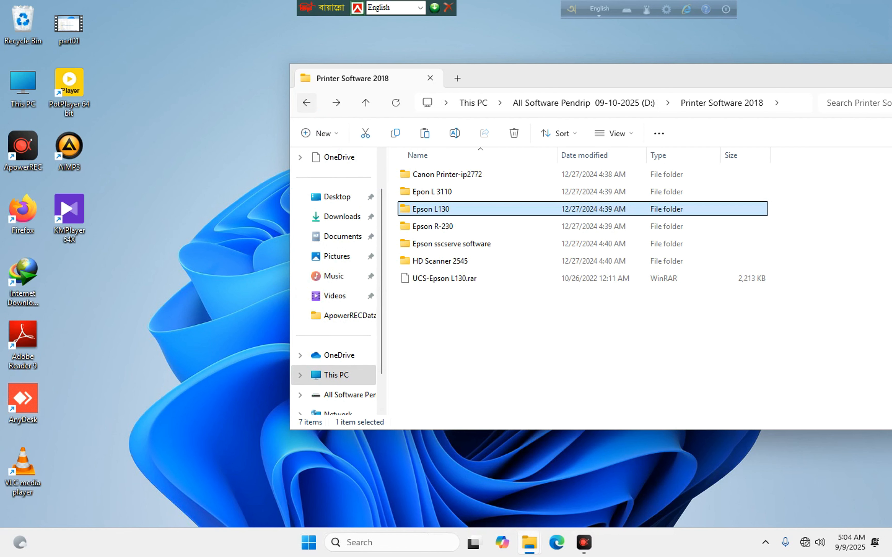
left_click(306, 102)
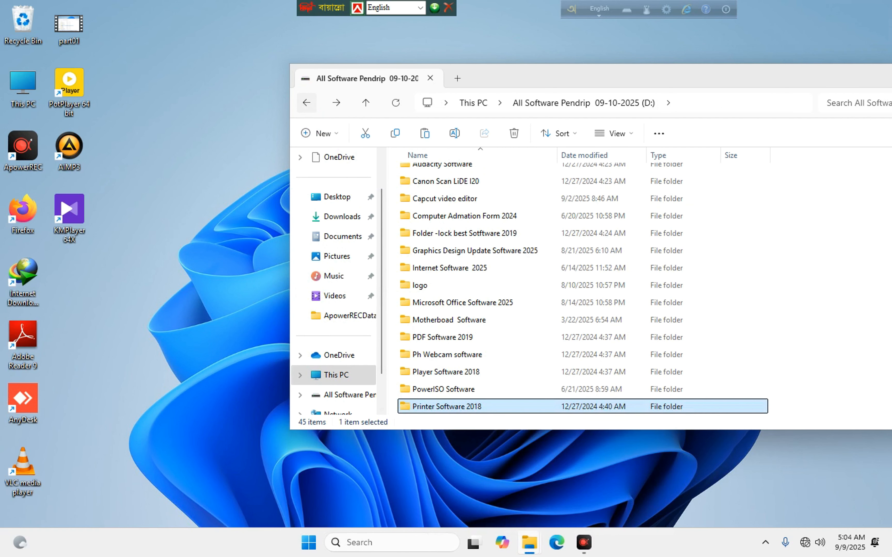
scroll(434, 322, "down", 3)
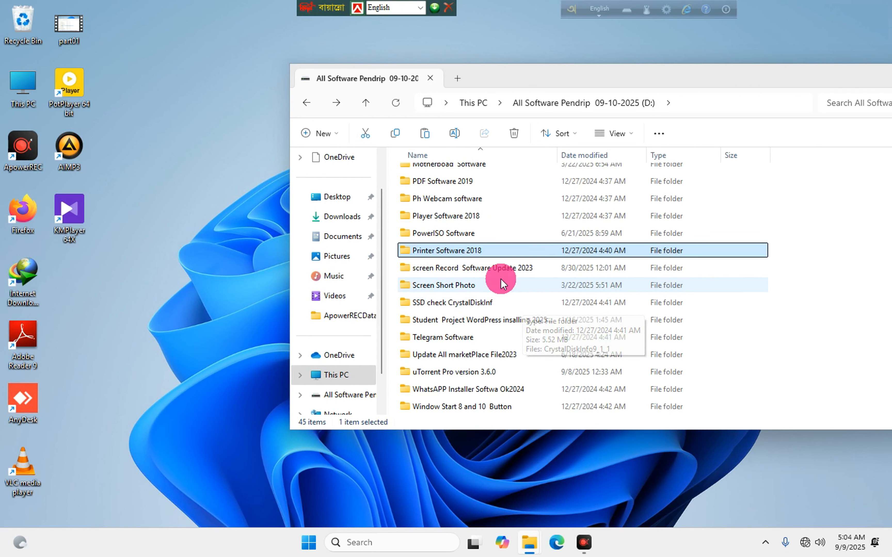
double_click(468, 267)
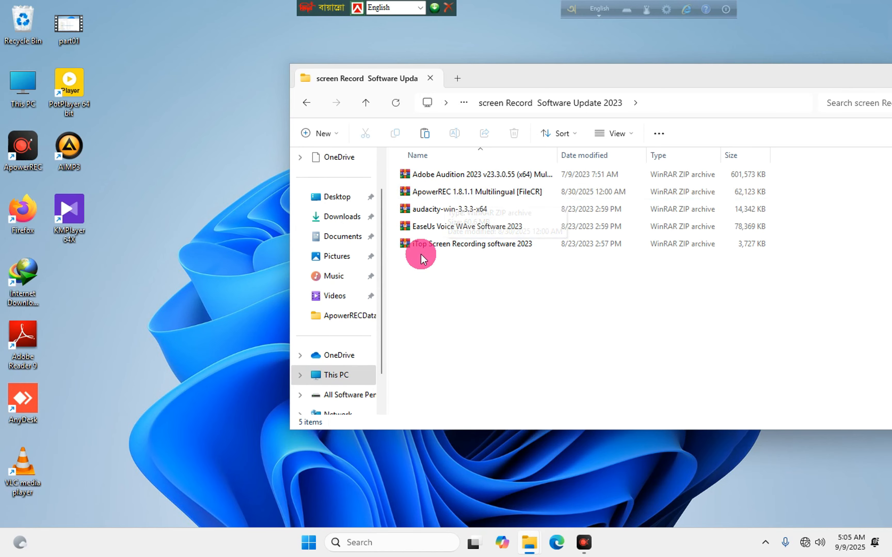
left_click(423, 226)
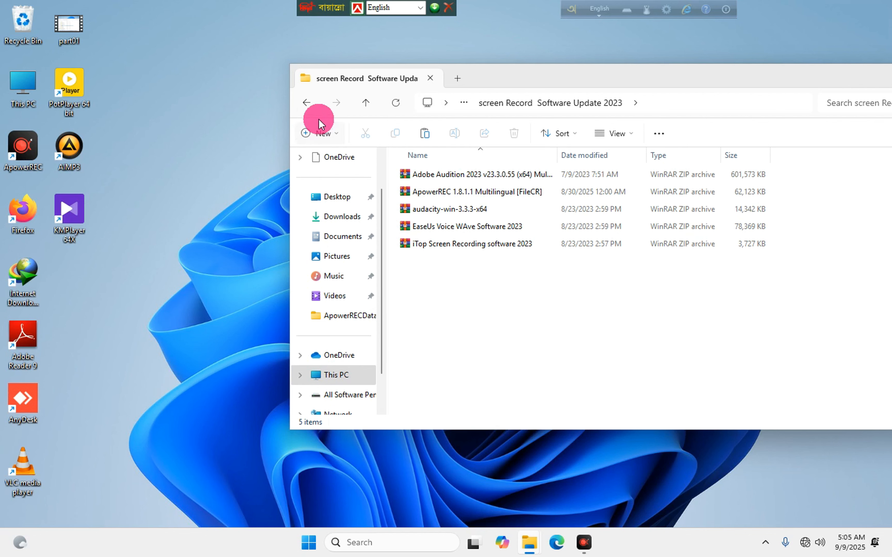
Open the uTorrent Pro version 3.6.0 folder on the pendrive and select its zip archive.
left_click(306, 104)
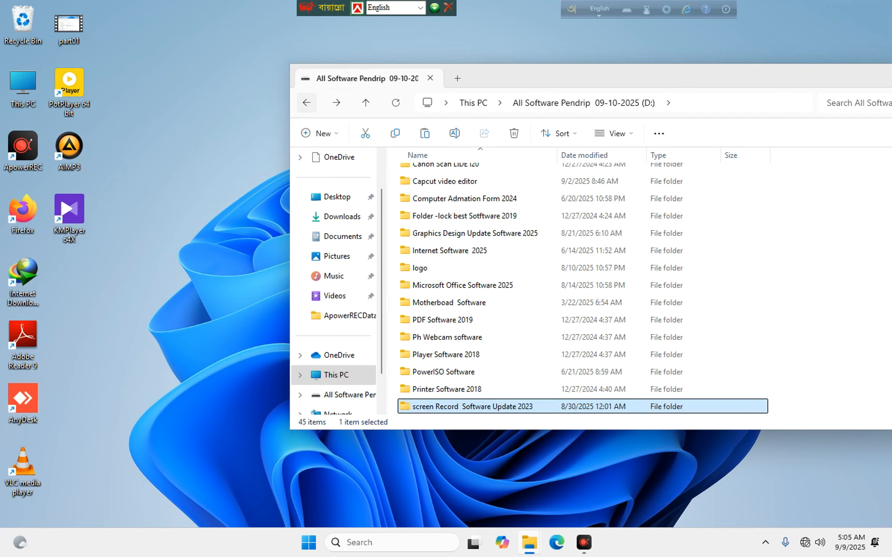
scroll(478, 327, "down", 3)
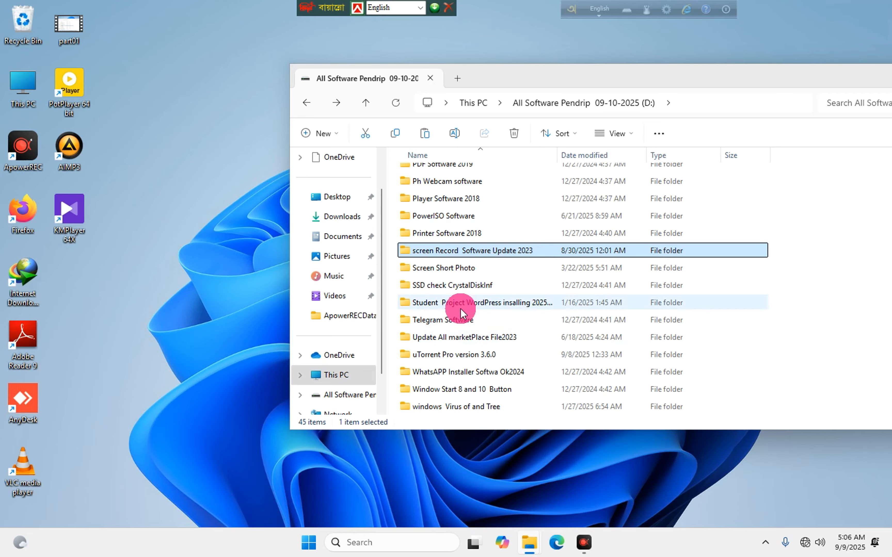
scroll(492, 303, "down", 1)
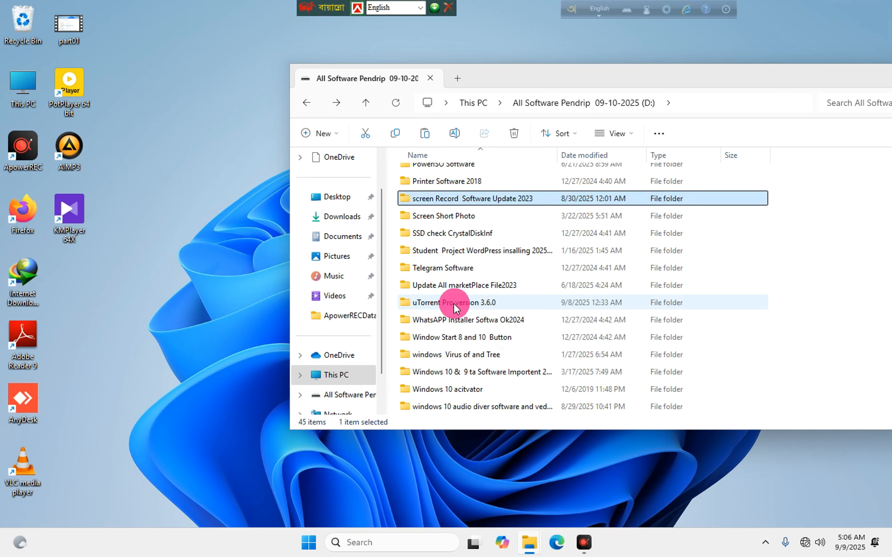
left_click(440, 271)
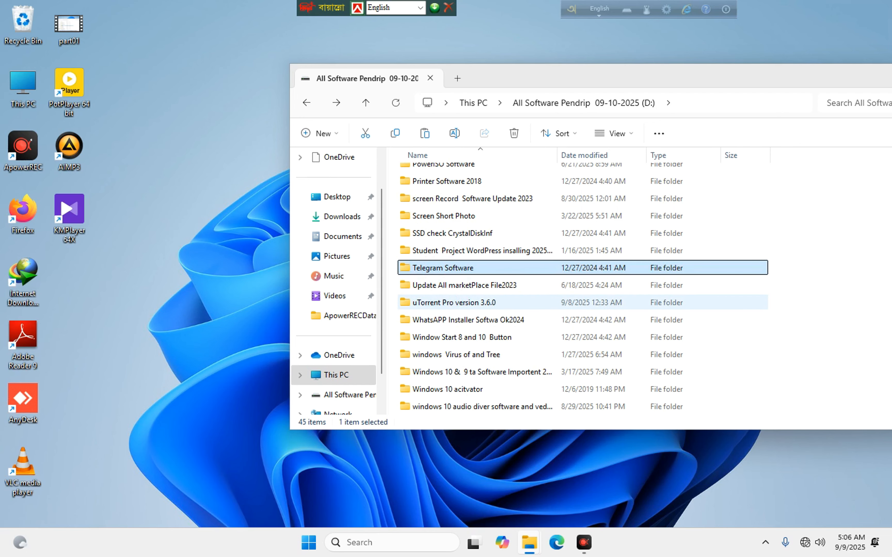
double_click(454, 303)
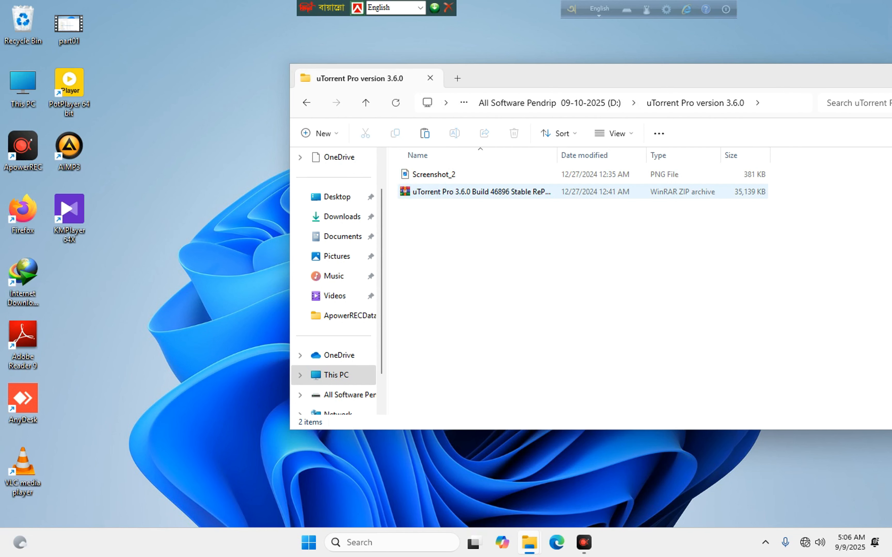
left_click(480, 192)
Copy the uTorrent Pro zip to the desktop and extract it, entering the archive password.
left_click_drag(232, 251, 199, 147)
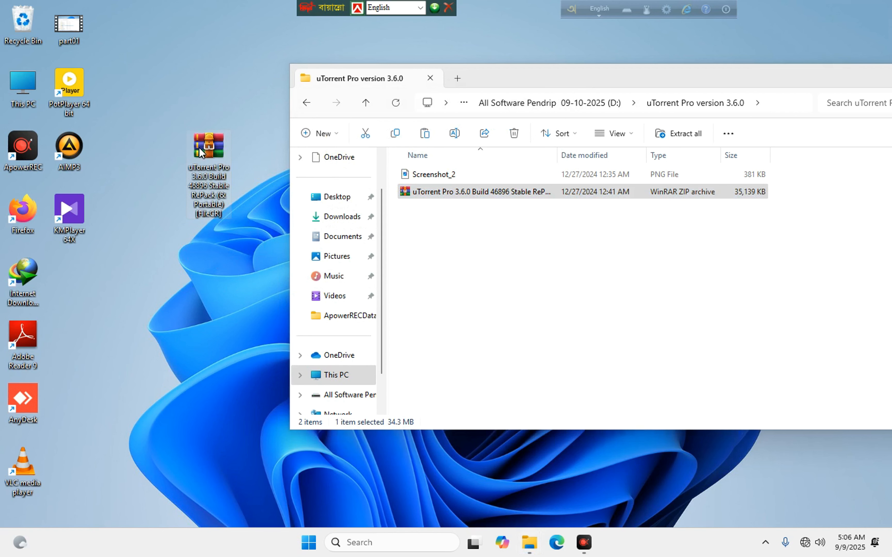
right_click(200, 147)
left_click(264, 379)
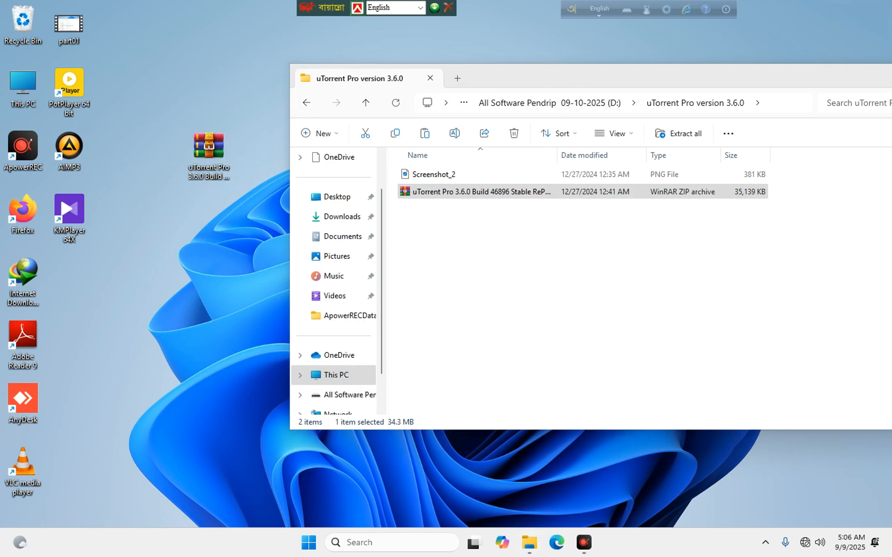
left_click(262, 224)
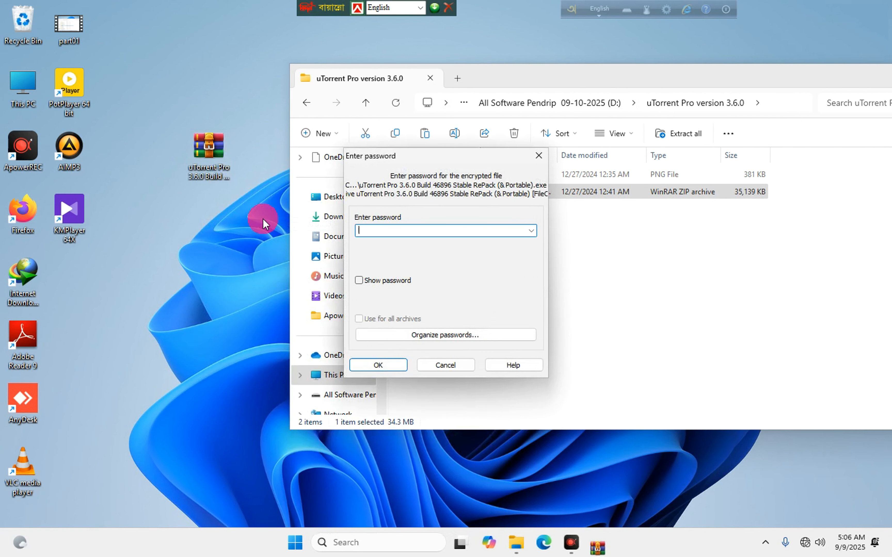
type("123")
key("Return")
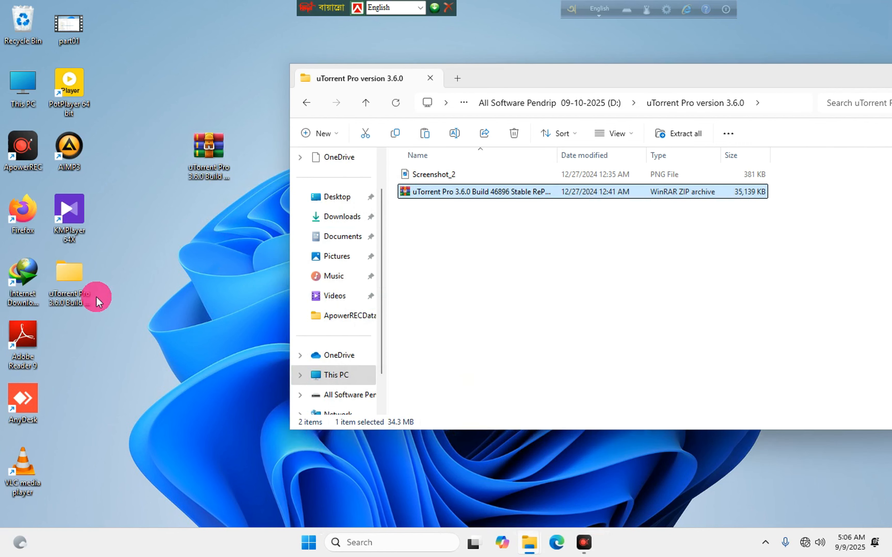
Run the extracted uTorrent Pro RePack installer with default folder, then launch uTorrent.
double_click(67, 270)
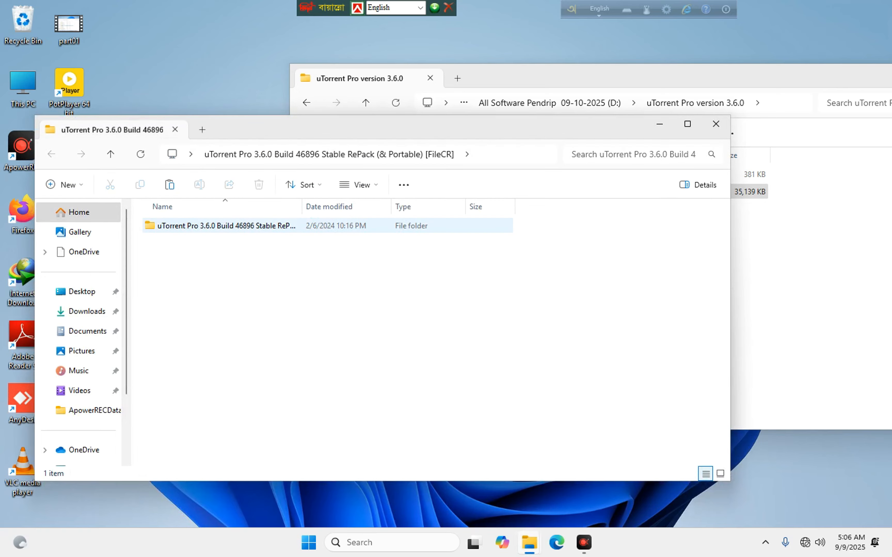
double_click(179, 227)
left_click(177, 227)
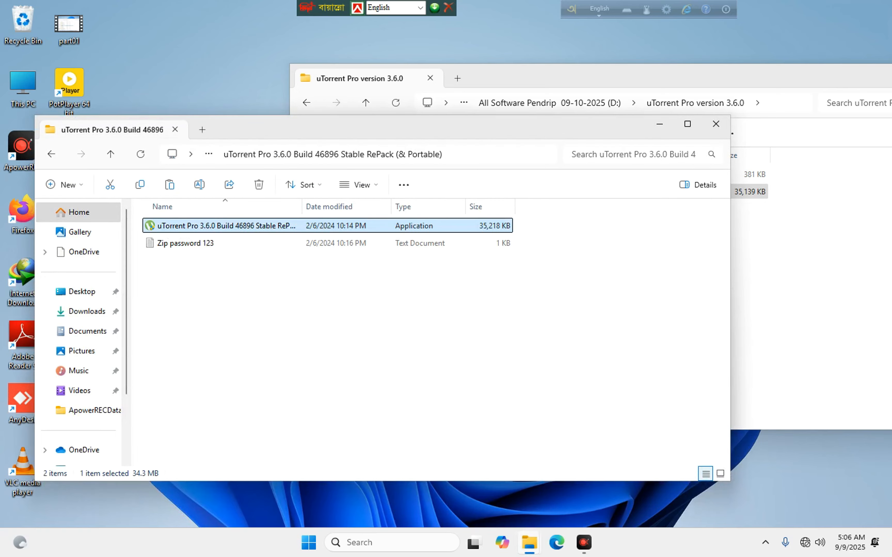
double_click(177, 223)
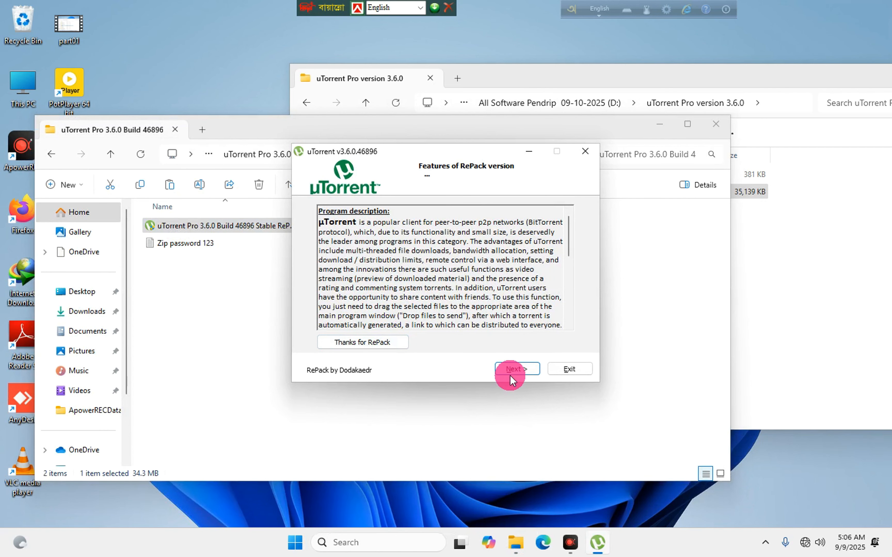
left_click(514, 369)
left_click(515, 368)
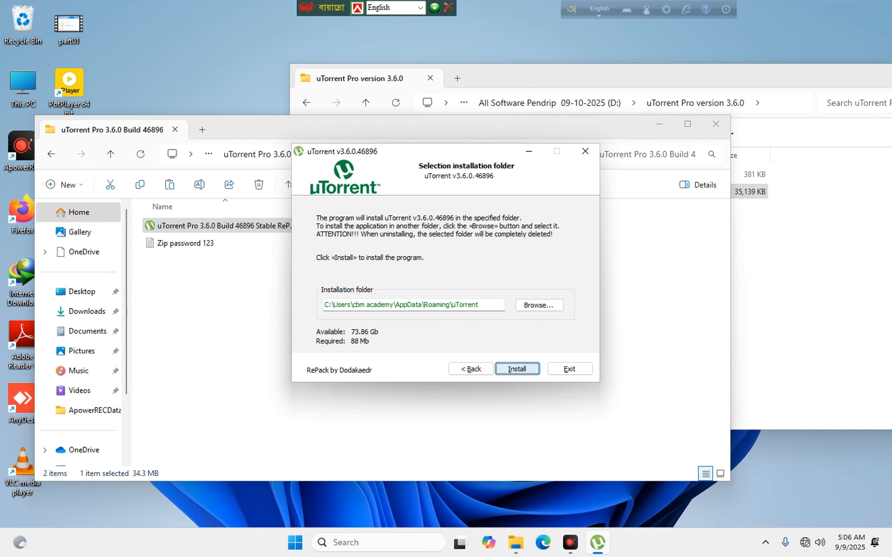
left_click(515, 369)
left_click(513, 370)
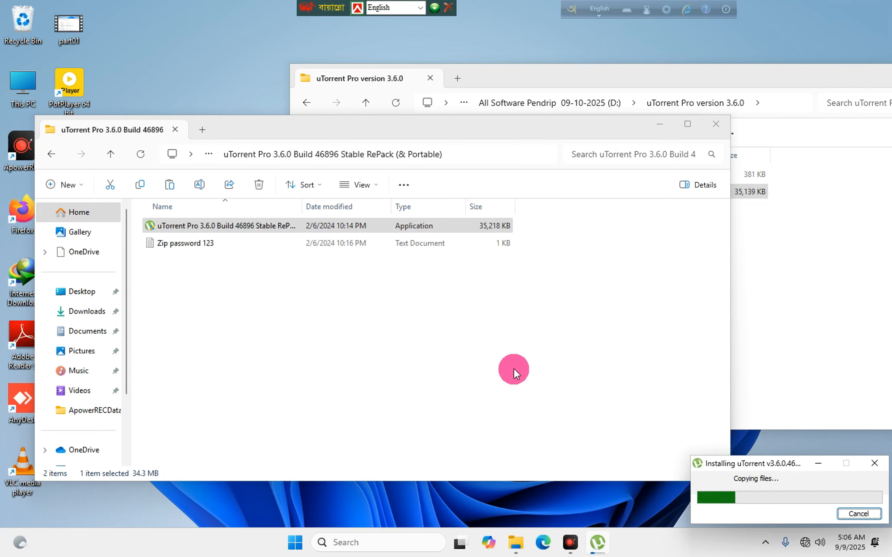
left_click(518, 359)
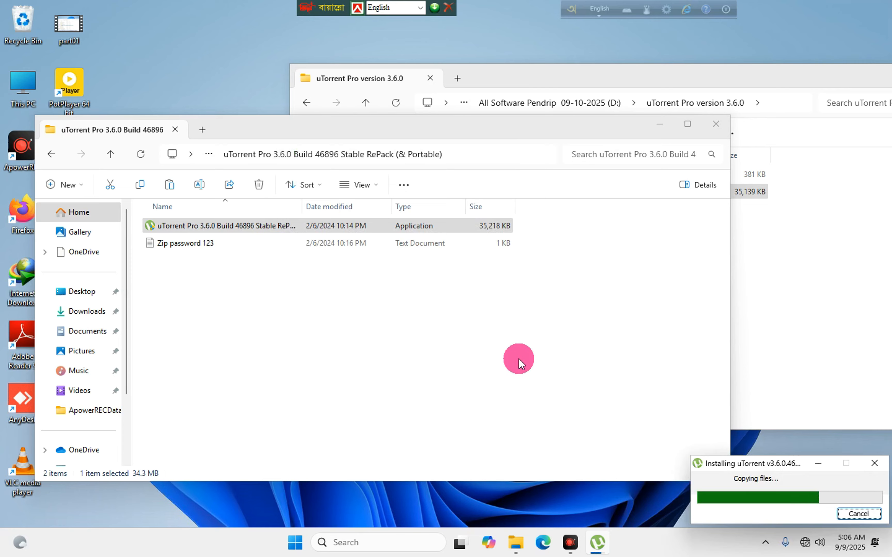
left_click(519, 358)
left_click(519, 352)
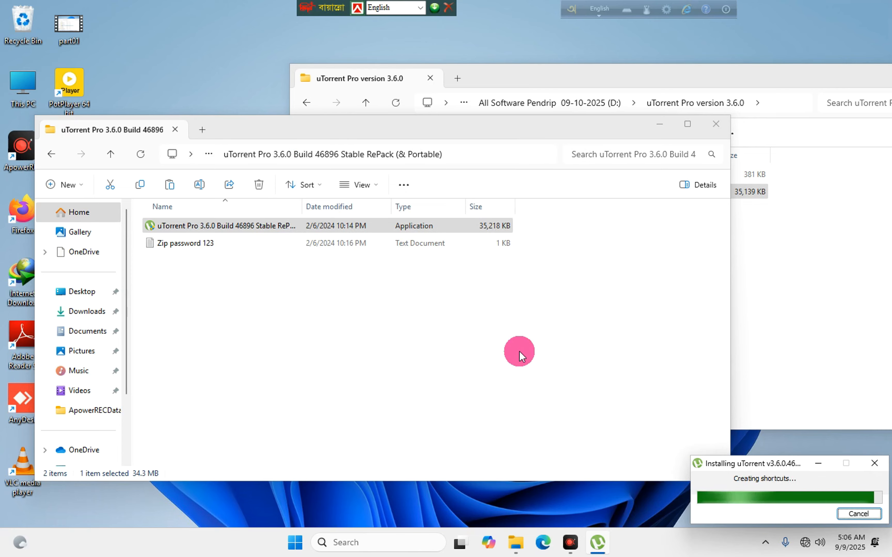
left_click(442, 298)
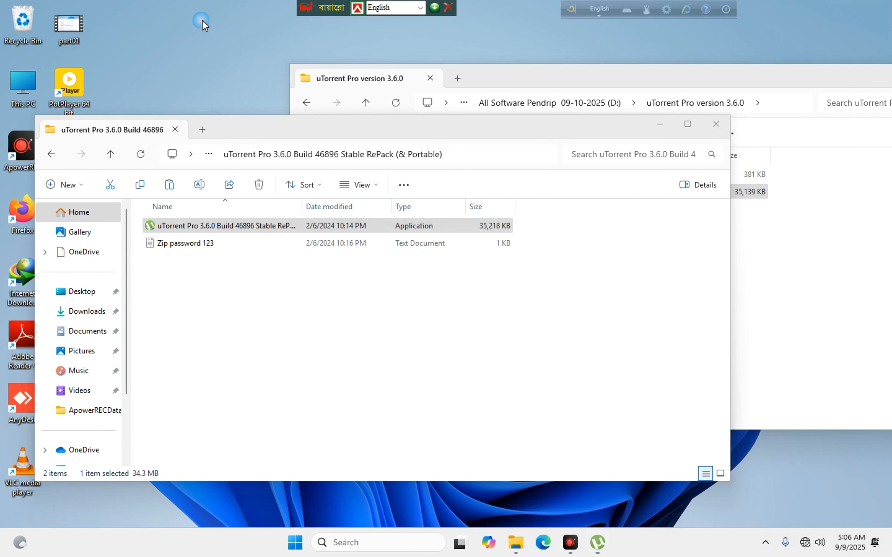
Refresh the desktop and close the uTorrent build folder window and the uTorrent program.
right_click(193, 56)
left_click(213, 112)
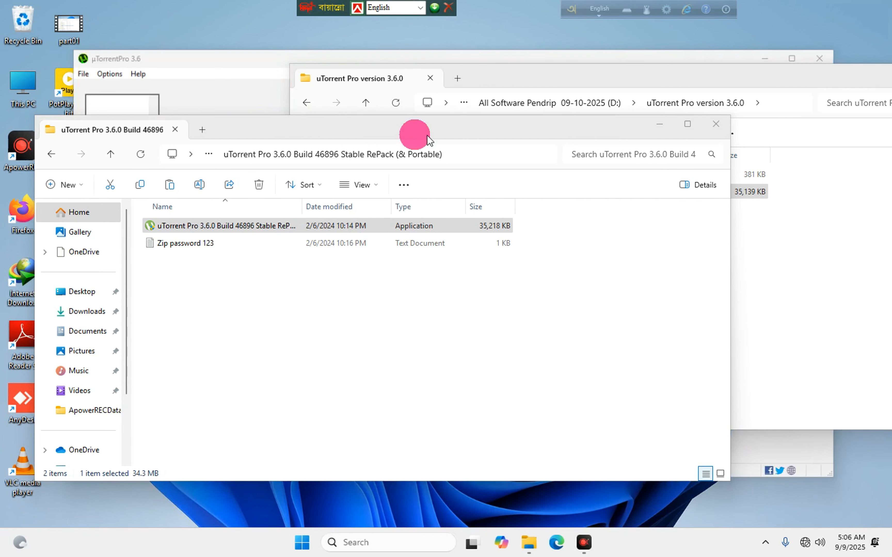
left_click(716, 123)
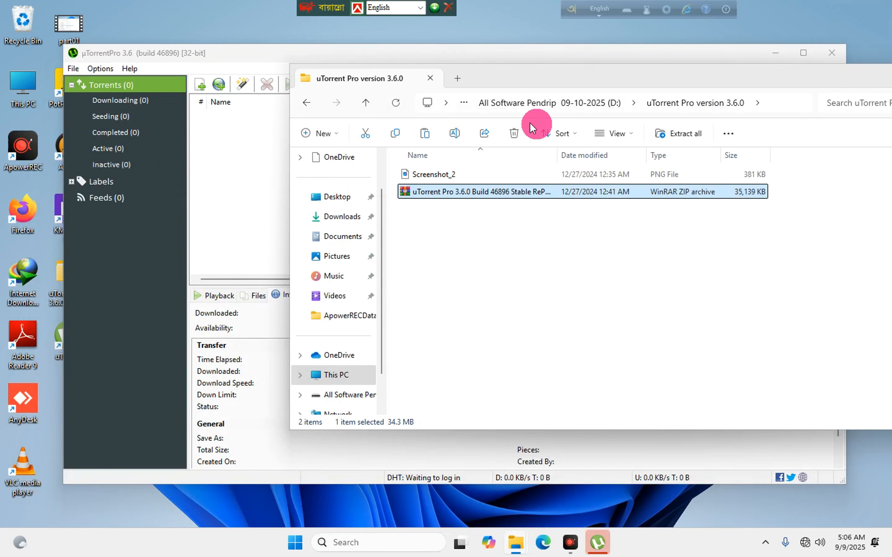
left_click(455, 57)
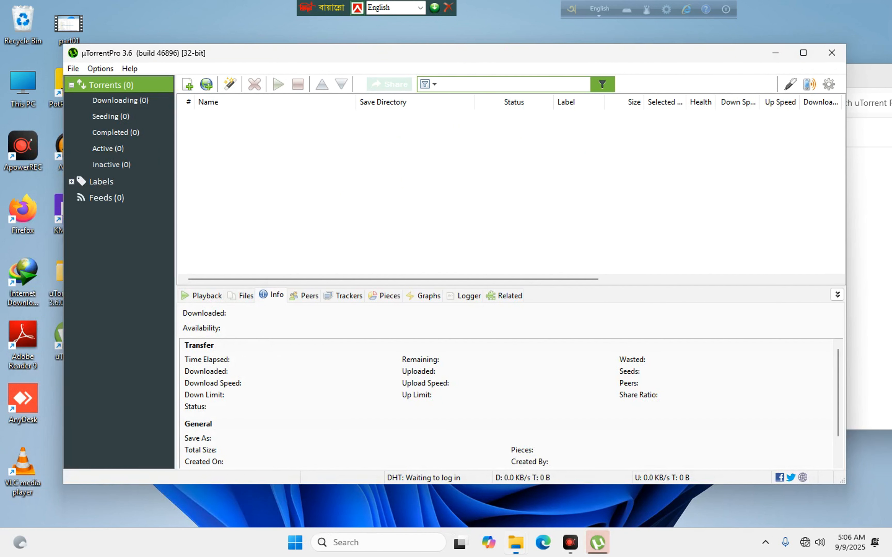
left_click(832, 52)
Delete the uTorrent archive and the extracted uTorrent Pro folder from the desktop.
right_click(209, 163)
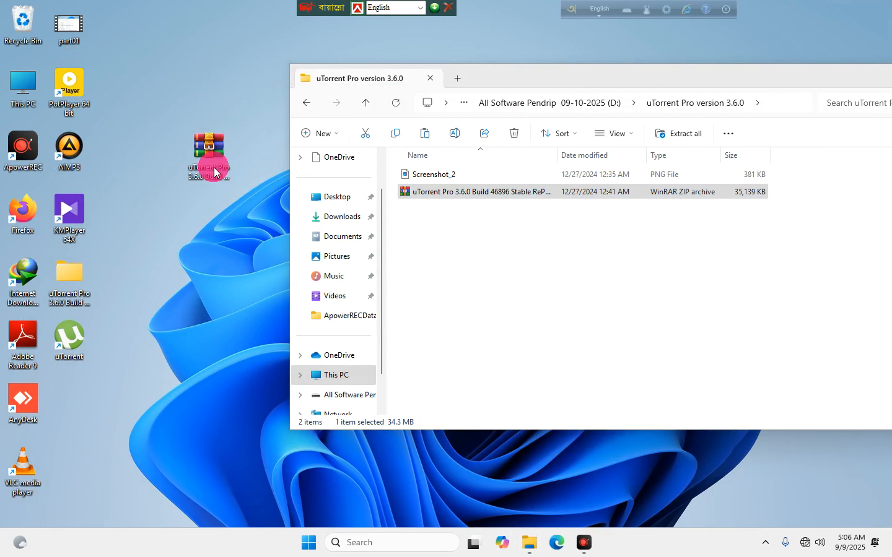
left_click(354, 175)
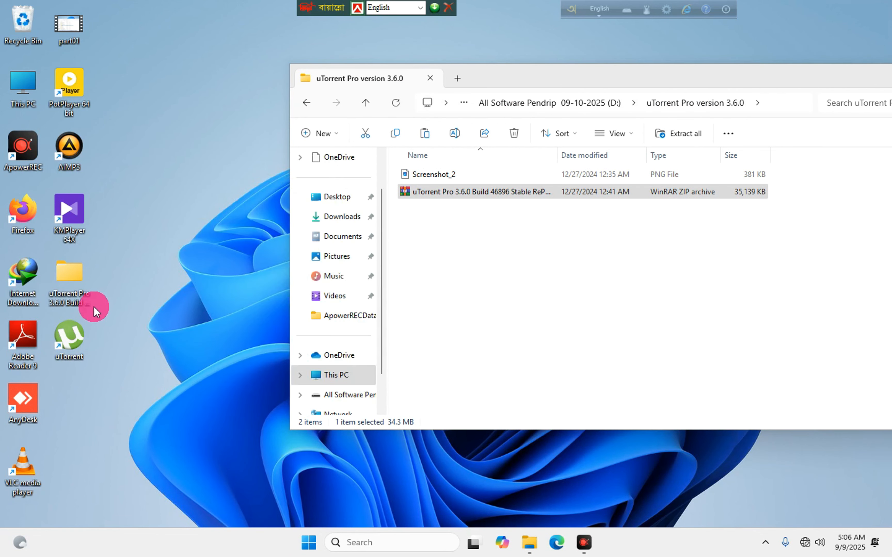
right_click(70, 278)
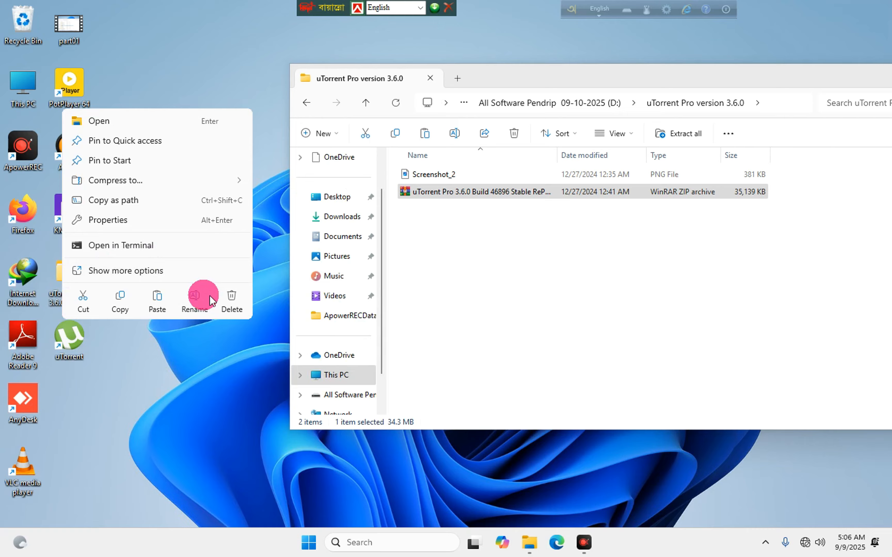
left_click(232, 301)
Refresh the desktop several times.
right_click(186, 214)
left_click(226, 281)
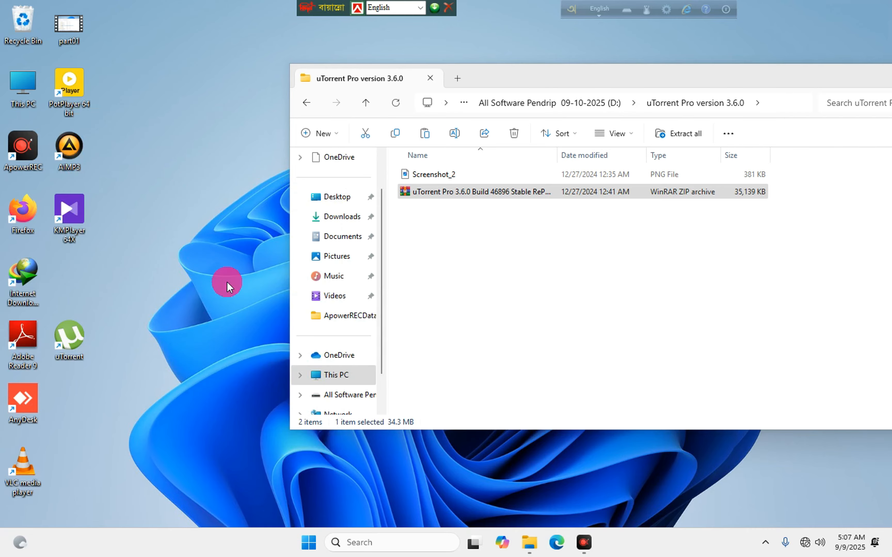
right_click(209, 241)
left_click(226, 273)
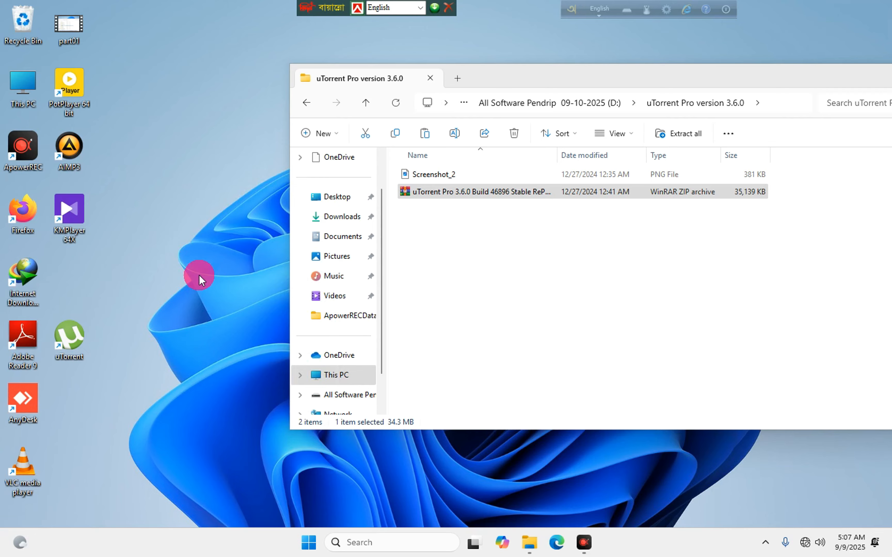
right_click(166, 120)
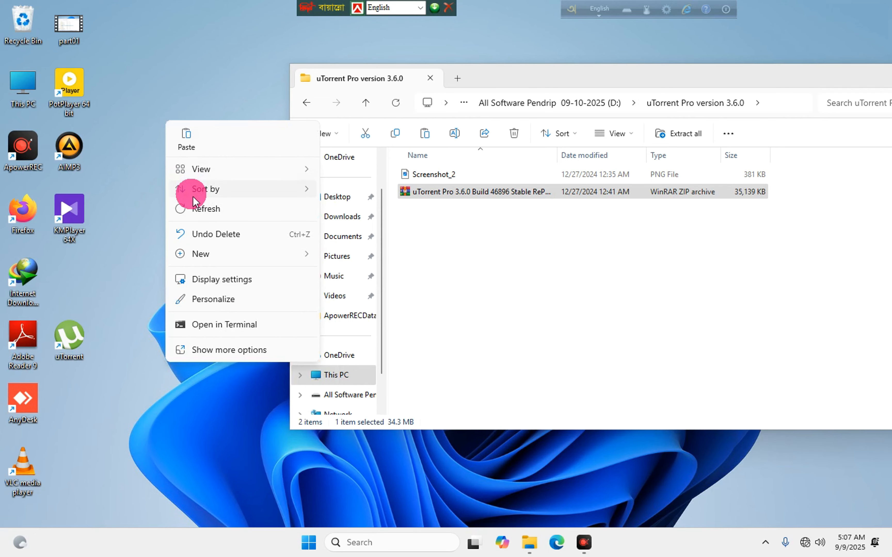
left_click(199, 211)
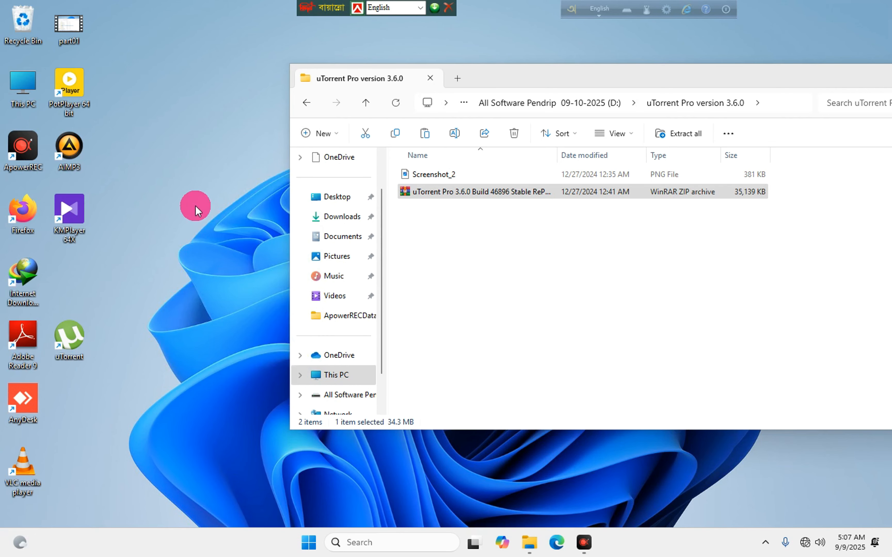
right_click(184, 114)
left_click(206, 195)
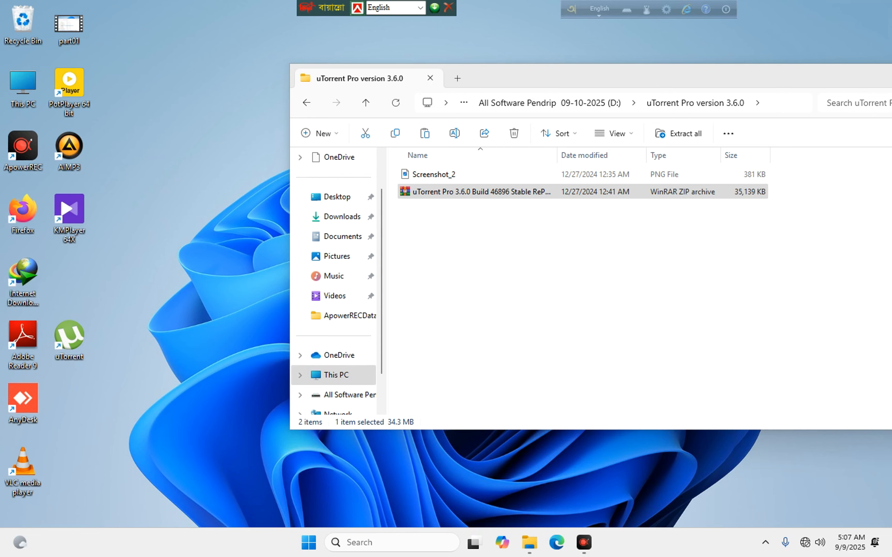
Copy the windows Virus of and Tree folder from drive D: to the desktop and open it.
left_click(307, 102)
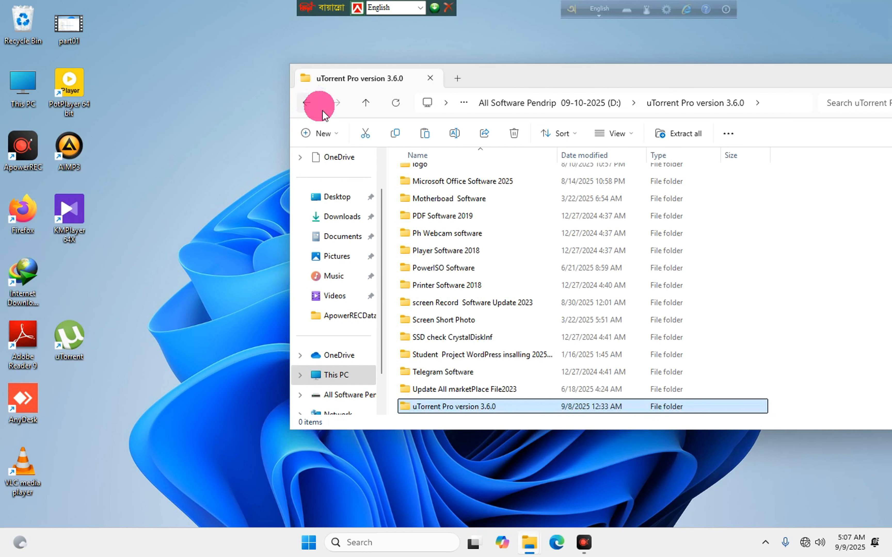
scroll(480, 292, "down", 3)
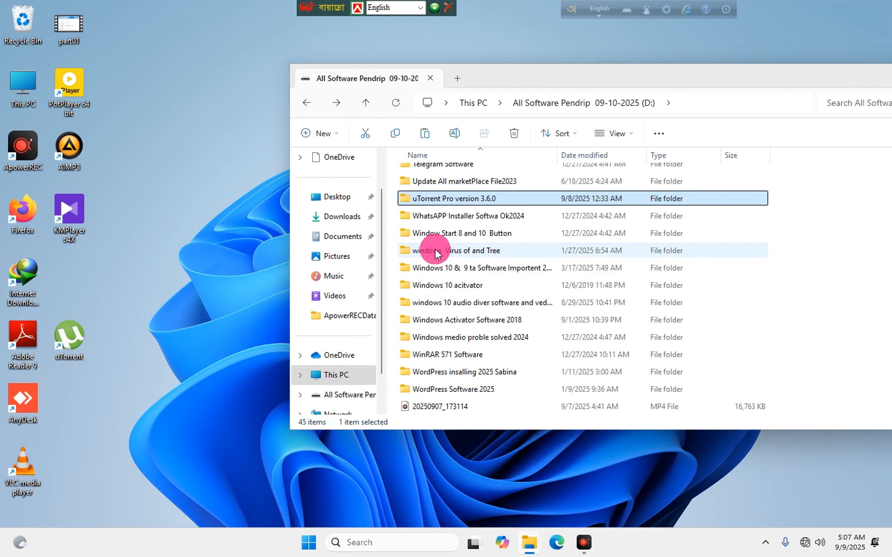
left_click_drag(447, 252, 213, 296)
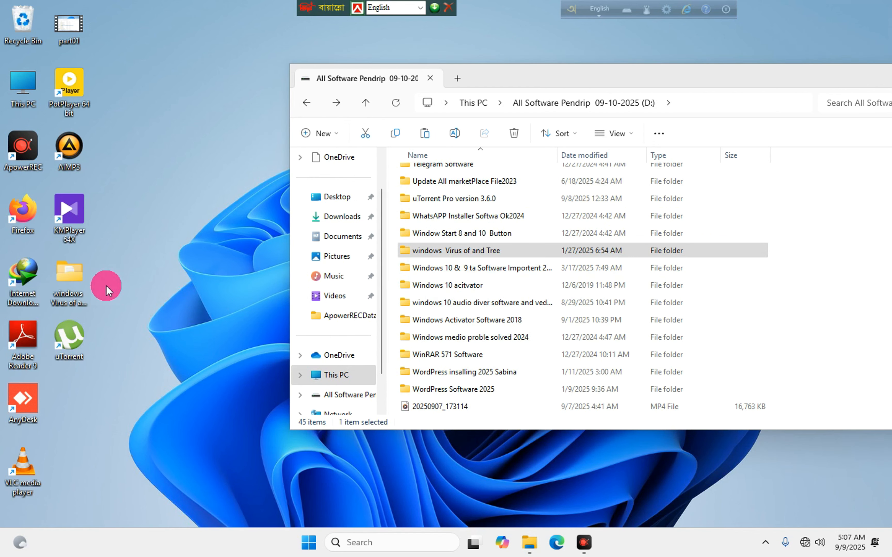
double_click(68, 276)
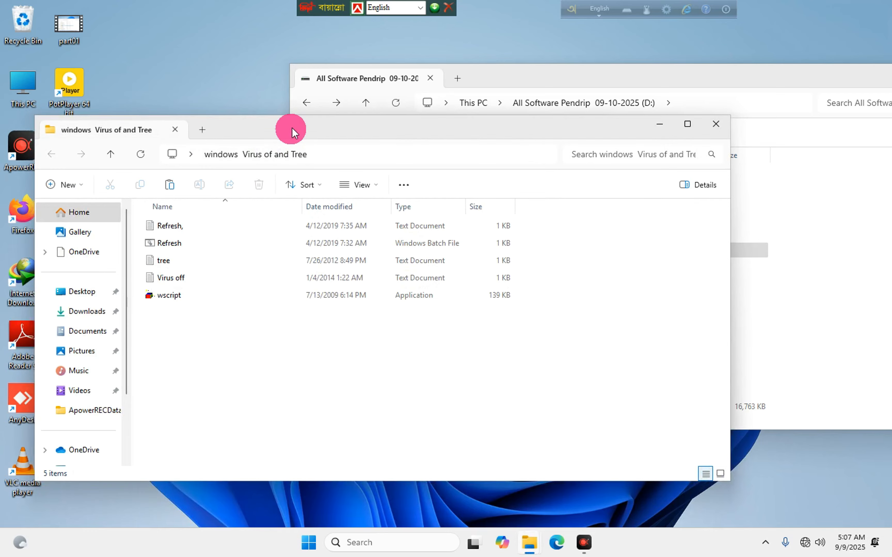
Through wscript, make Windows Script Host stop scripts after 1 second and apply.
left_click_drag(291, 131, 605, 166)
left_click(476, 330)
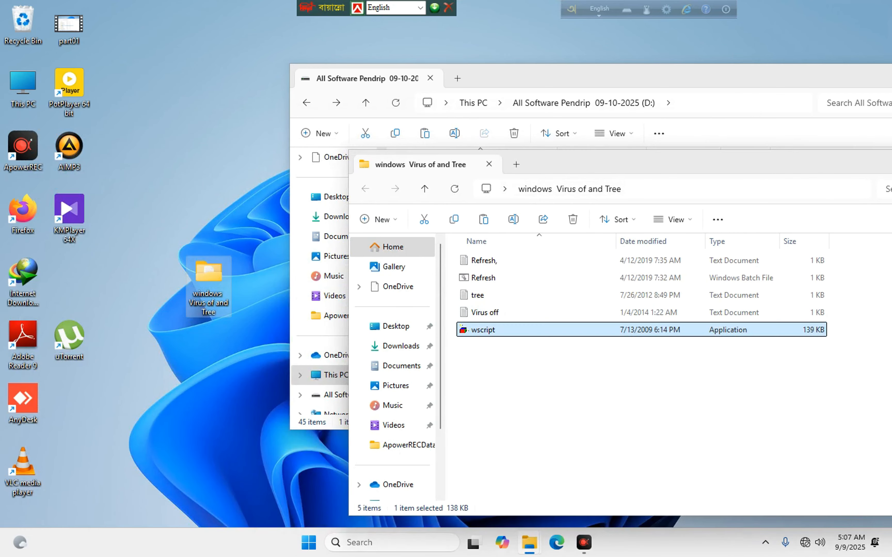
double_click(476, 330)
left_click(28, 56)
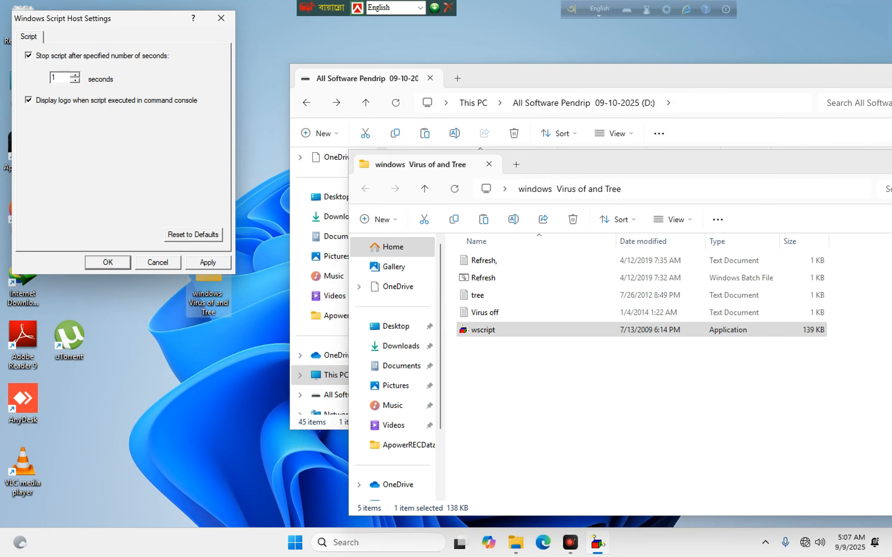
left_click(189, 267)
left_click(103, 263)
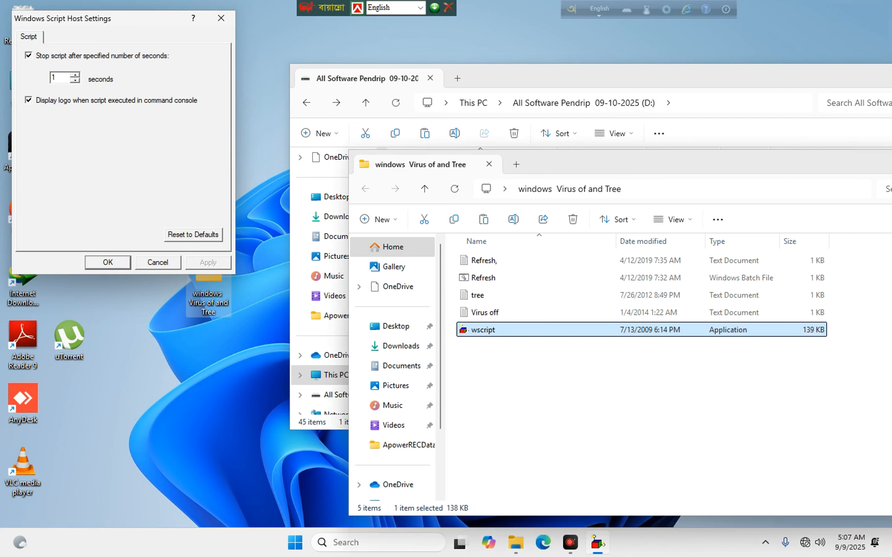
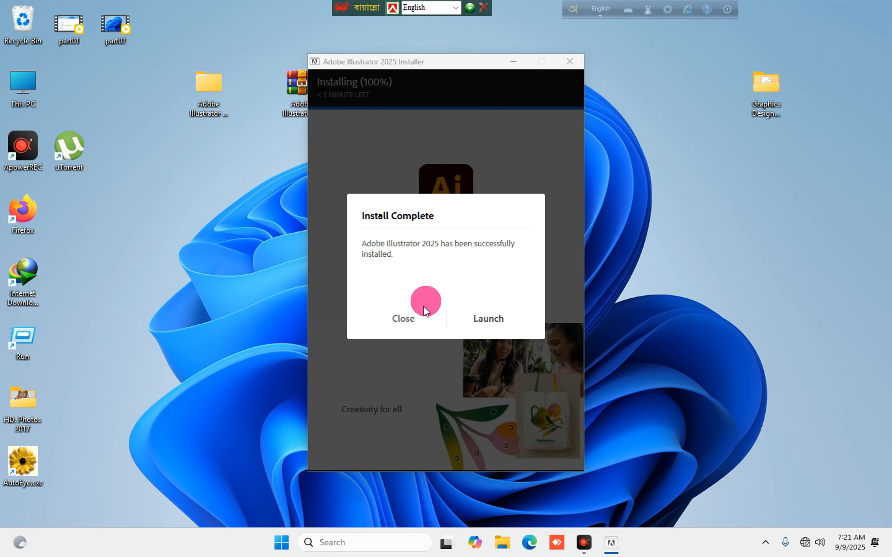
Close the finished Adobe Illustrator installer and return to the desktop.
left_click(402, 319)
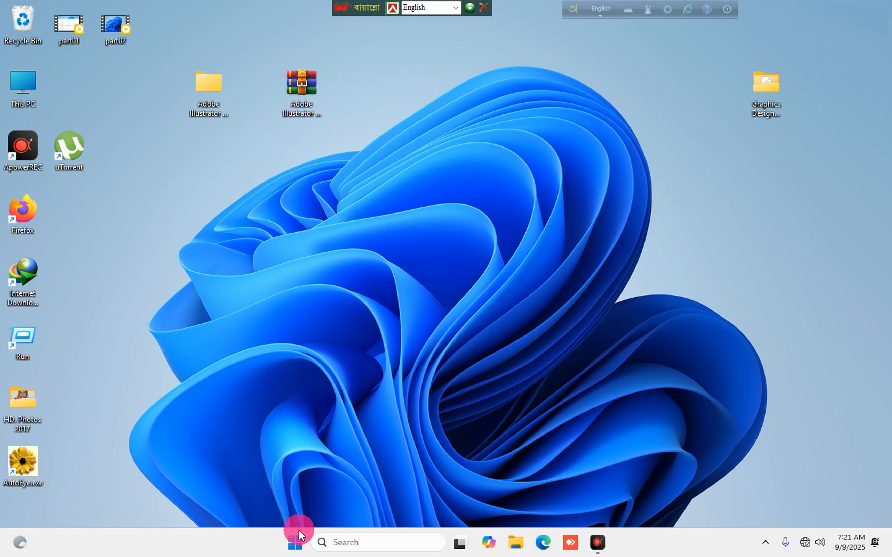
left_click(295, 542)
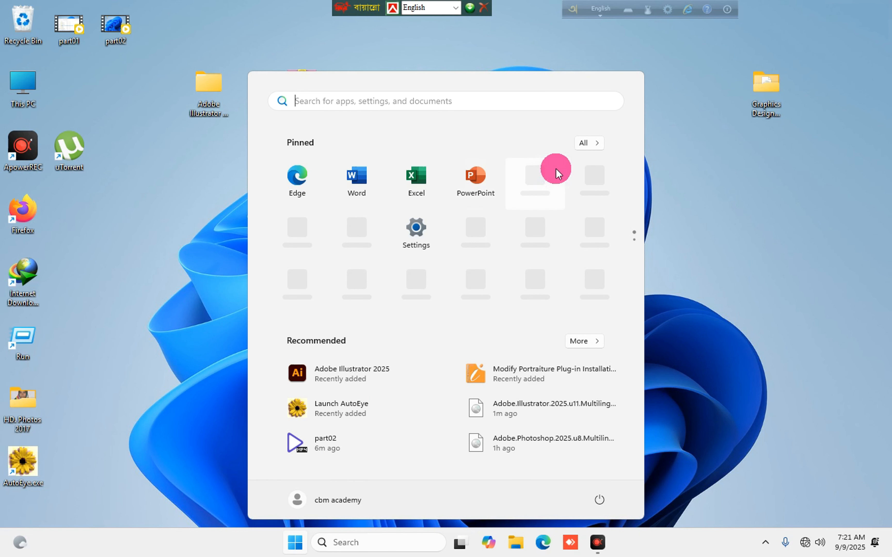
left_click(342, 406)
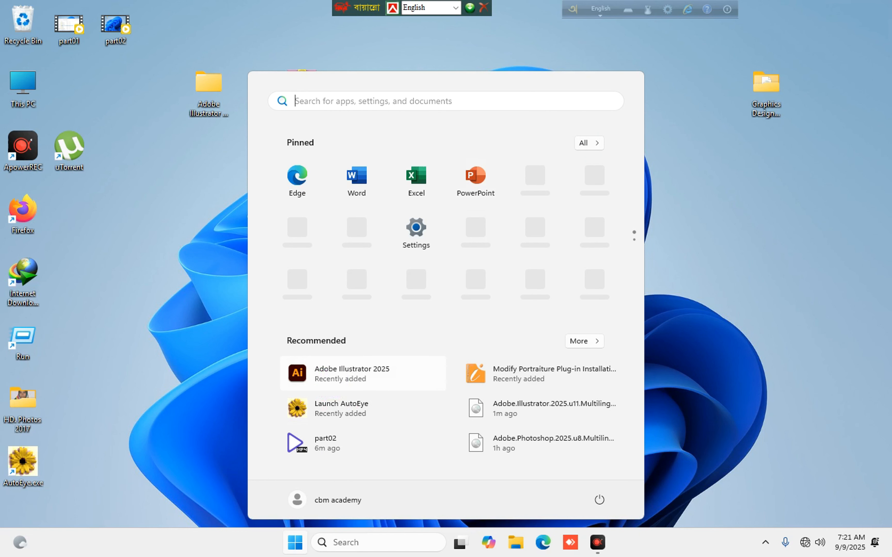
left_click(699, 132)
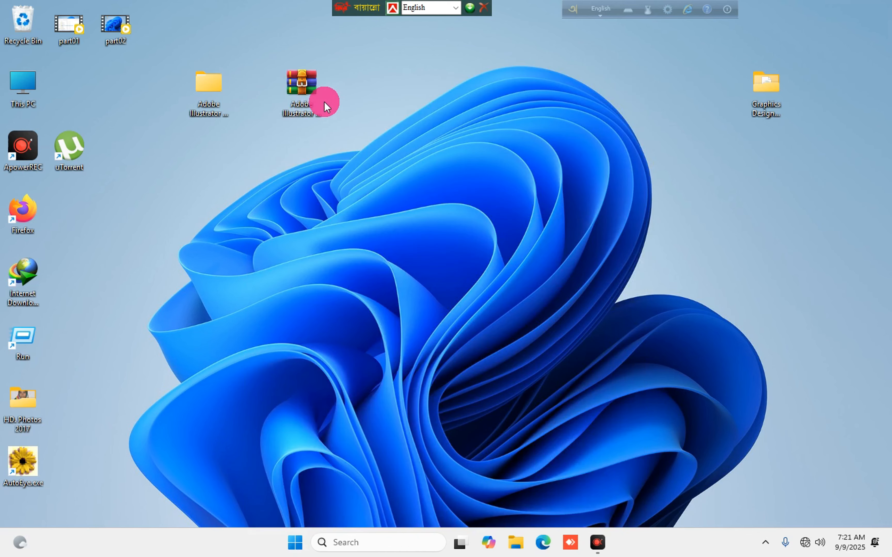
Delete the Adobe Illustrator RAR archive from the desktop, cancelling the folder-in-use transfer.
left_click(313, 96)
right_click(309, 93)
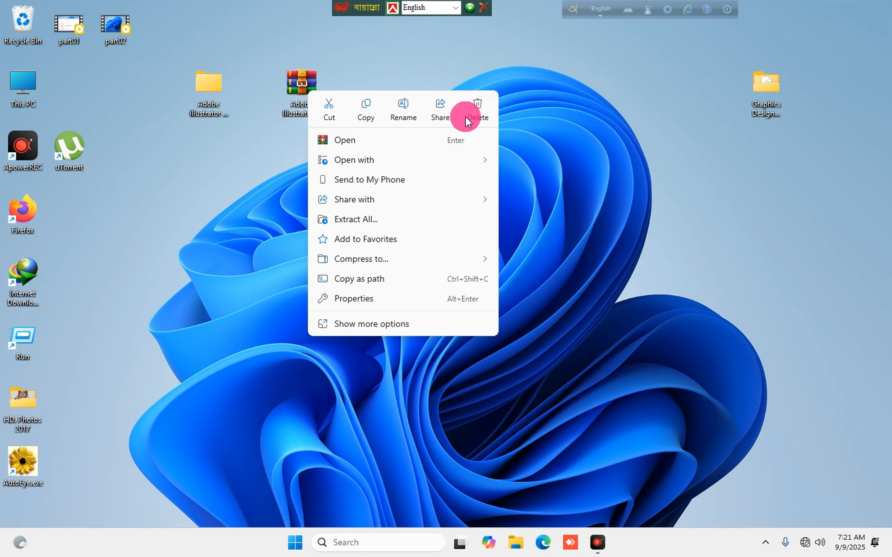
left_click(466, 116)
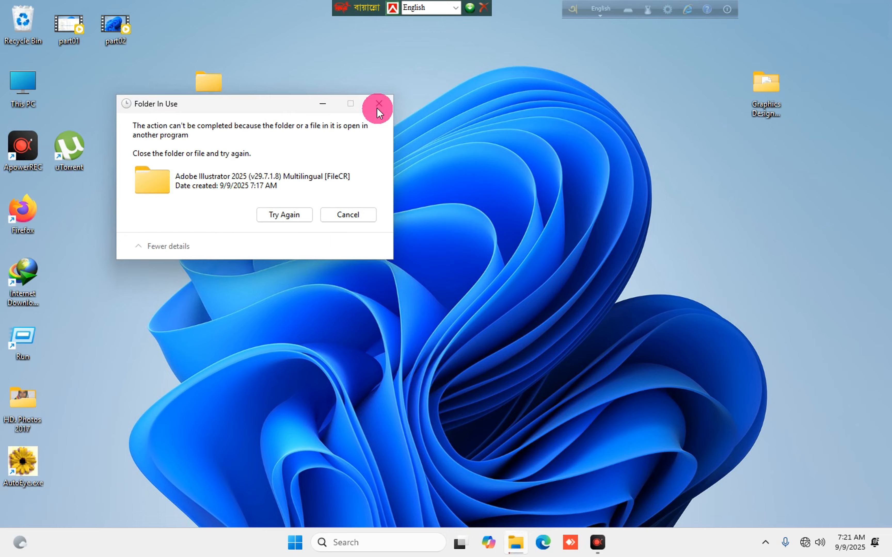
left_click(378, 105)
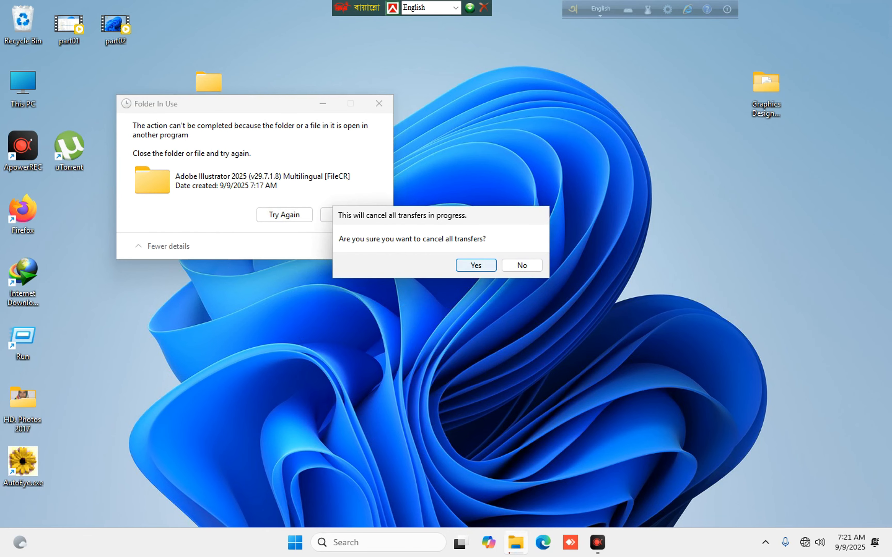
key("Return")
left_click(299, 537)
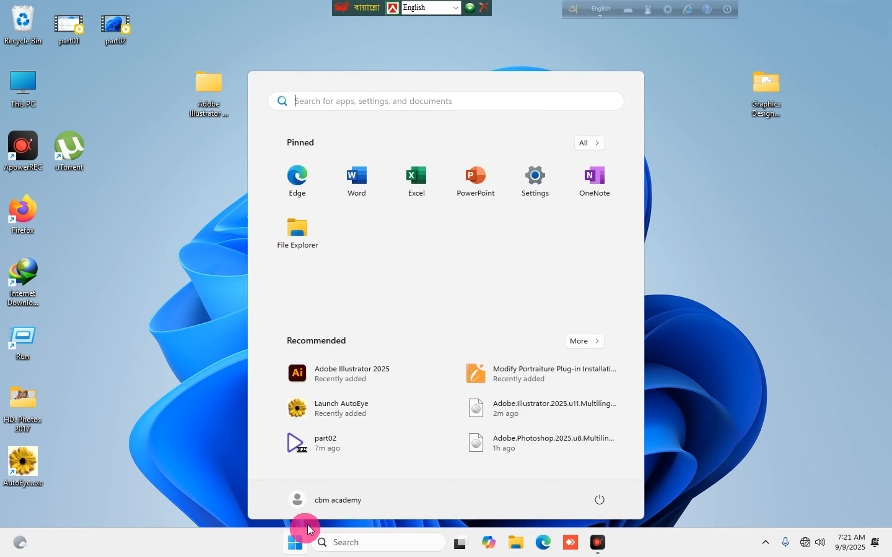
left_click(346, 531)
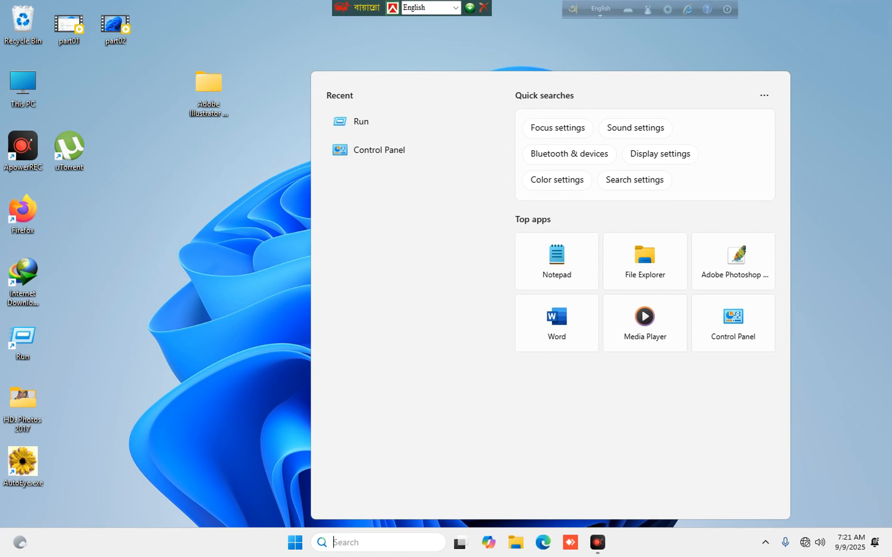
Confirm Programs and Features lists Adobe Illustrator 2025 (29.7.1, 3.41 GB), then close it.
type("cont")
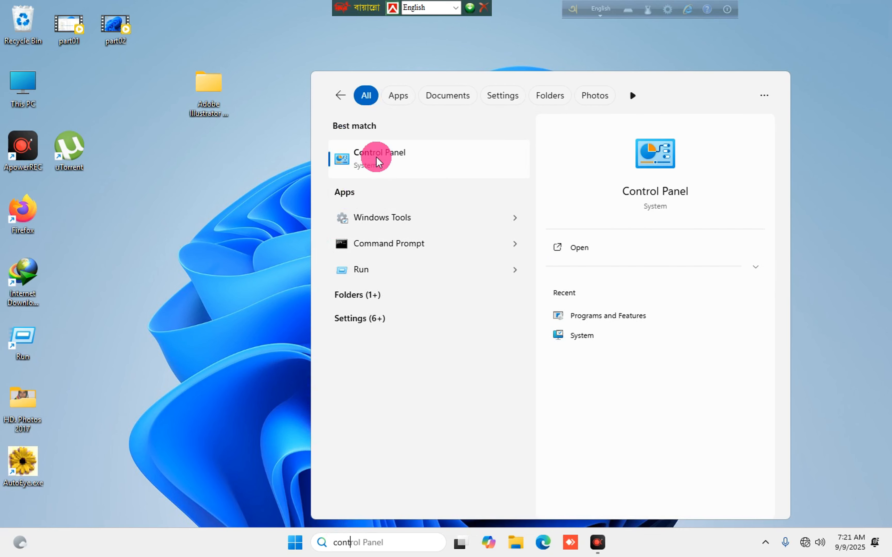
left_click(377, 162)
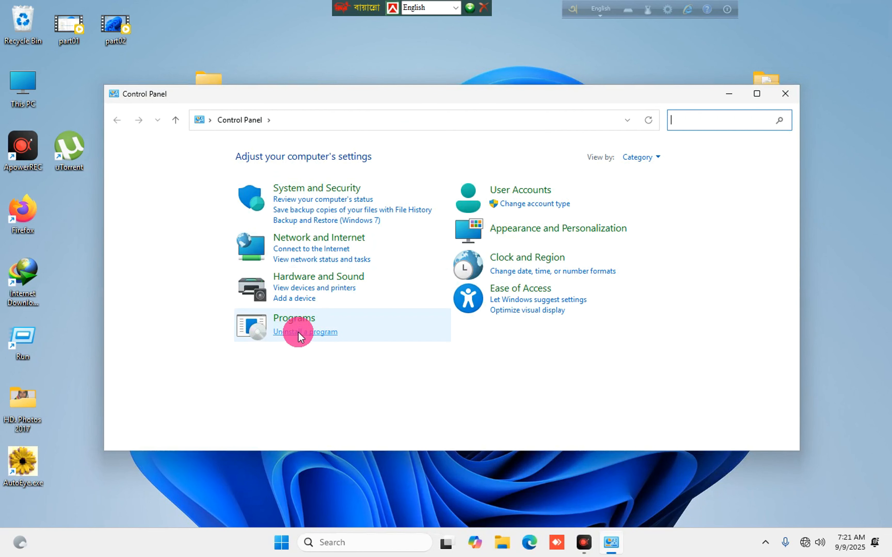
left_click(294, 318)
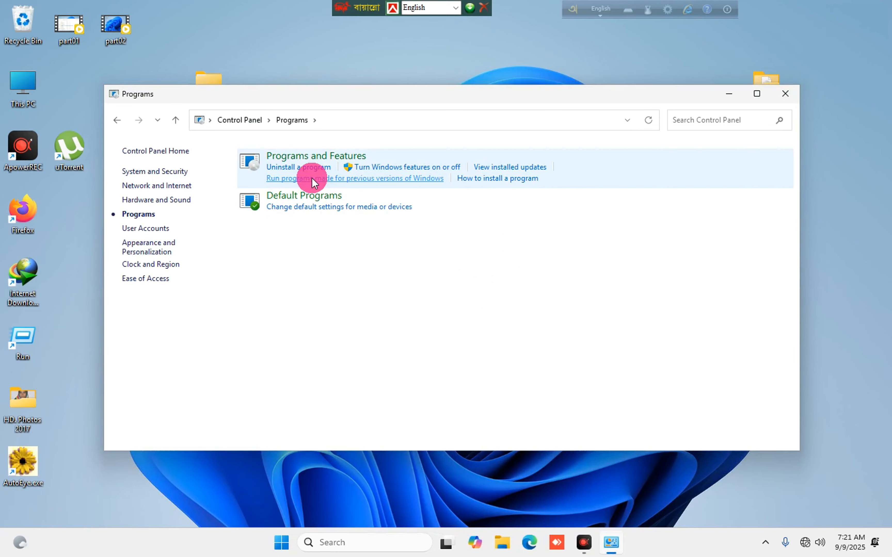
left_click(300, 155)
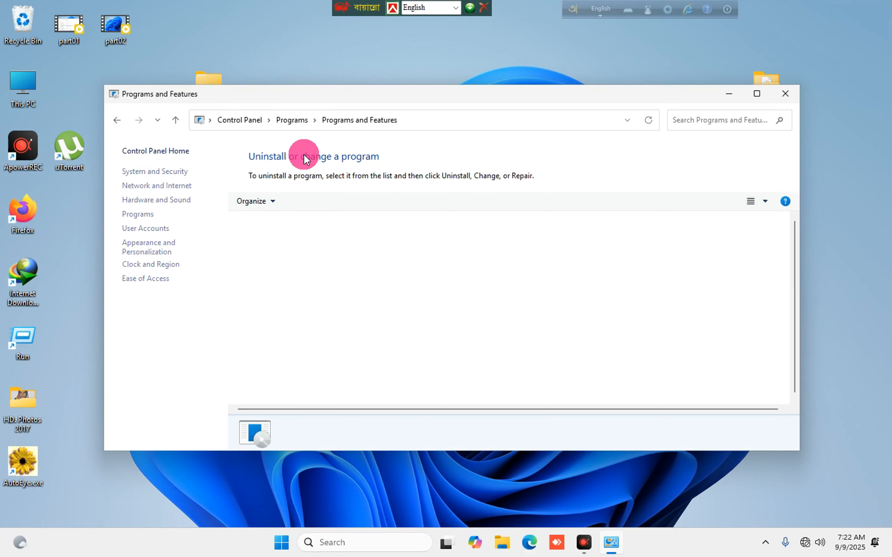
left_click(755, 95)
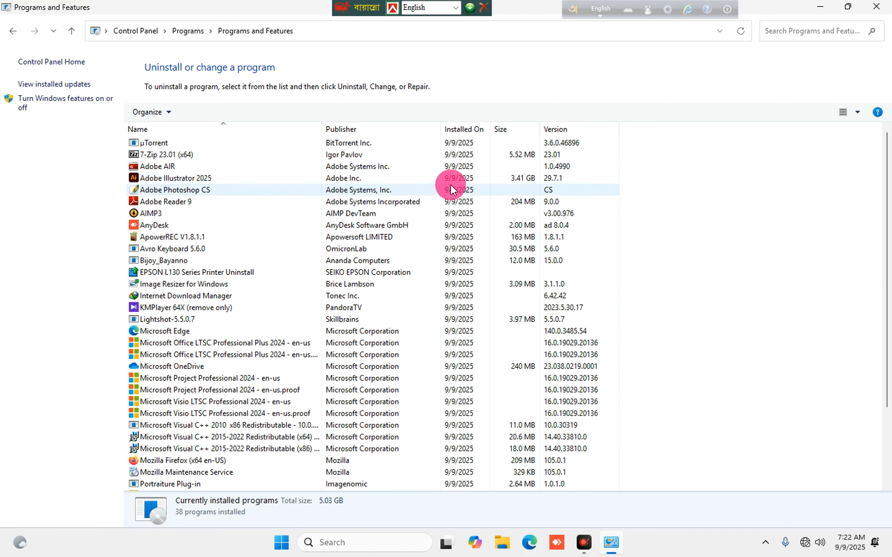
left_click(876, 7)
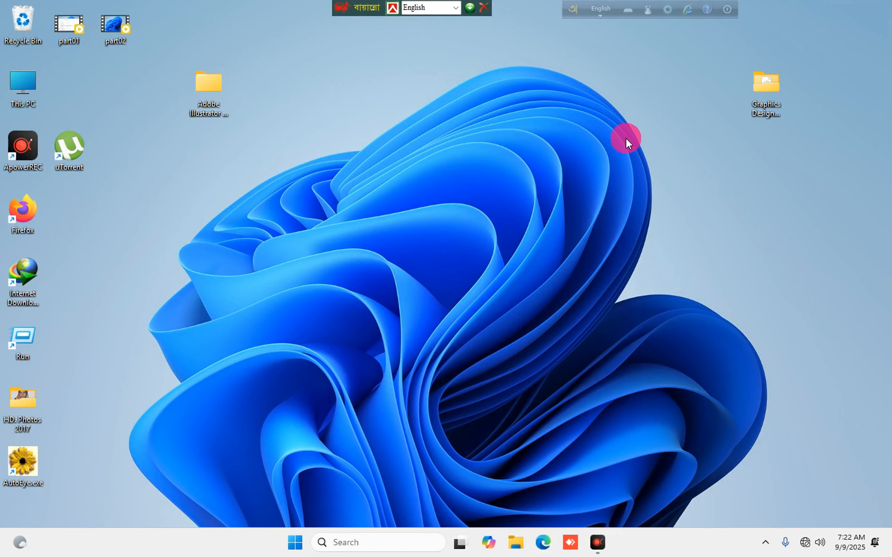
Mount the Photoshop 2025 ISO from Graphics Design Update Software 2025 and run the Adobe 2025 Set-up.
double_click(777, 93)
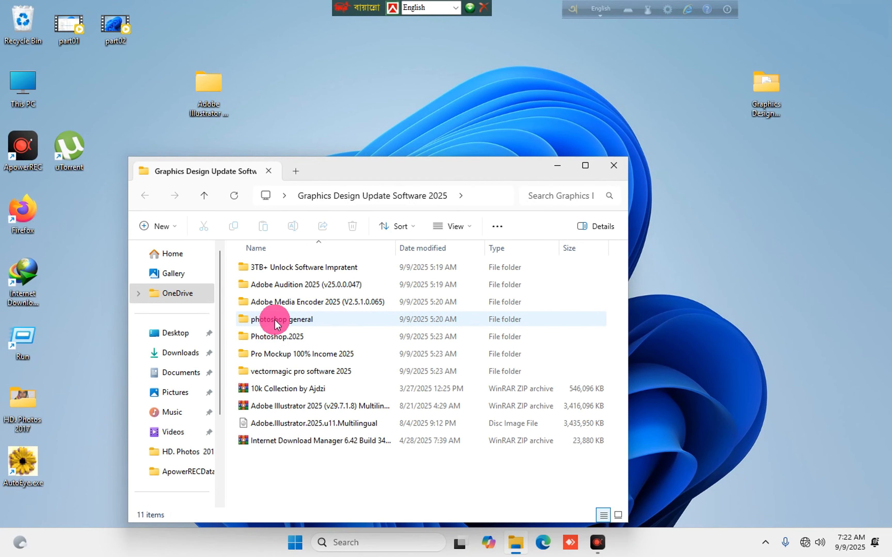
double_click(277, 337)
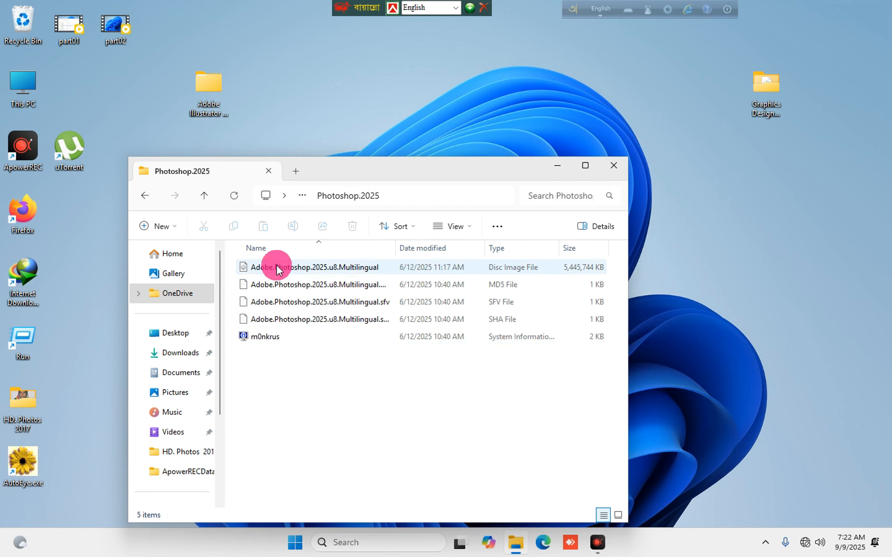
double_click(277, 268)
left_click(481, 281)
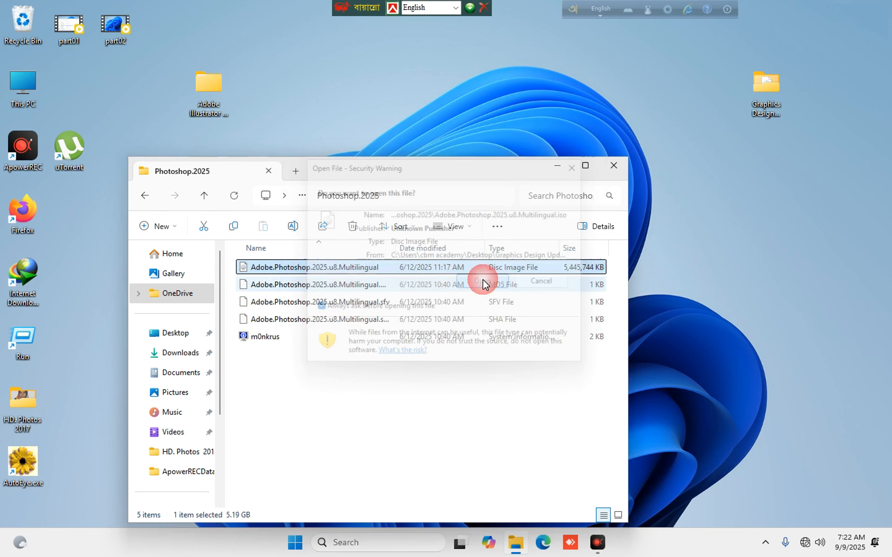
left_click(273, 271)
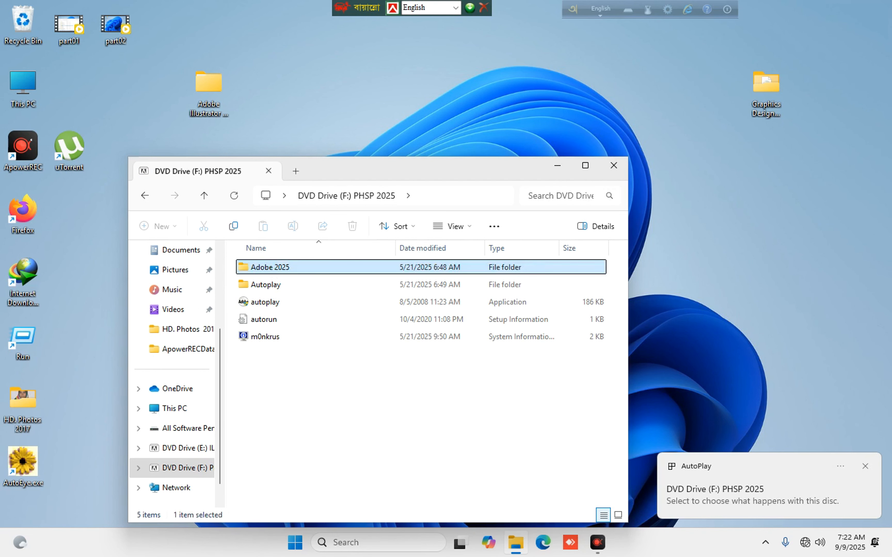
double_click(273, 267)
double_click(259, 319)
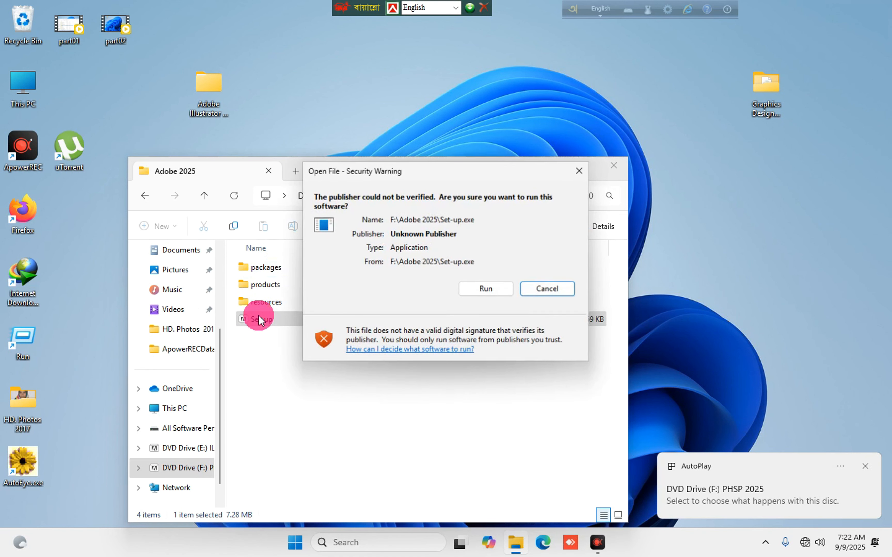
left_click(499, 289)
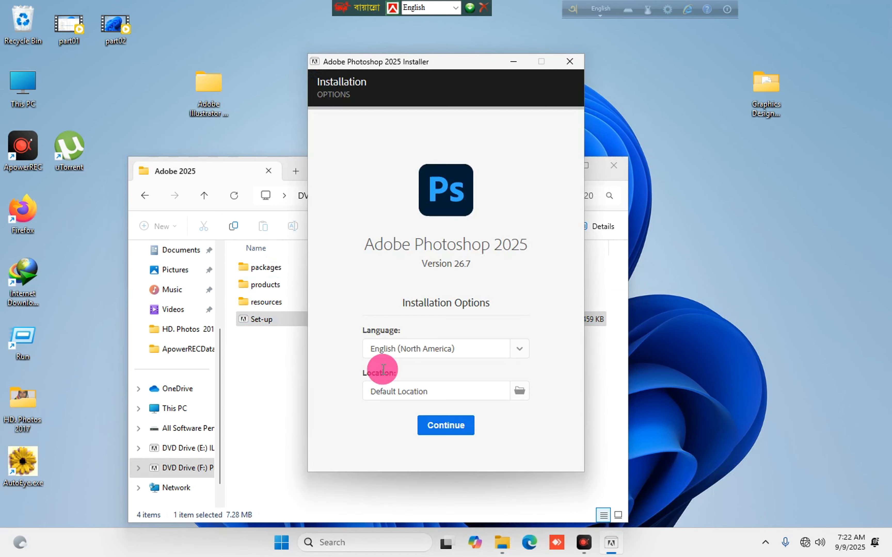
Install Photoshop 2025 in English (North America) to the default location.
left_click(442, 425)
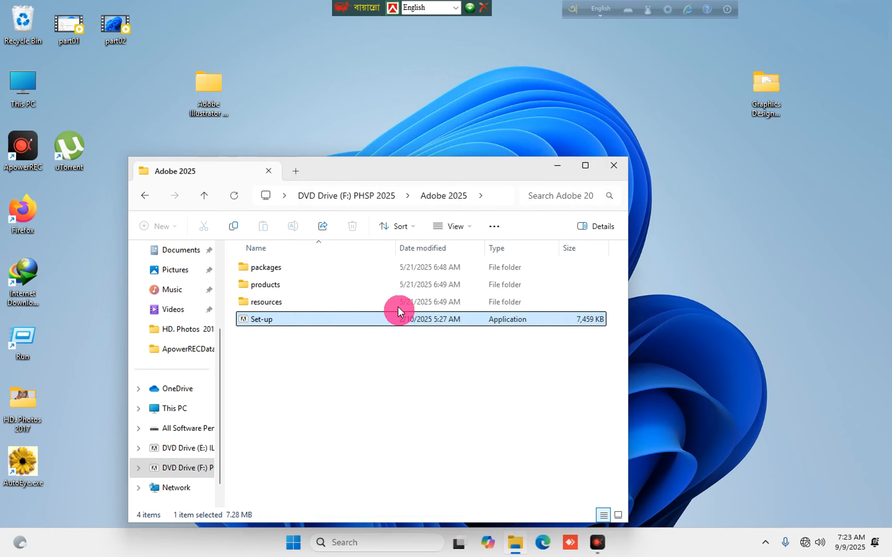
Move the 10k Collection by Ajdzi archive from Graphics Design Update Software 2025 onto the desktop.
left_click(142, 196)
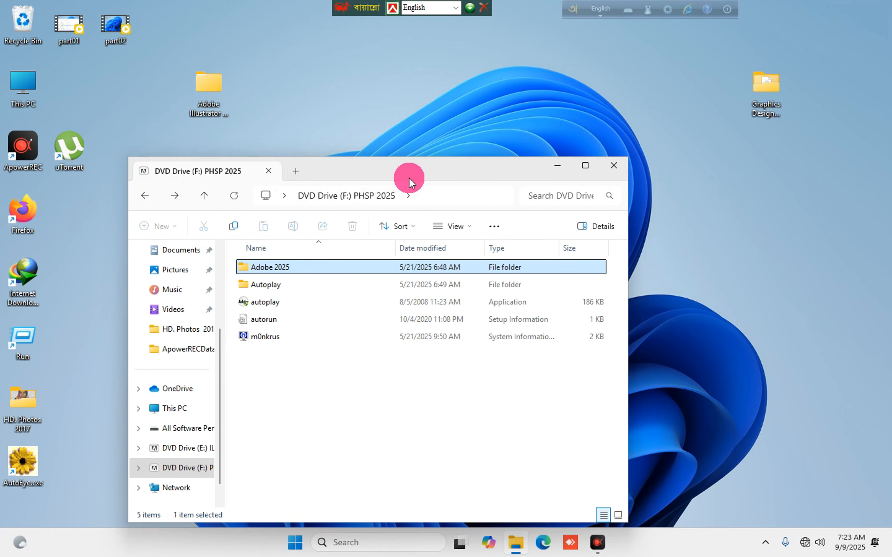
left_click_drag(409, 179, 436, 123)
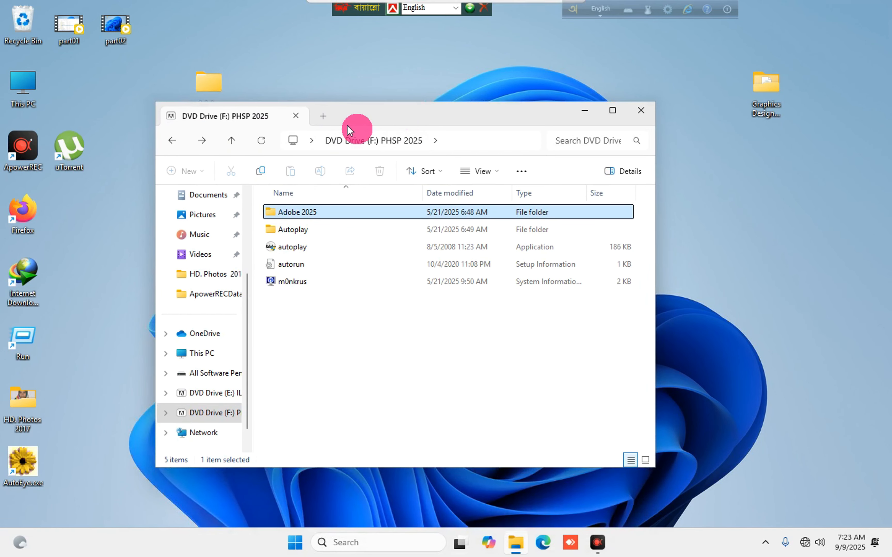
left_click(172, 141)
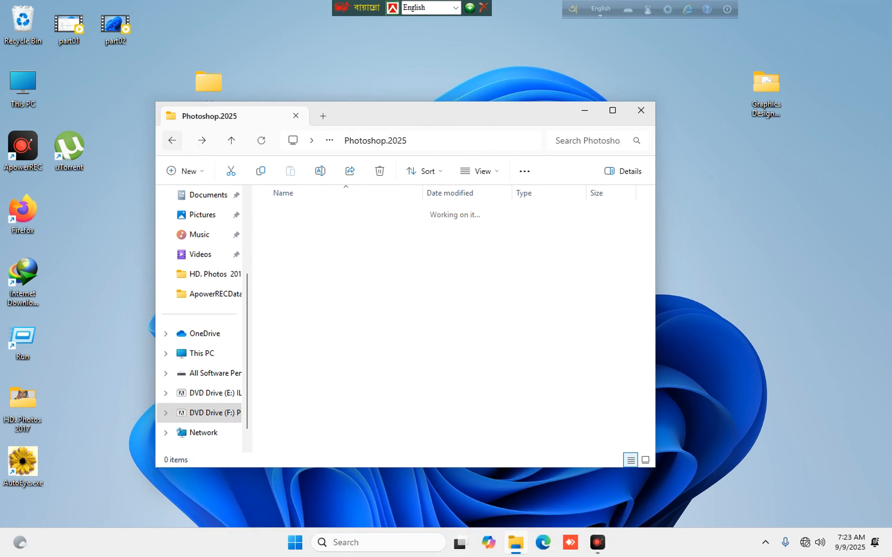
left_click(172, 141)
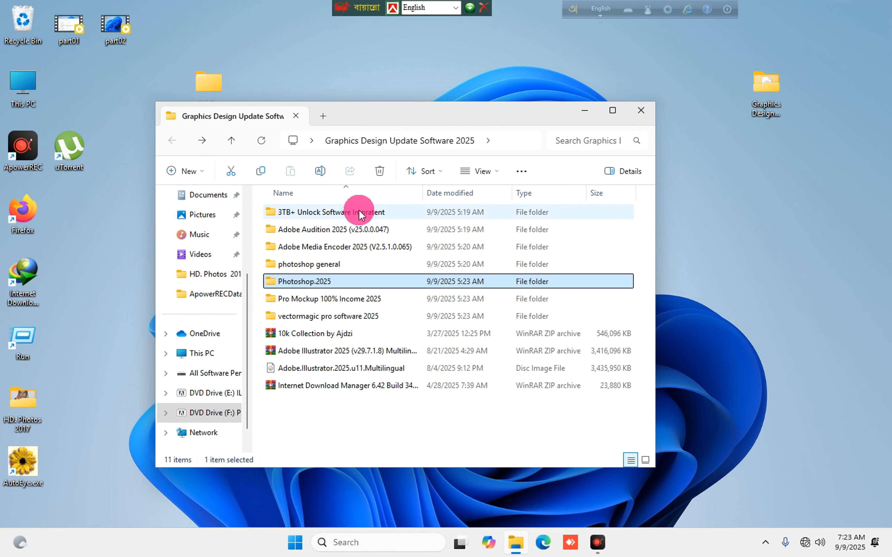
left_click_drag(280, 334, 750, 297)
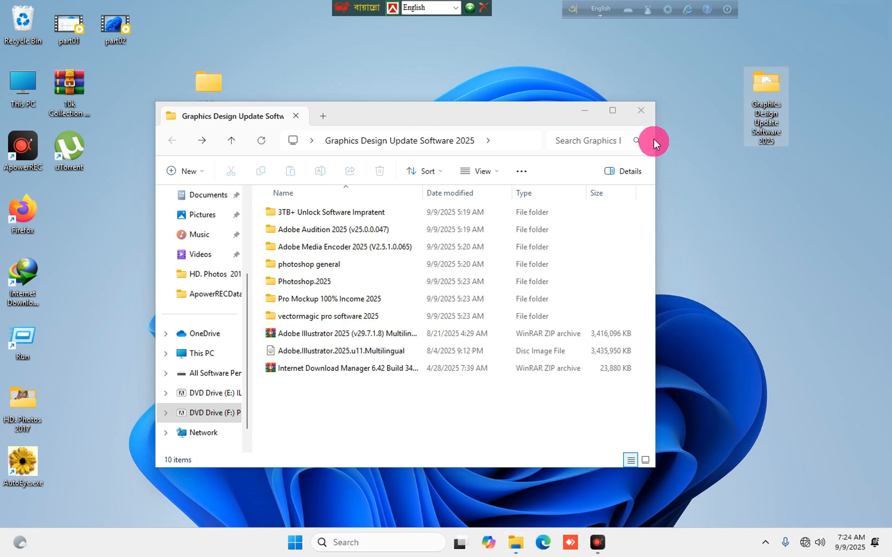
Close the Graphics Design Update Software 2025 window, reopening and closing it once more.
left_click(641, 111)
double_click(766, 85)
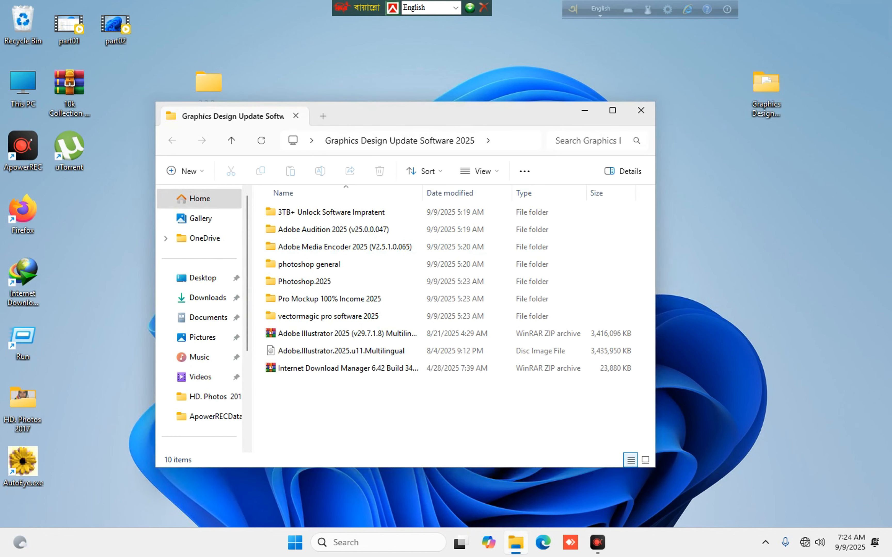
left_click(641, 110)
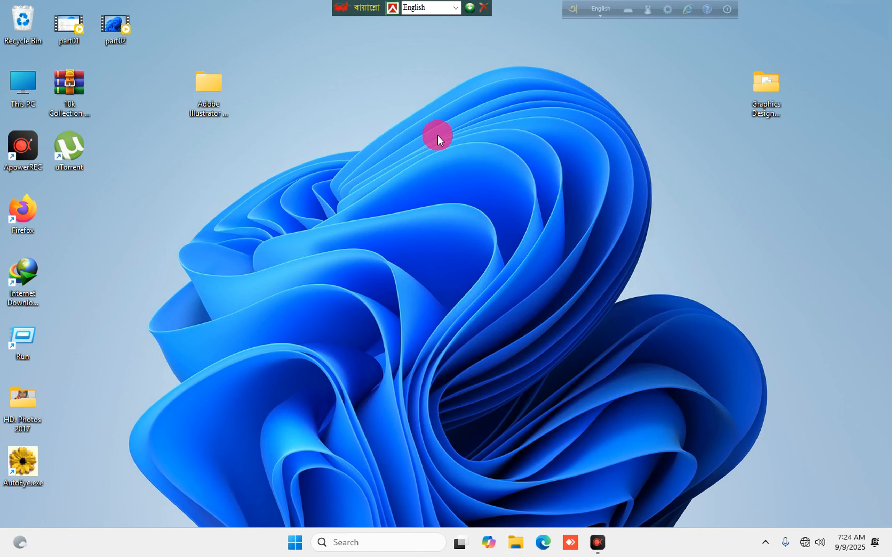
double_click(774, 114)
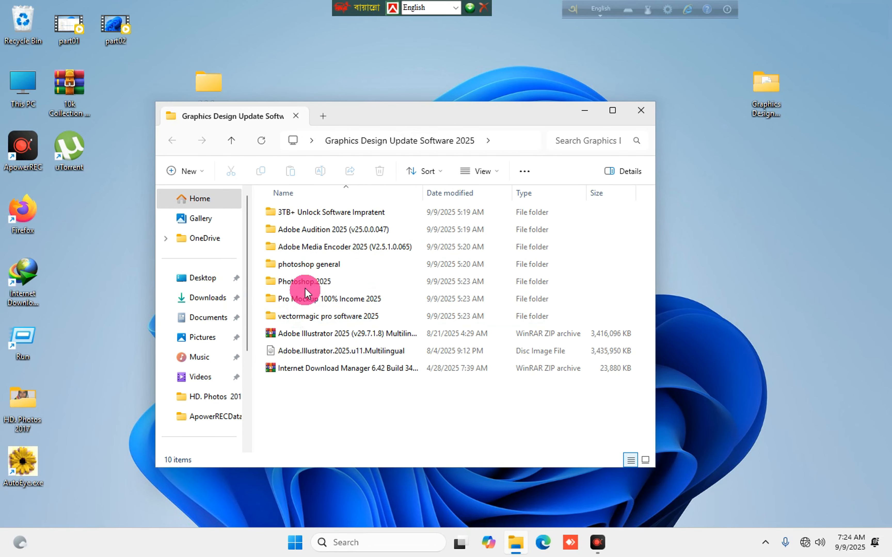
left_click(643, 119)
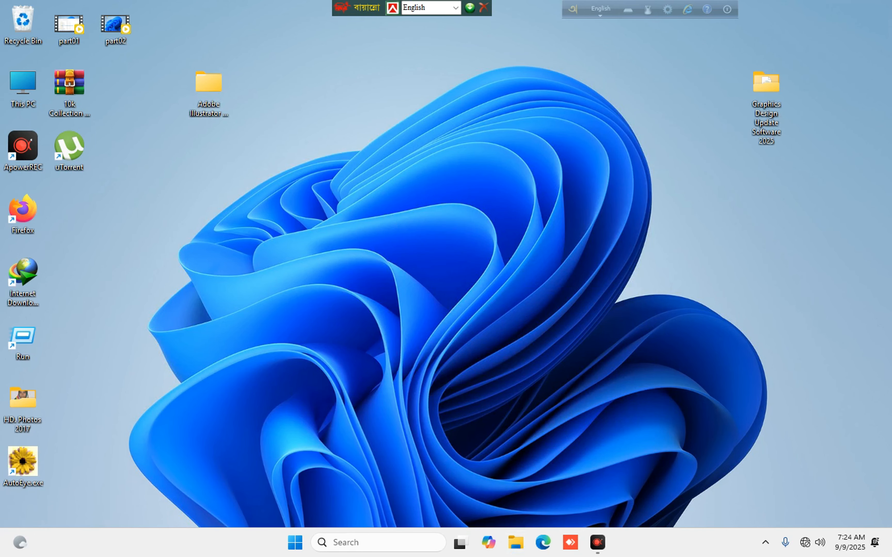
Refresh the desktop and place the 10k Collection archive mid-desktop.
right_click(269, 196)
left_click(305, 256)
left_click_drag(62, 88, 218, 171)
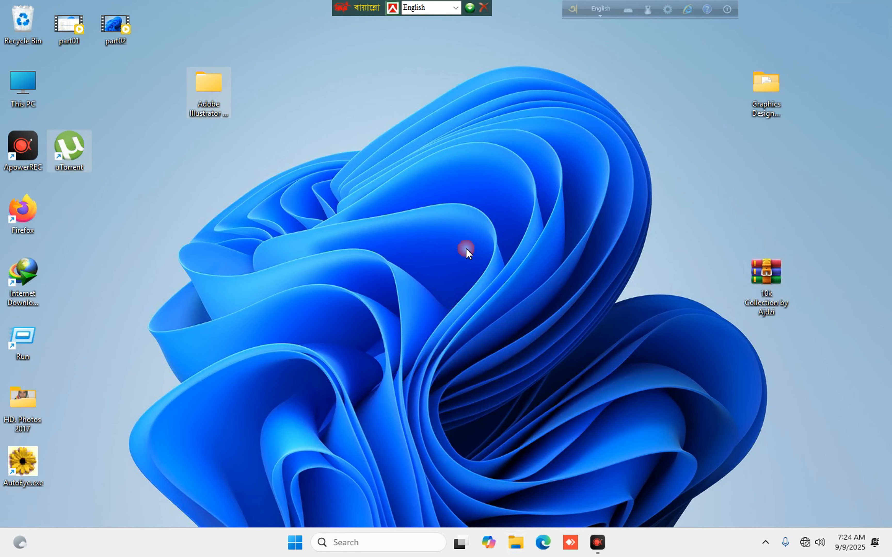
left_click_drag(756, 272, 384, 209)
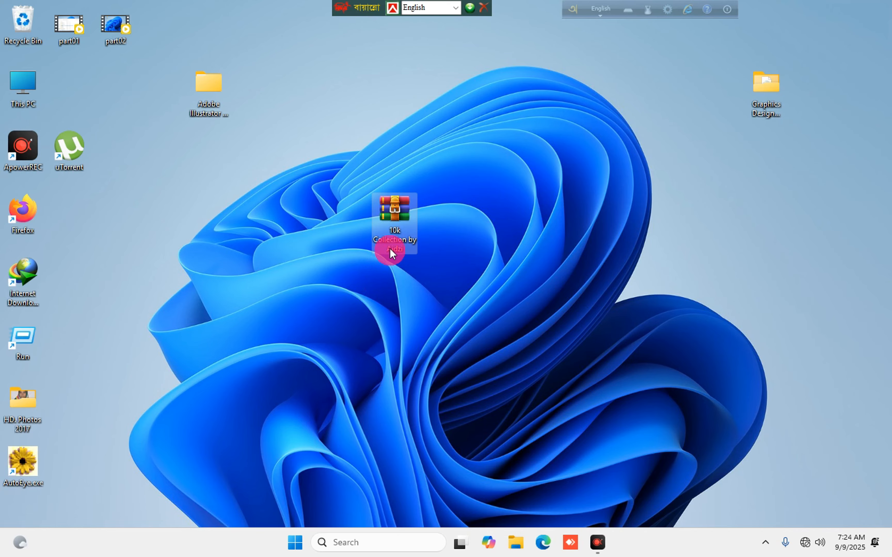
Extract the archive to '10k Collection by Ajdzi\' and open the new folder.
right_click(391, 209)
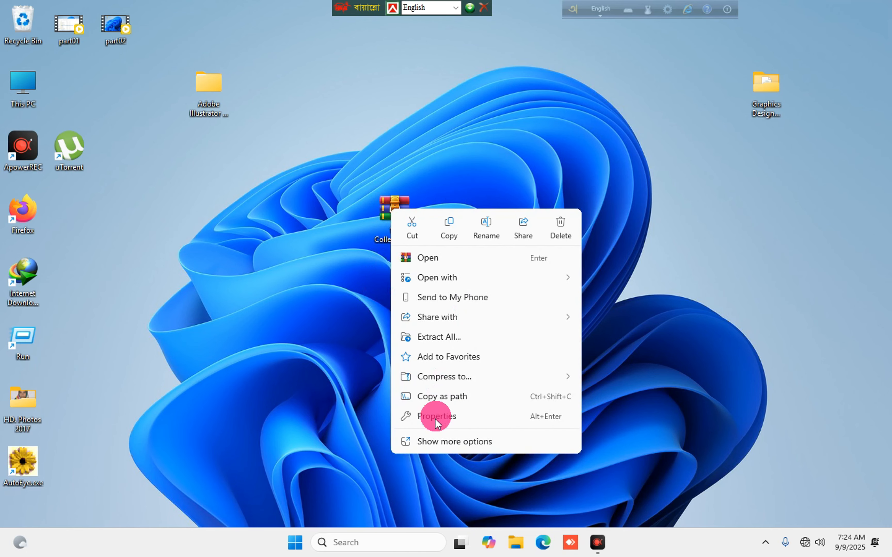
left_click(435, 441)
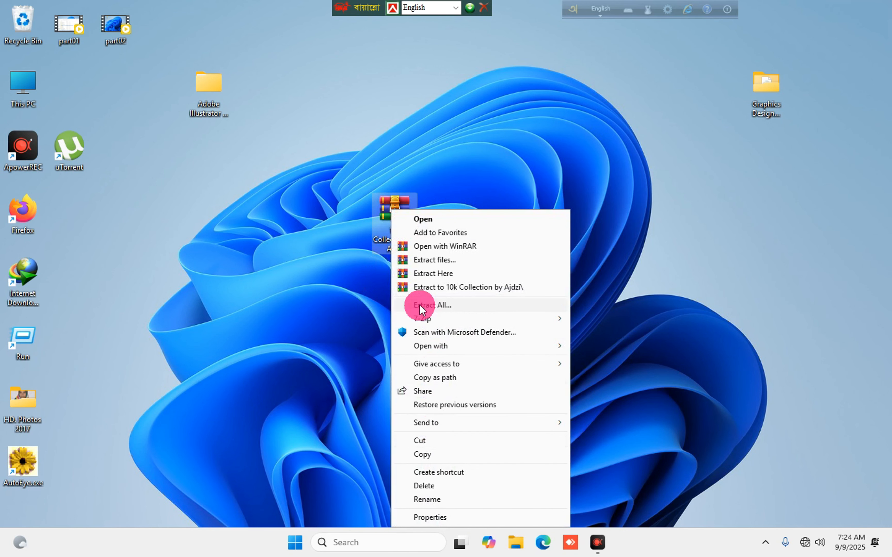
left_click(461, 290)
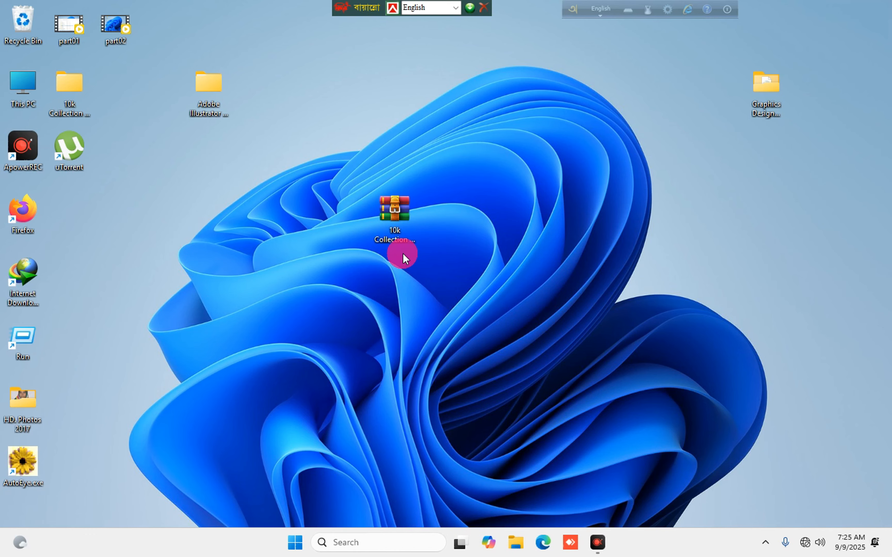
left_click_drag(70, 92, 162, 155)
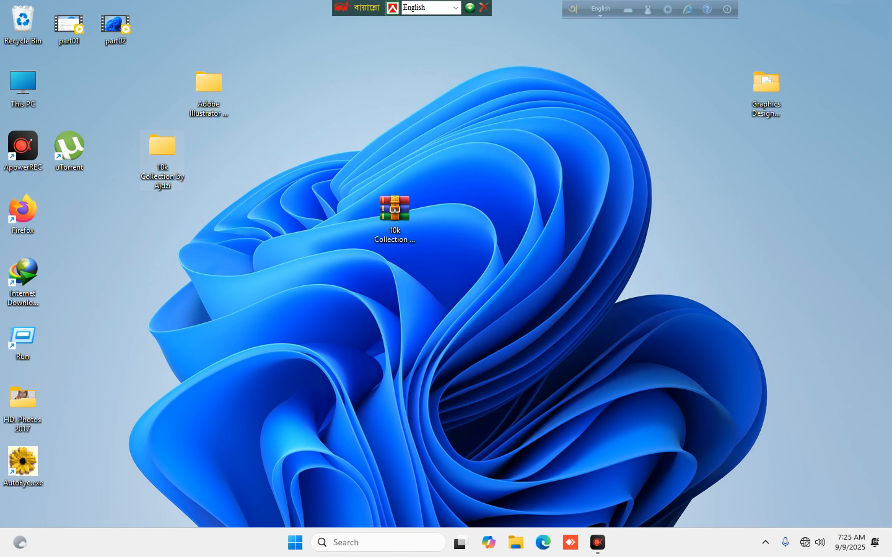
double_click(163, 156)
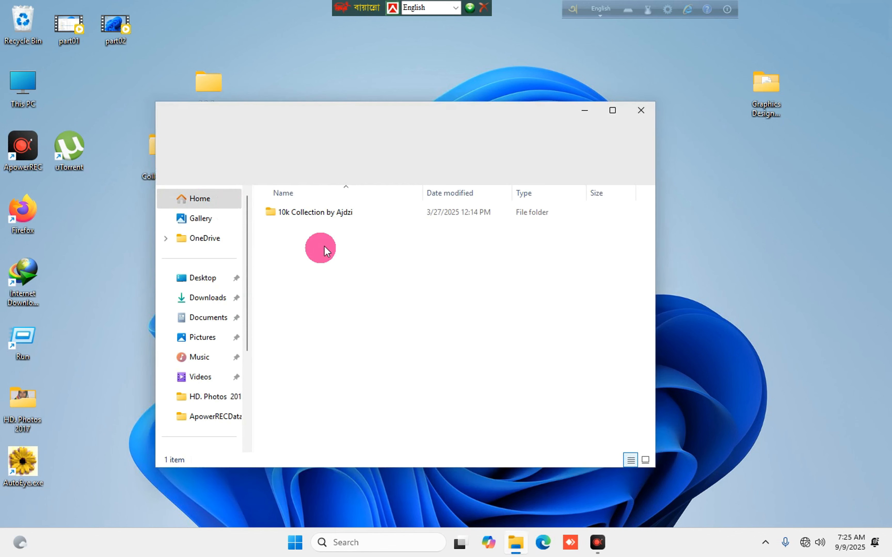
Select all 13,741 font files in the inner folder and install them.
double_click(316, 213)
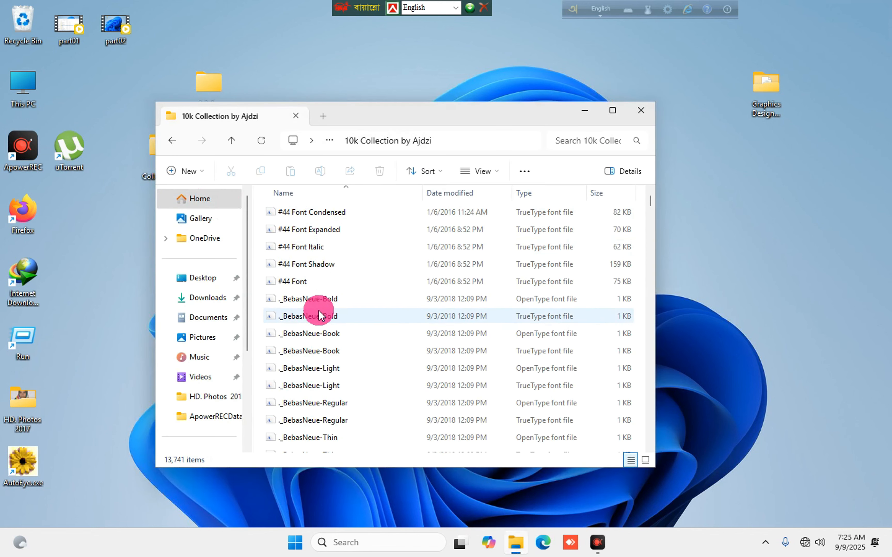
scroll(315, 328, "down", 10)
scroll(316, 293, "down", 10)
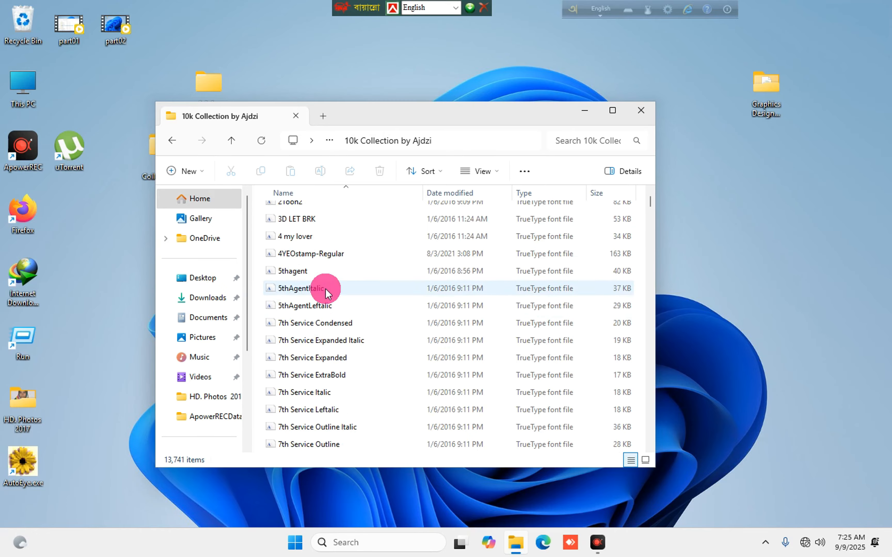
scroll(347, 319, "down", 5)
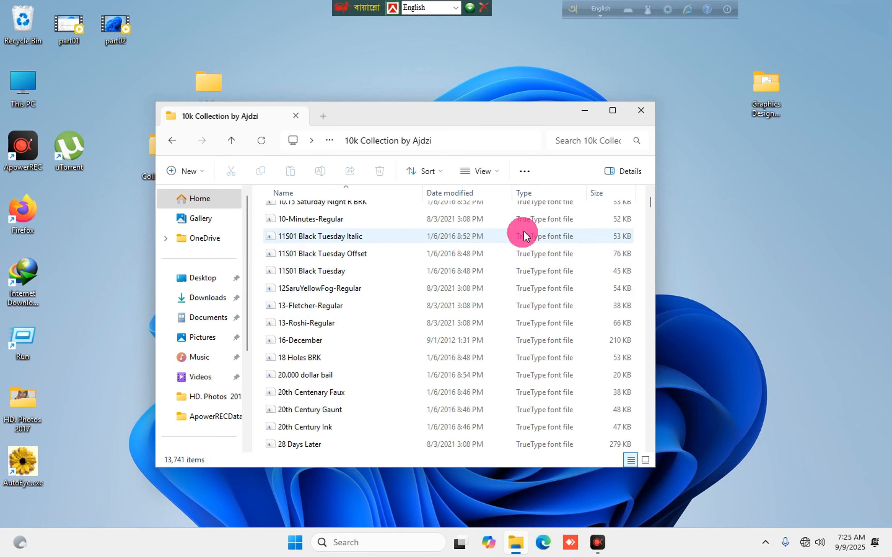
left_click(613, 111)
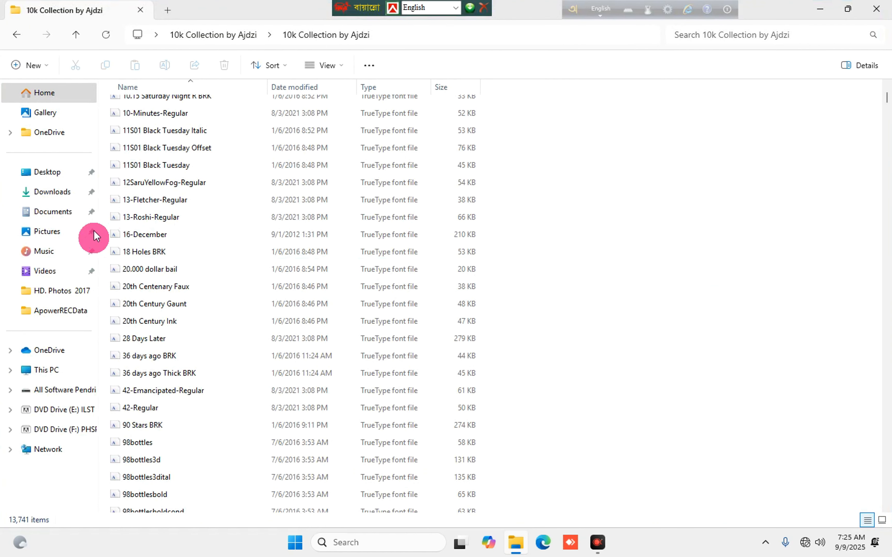
key("ctrl+a")
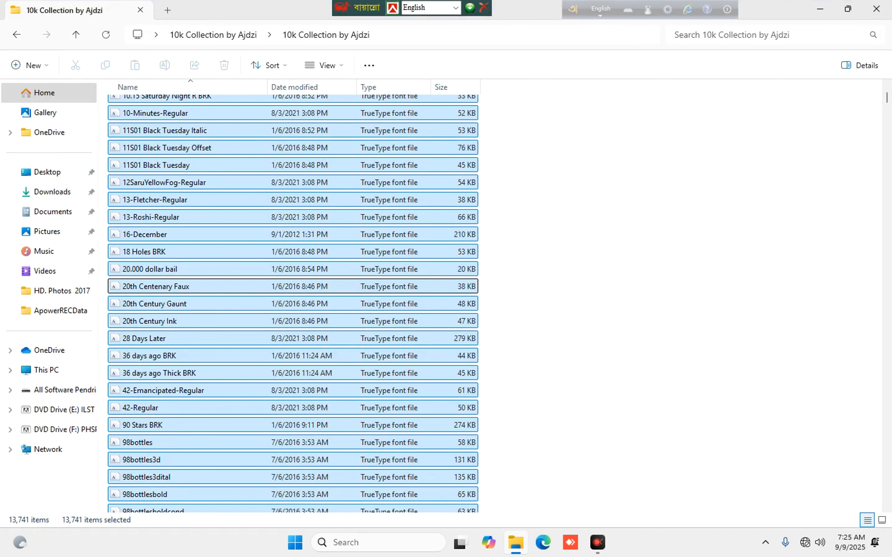
right_click(160, 202)
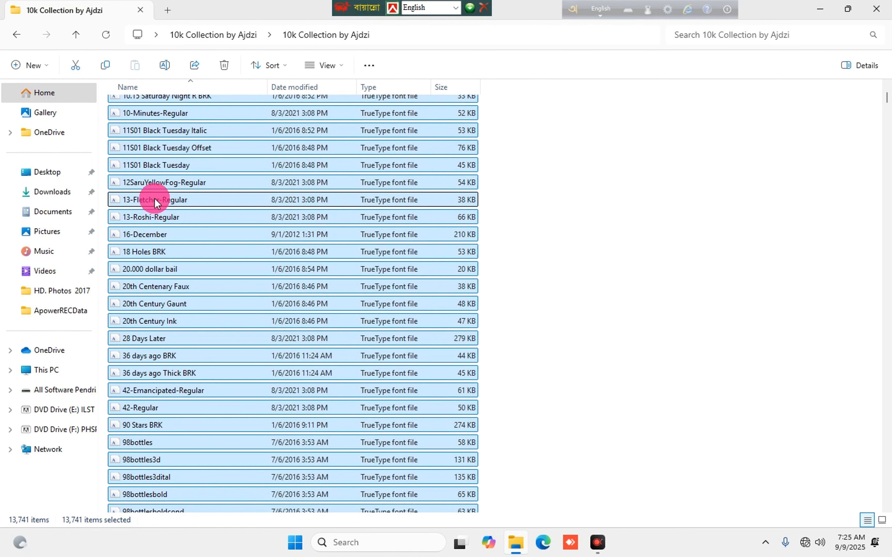
right_click(156, 202)
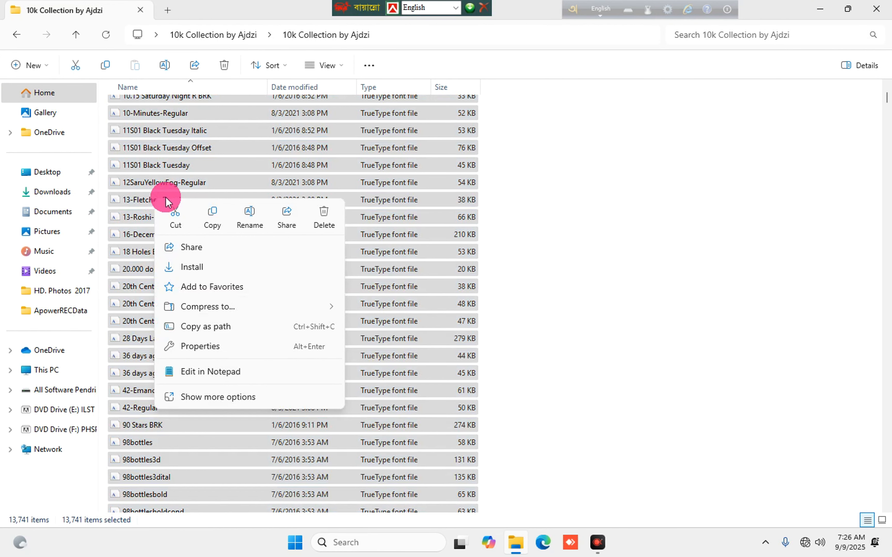
left_click(193, 262)
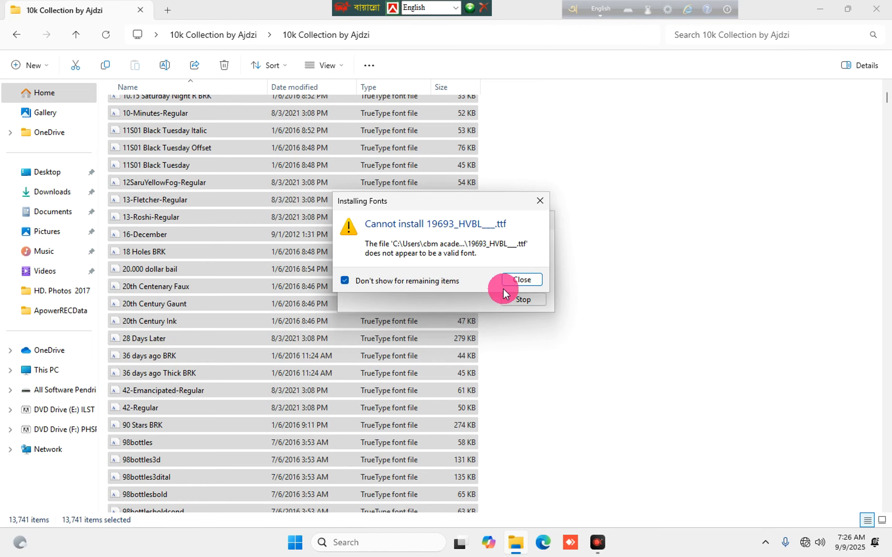
Dismiss the invalid-font warning with 'Don't show' ticked, then close the fonts folder.
left_click(520, 282)
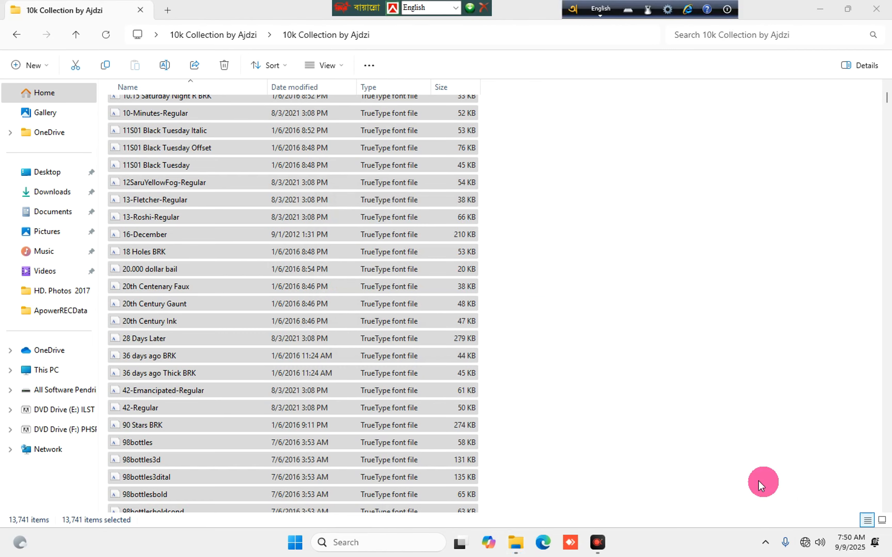
left_click(356, 309)
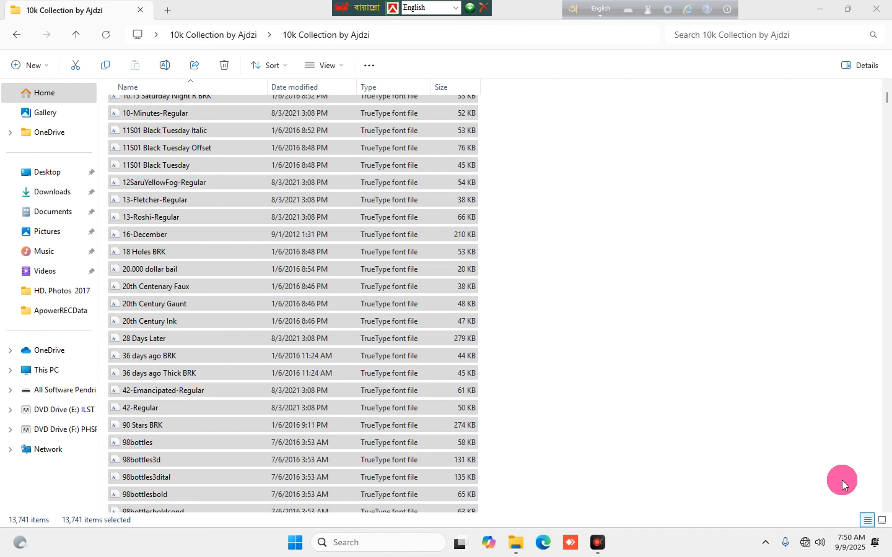
left_click(648, 474)
scroll(648, 473, "up", 3)
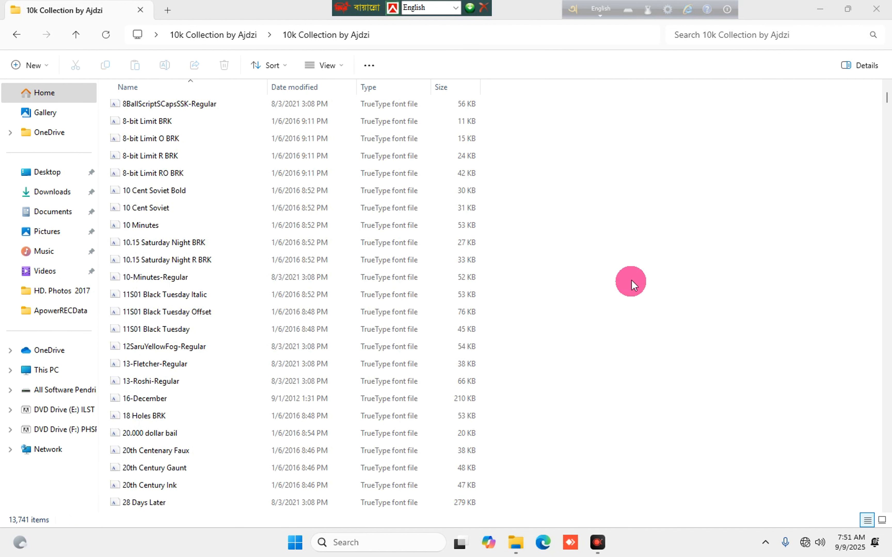
left_click(874, 11)
Confirm Programs and Features lists Adobe Photoshop 2025 (26.7.0.15, 5.18 GB), then close it.
left_click_drag(401, 221, 193, 240)
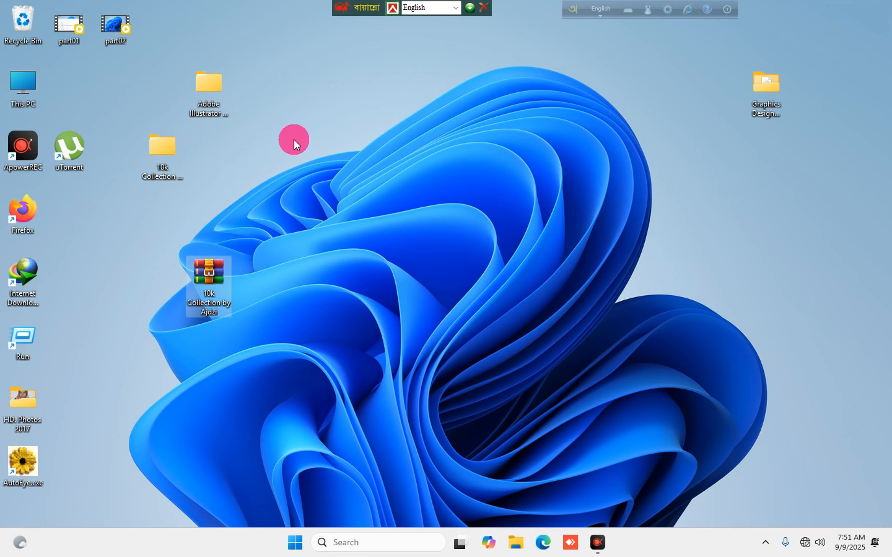
left_click(325, 540)
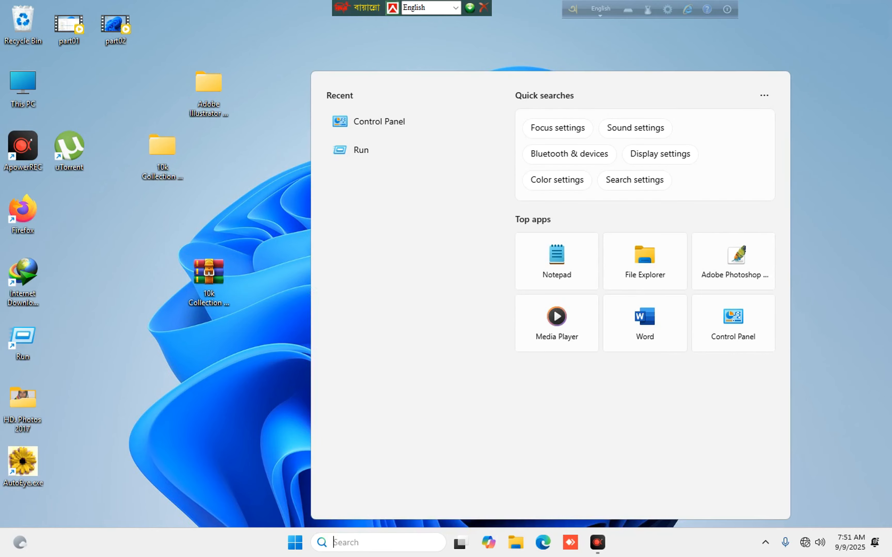
type("cont")
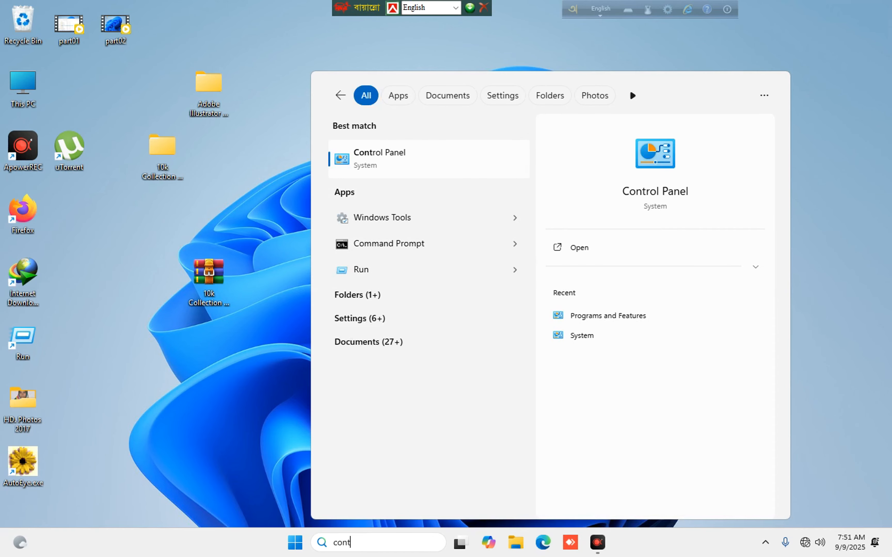
key("Return")
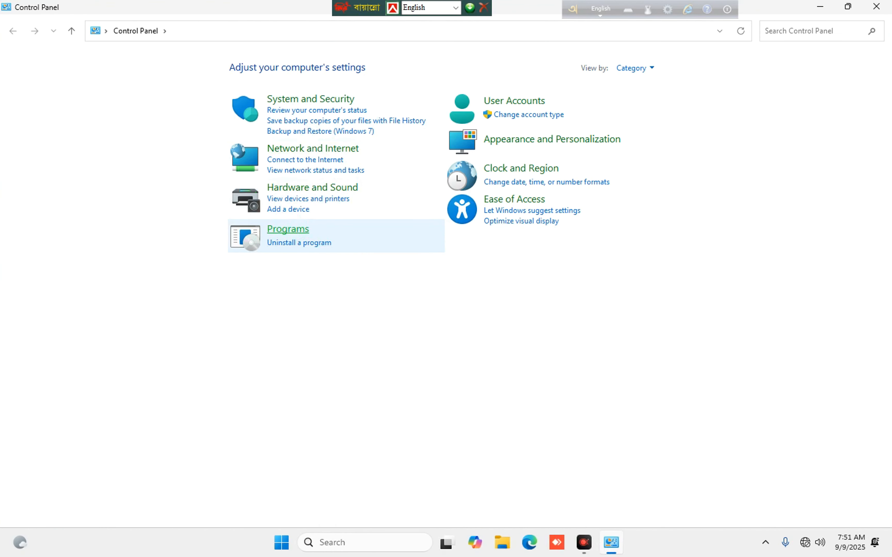
left_click(291, 228)
left_click(225, 67)
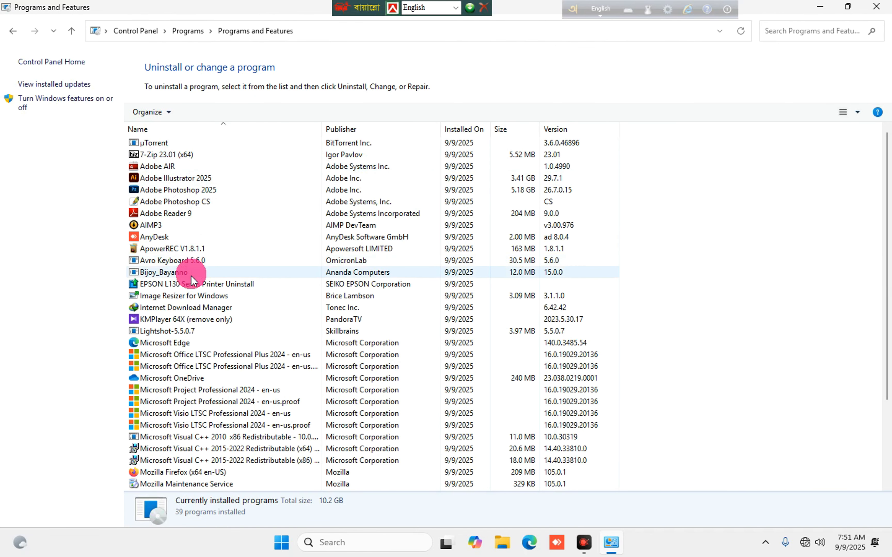
scroll(194, 308, "down", 3)
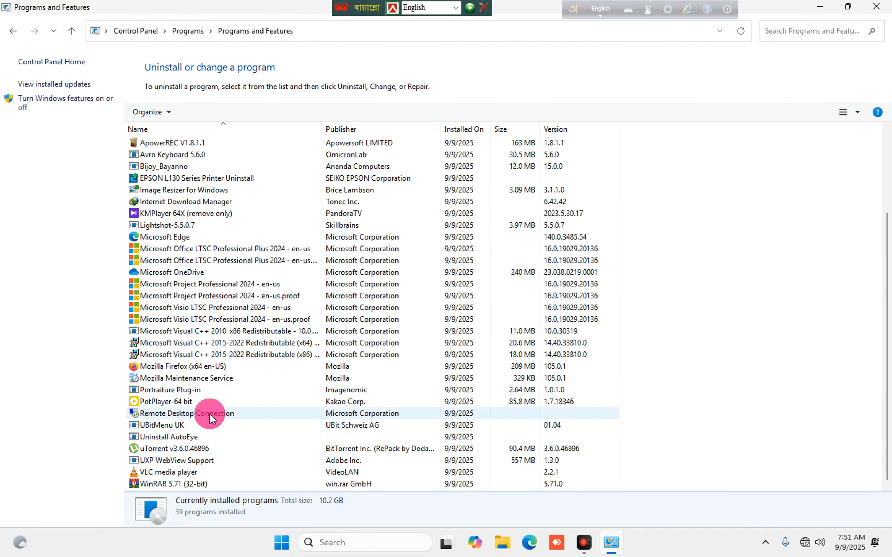
scroll(210, 414, "up", 2)
scroll(206, 343, "up", 1)
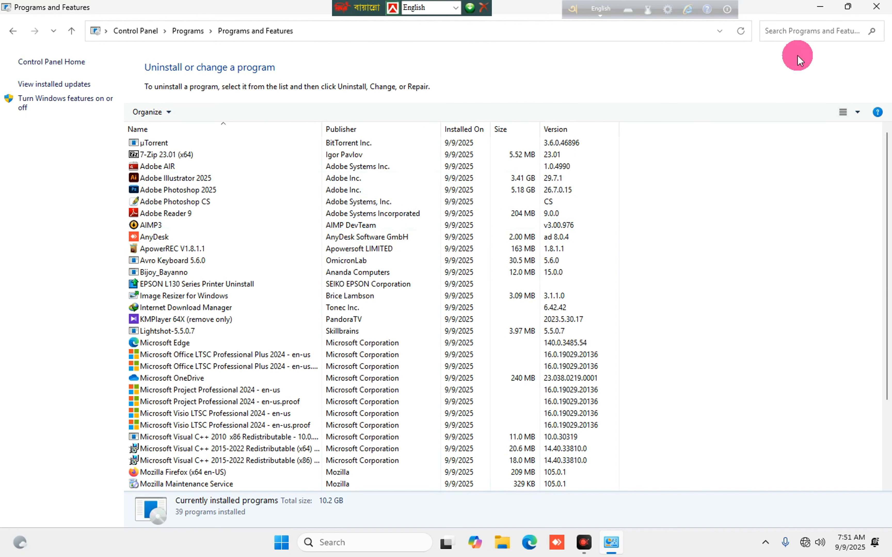
left_click(868, 17)
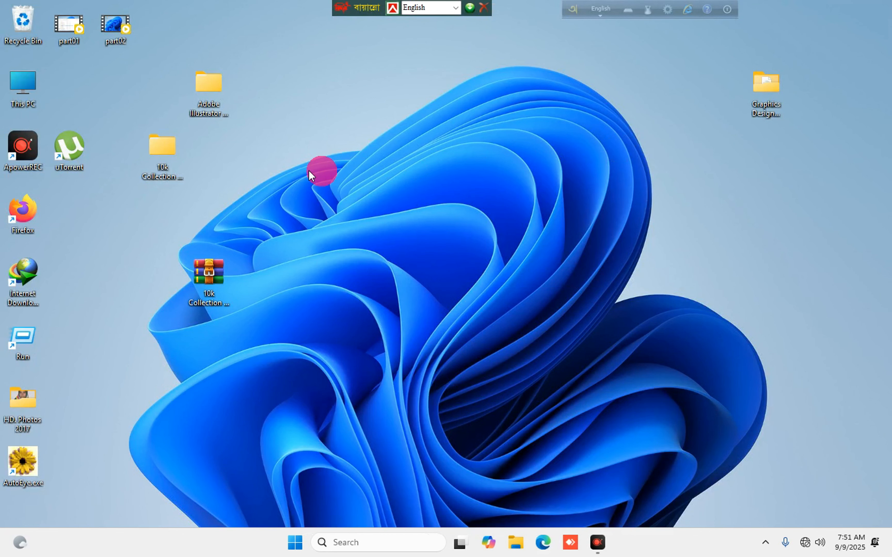
Open the D: drive from This PC and copy the WordPress Software 2025 folder to the desktop.
double_click(48, 81)
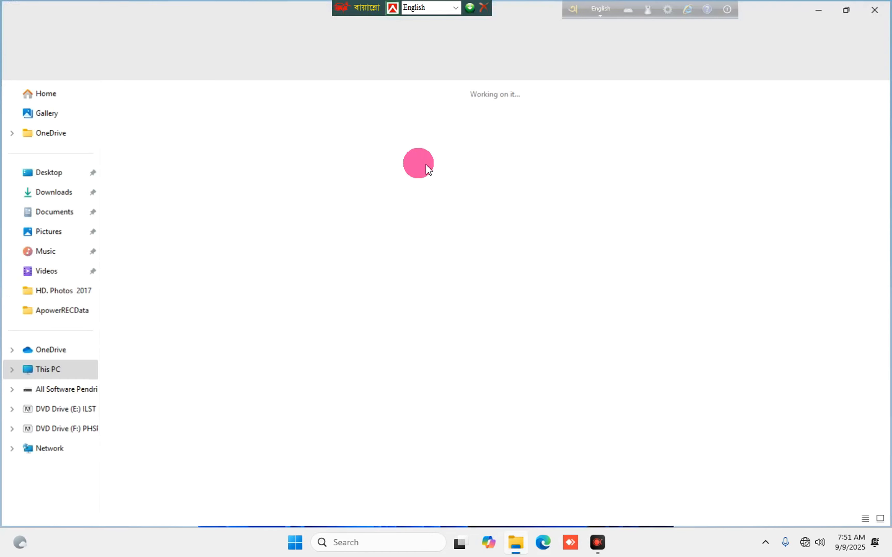
left_click(361, 129)
double_click(362, 129)
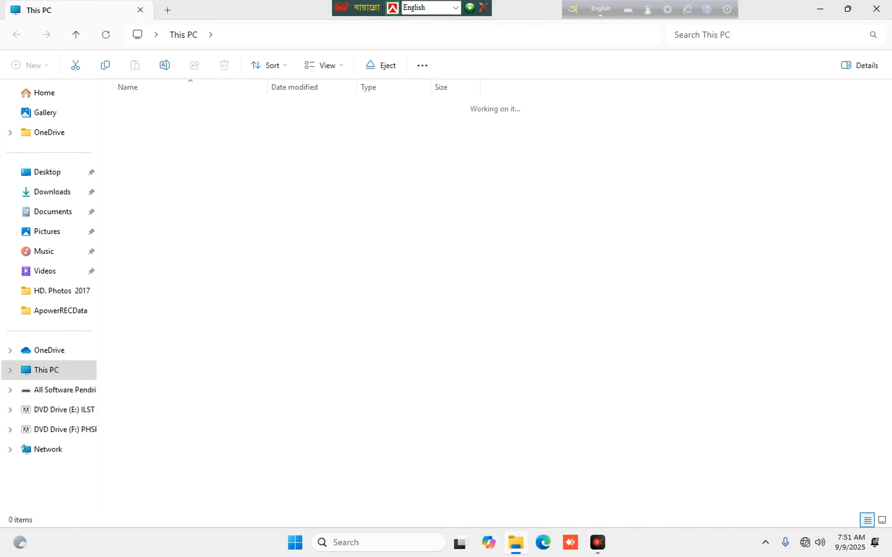
left_click(848, 8)
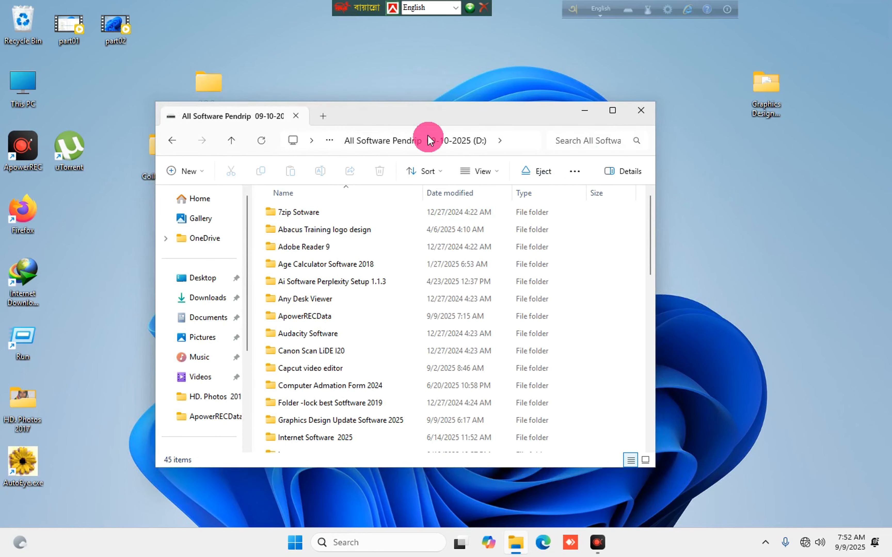
left_click_drag(403, 109, 613, 76)
scroll(586, 299, "down", 4)
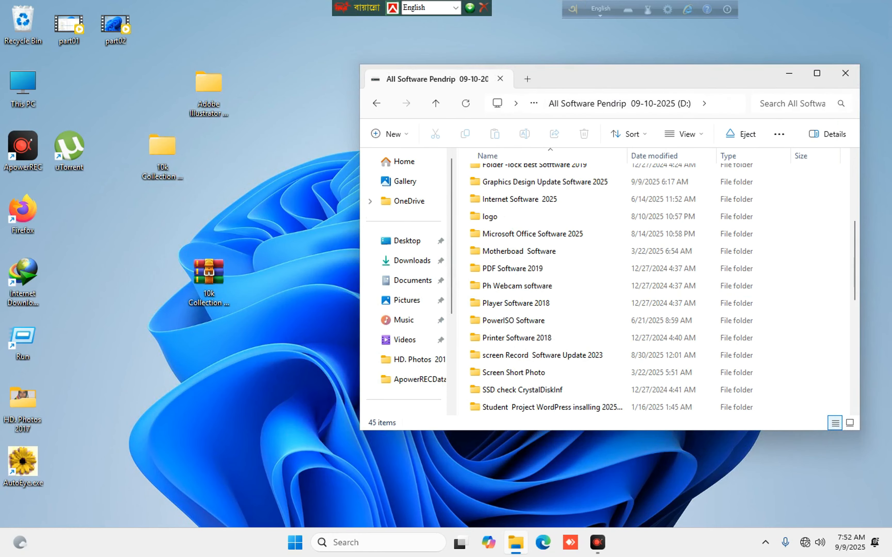
scroll(582, 289, "down", 6)
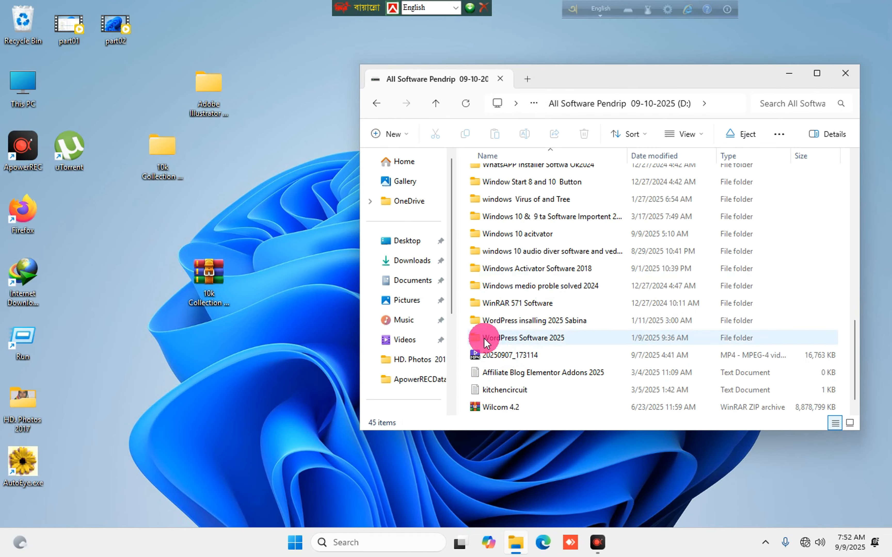
left_click_drag(486, 342, 247, 400)
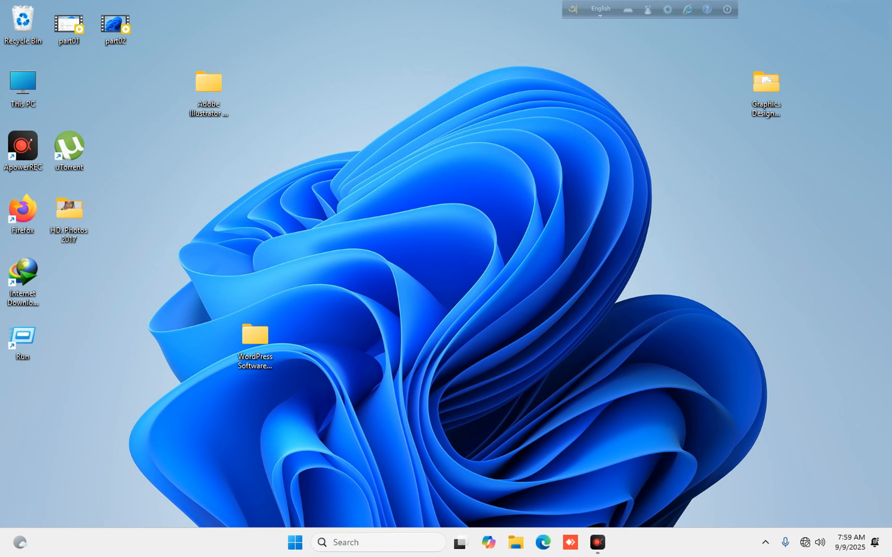
Browse WordPress Software 2025 > CodeEditor Update Software 2024 > VSCodeUserSetup-x64-1.82.2 and select the VS Code installer.
left_click(342, 531)
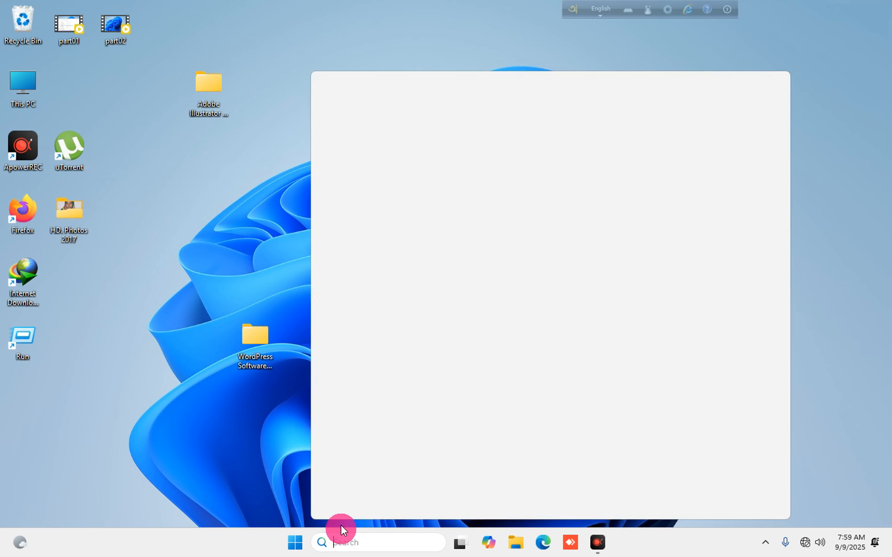
left_click(249, 219)
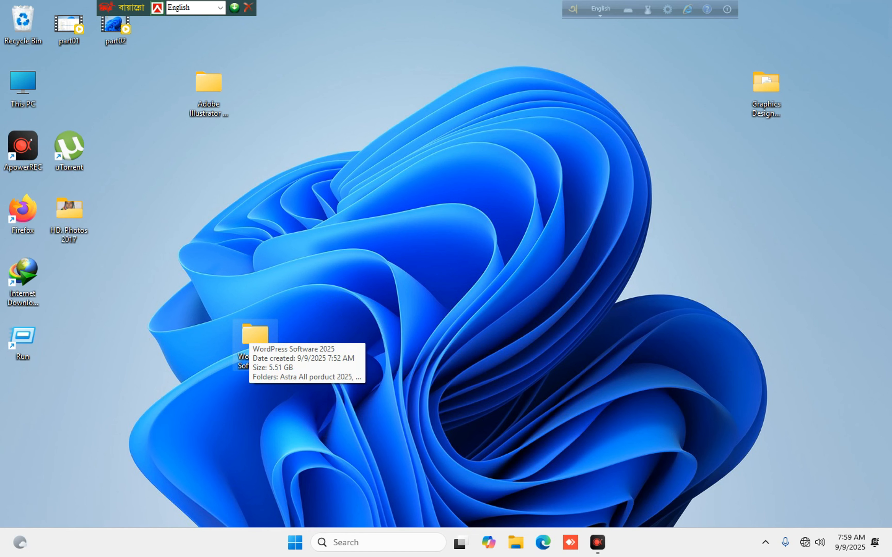
left_click_drag(277, 324, 496, 224)
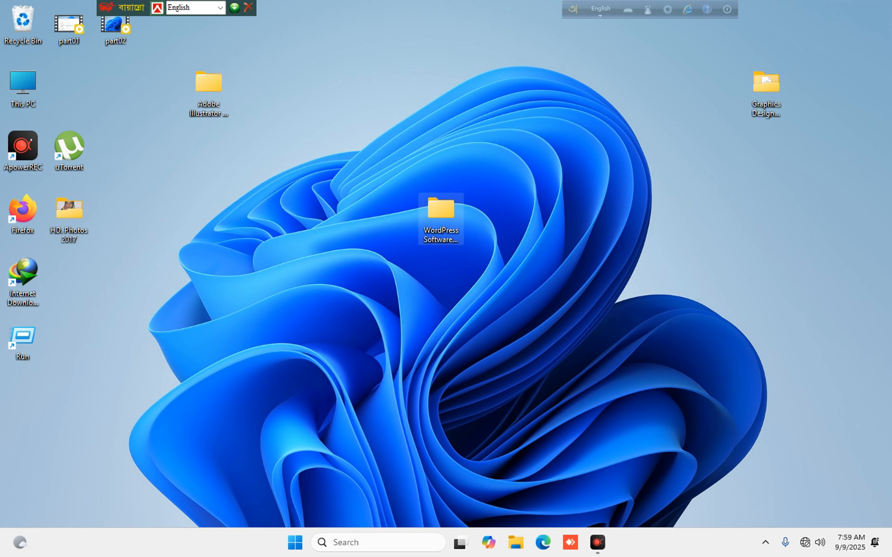
key("Return")
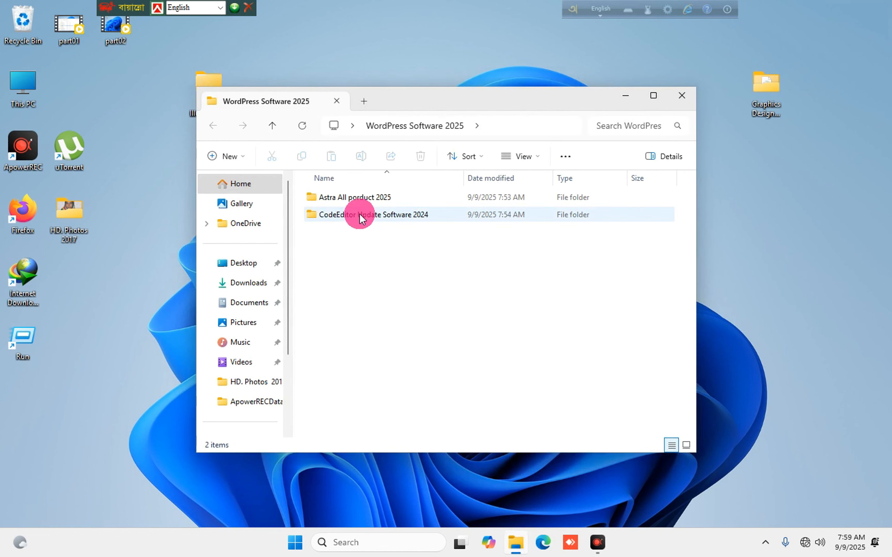
double_click(359, 218)
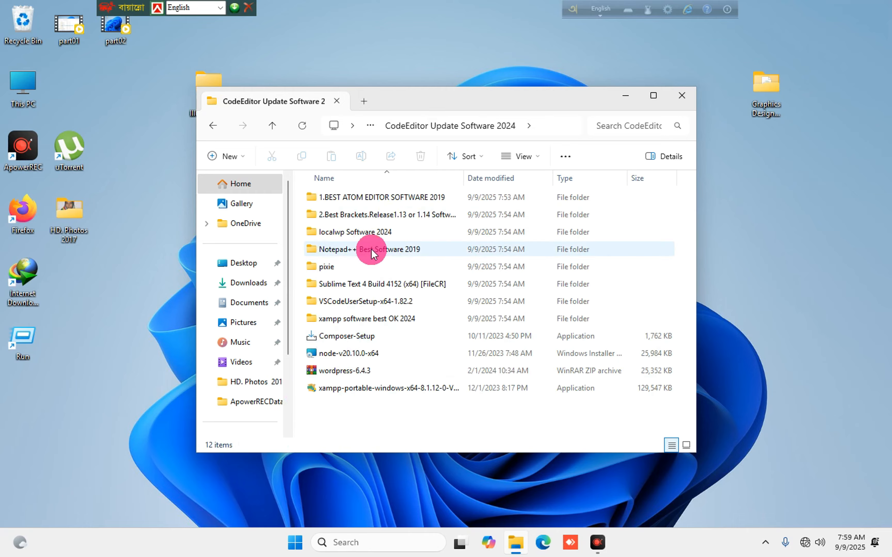
double_click(343, 301)
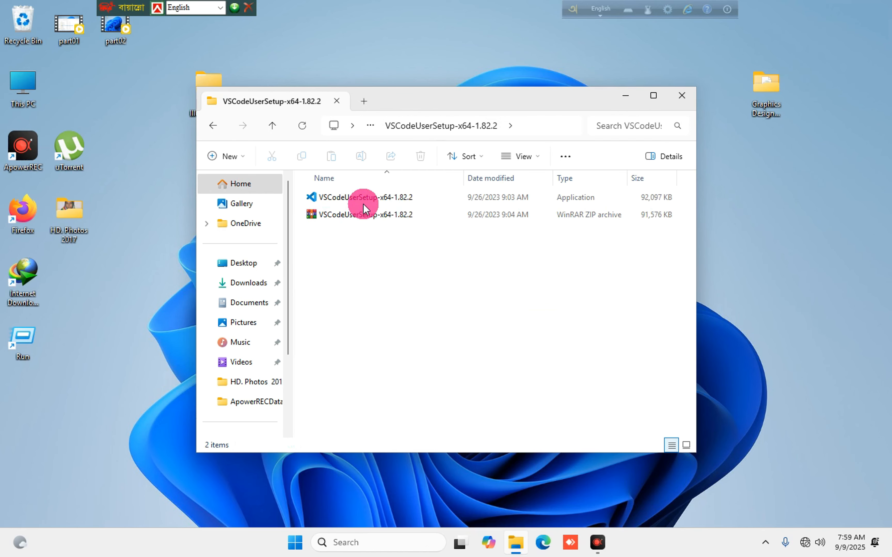
left_click(363, 201)
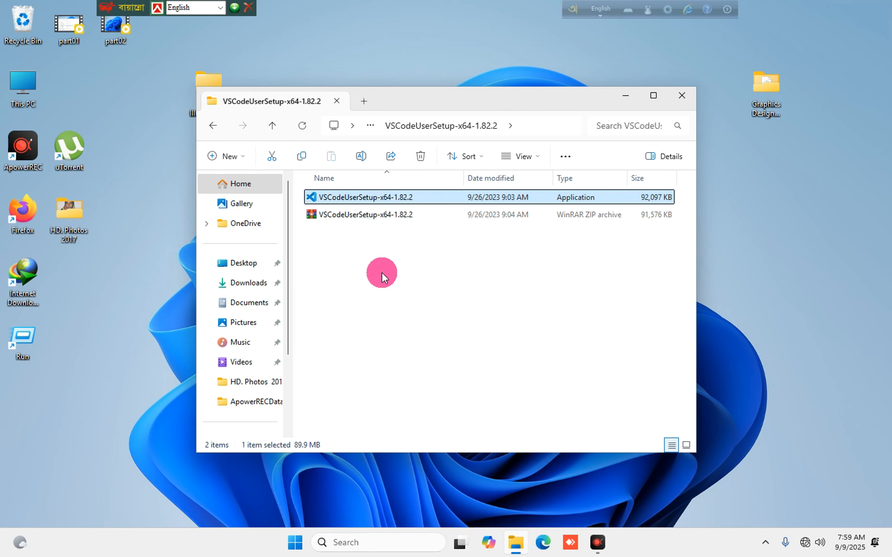
Install Visual Studio Code with default license, location, Start Menu and task settings, then close the Welcome tab.
key("Return")
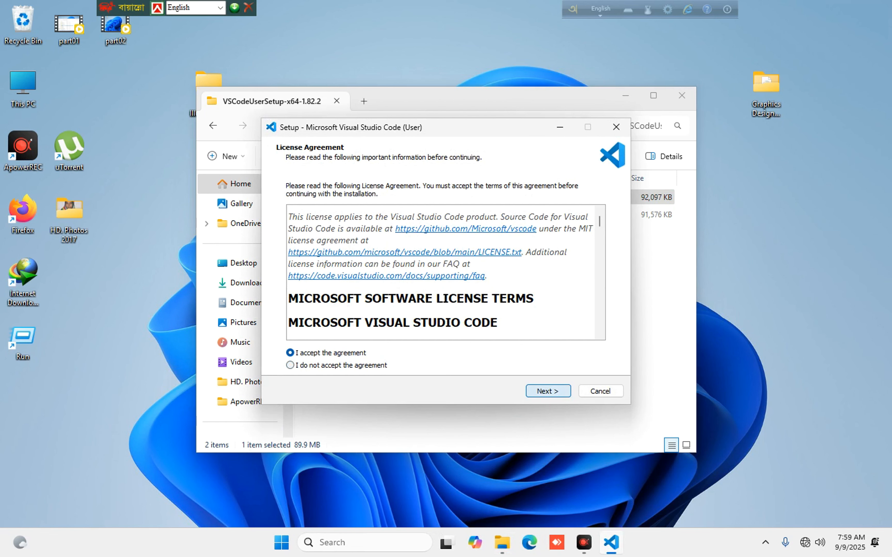
key("Return")
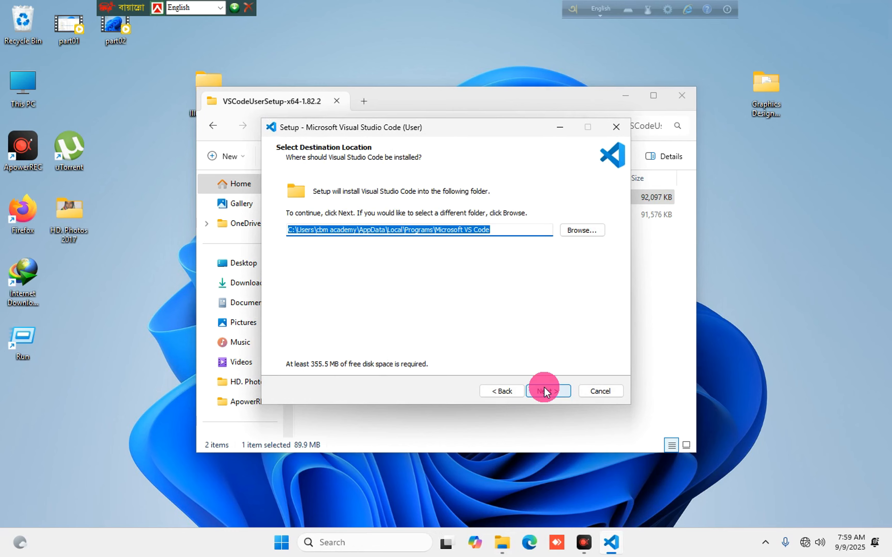
key("Return")
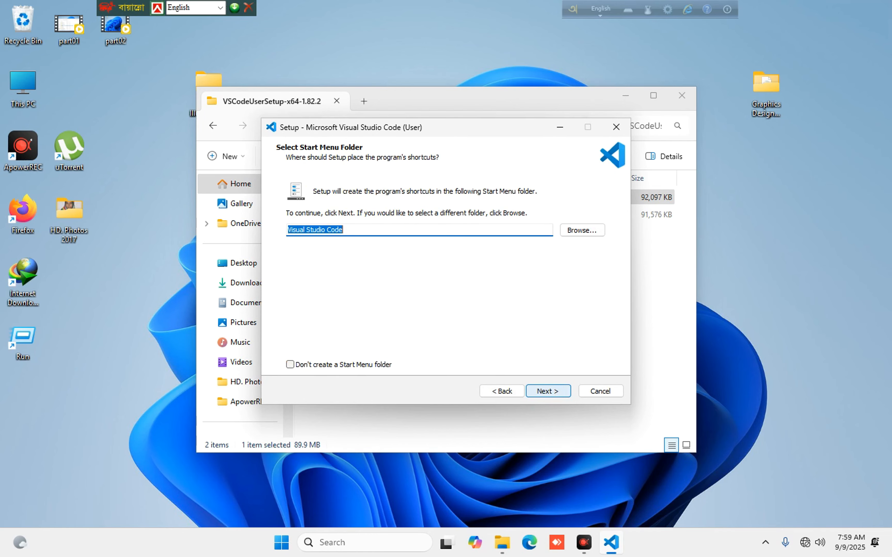
key("Return")
left_click(541, 393)
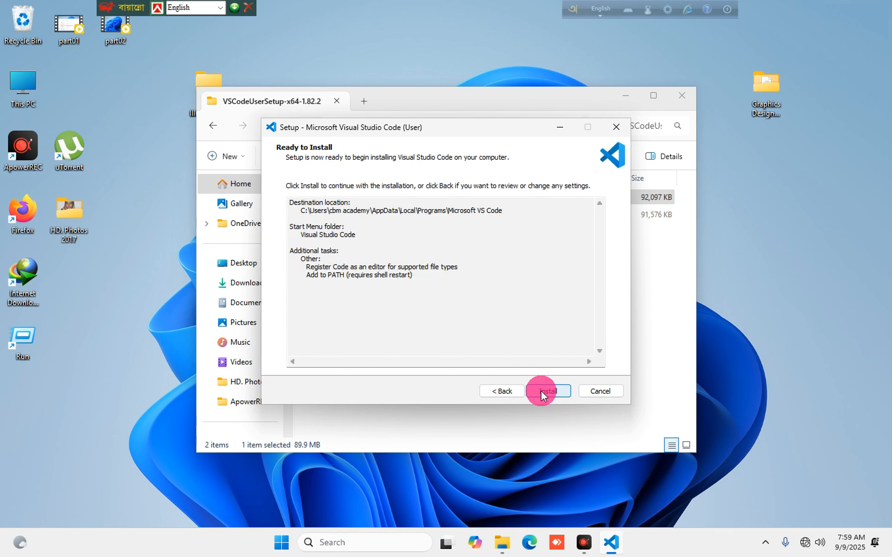
left_click(541, 391)
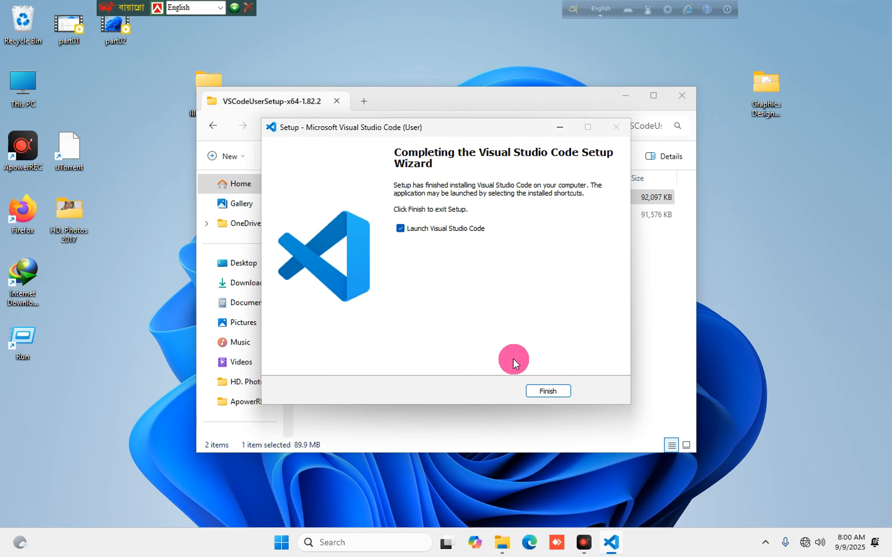
key("Return")
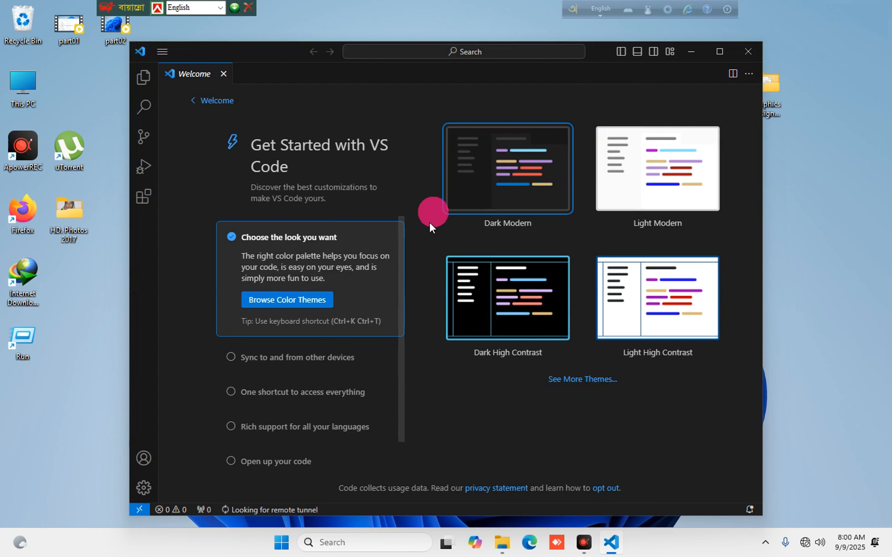
left_click(223, 74)
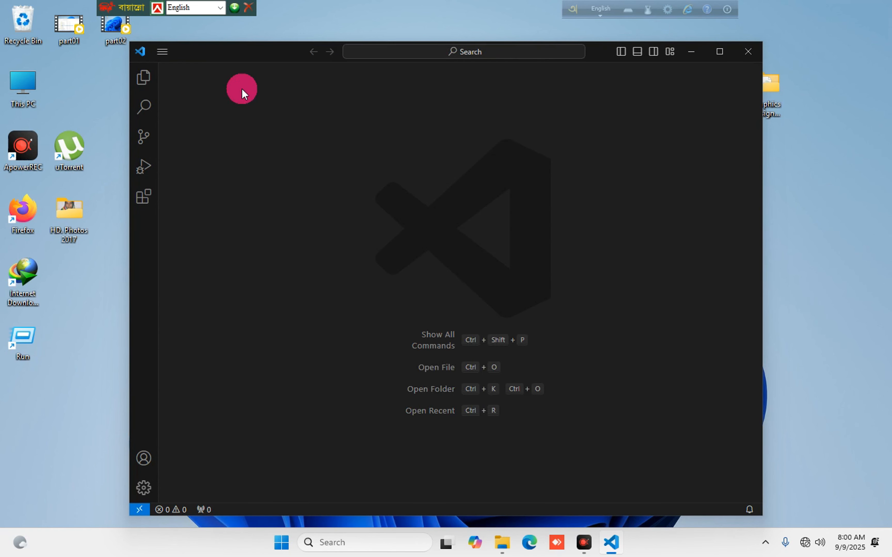
Close VS Code and copy the pixie application from its folder onto the desktop.
left_click(748, 46)
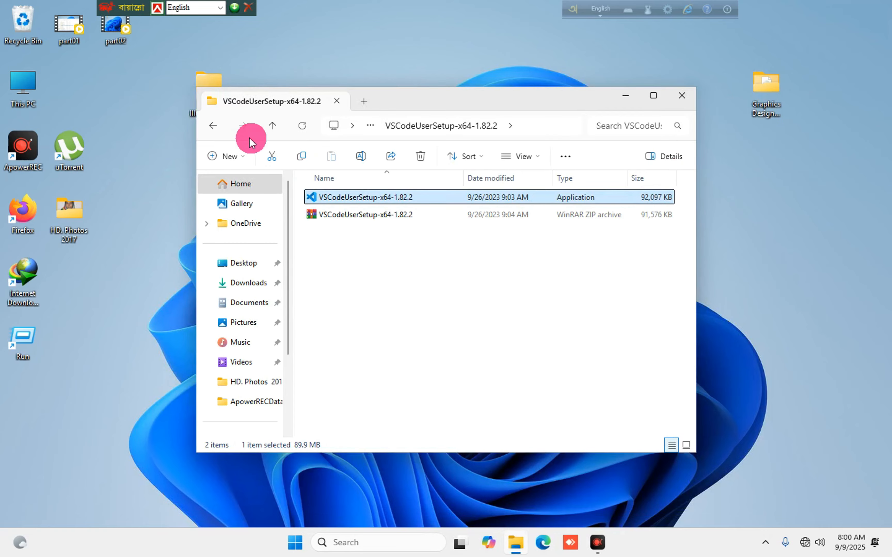
left_click(213, 126)
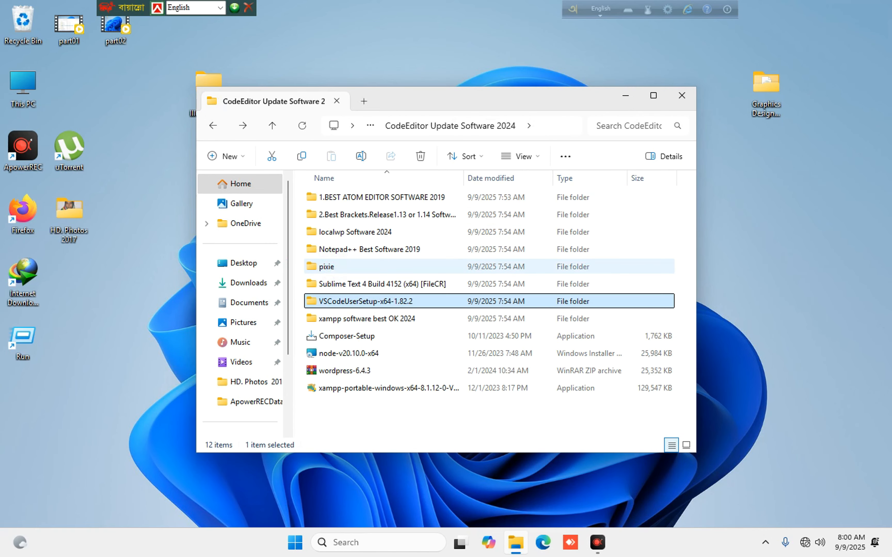
double_click(327, 266)
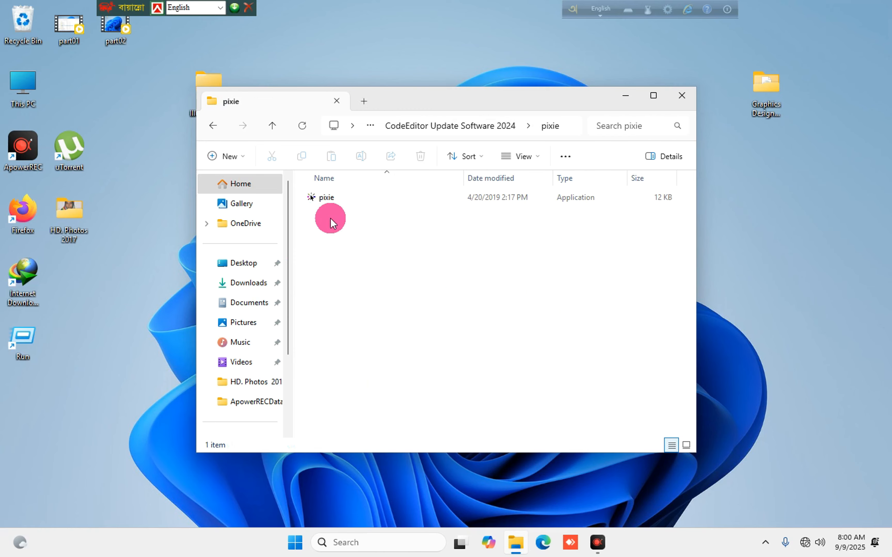
right_click(323, 196)
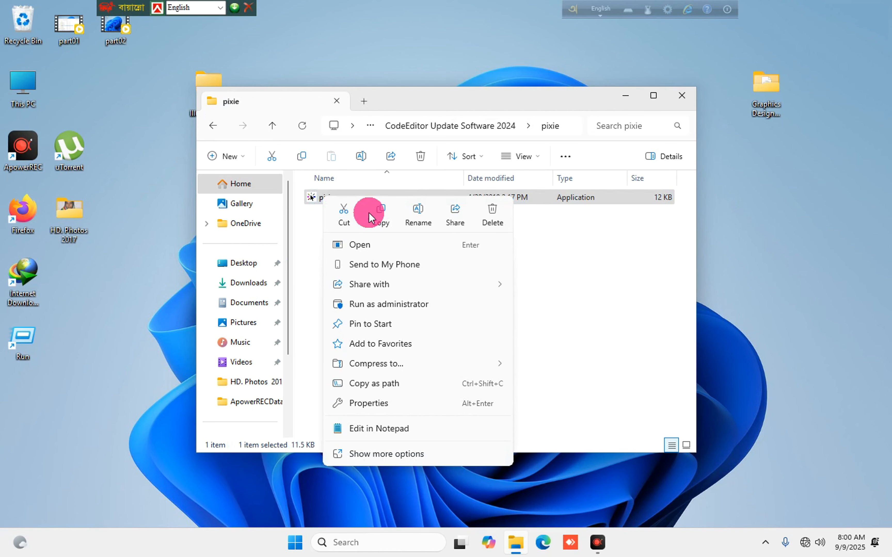
left_click(380, 214)
right_click(801, 199)
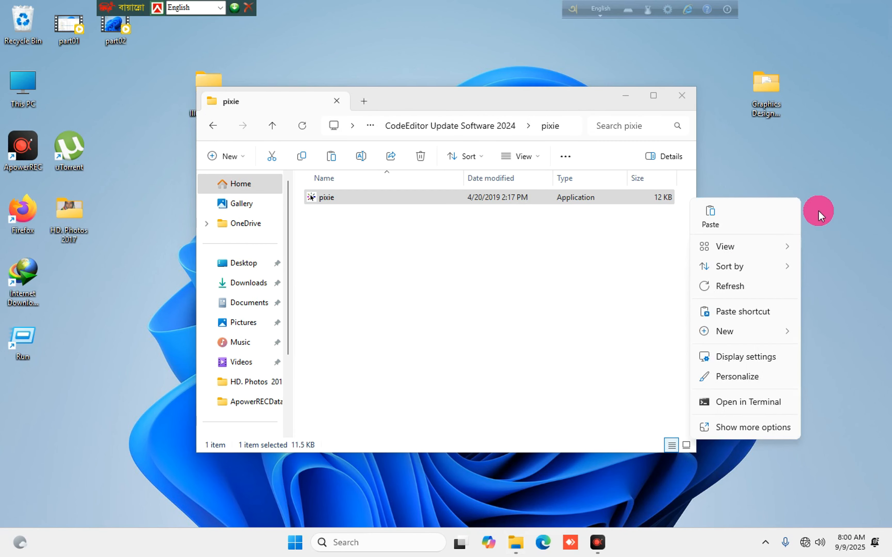
left_click(720, 217)
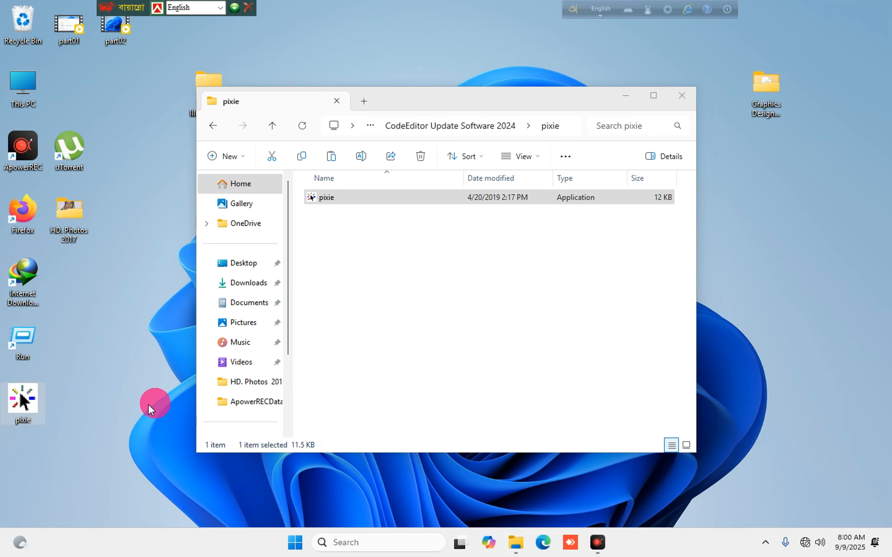
Launch Pixie from the desktop, return Explorer to CodeEditor Update Software 2024, and close Pixie's hotkeys window.
double_click(22, 400)
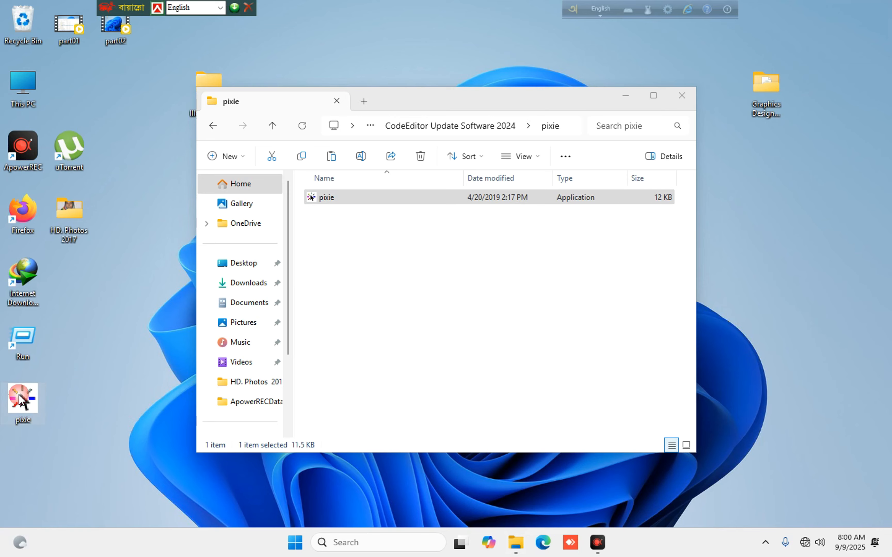
left_click(322, 271)
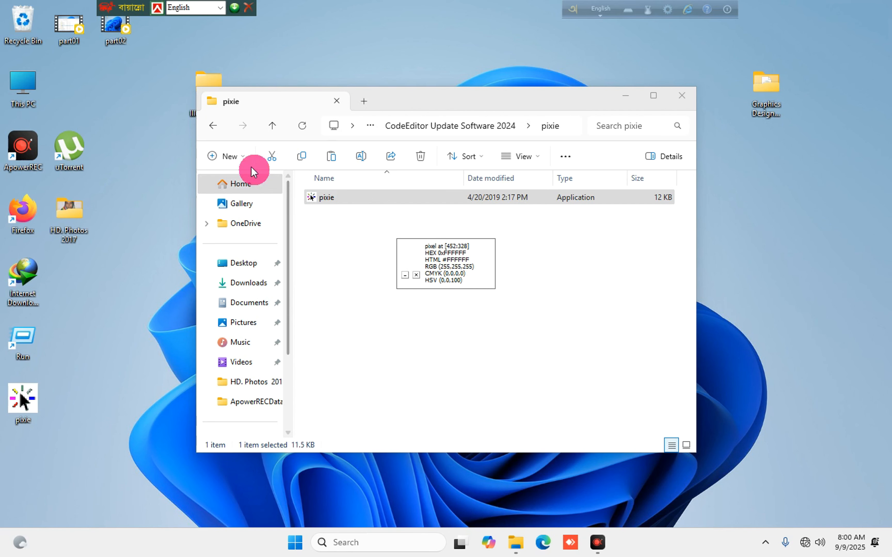
left_click(213, 125)
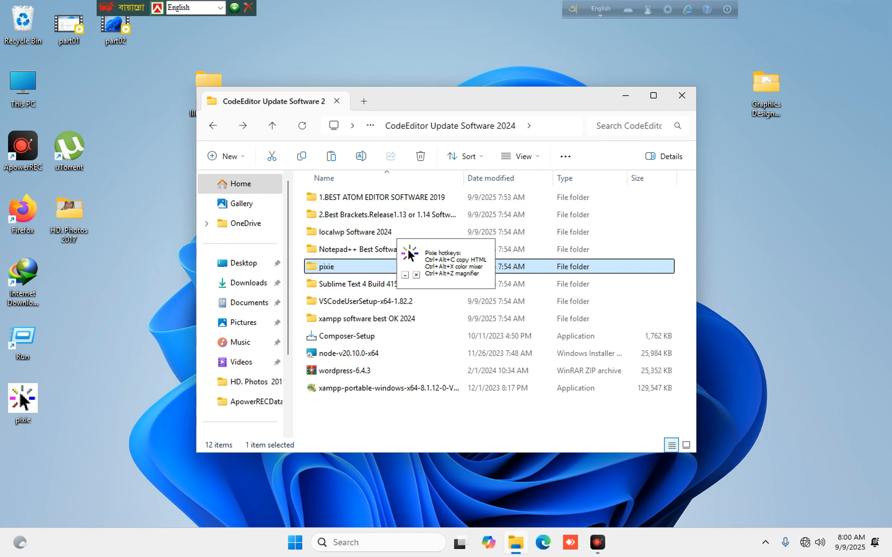
left_click_drag(427, 261, 759, 291)
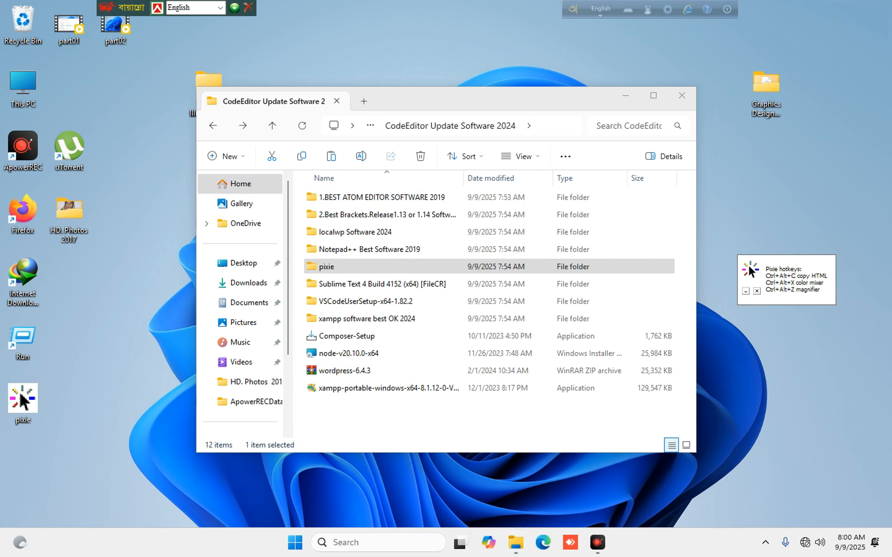
left_click(756, 290)
Run npp.8.6.Installer.x64 from Notepad++ Best Software 2019 > Update Notepad++.
double_click(359, 246)
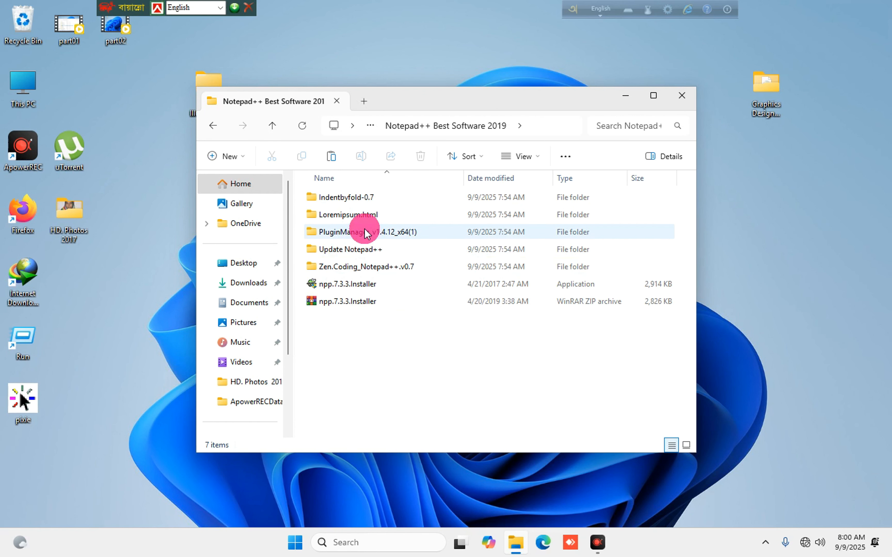
left_click(388, 252)
double_click(388, 251)
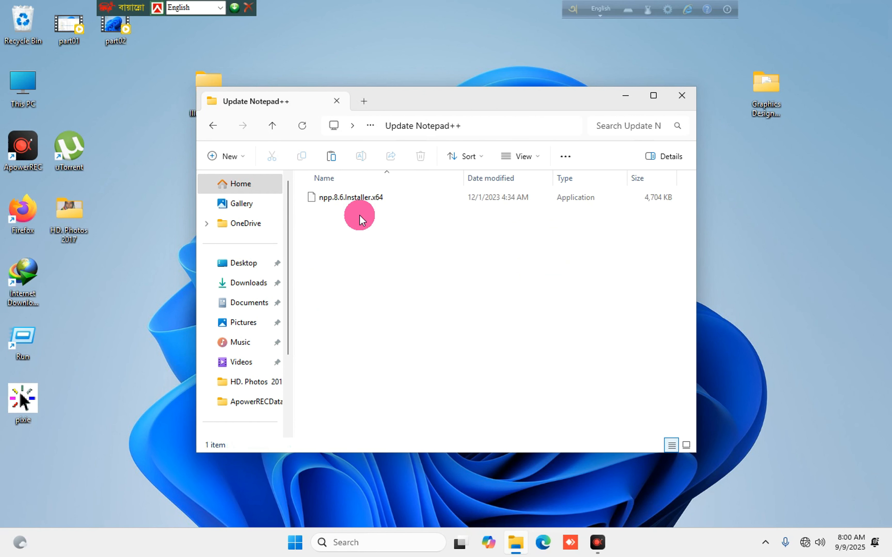
left_click(358, 206)
double_click(350, 192)
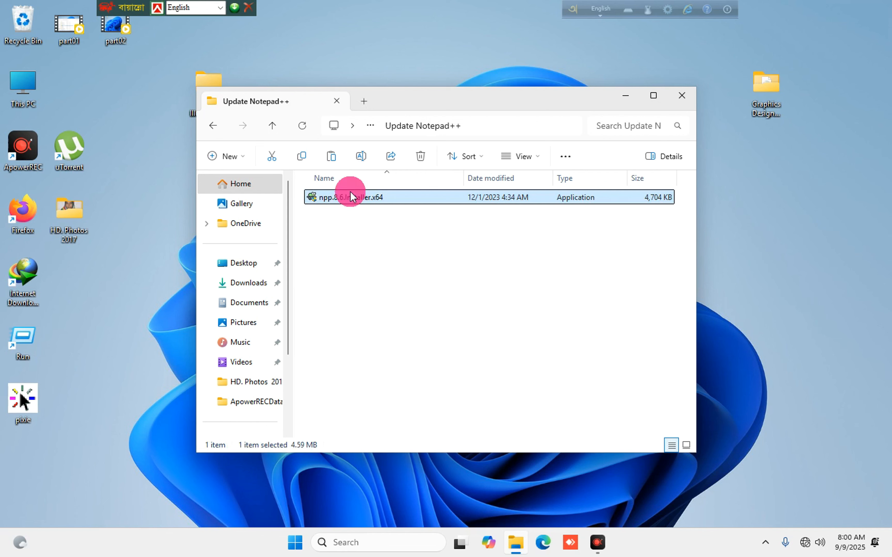
Install Notepad++ 8.6 with default location and components, with Run Notepad++ unticked.
left_click(443, 297)
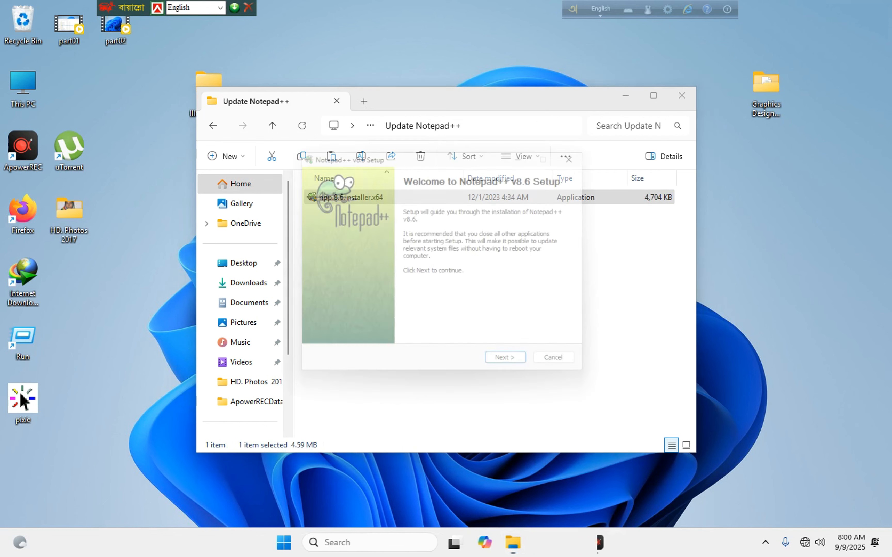
left_click(515, 368)
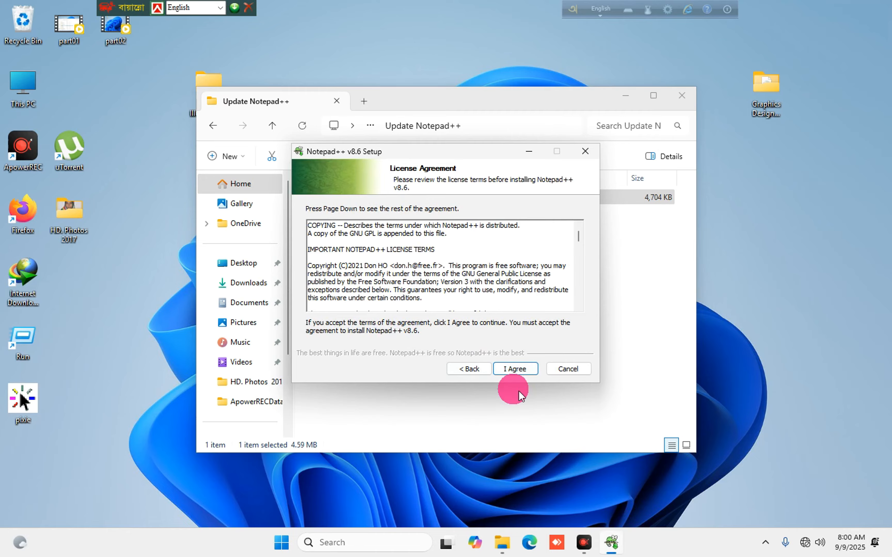
left_click(514, 369)
left_click(514, 369)
left_click(514, 369)
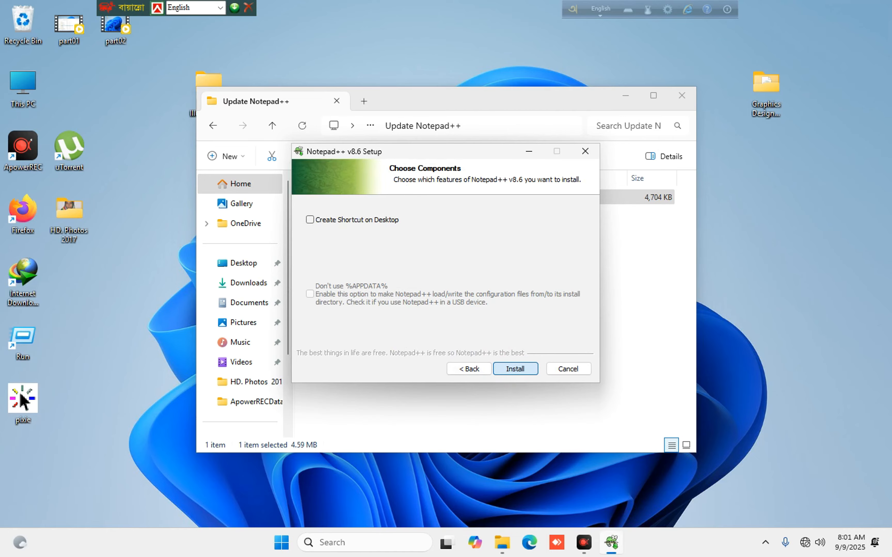
left_click(514, 369)
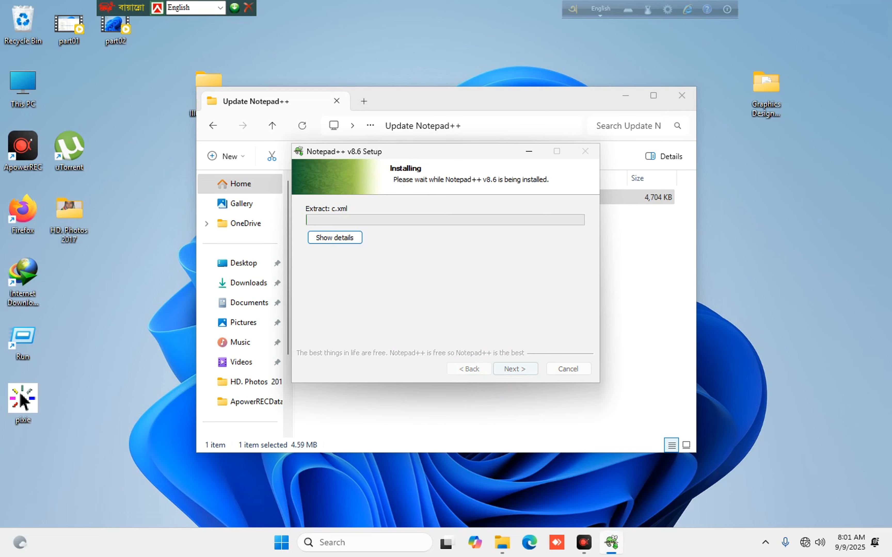
left_click(514, 362)
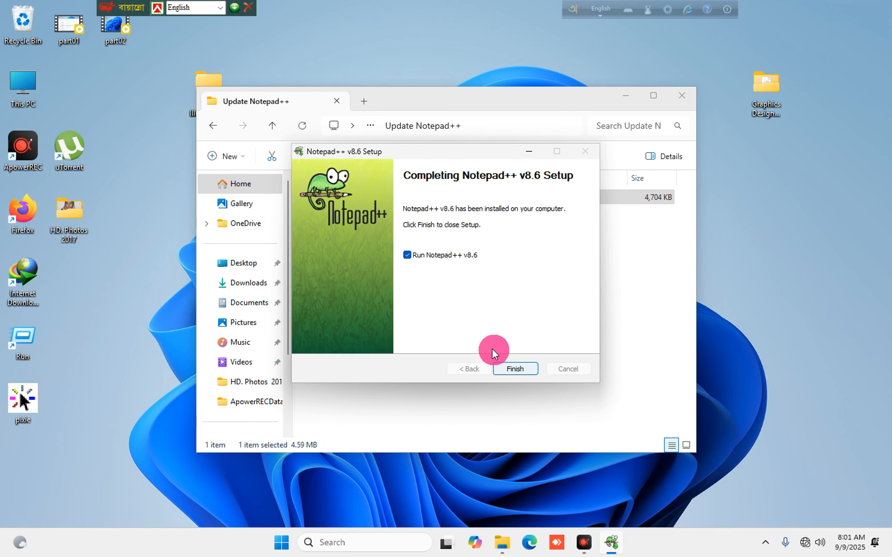
left_click(428, 255)
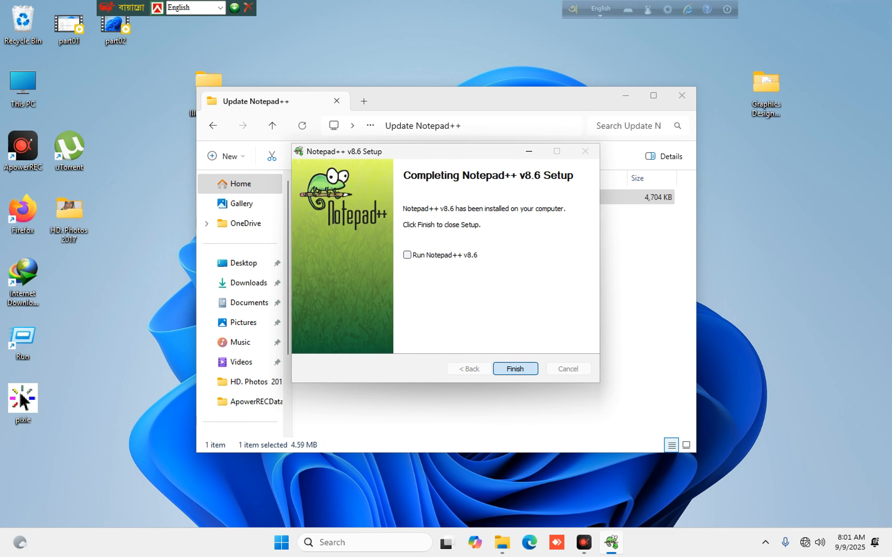
left_click(515, 369)
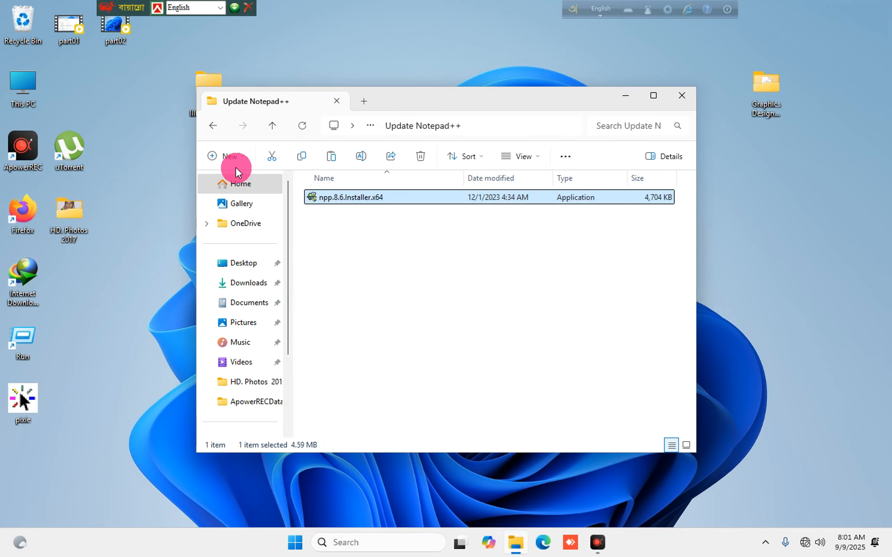
left_click(214, 126)
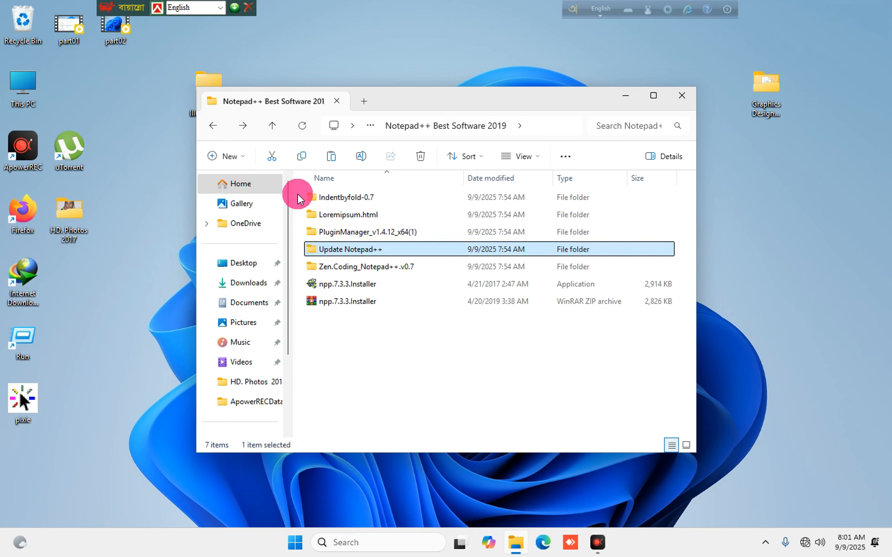
Open the localwp Software 2024 folder and start the local-9.2.4-windows installer.
left_click(214, 126)
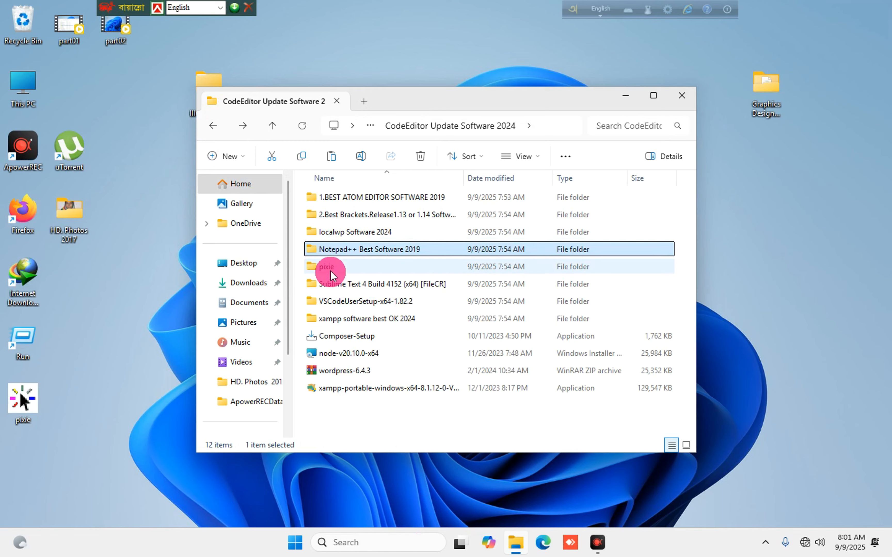
left_click(341, 232)
double_click(341, 231)
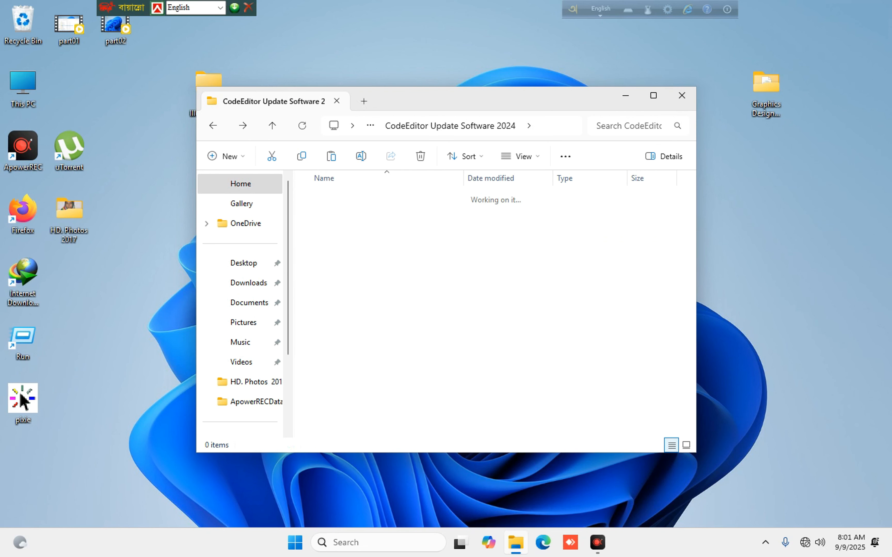
left_click(341, 198)
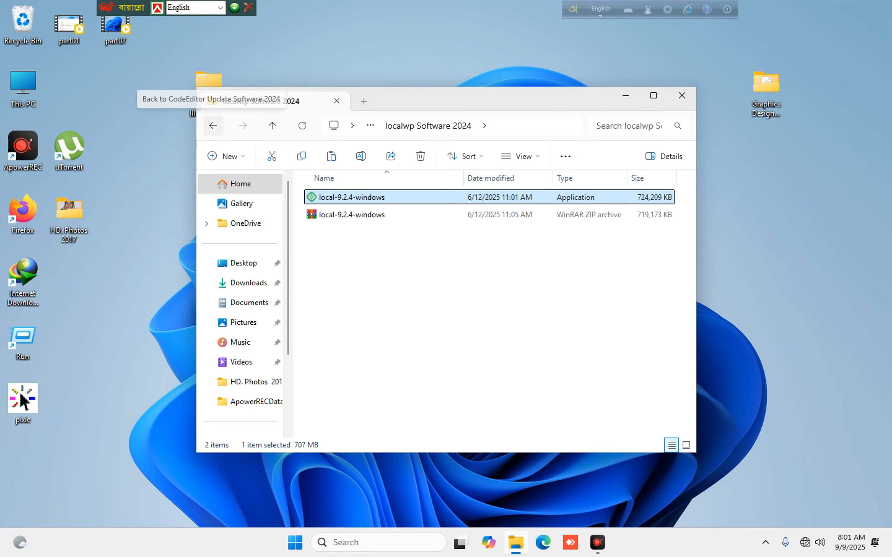
Return to CodeEditor Update Software 2024 via the Atom folder and reposition the Explorer window.
left_click(224, 130)
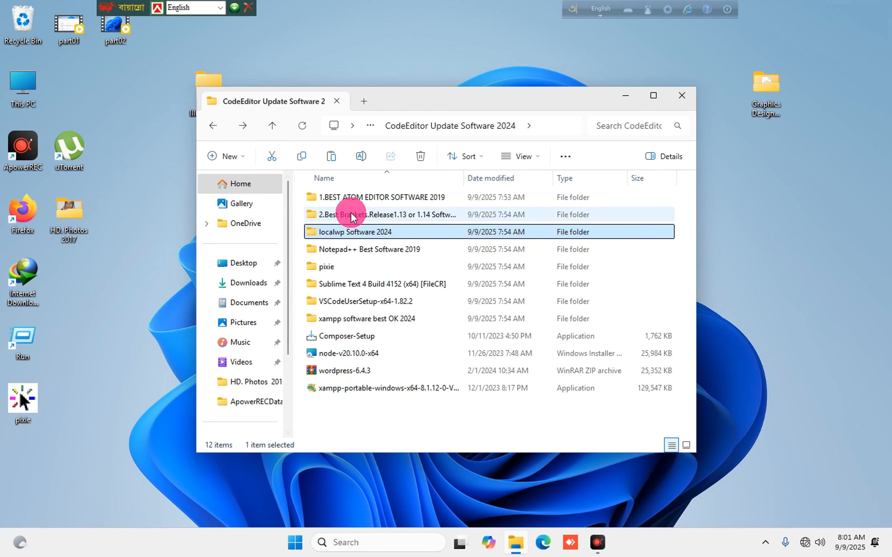
double_click(355, 197)
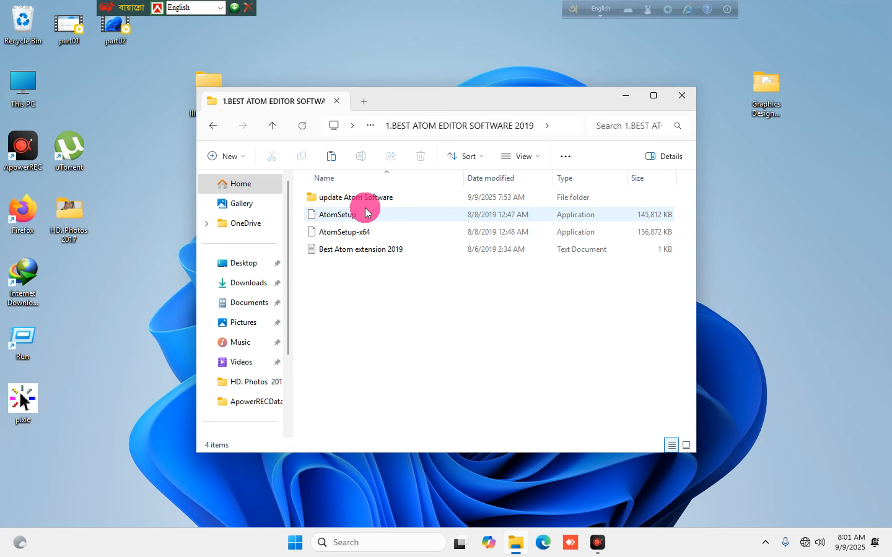
left_click(224, 131)
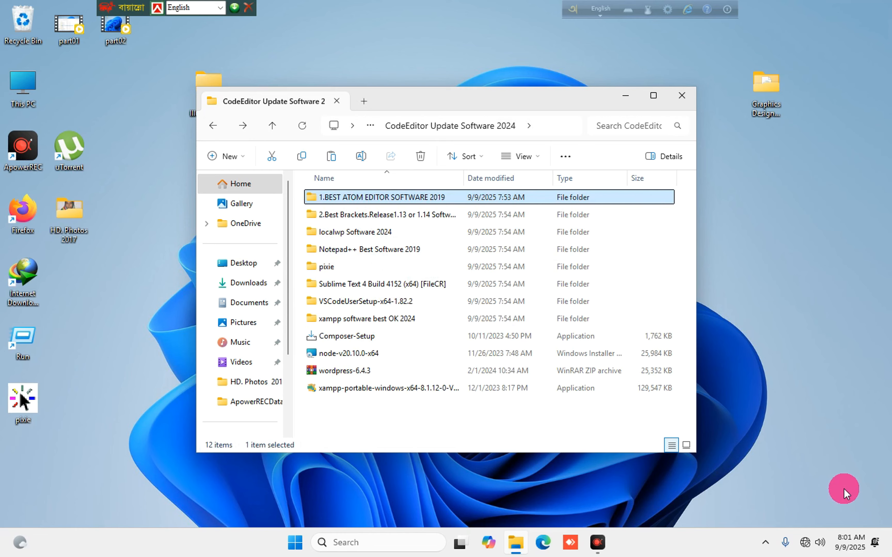
left_click(842, 479)
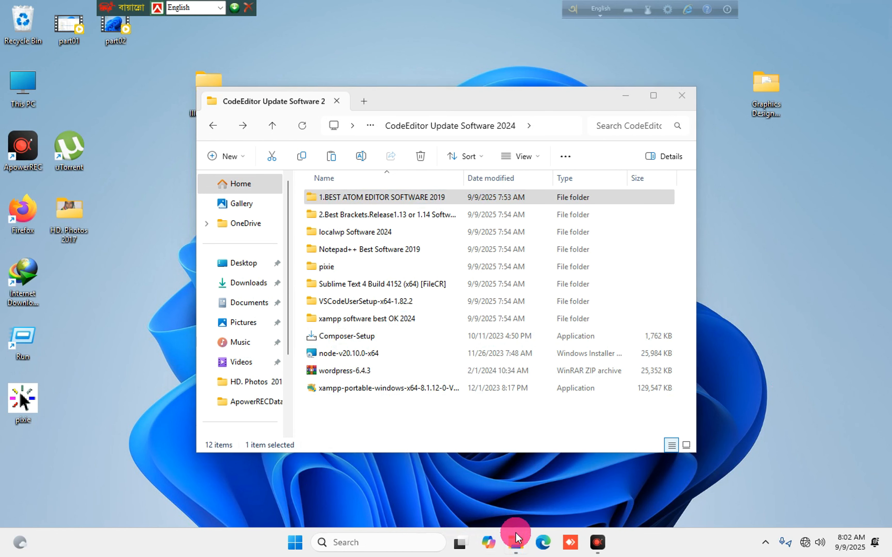
left_click_drag(414, 93, 435, 98)
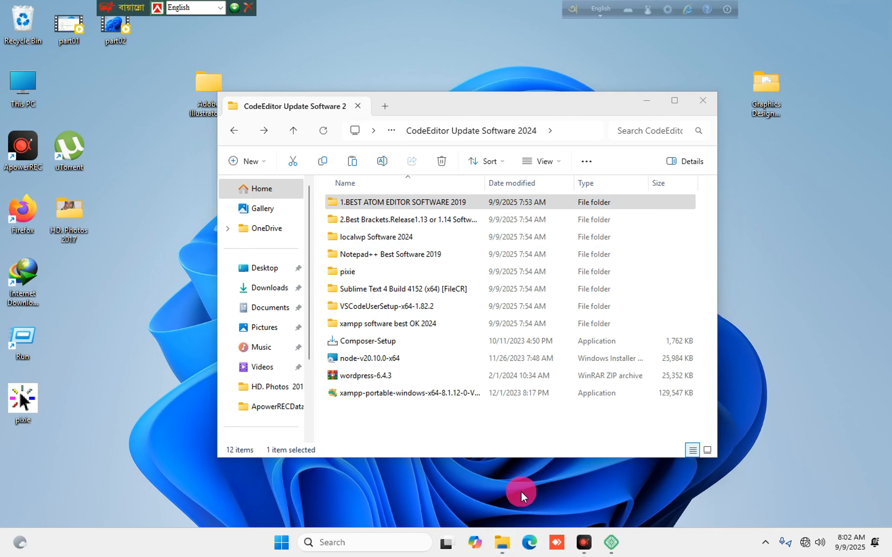
Install Local 9.2.4 with 'Only for me' and the default installation path.
left_click(611, 543)
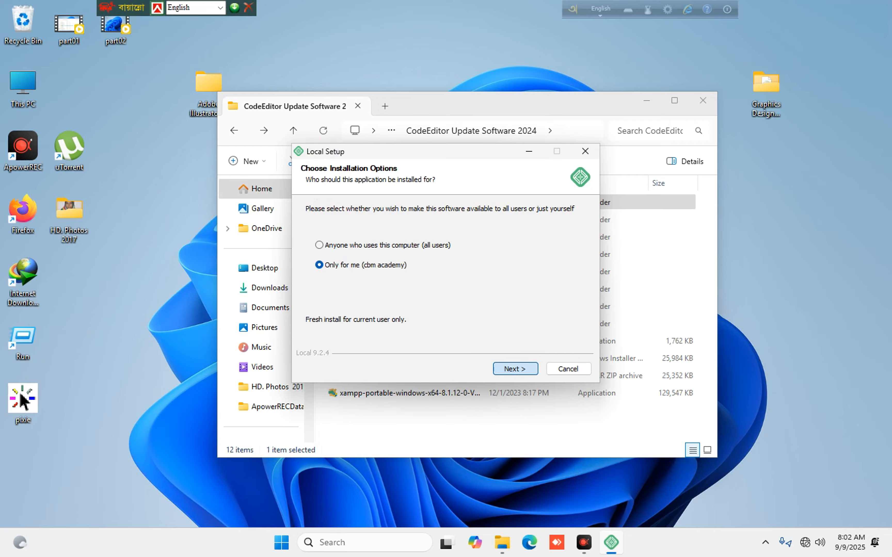
left_click(515, 369)
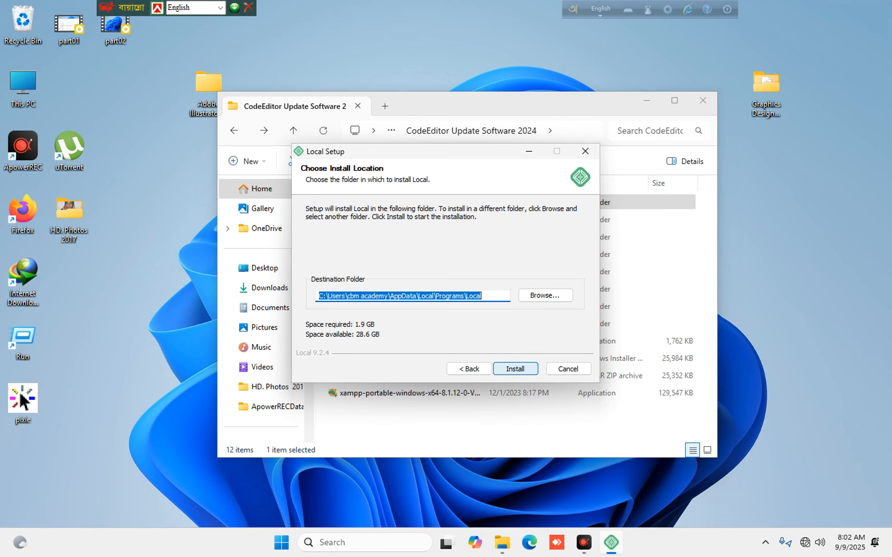
left_click(514, 369)
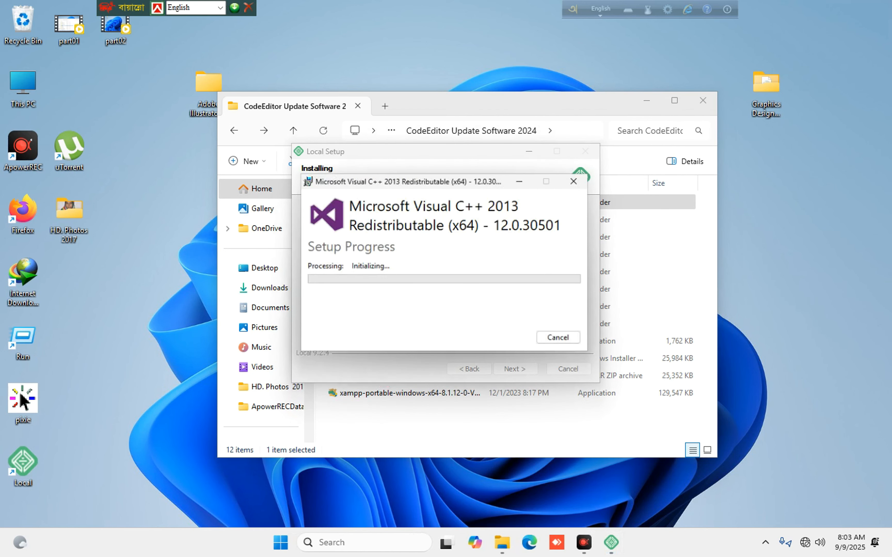
left_click(396, 376)
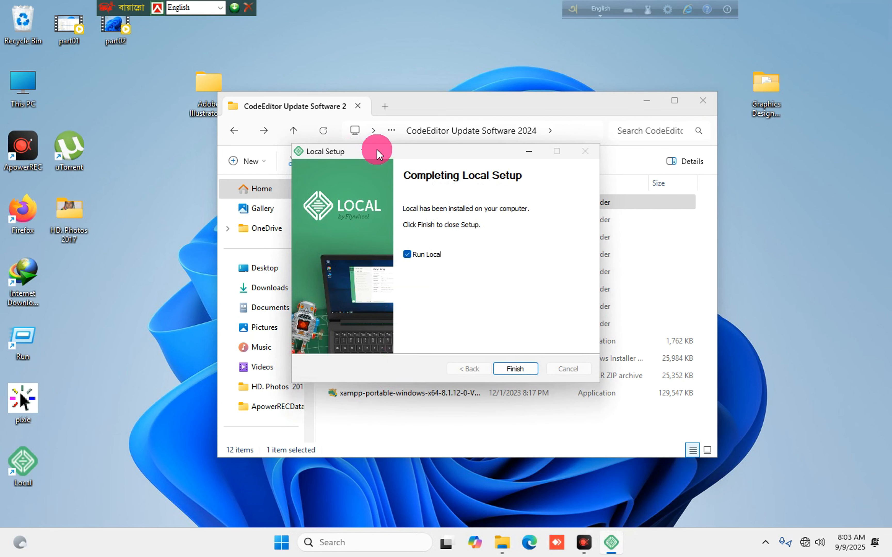
left_click_drag(377, 150, 398, 156)
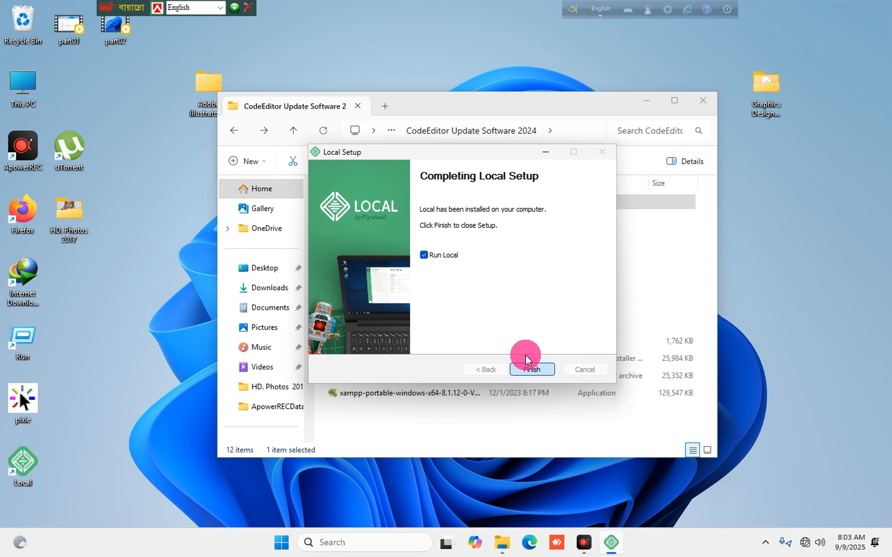
Finish the Local setup and rearrange the Explorer window and WordPress Software folder.
left_click(527, 365)
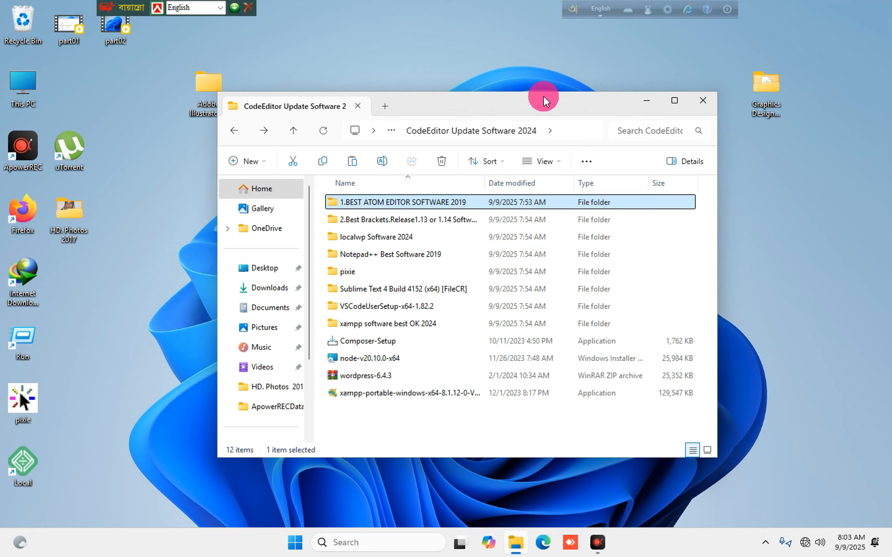
left_click_drag(518, 97, 516, 260)
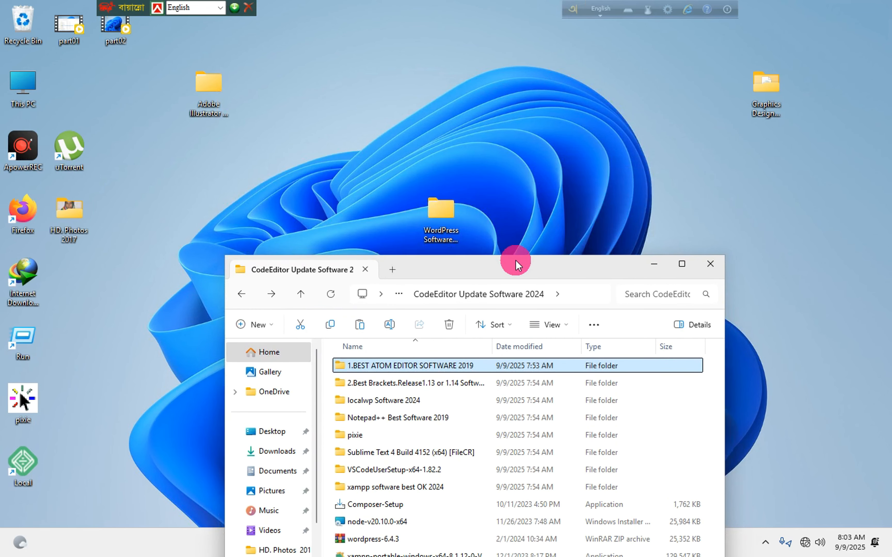
left_click_drag(451, 210, 405, 93)
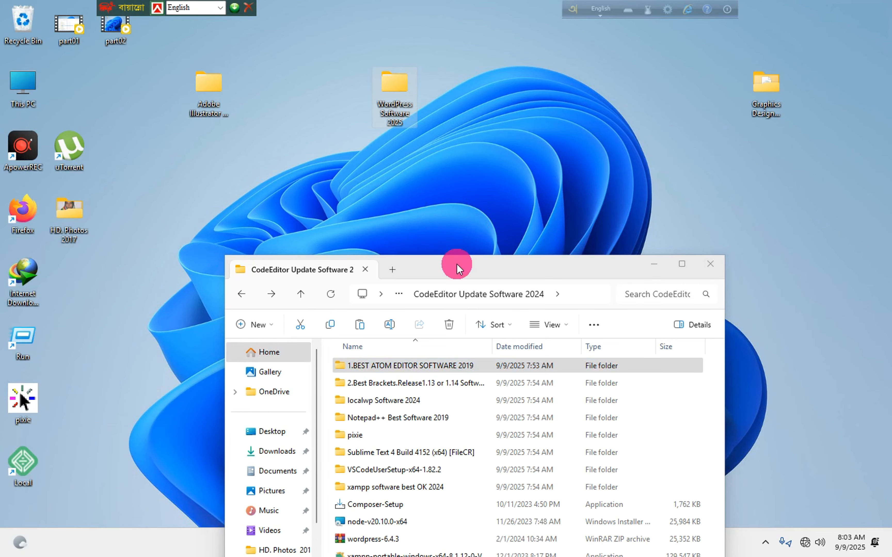
left_click_drag(457, 265, 457, 157)
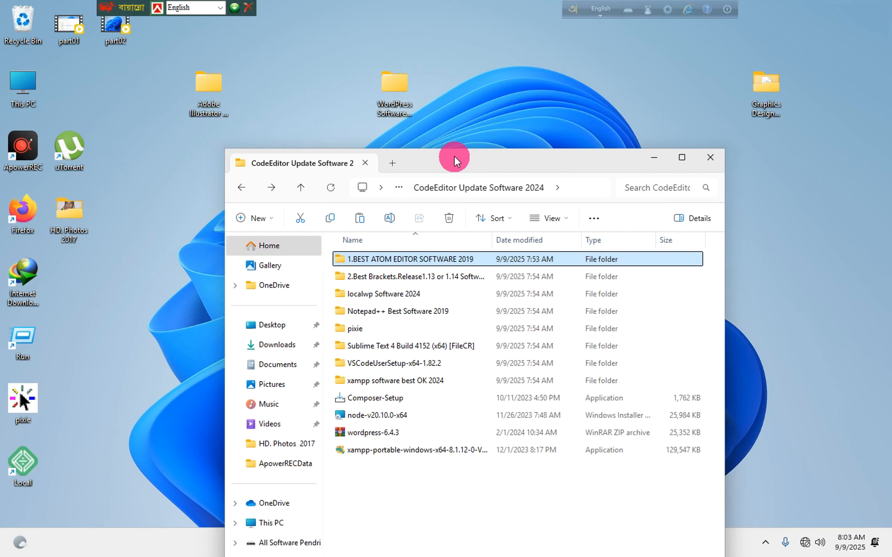
left_click_drag(449, 153, 446, 157)
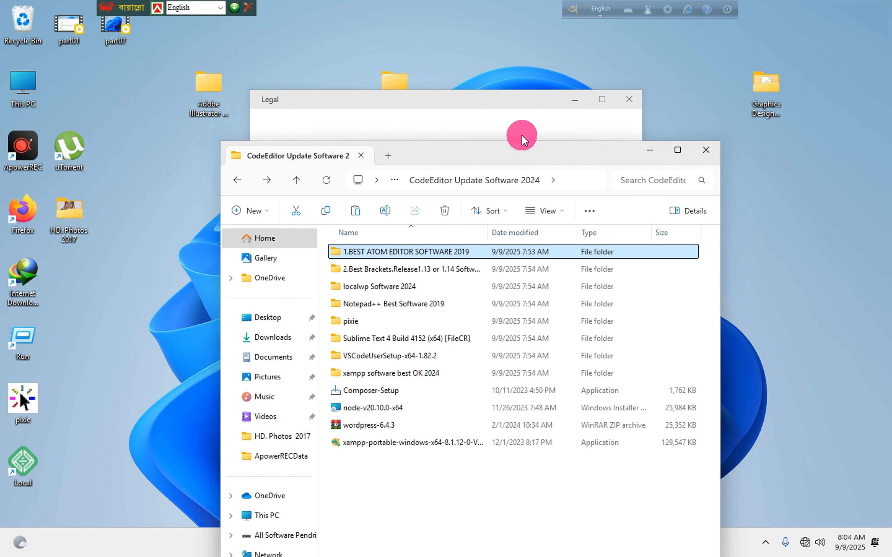
Accept Local's Terms of Service, close Welcome, enable error reporting and decline usage reporting.
left_click(434, 97)
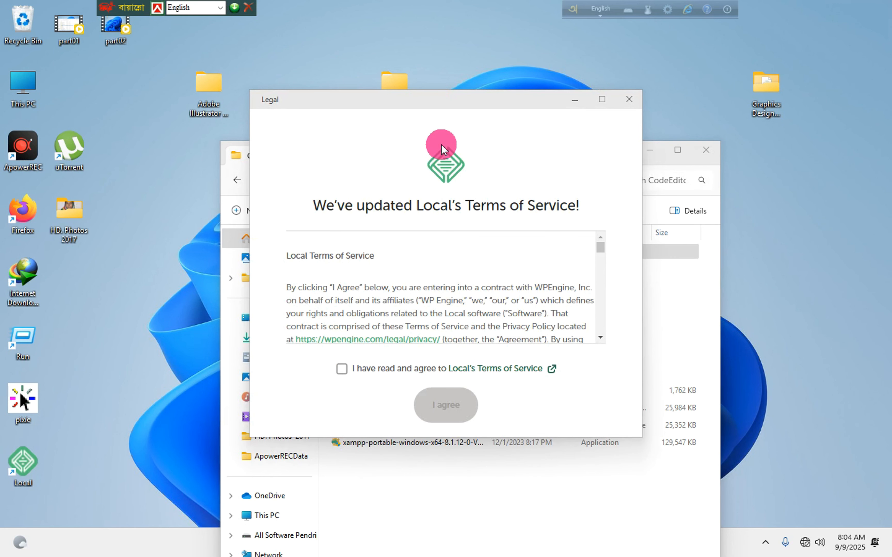
left_click(343, 369)
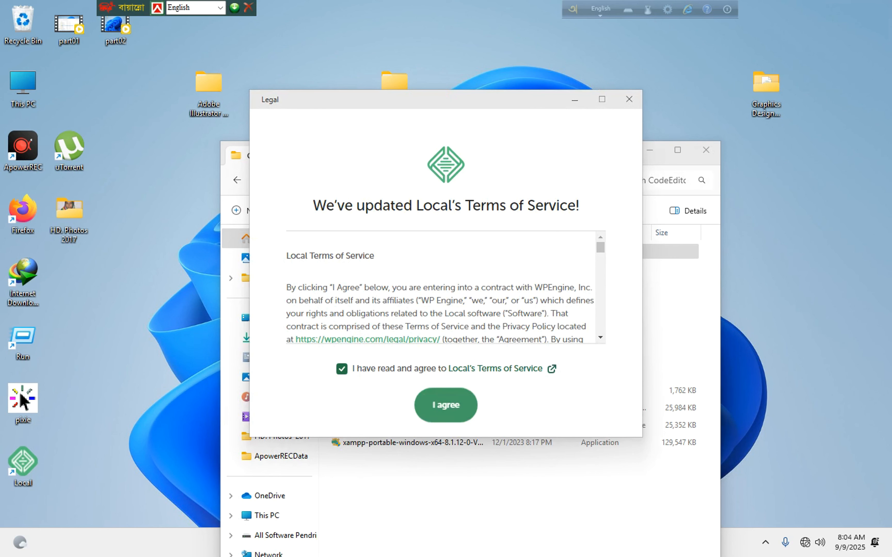
left_click(446, 403)
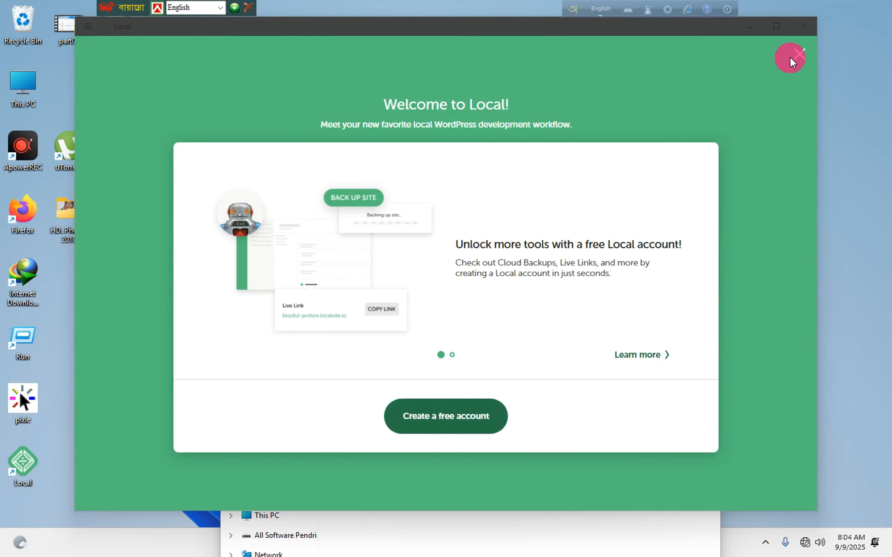
left_click(798, 55)
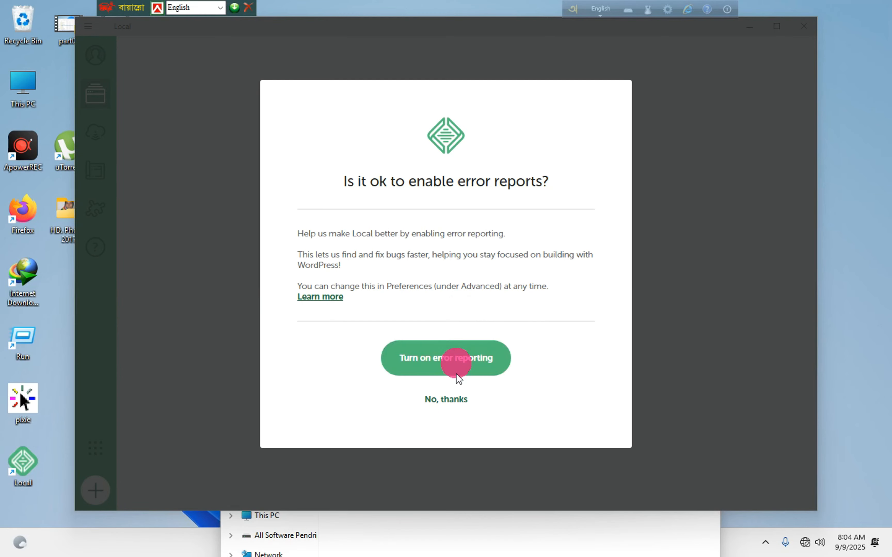
left_click(447, 397)
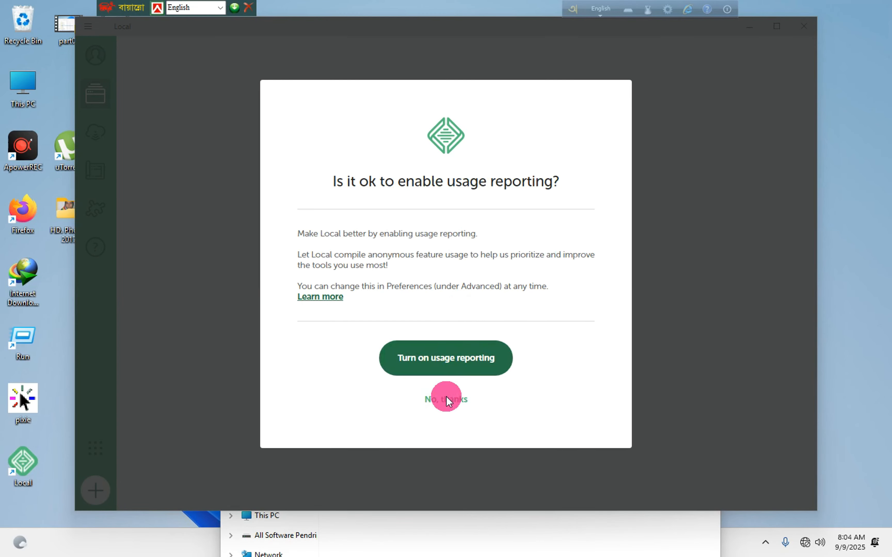
left_click(450, 399)
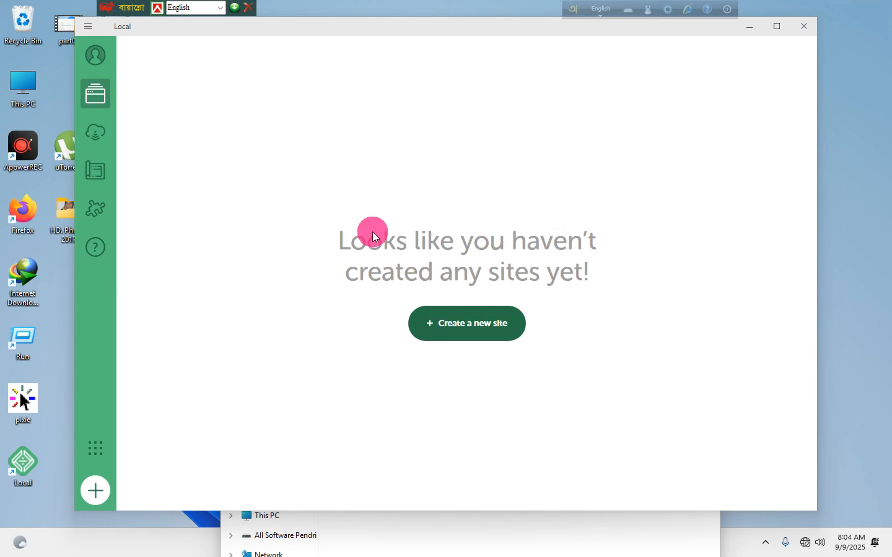
Close Local and launch Brackets.Release.1.14.1 from the Brackets software folder.
left_click(804, 25)
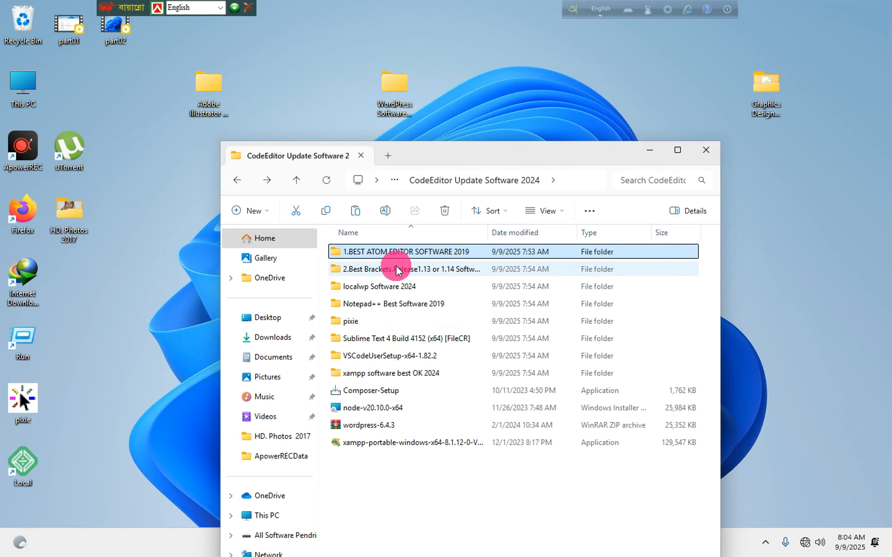
left_click(397, 268)
double_click(394, 268)
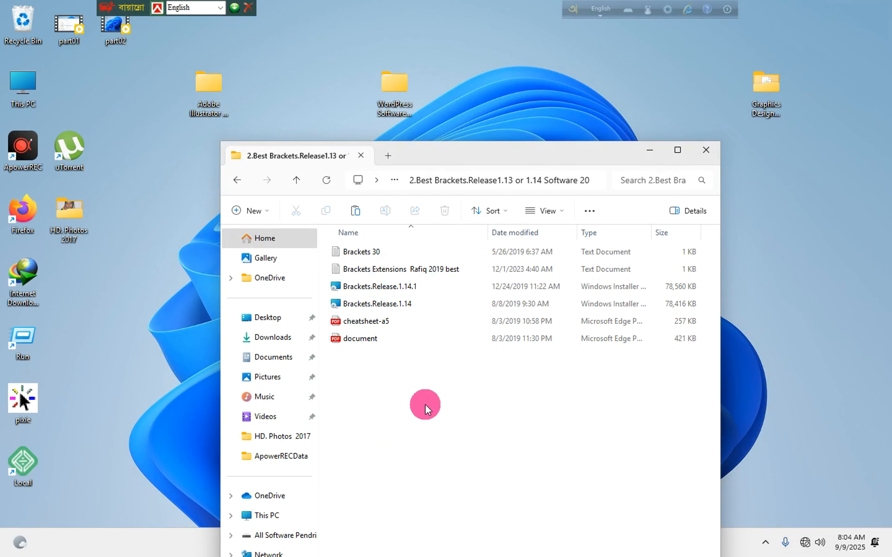
left_click(394, 285)
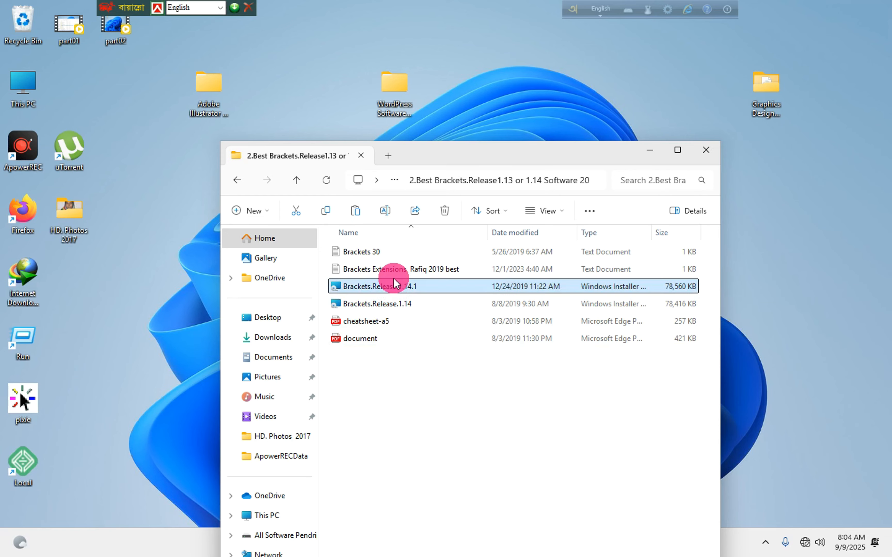
double_click(394, 280)
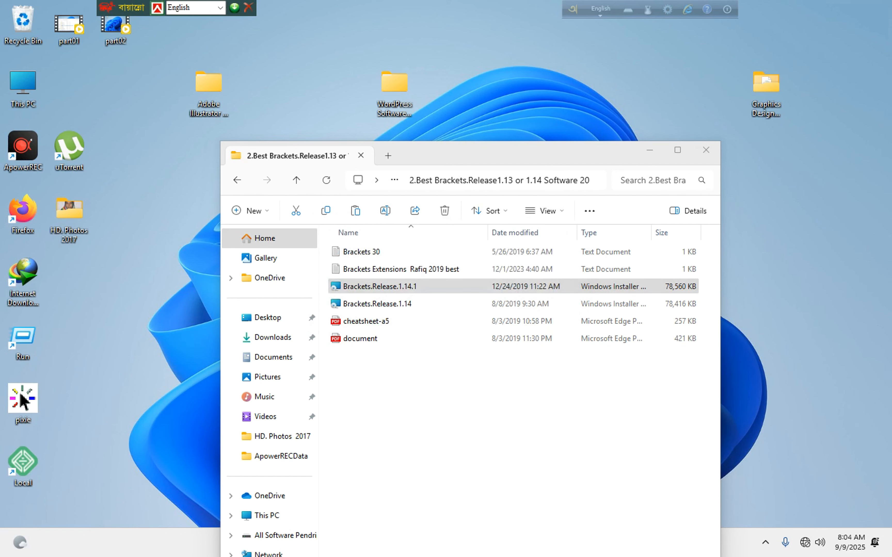
Install Brackets in the default folder and return Explorer to CodeEditor Update Software 2024.
left_click(520, 371)
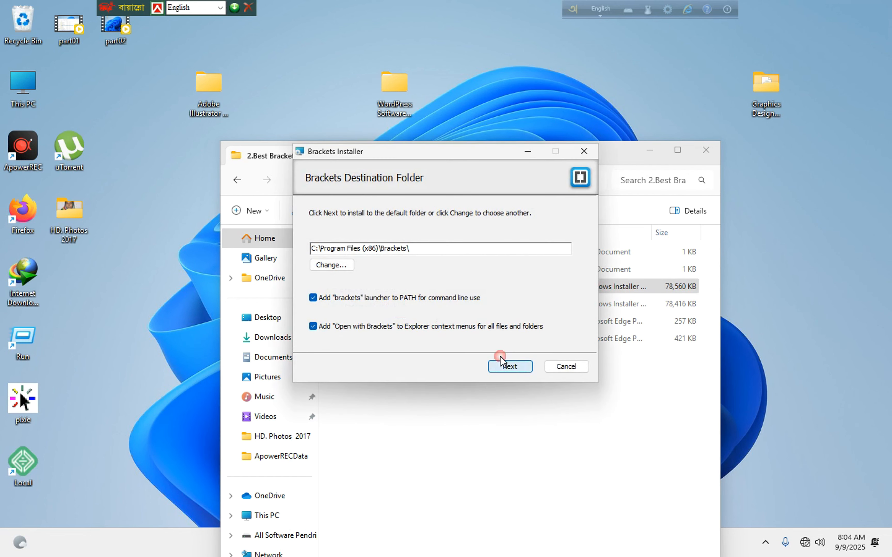
left_click(511, 367)
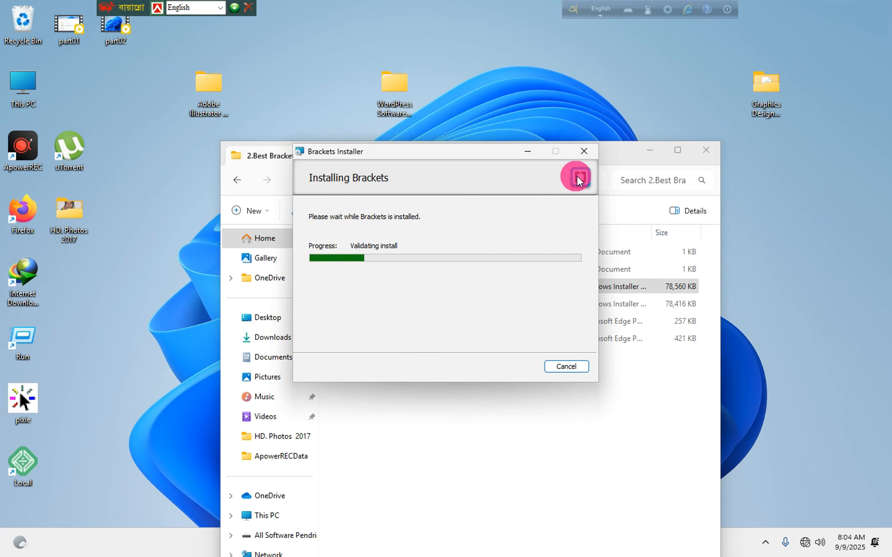
left_click(618, 153)
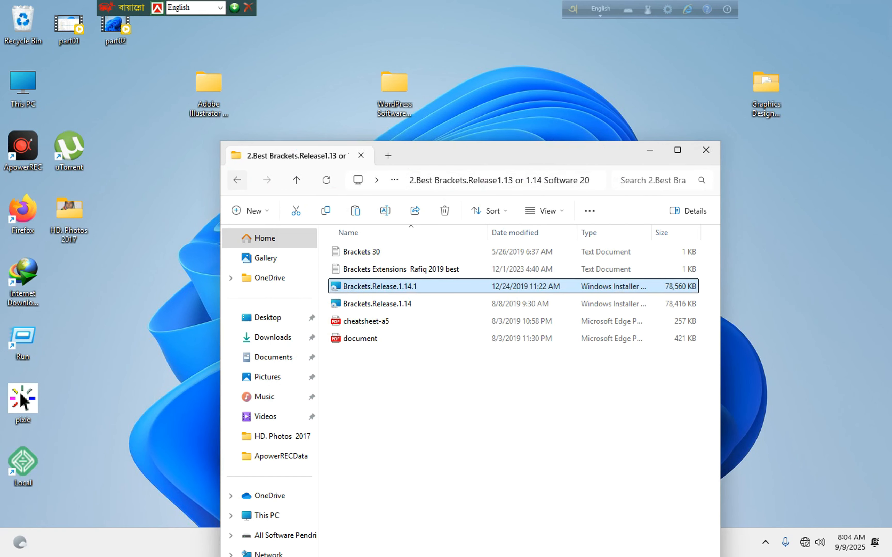
left_click(237, 180)
left_click(843, 485)
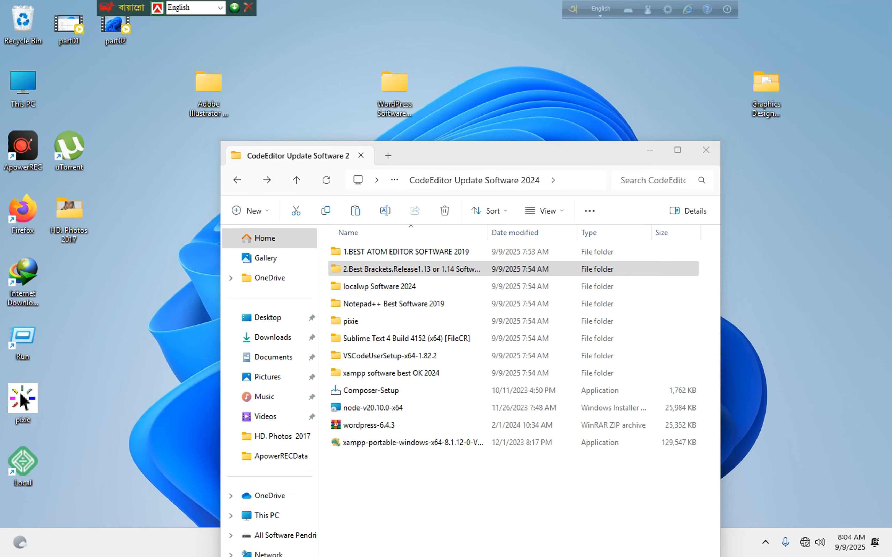
double_click(359, 392)
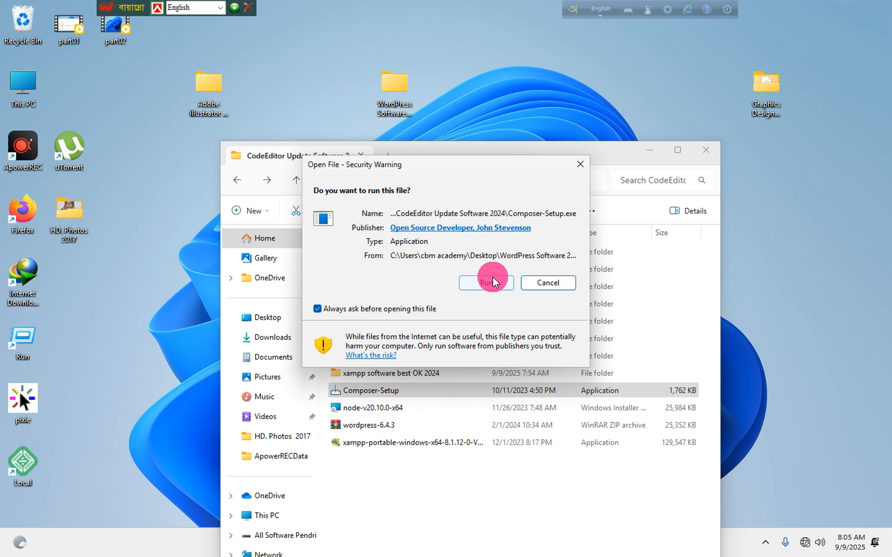
left_click(493, 279)
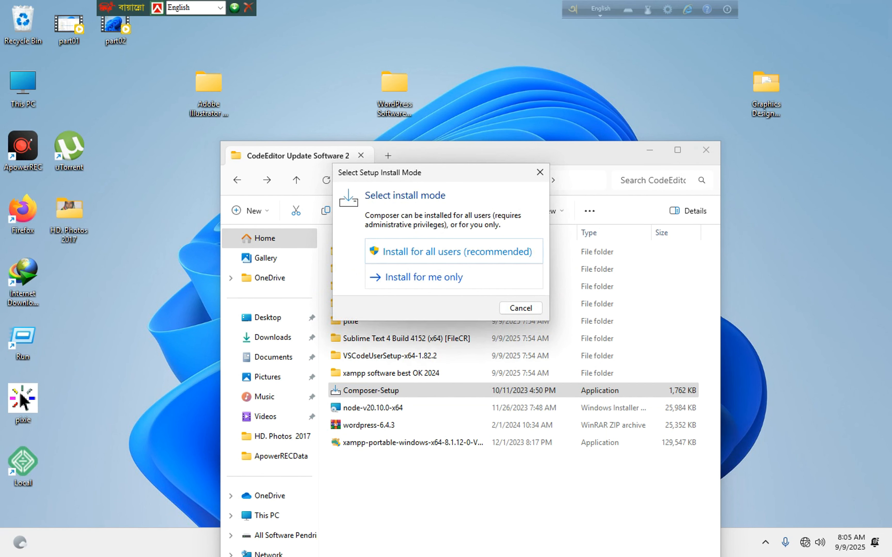
left_click(456, 277)
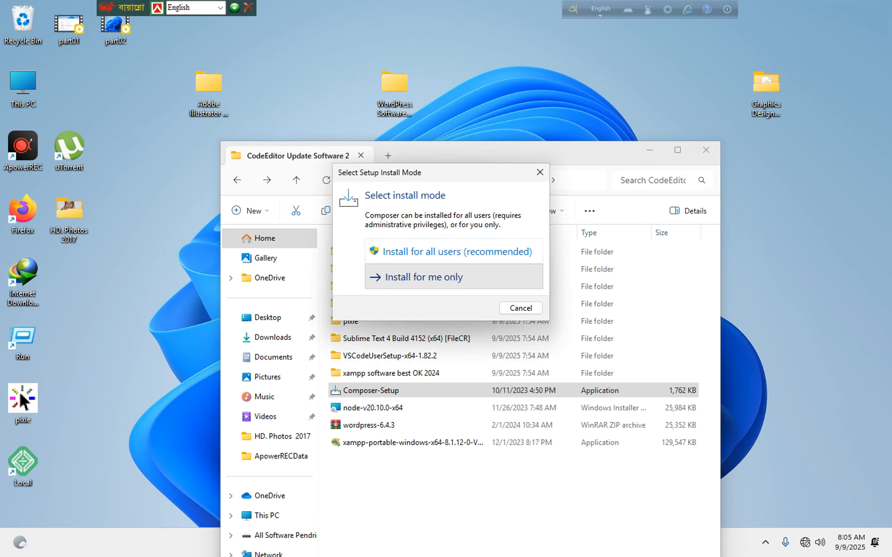
left_click(538, 387)
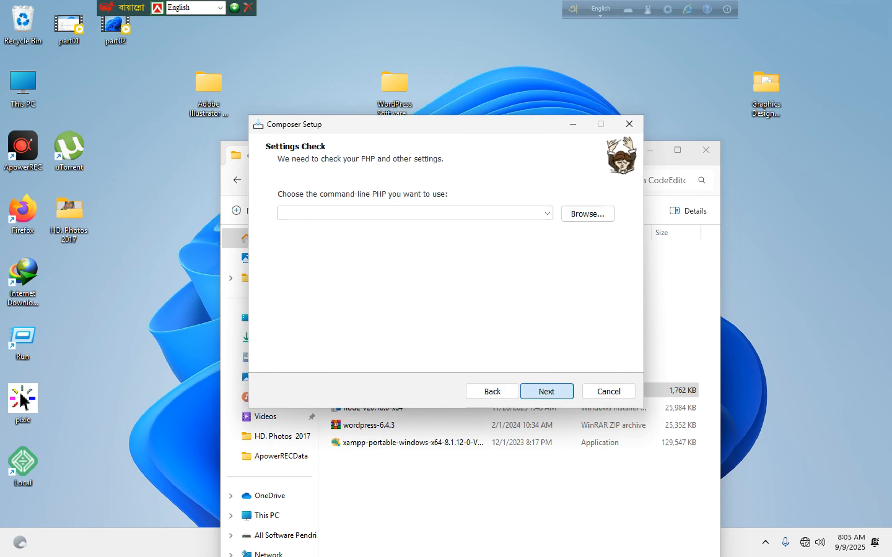
left_click(547, 391)
left_click(491, 312)
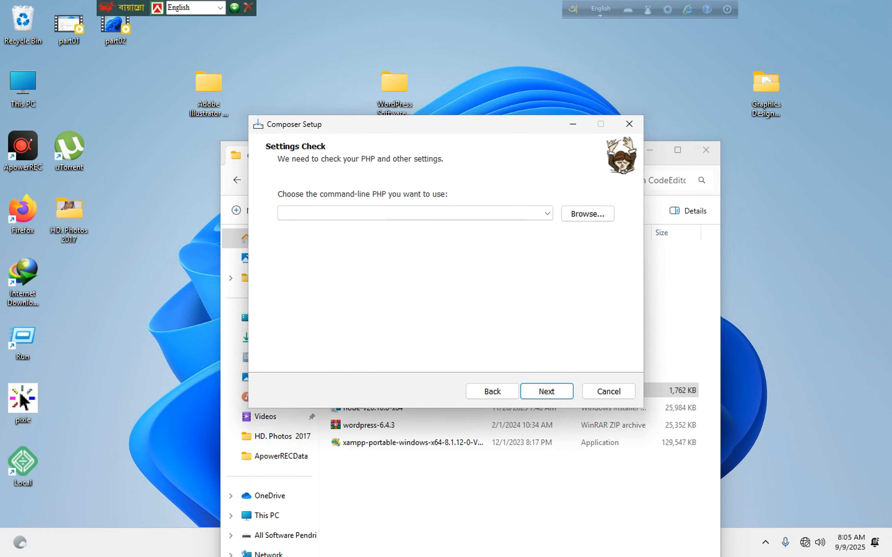
left_click(530, 390)
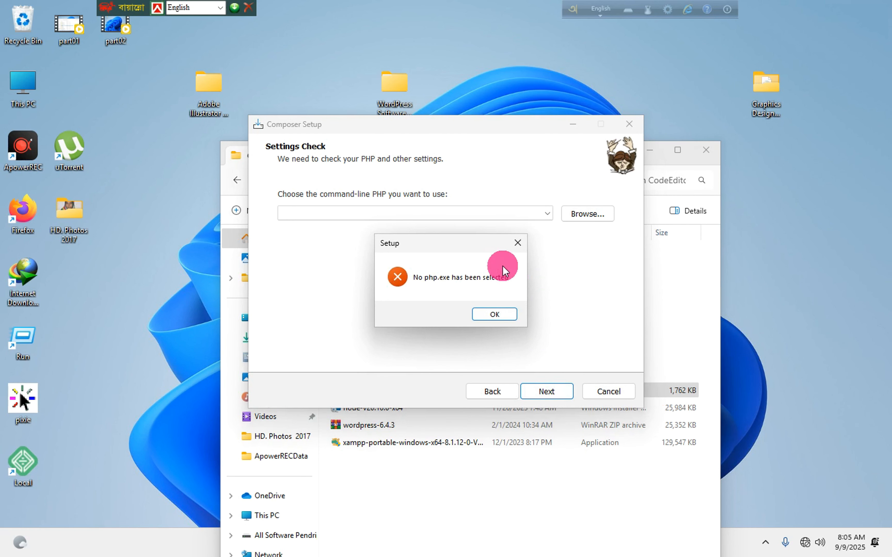
left_click(516, 244)
left_click(630, 124)
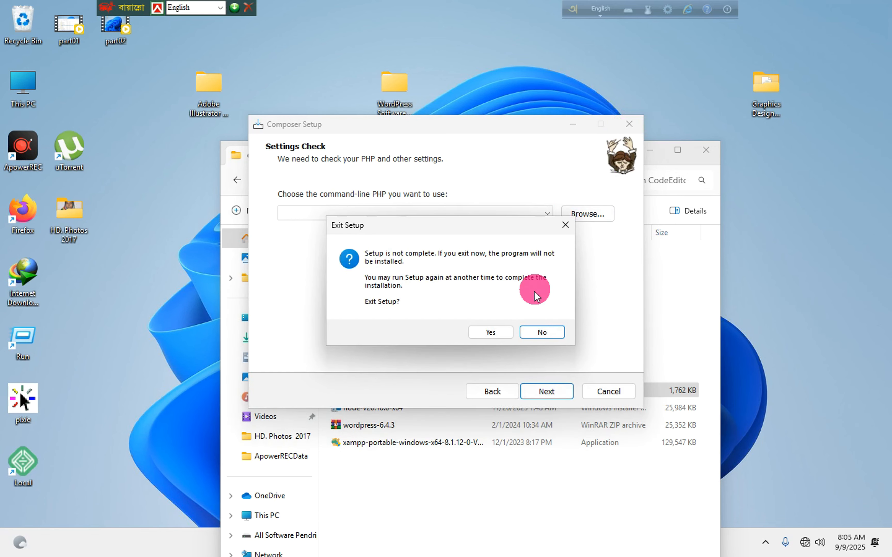
left_click(490, 332)
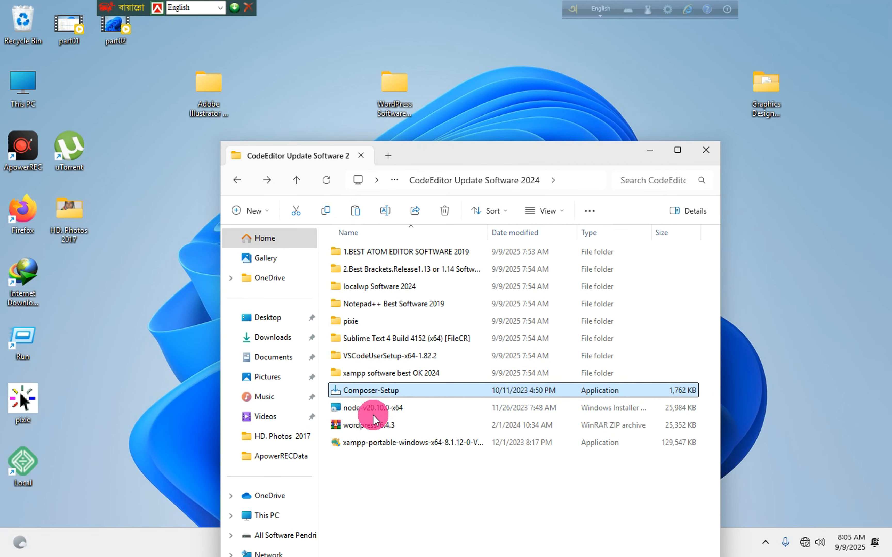
Start installing node-v20.10.0-x64, accepting the licence and default destination.
left_click(372, 406)
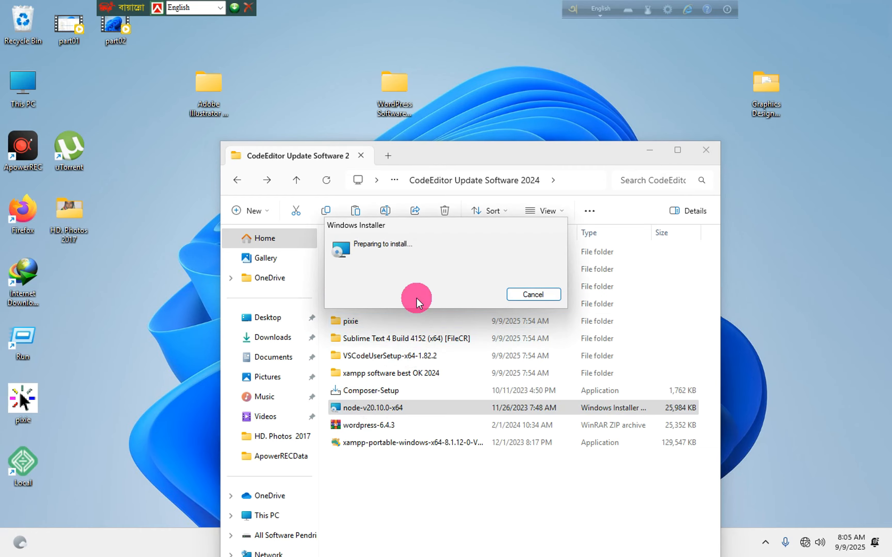
left_click(515, 372)
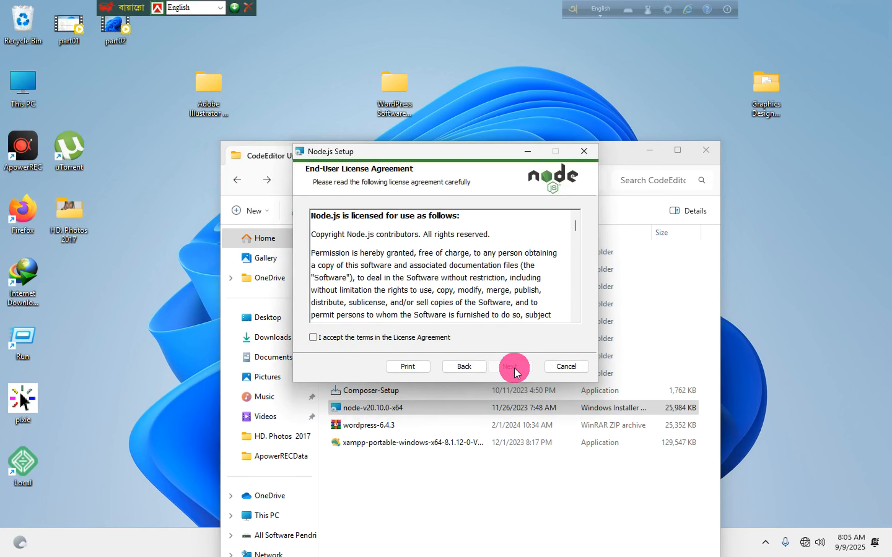
left_click(371, 338)
left_click(517, 366)
left_click(512, 367)
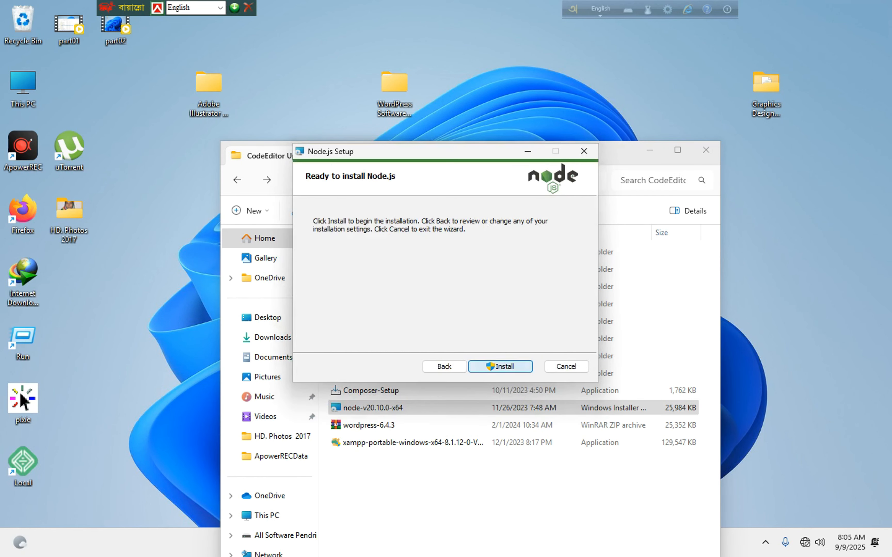
left_click(503, 365)
Cancel the Node.js install after the another-installation error and close the interrupted wizard.
left_click(493, 300)
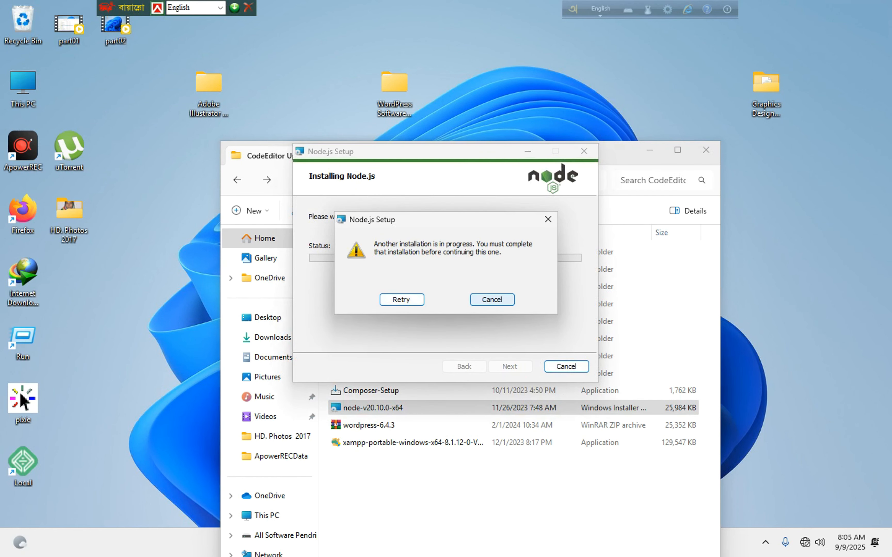
left_click(492, 299)
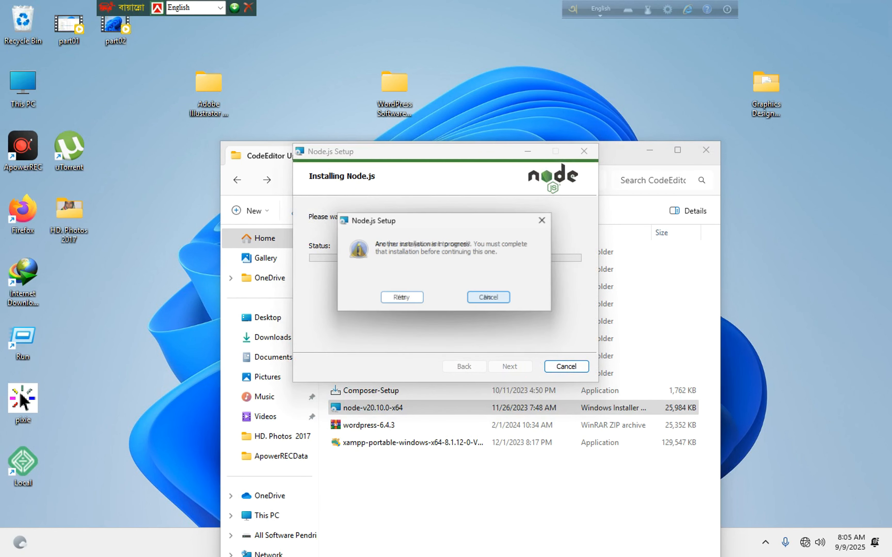
left_click(502, 301)
left_click(413, 298)
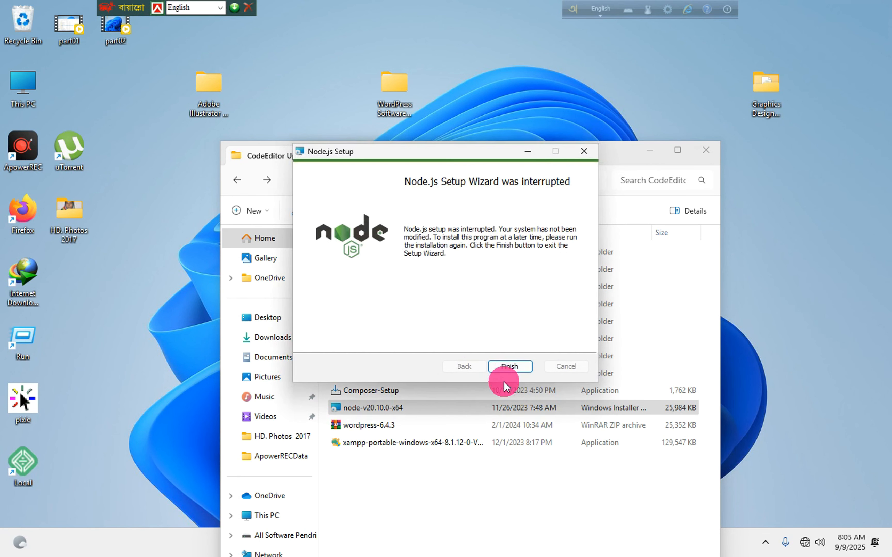
left_click(507, 364)
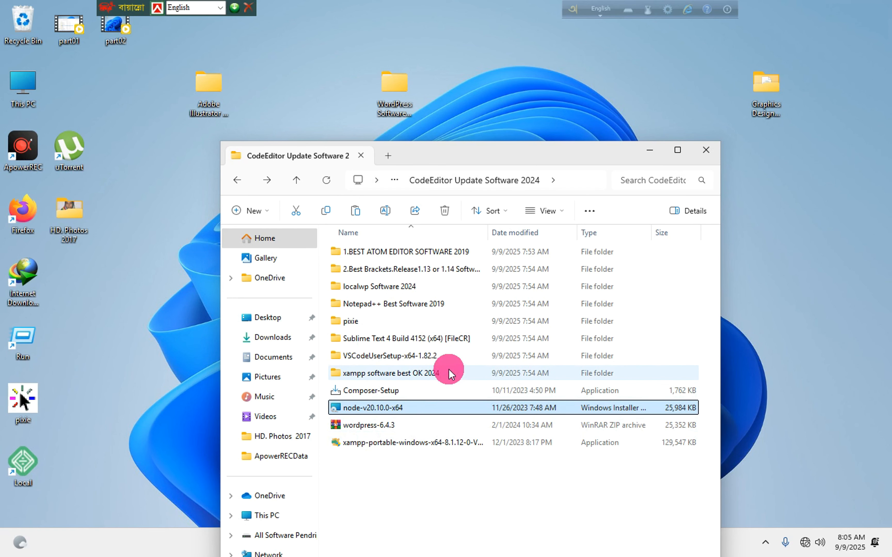
Open localwp Software 2024, then close File Explorer and the finished Brackets installer.
double_click(371, 288)
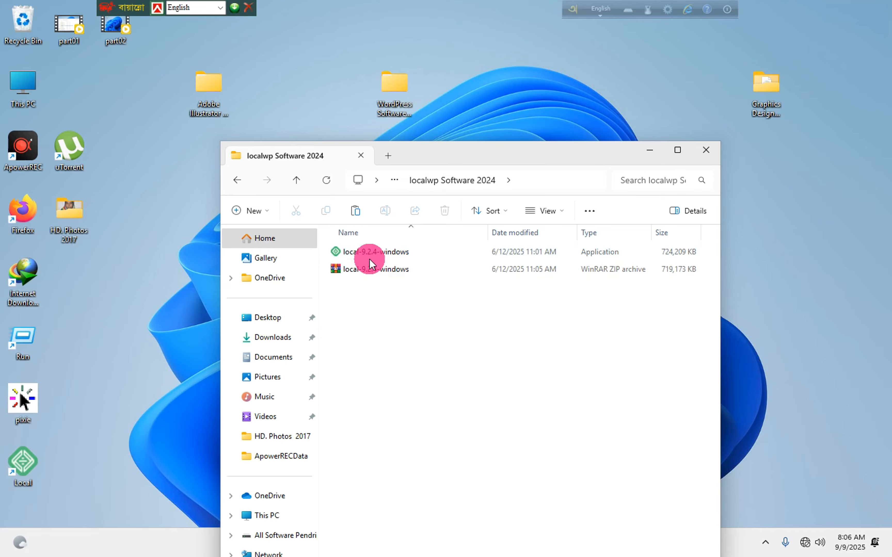
left_click(708, 152)
left_click(563, 366)
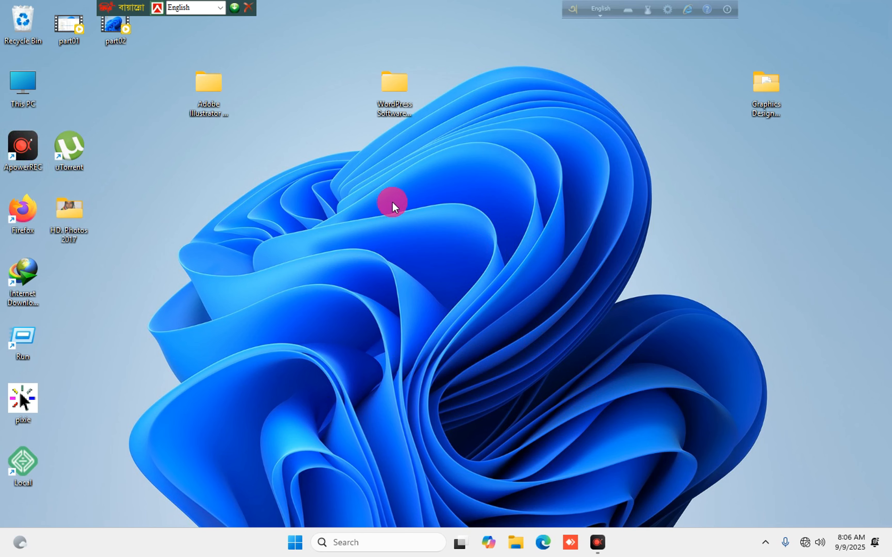
left_click(331, 537)
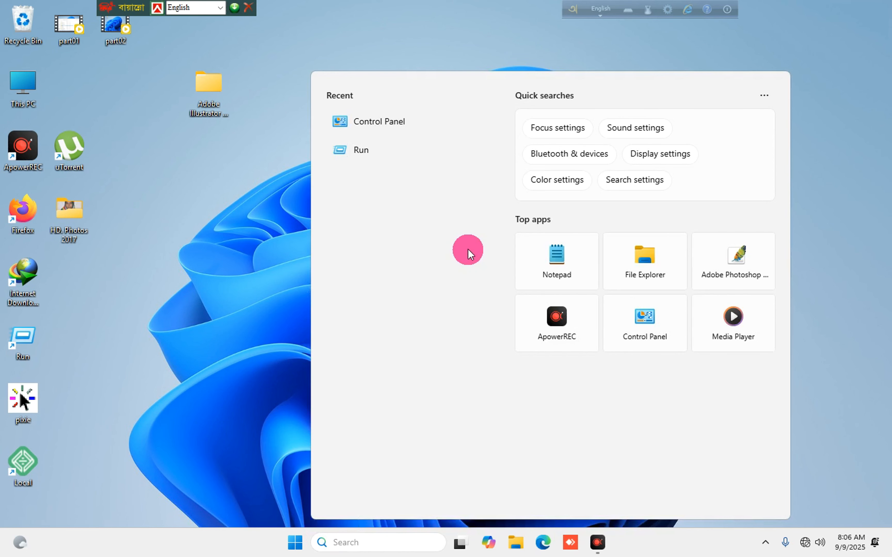
double_click(203, 89)
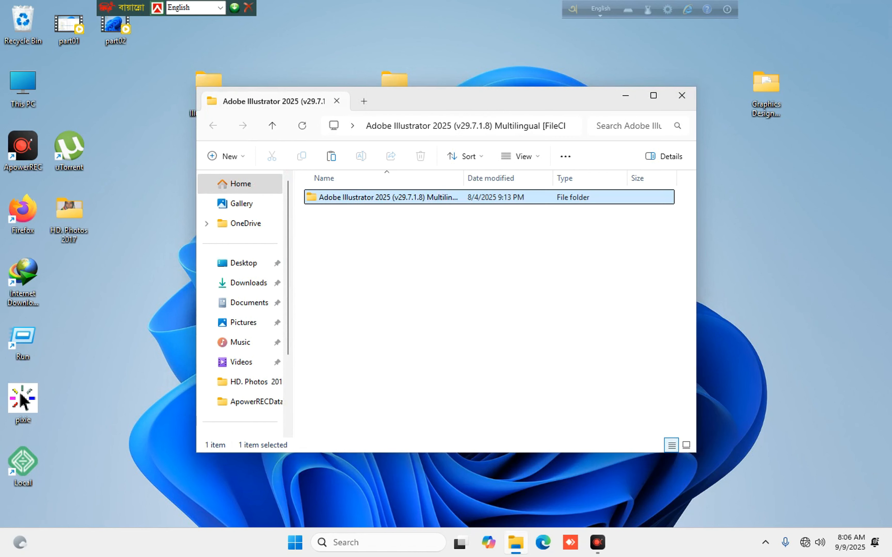
double_click(364, 197)
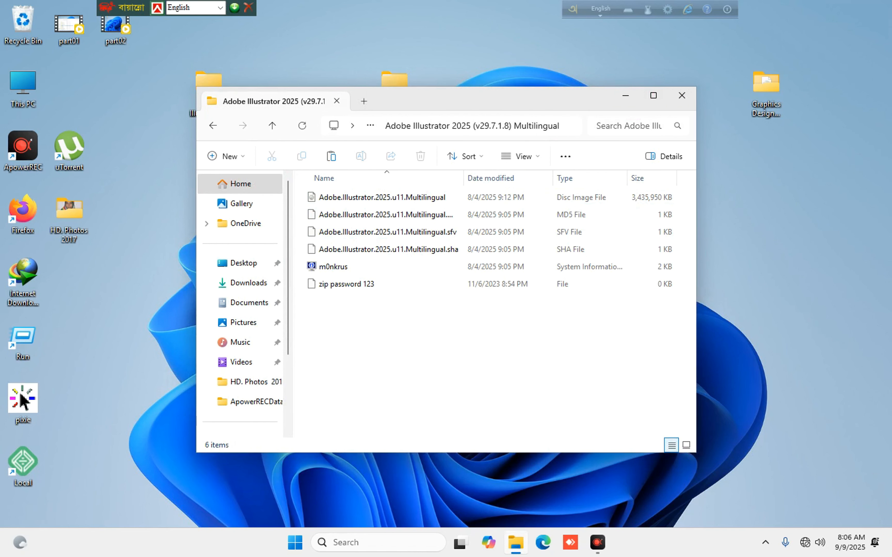
key("super+d")
left_click(529, 223)
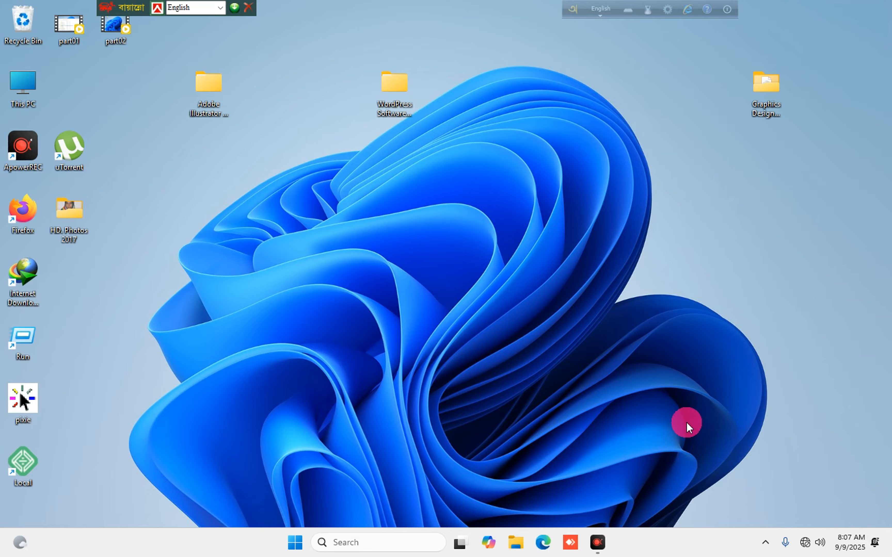
Open Control Panel > Programs > Programs and Features and scroll through the installed programs.
left_click(353, 542)
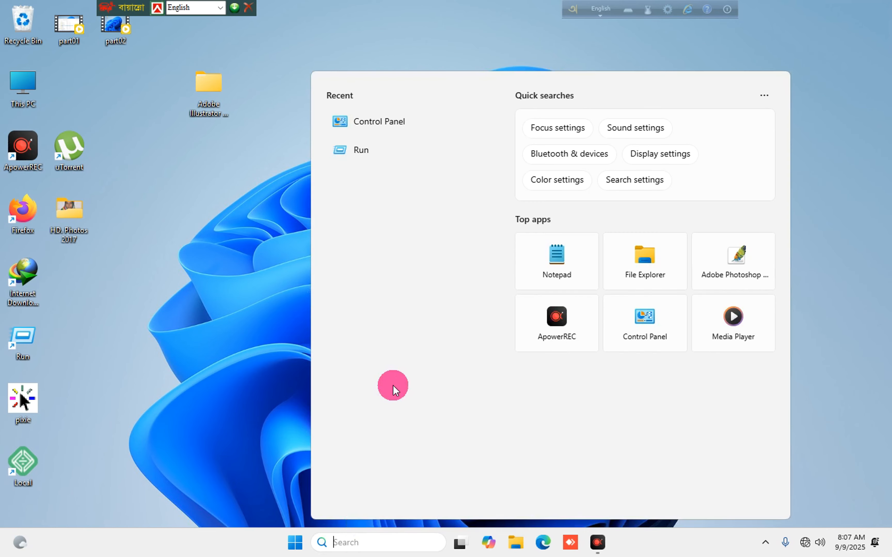
left_click(379, 121)
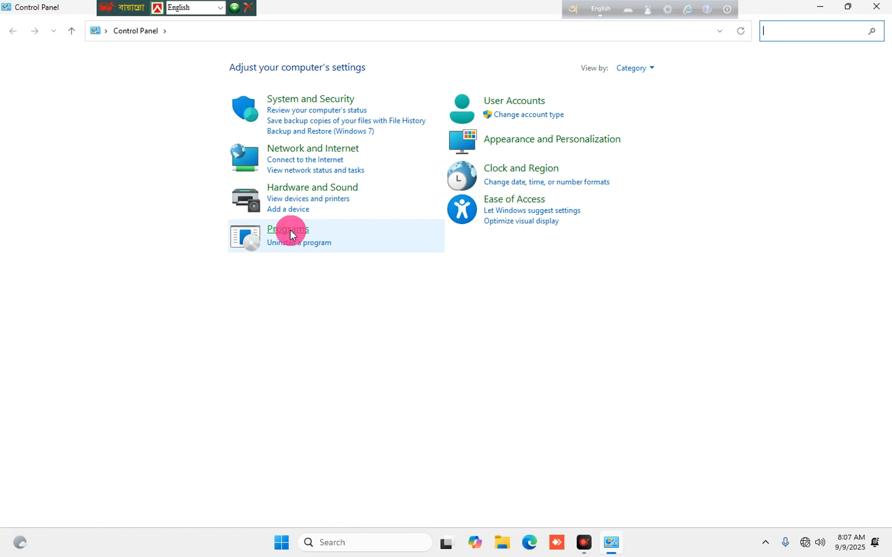
left_click(294, 228)
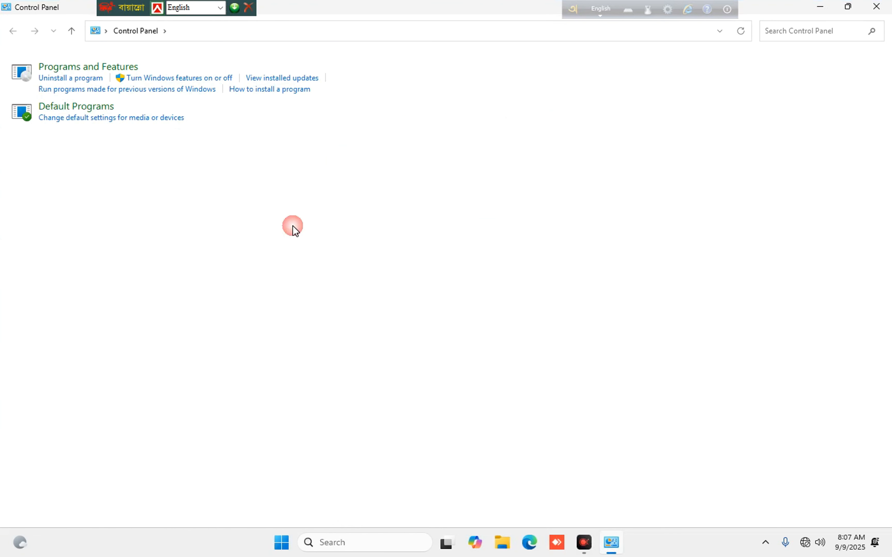
left_click(214, 67)
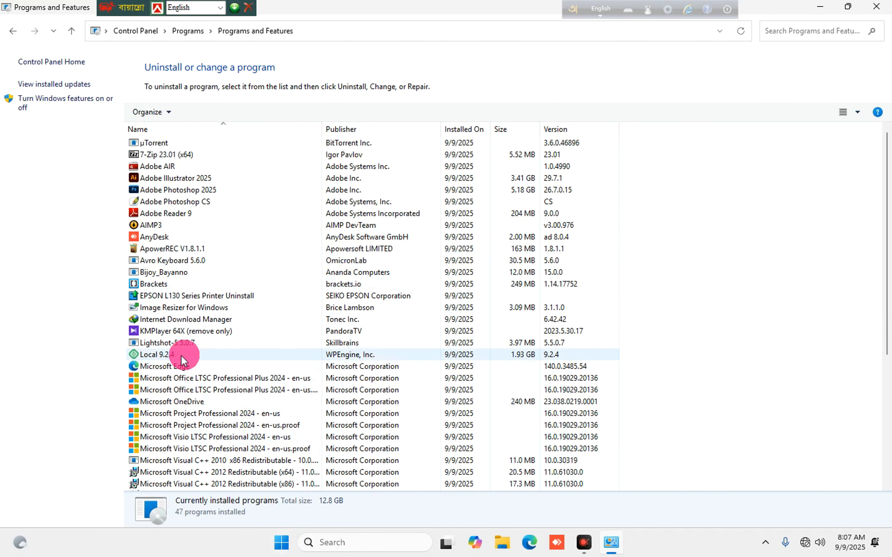
scroll(283, 342, "down", 6)
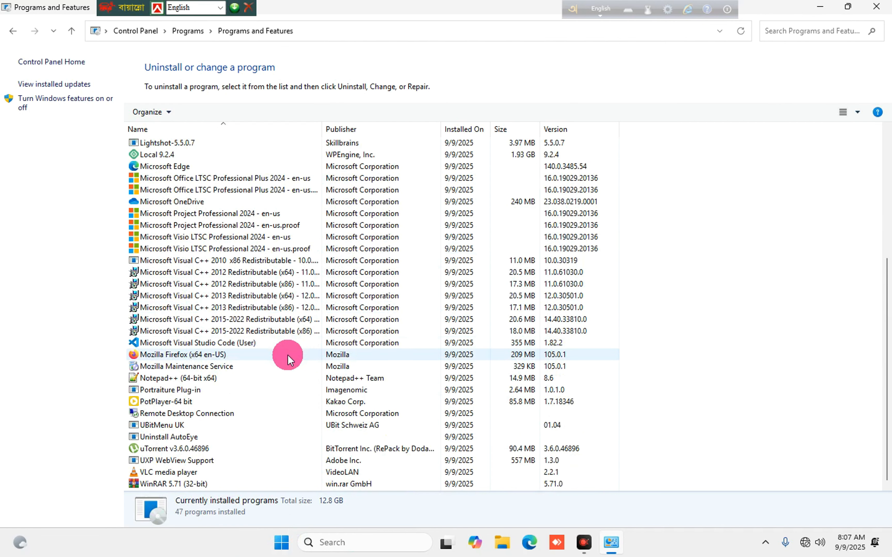
scroll(293, 366, "up", 6)
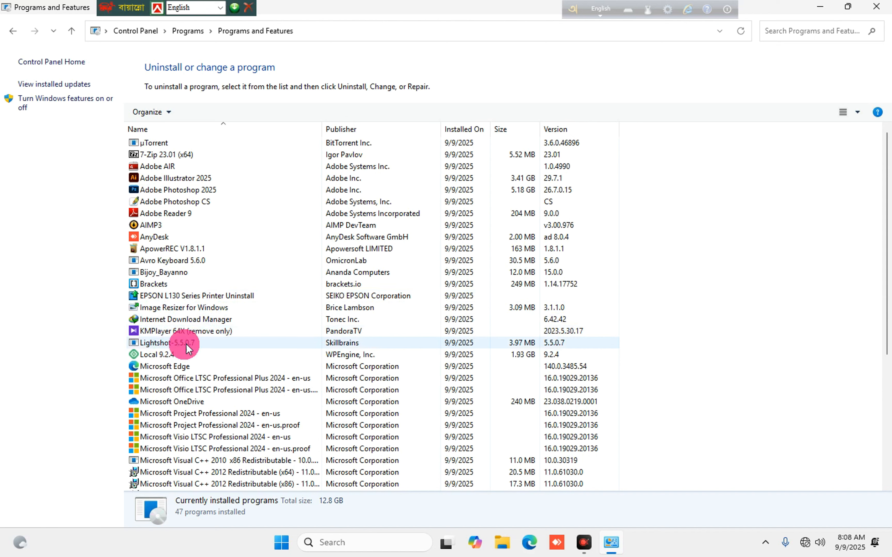
Capture the installed-programs list with Lightshot and save it to the Desktop as Screenshot_1 PNG.
left_click(763, 544)
left_click(790, 479)
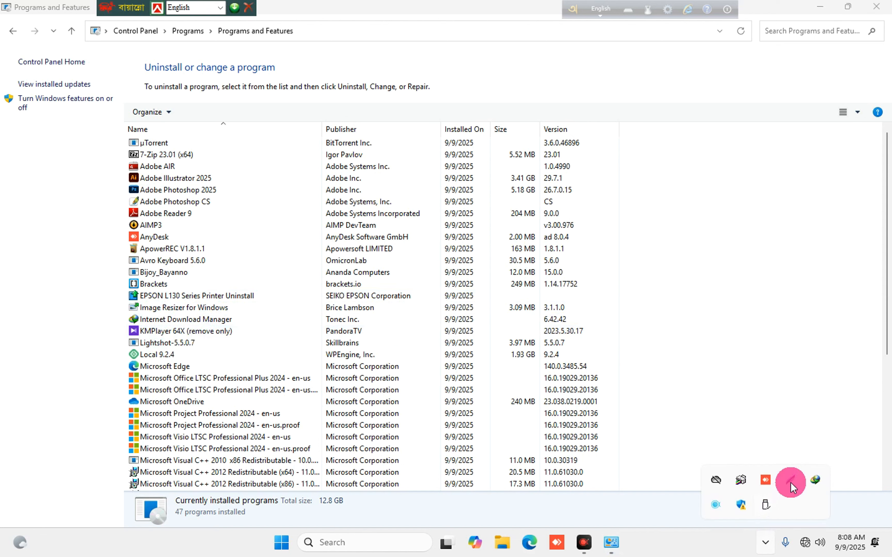
left_click_drag(73, 162, 760, 463)
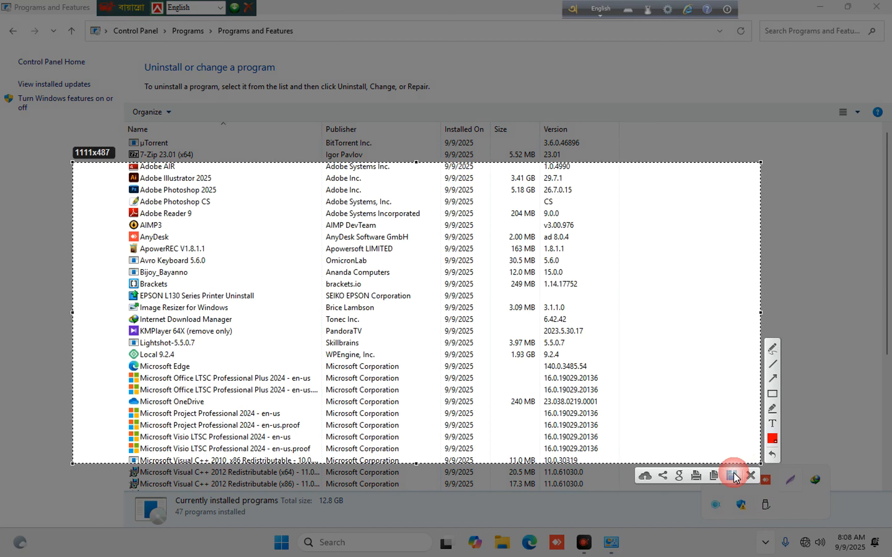
key("ctrl+s")
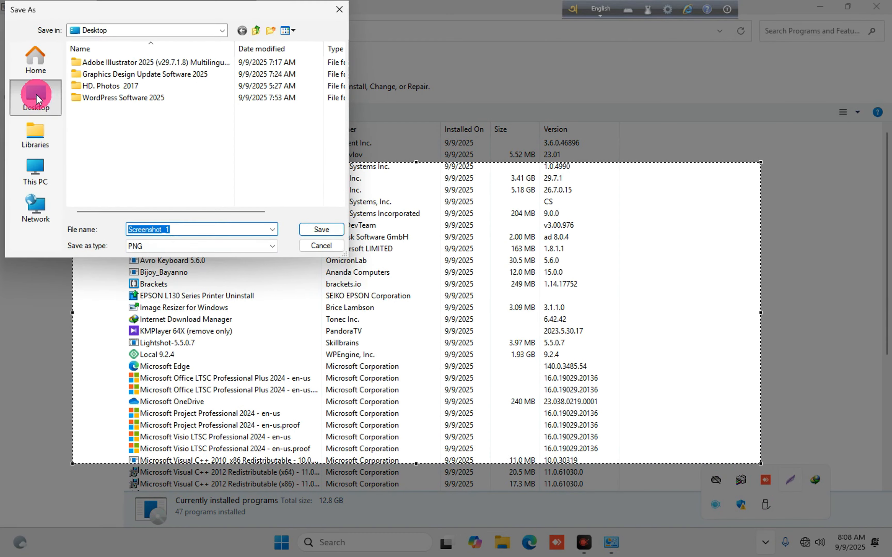
left_click(316, 226)
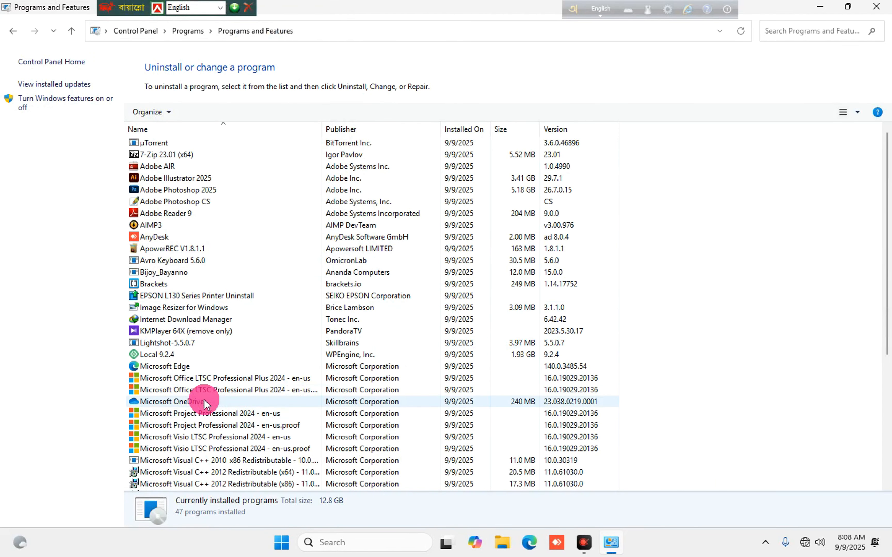
scroll(214, 391, "down", 1)
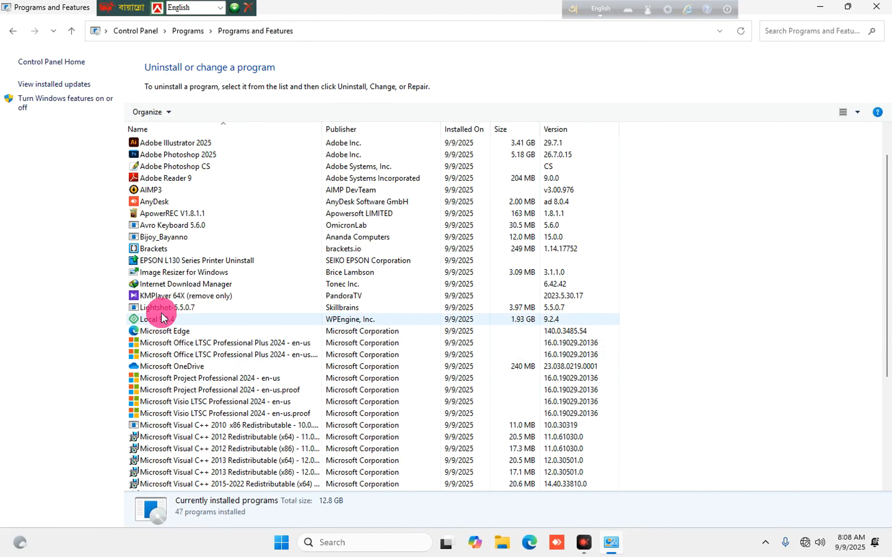
scroll(170, 382, "down", 1)
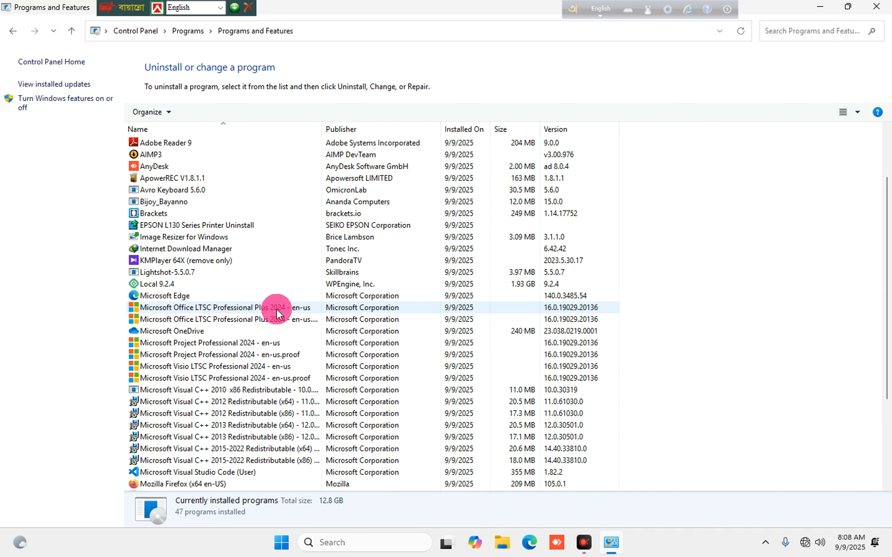
scroll(314, 362, "down", 4)
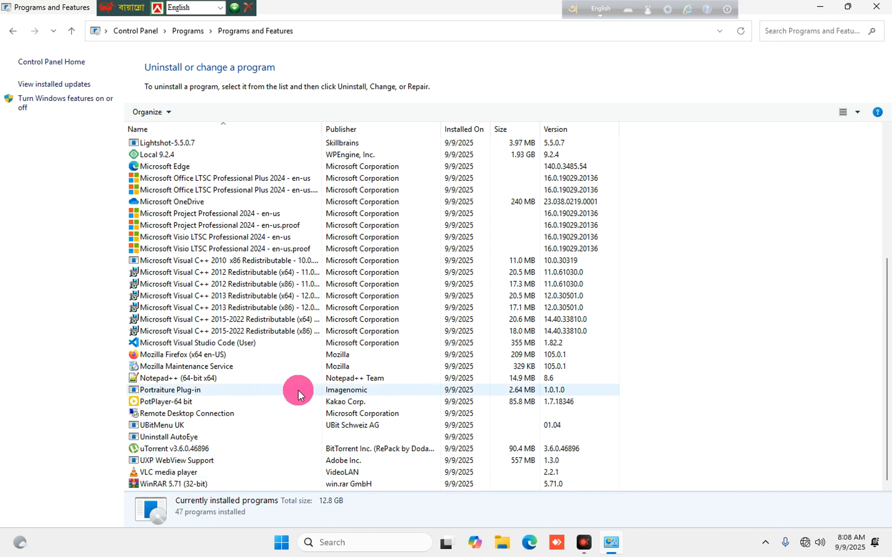
scroll(447, 384, "up", 5)
scroll(447, 408, "up", 1)
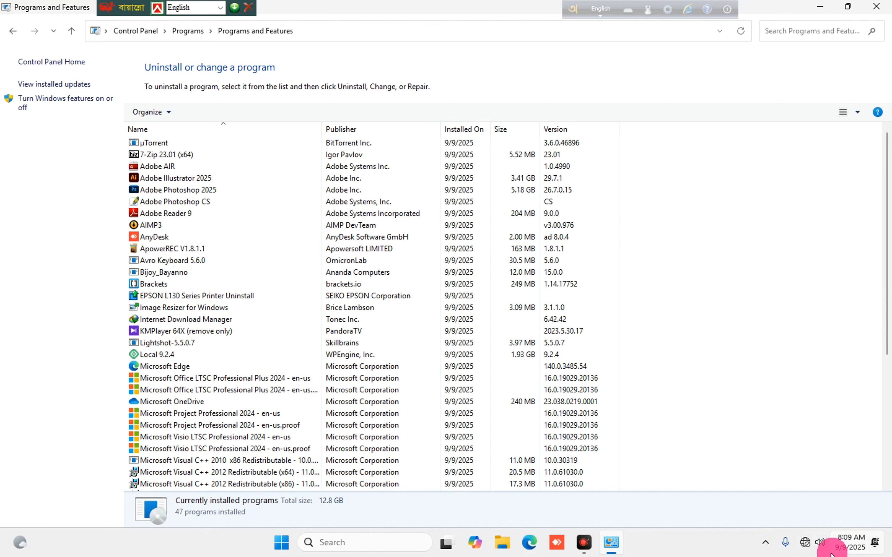
Re-enable the Ethernet adapter in Advanced network settings, then close Settings and Programs and Features.
right_click(805, 547)
left_click(782, 508)
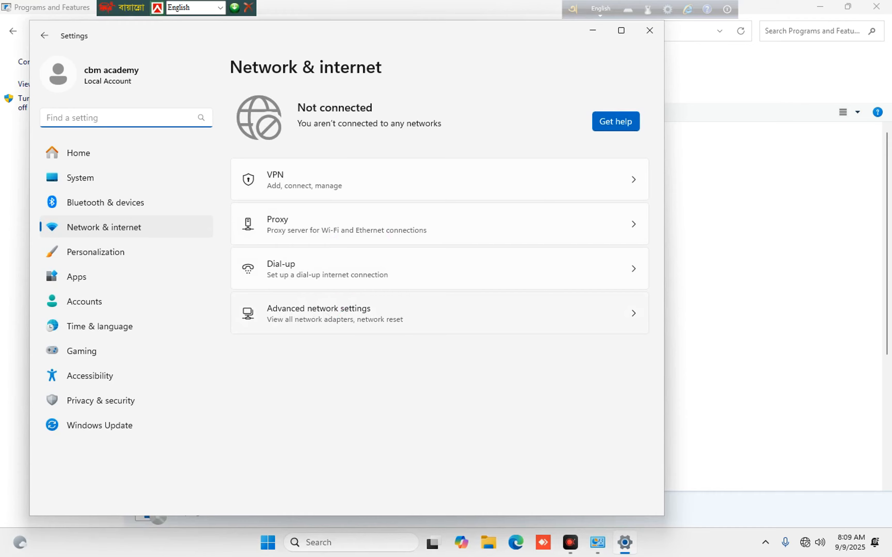
left_click(325, 314)
left_click(580, 133)
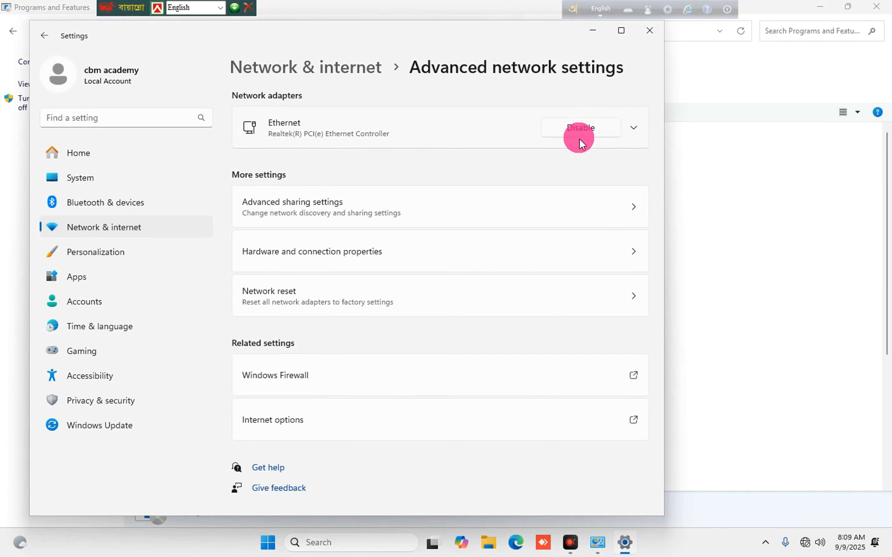
left_click(649, 30)
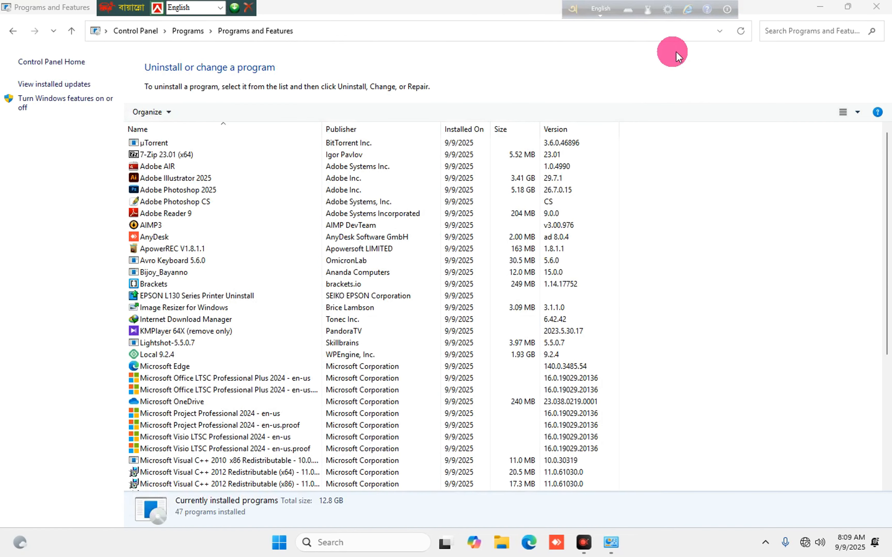
left_click(877, 11)
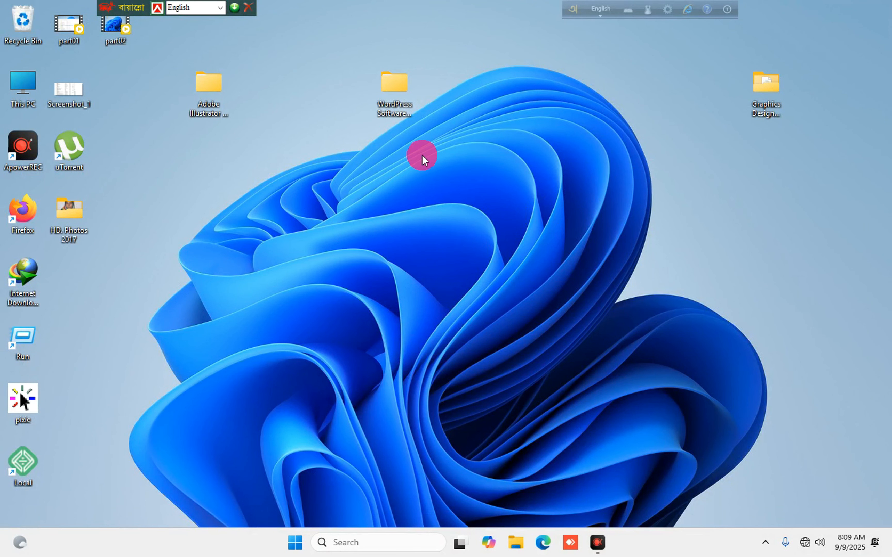
Delete the WordPress Software, Graphics Design and Adobe Illustrator folders from the desktop.
right_click(386, 93)
left_click(553, 112)
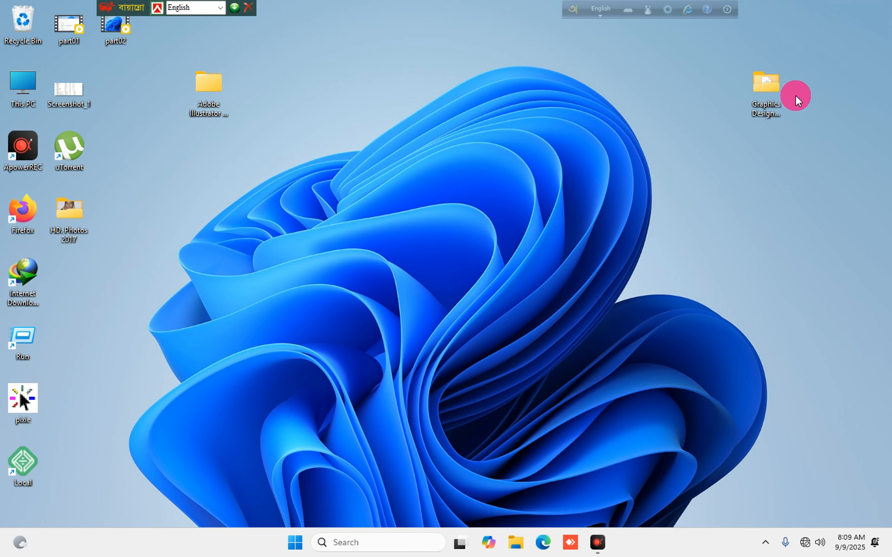
left_click(767, 125)
right_click(767, 88)
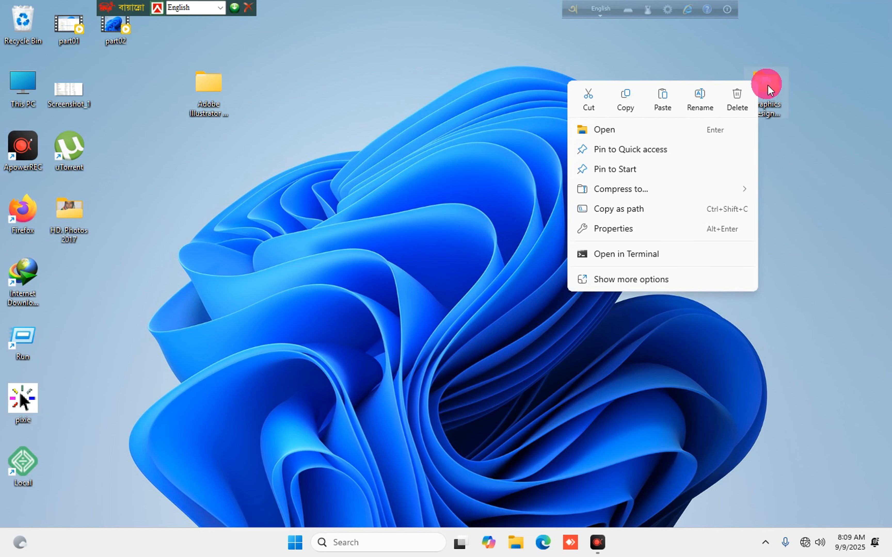
left_click(737, 95)
left_click(298, 204)
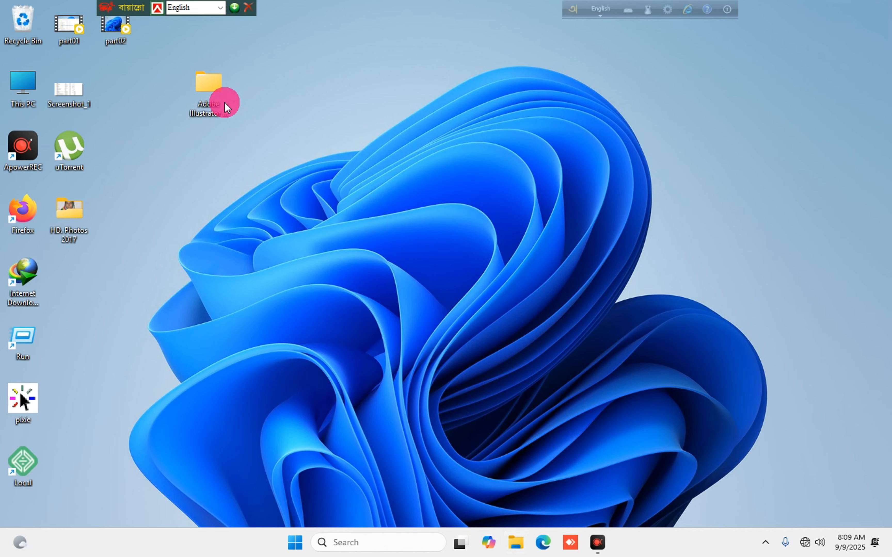
right_click(209, 86)
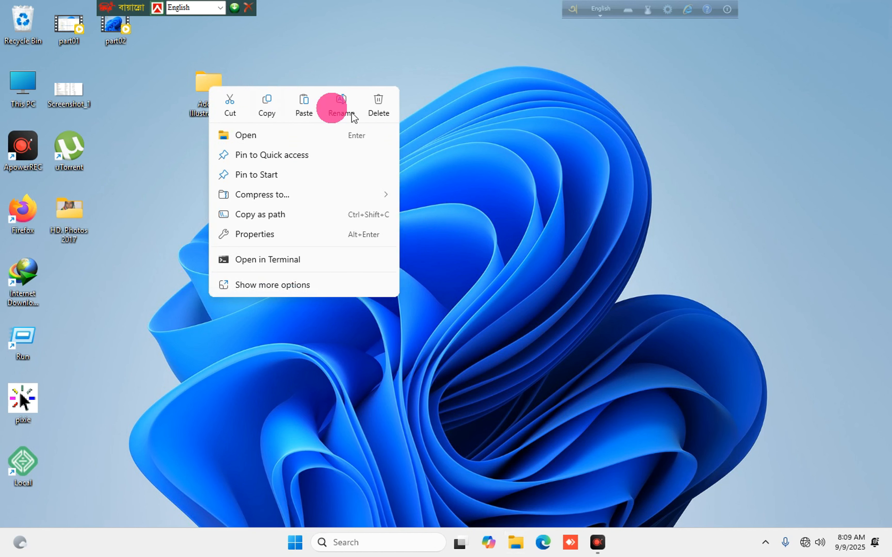
left_click(381, 104)
Clear the desktop selection and refresh the desktop.
left_click(330, 129)
right_click(212, 76)
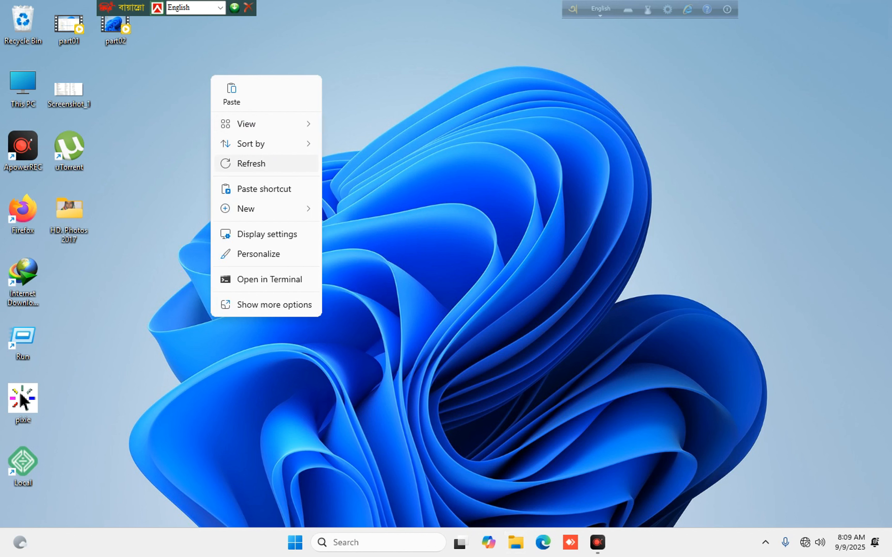
left_click(251, 163)
right_click(338, 145)
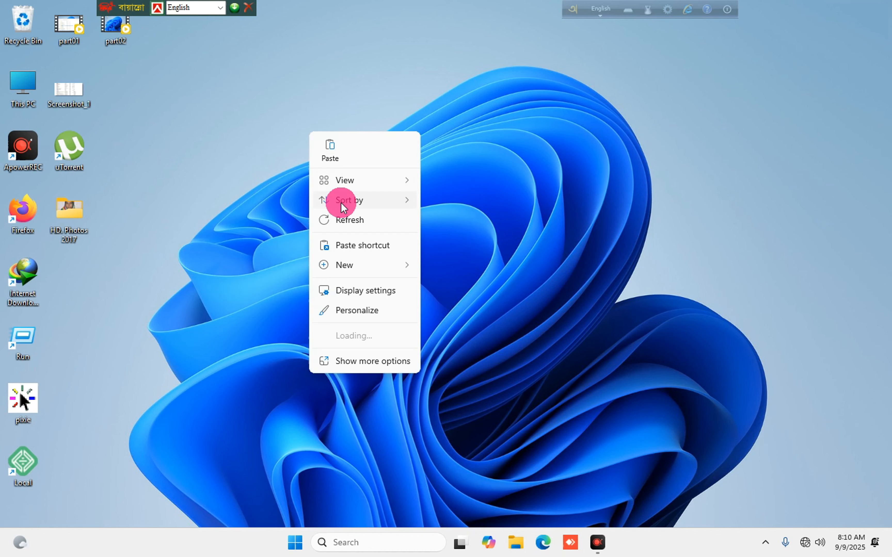
left_click(360, 220)
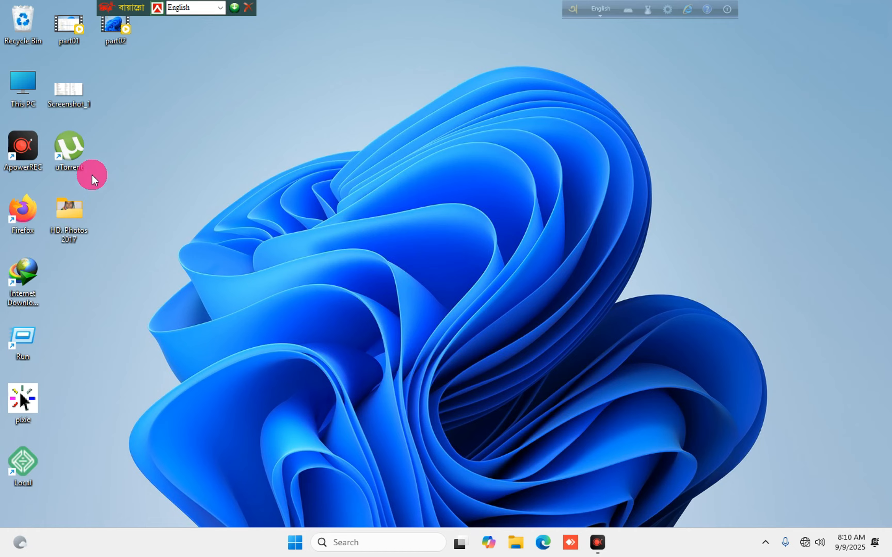
right_click(318, 109)
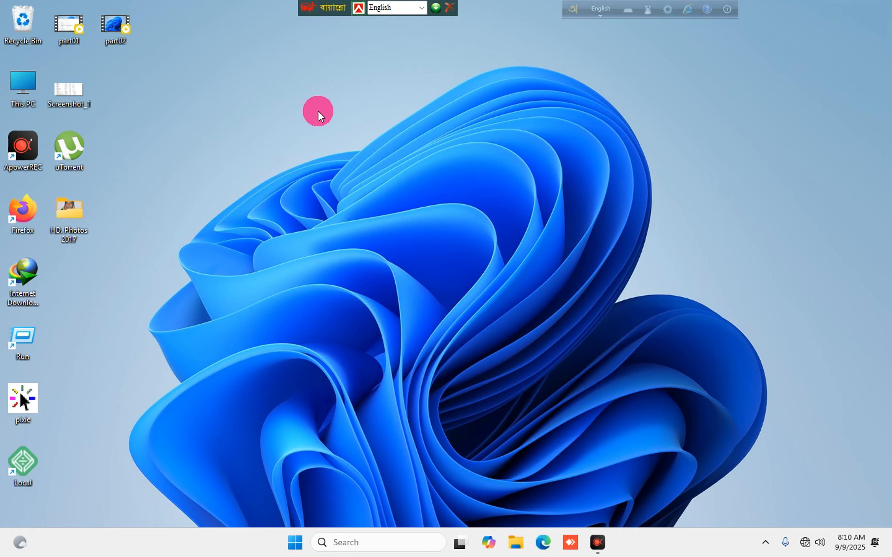
left_click(349, 180)
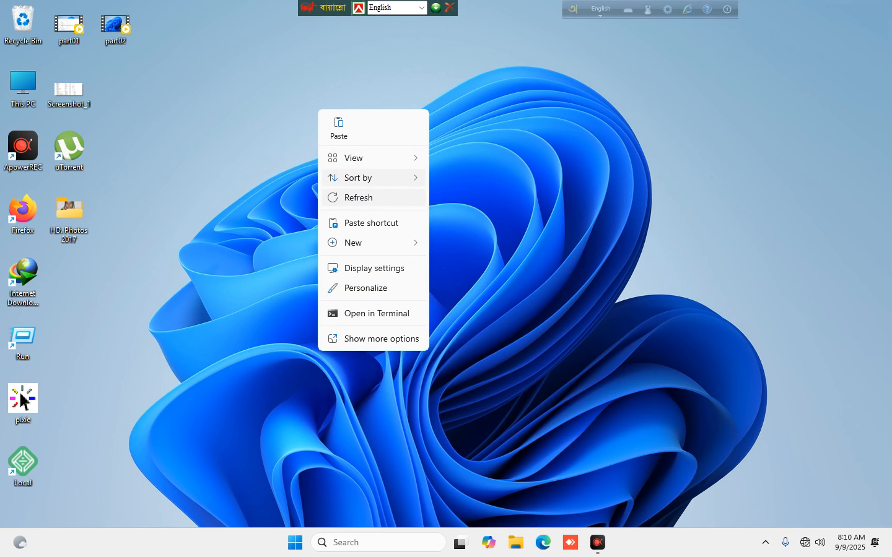
left_click(348, 198)
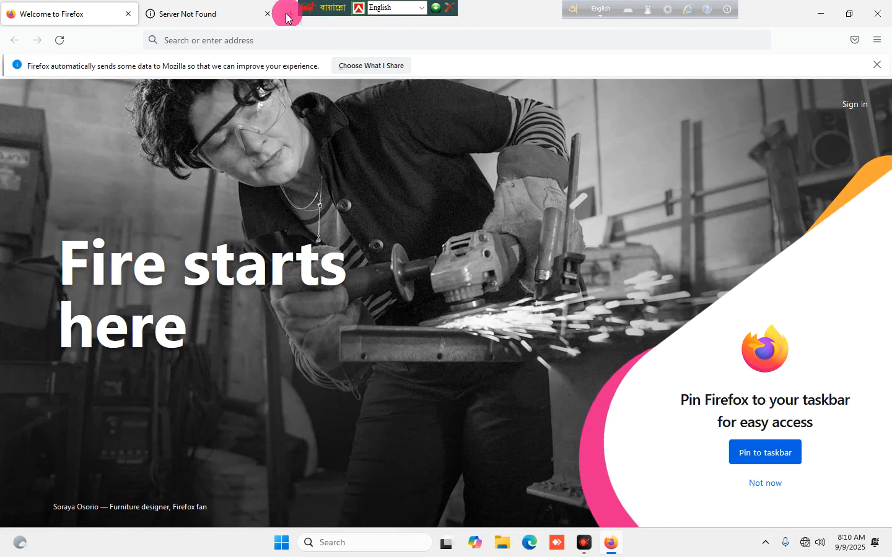
Search for 'googlecharm' in a new tab and retry, confirming the page fails to load offline.
left_click(268, 14)
left_click(142, 14)
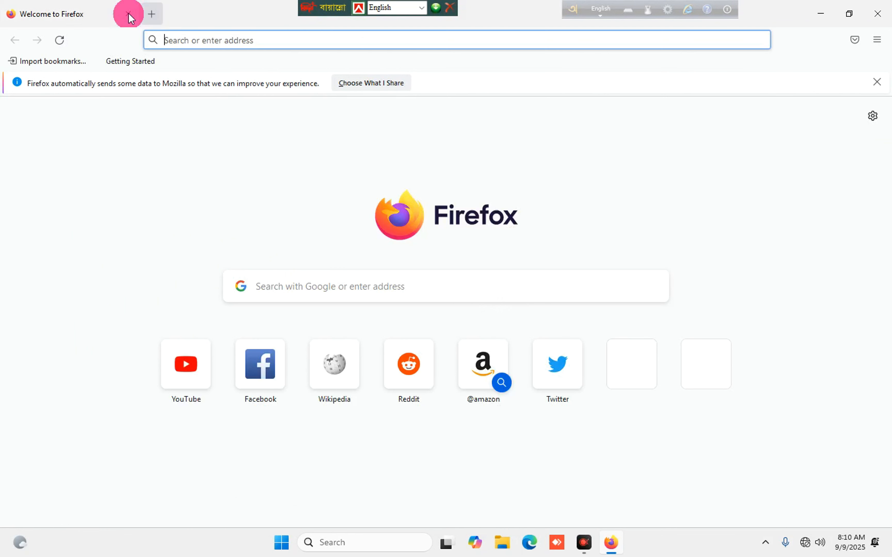
left_click(392, 241)
left_click(369, 286)
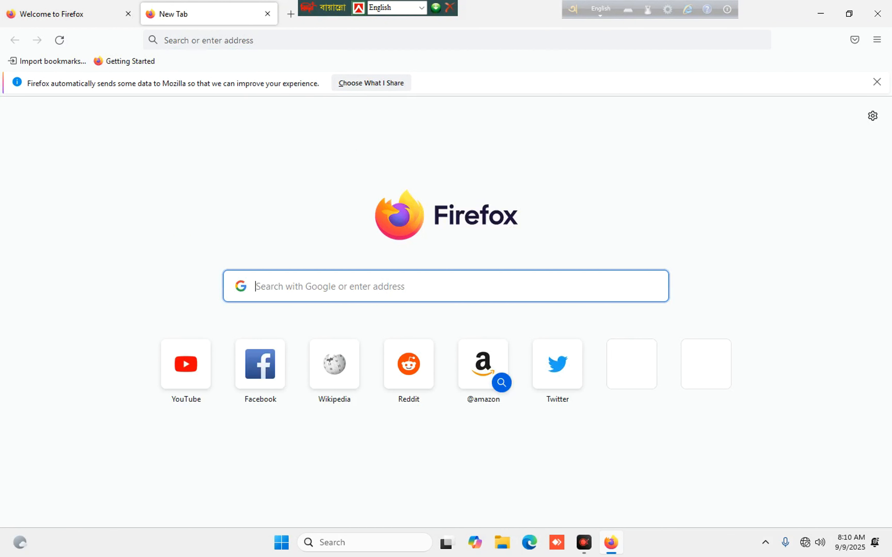
type("ch")
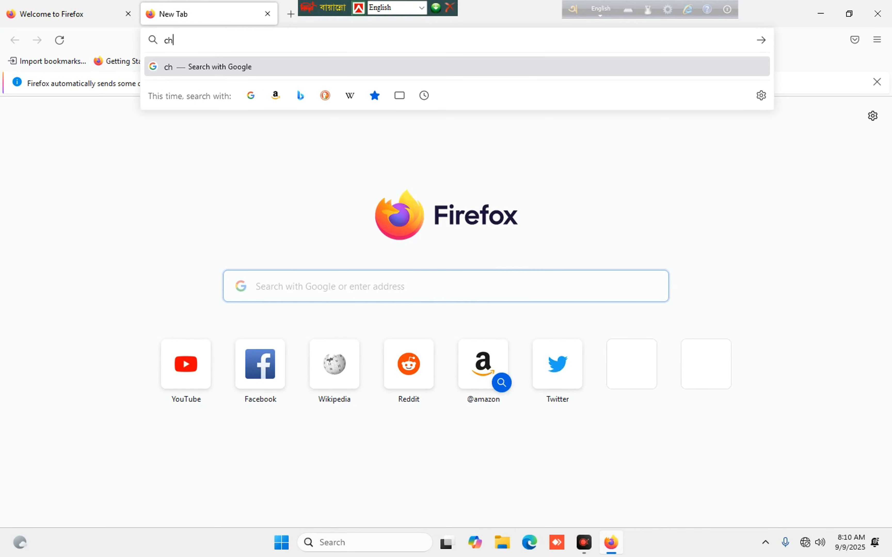
key("BackSpace")
key("BackSpace")
type("go")
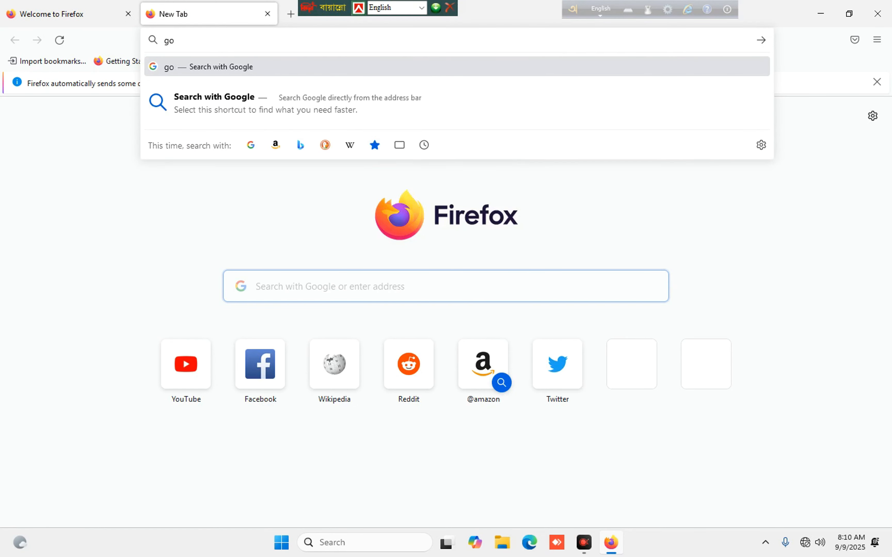
type("ogle c")
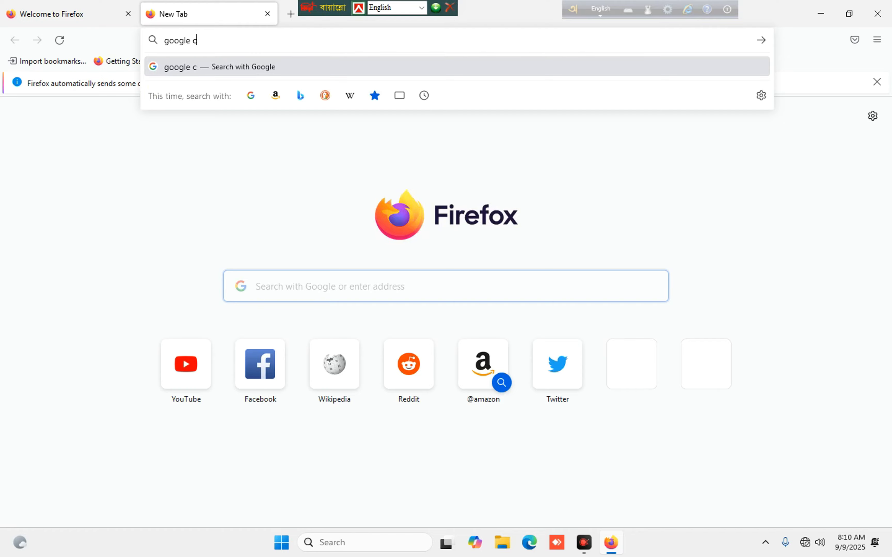
key("BackSpace")
key("BackSpace")
type("charm")
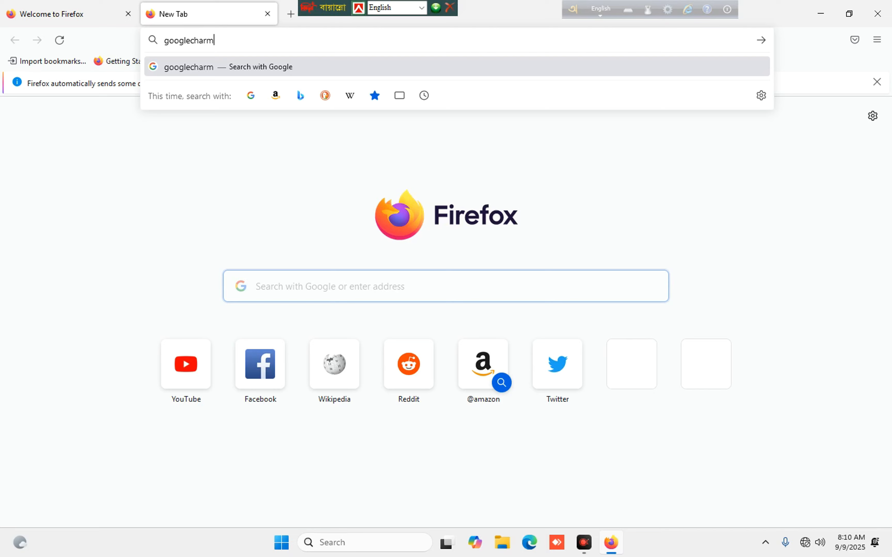
key("Return")
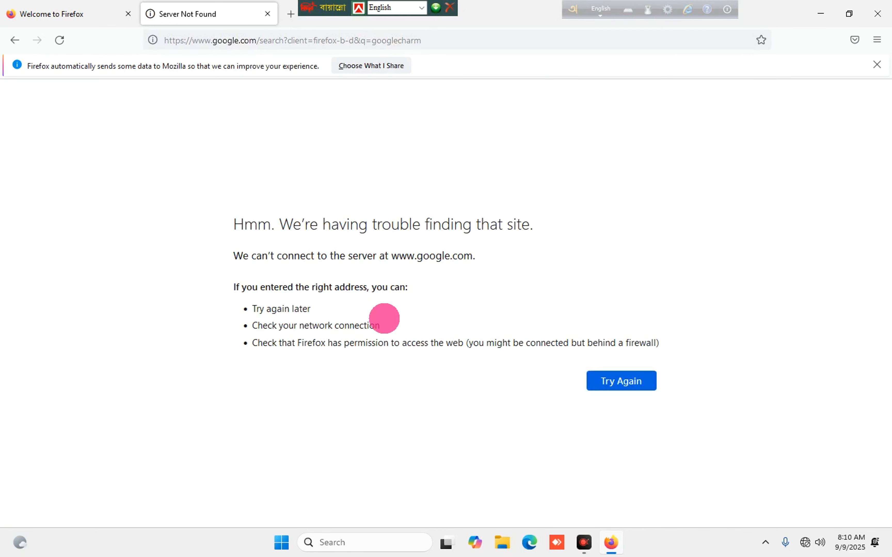
left_click(631, 383)
left_click(631, 381)
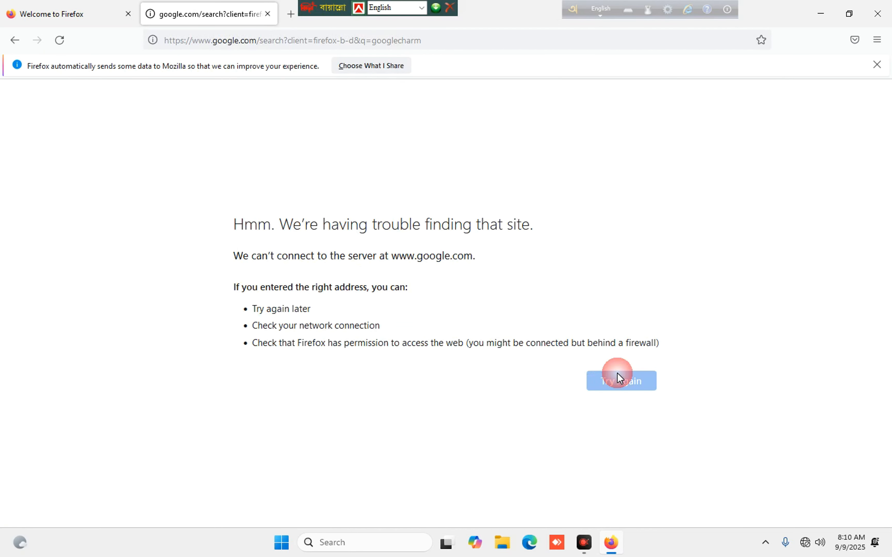
Close the remaining Firefox tabs and quit Firefox with Alt+F4.
left_click(268, 14)
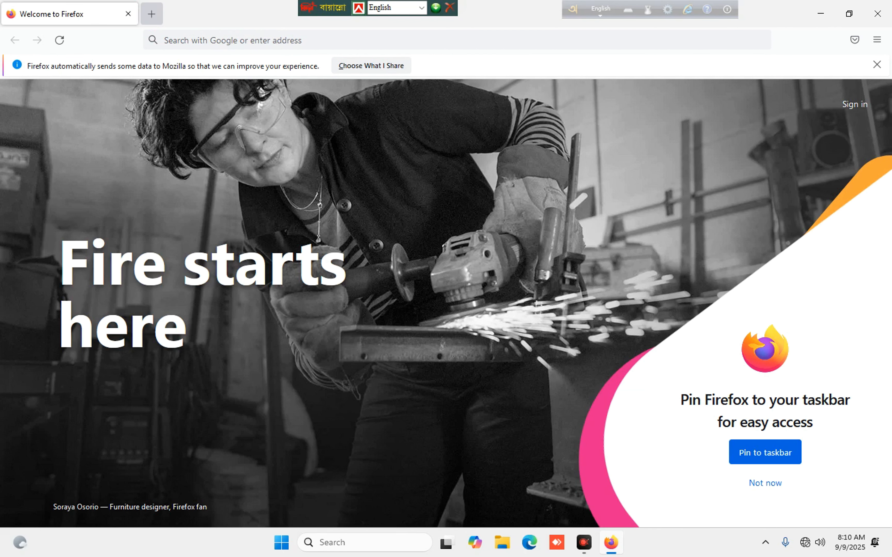
left_click(152, 14)
left_click(128, 13)
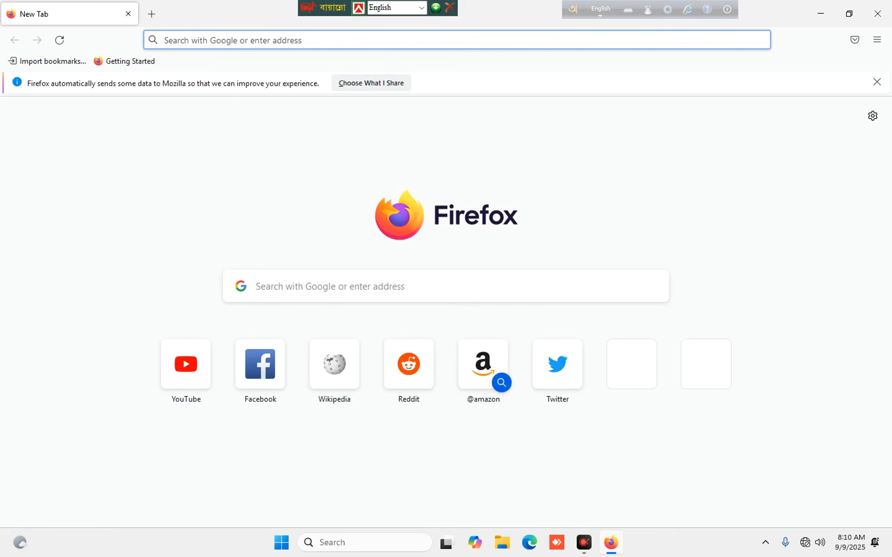
key("alt+F4")
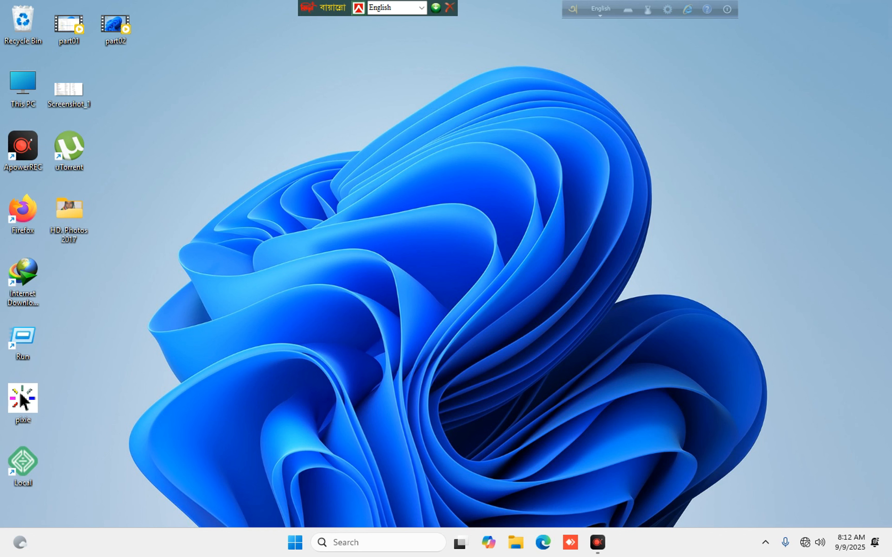
left_click(464, 116)
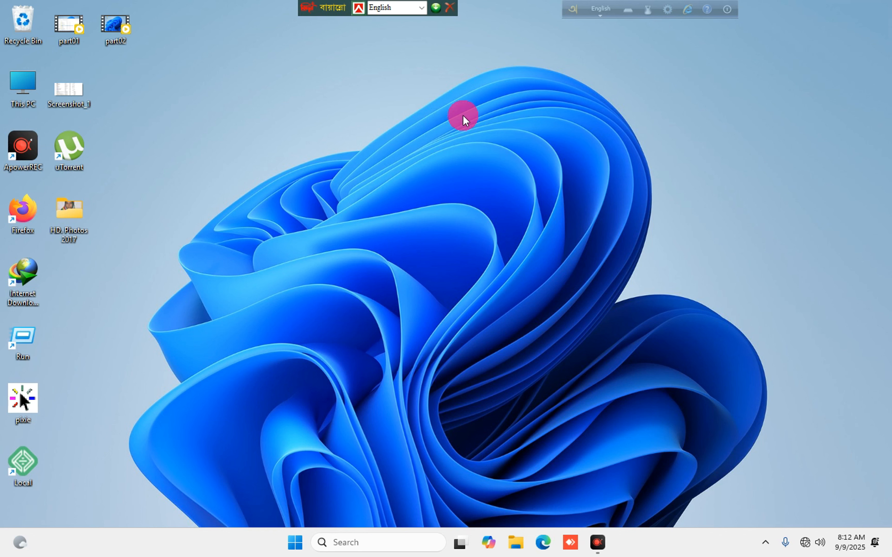
right_click(510, 111)
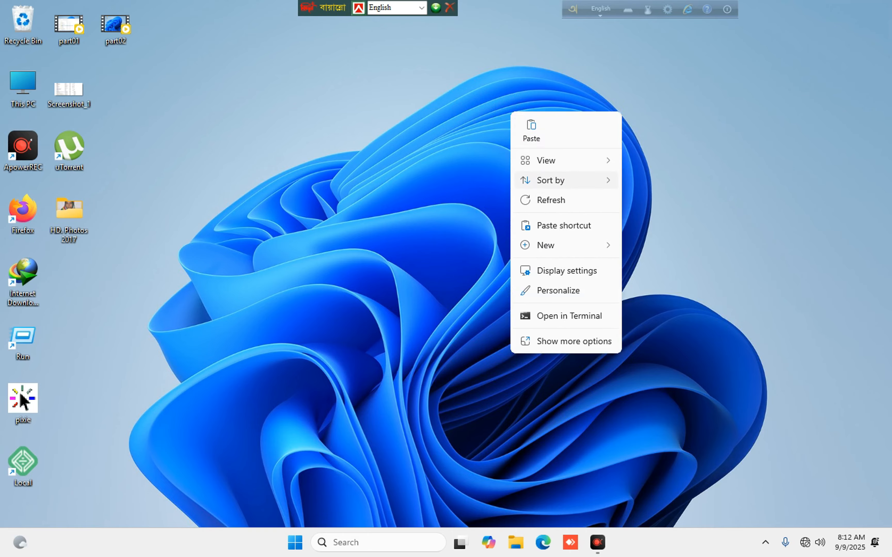
left_click(547, 200)
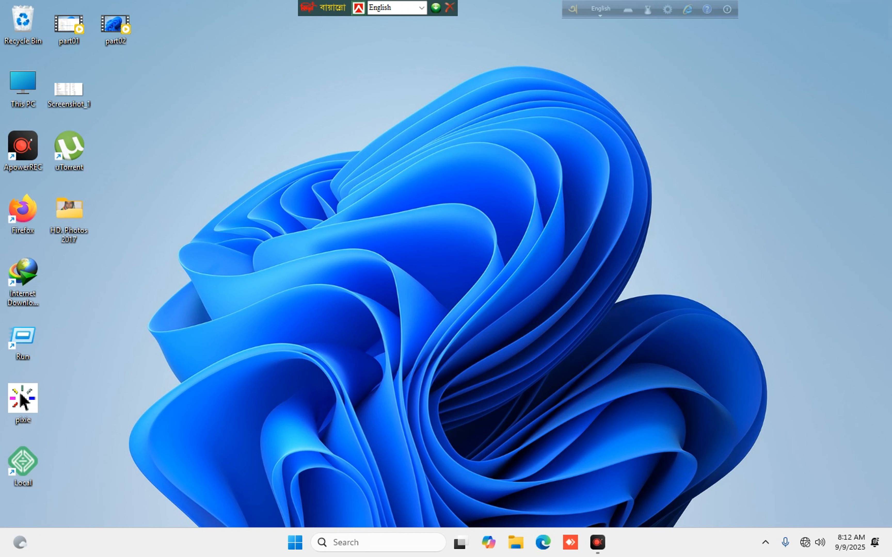
right_click(505, 170)
left_click(450, 232)
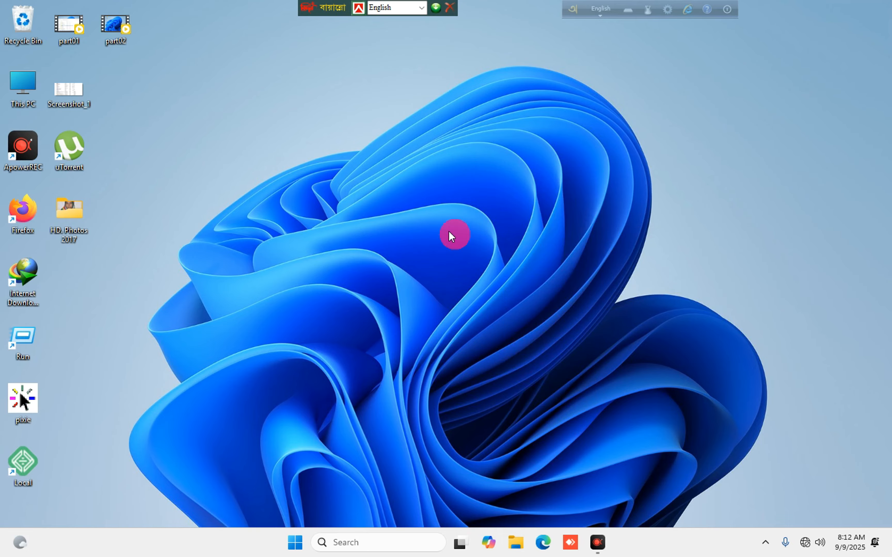
right_click(312, 163)
left_click(349, 253)
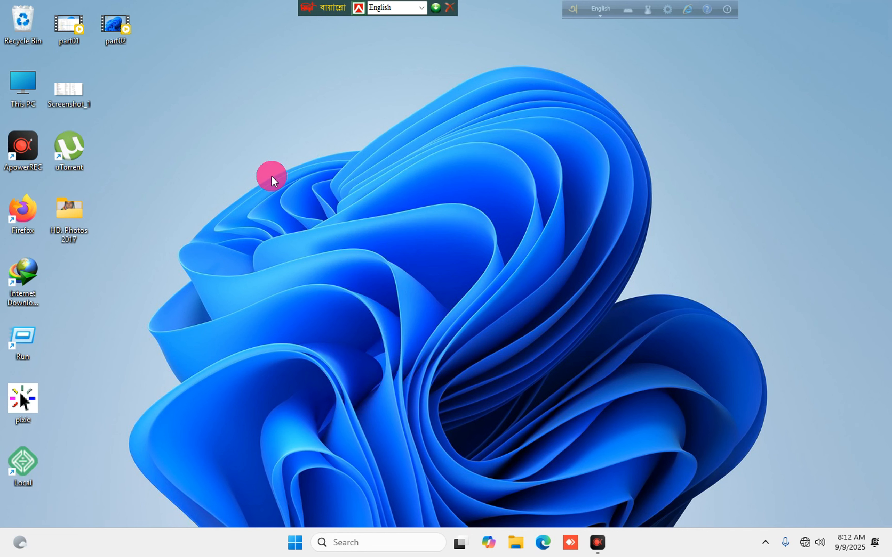